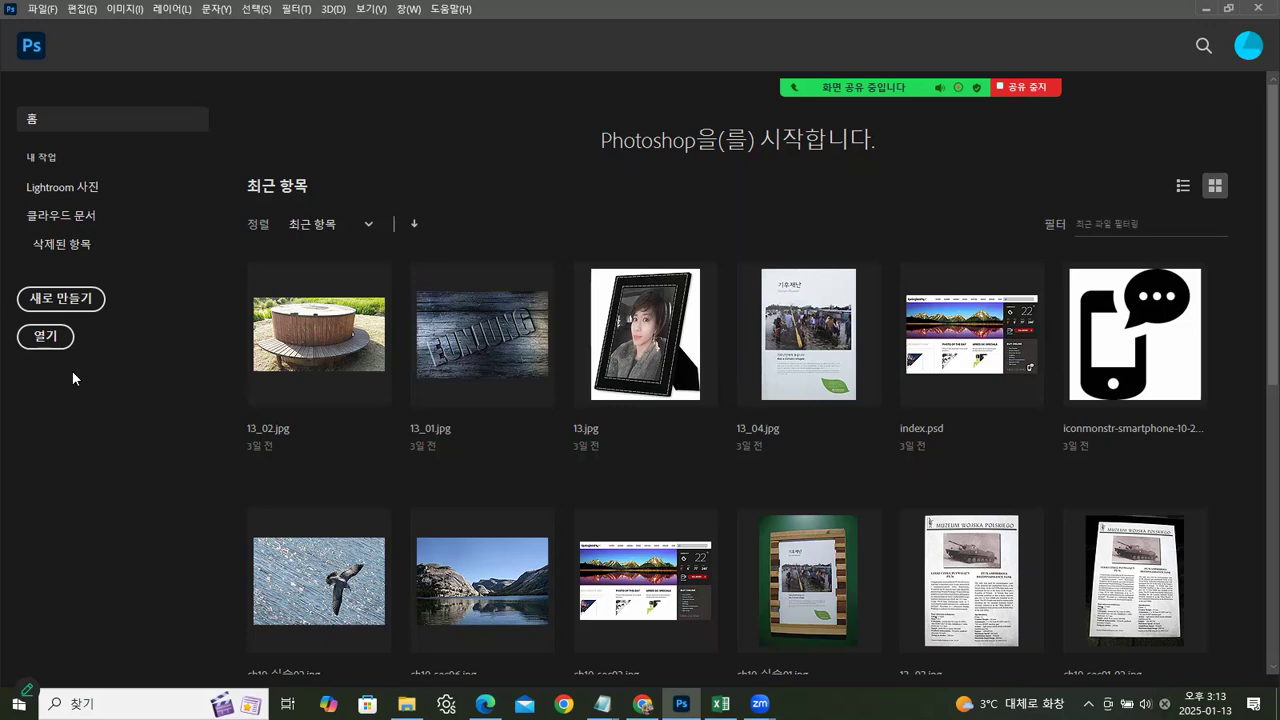
Step: Open ch10-sec03-01.psd and float the document in its own window beside the toolbox
left_click(72, 332)
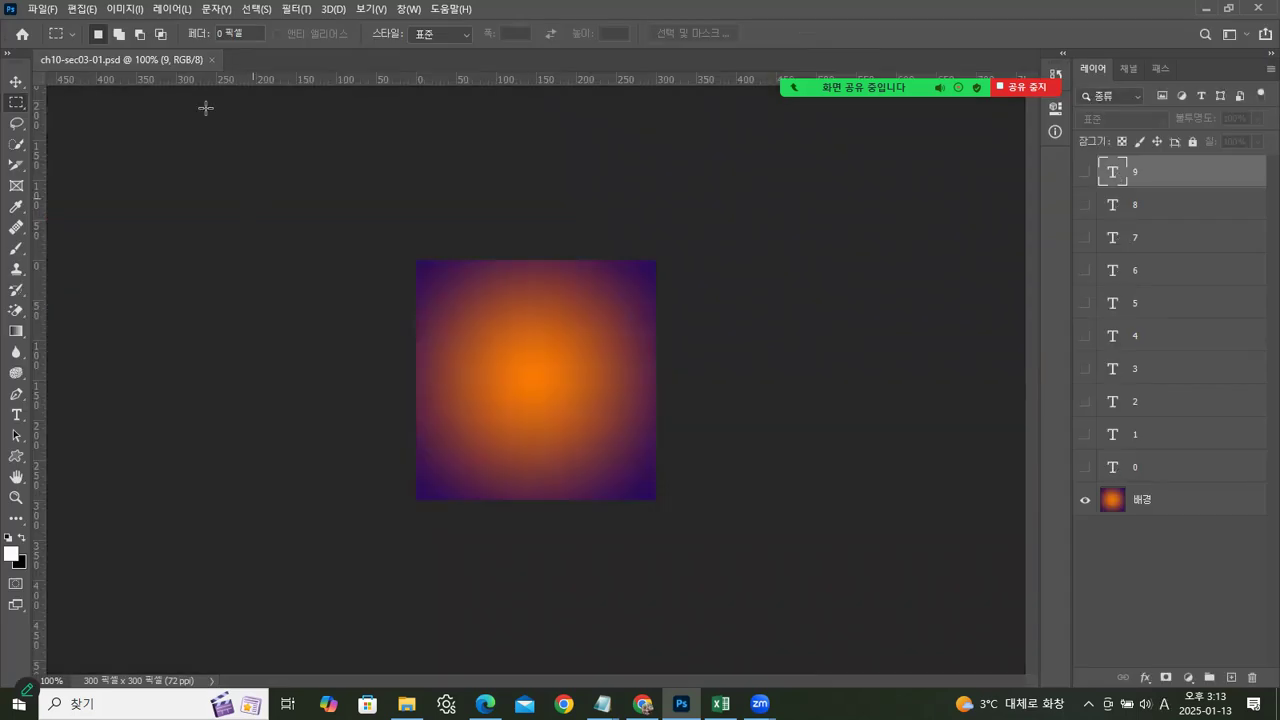
left_click_drag(147, 60, 372, 154)
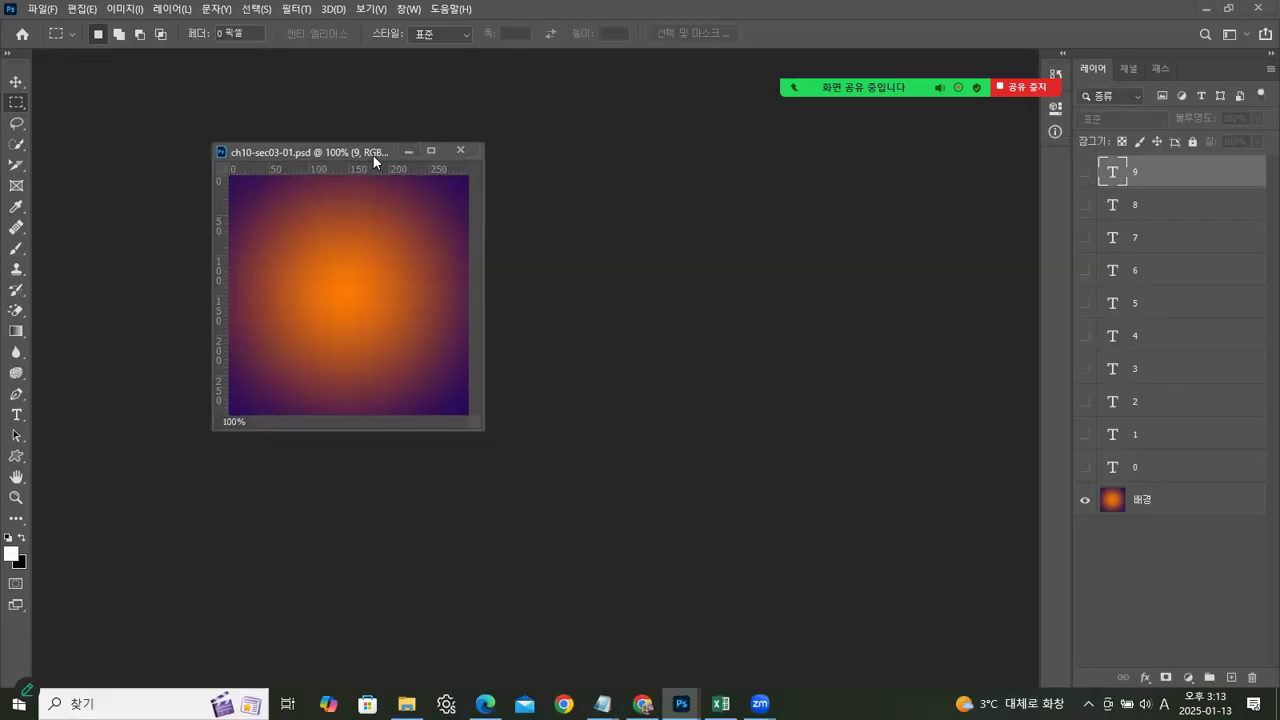
left_click(40, 10)
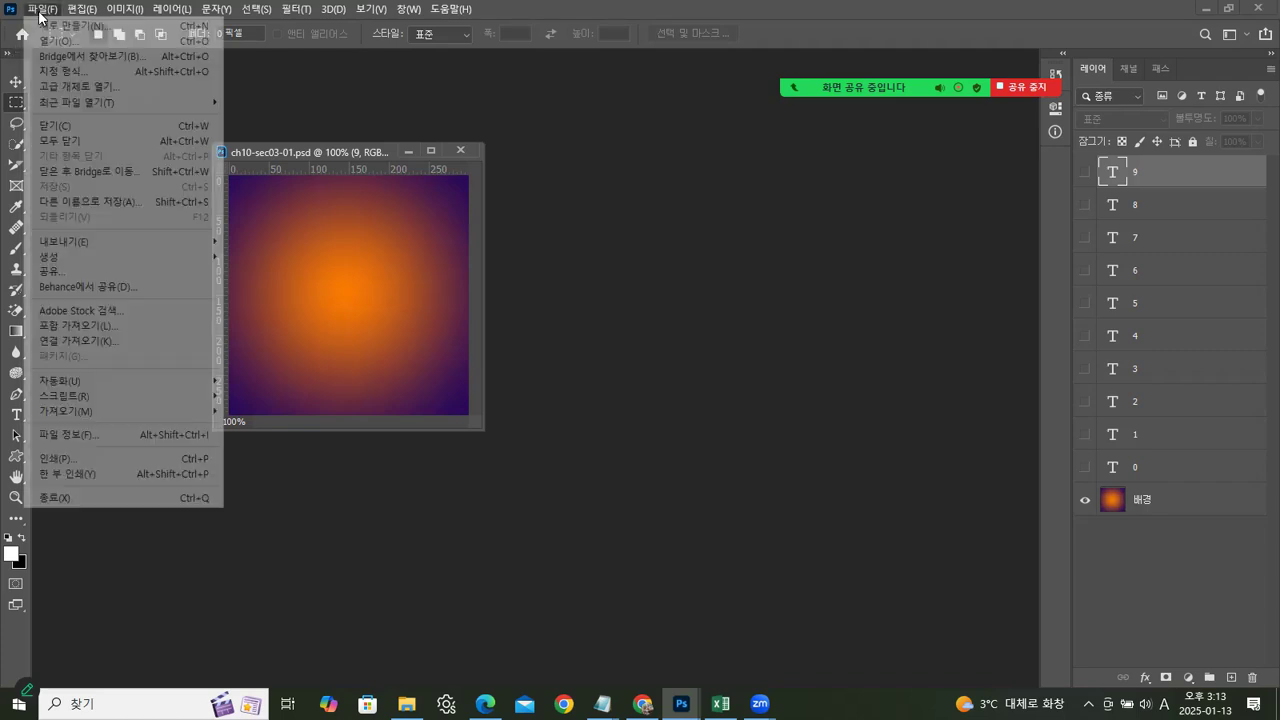
mouse_move(63, 240)
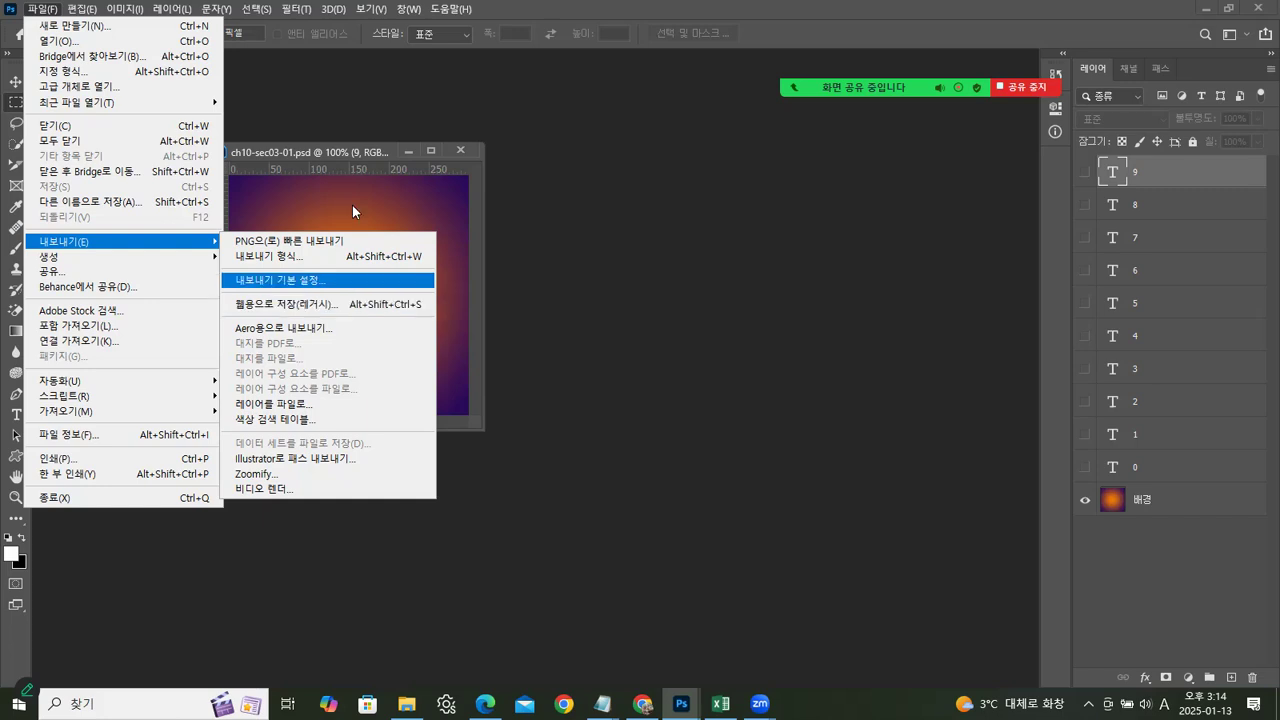
left_click(357, 154)
left_click_drag(357, 154, 296, 152)
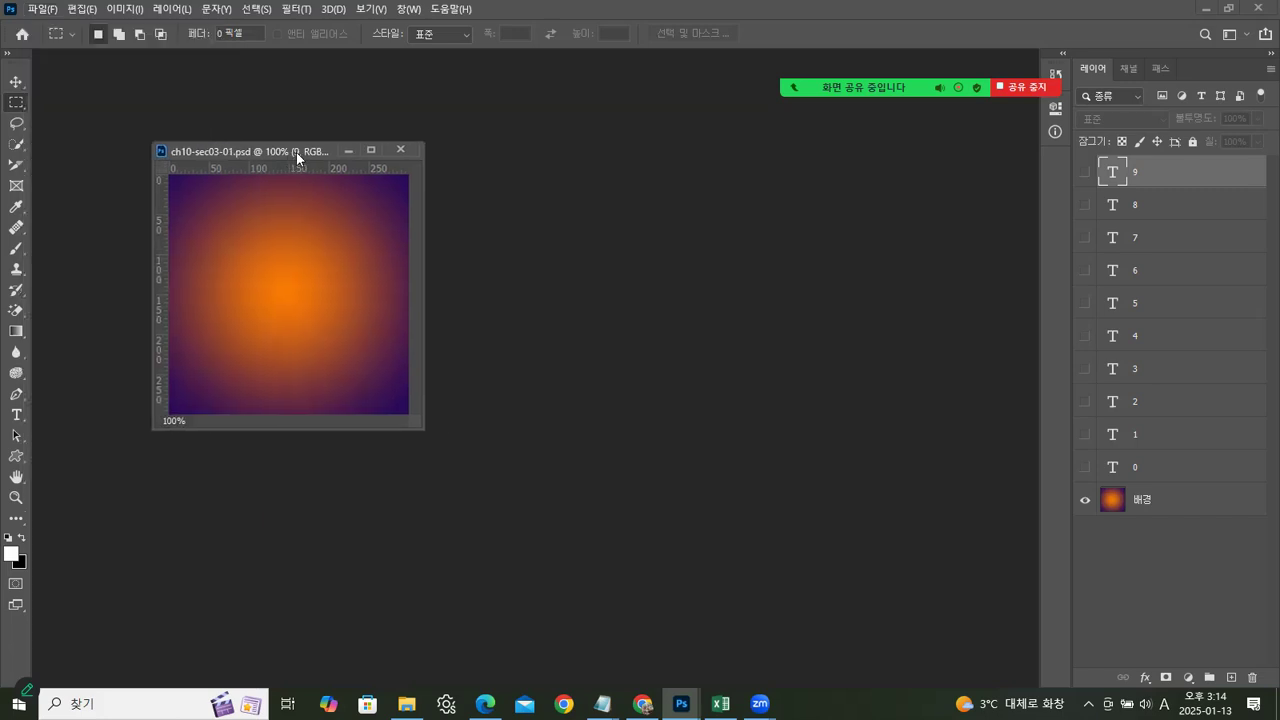
Step: Preview the number layers 0 through 5 one at a time over the gradient background, hiding each again
left_click(1085, 467)
left_click(1085, 467)
left_click(1085, 435)
left_click(1085, 435)
left_click(1086, 401)
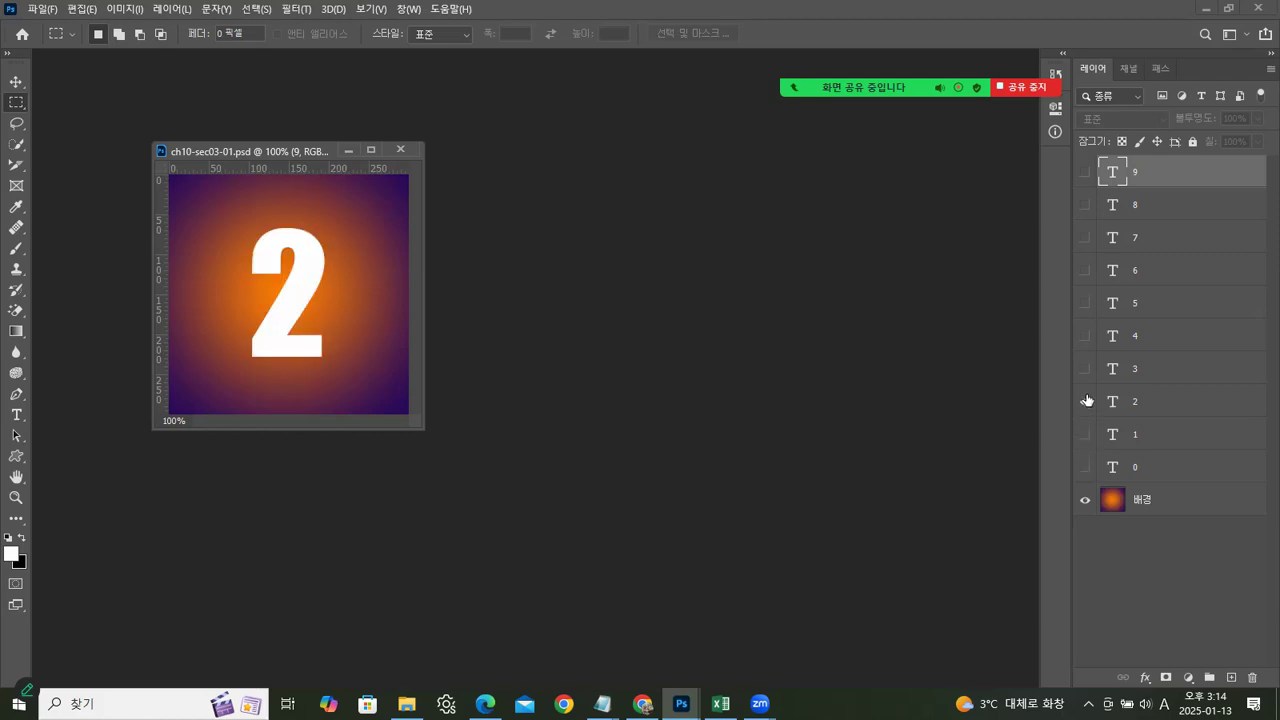
left_click(1086, 401)
left_click(1085, 368)
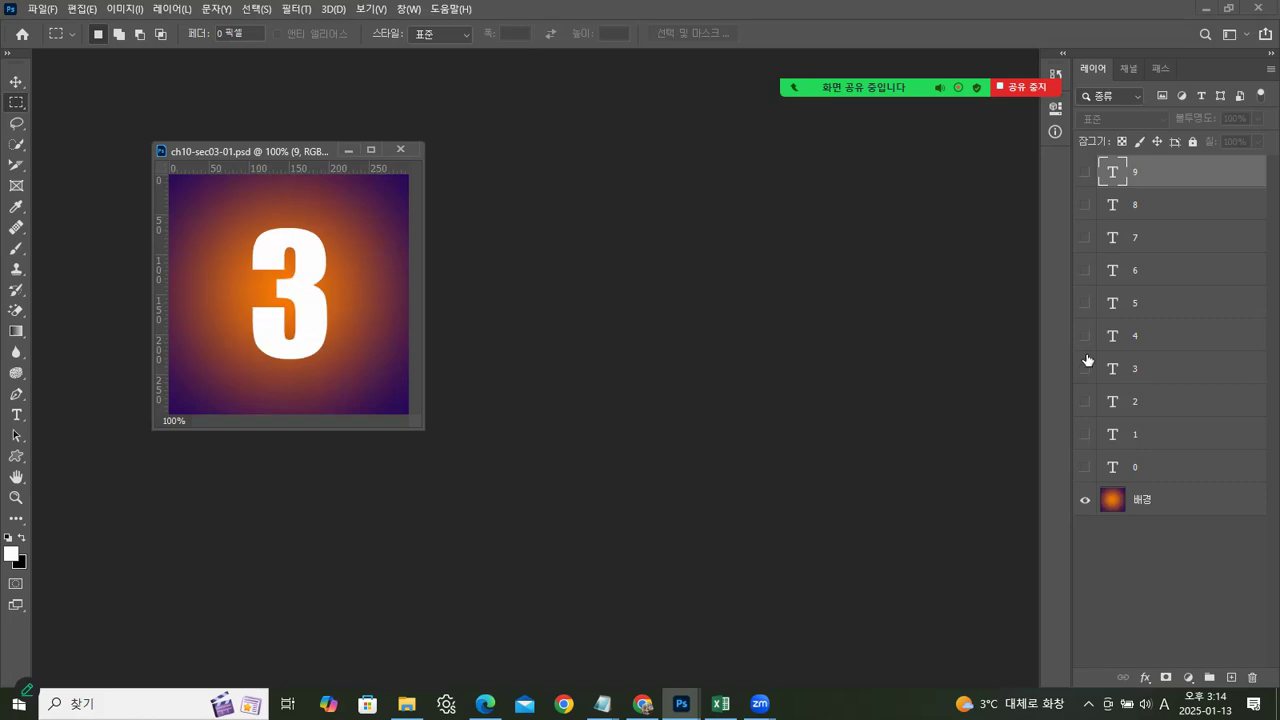
left_click(1085, 368)
left_click(1086, 336)
left_click(1086, 336)
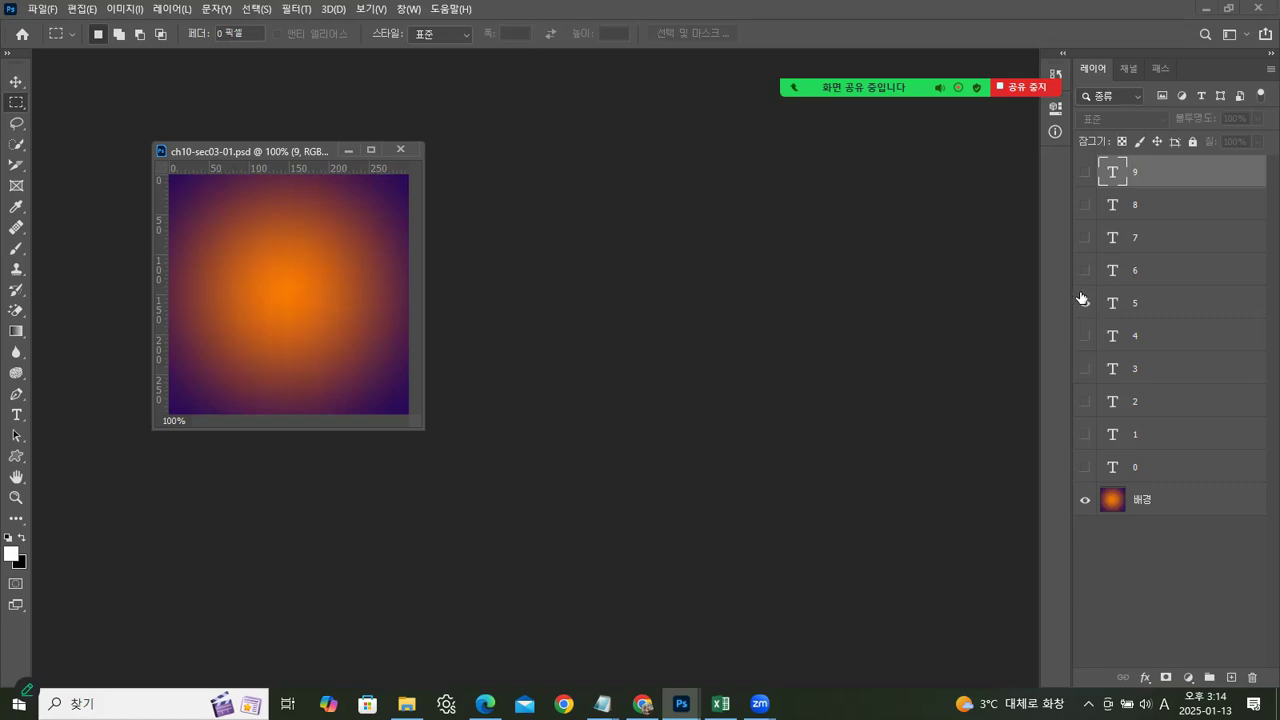
left_click(1083, 303)
left_click(1081, 303)
Step: Select the 배경 layer and show the Timeline as an enlarged floating panel beside the image
left_click(1105, 503)
left_click(407, 9)
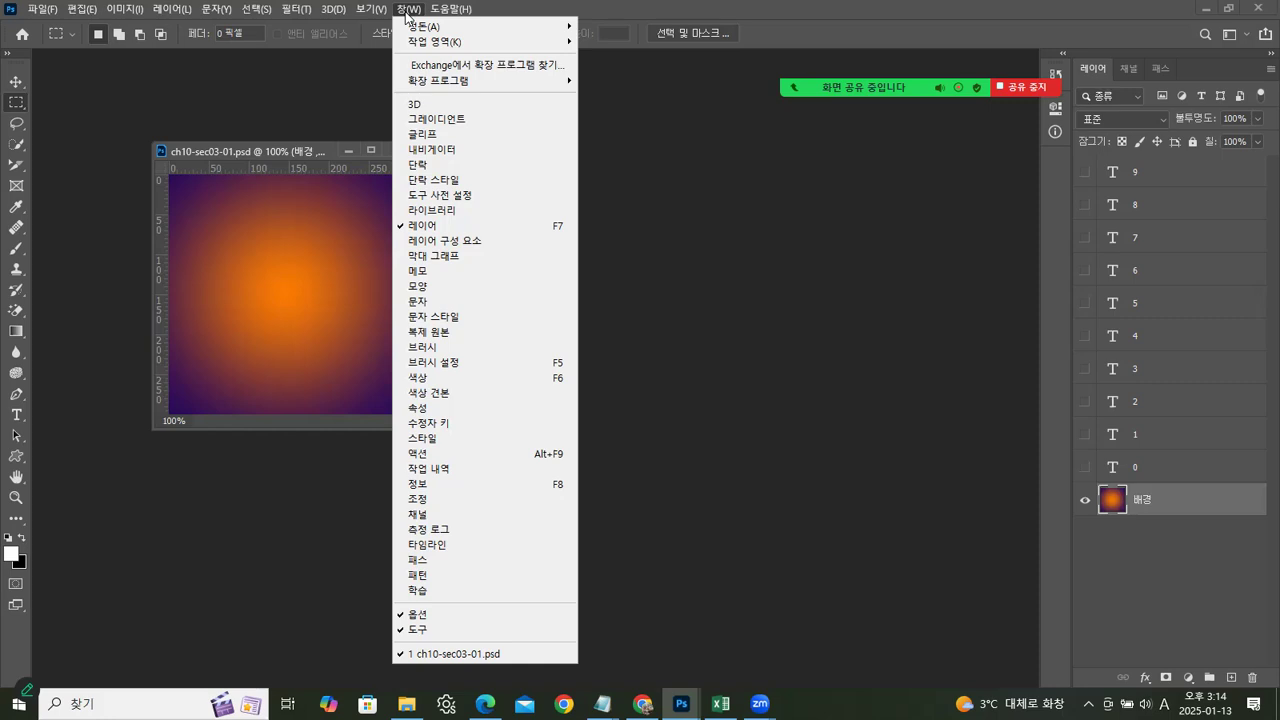
left_click(436, 550)
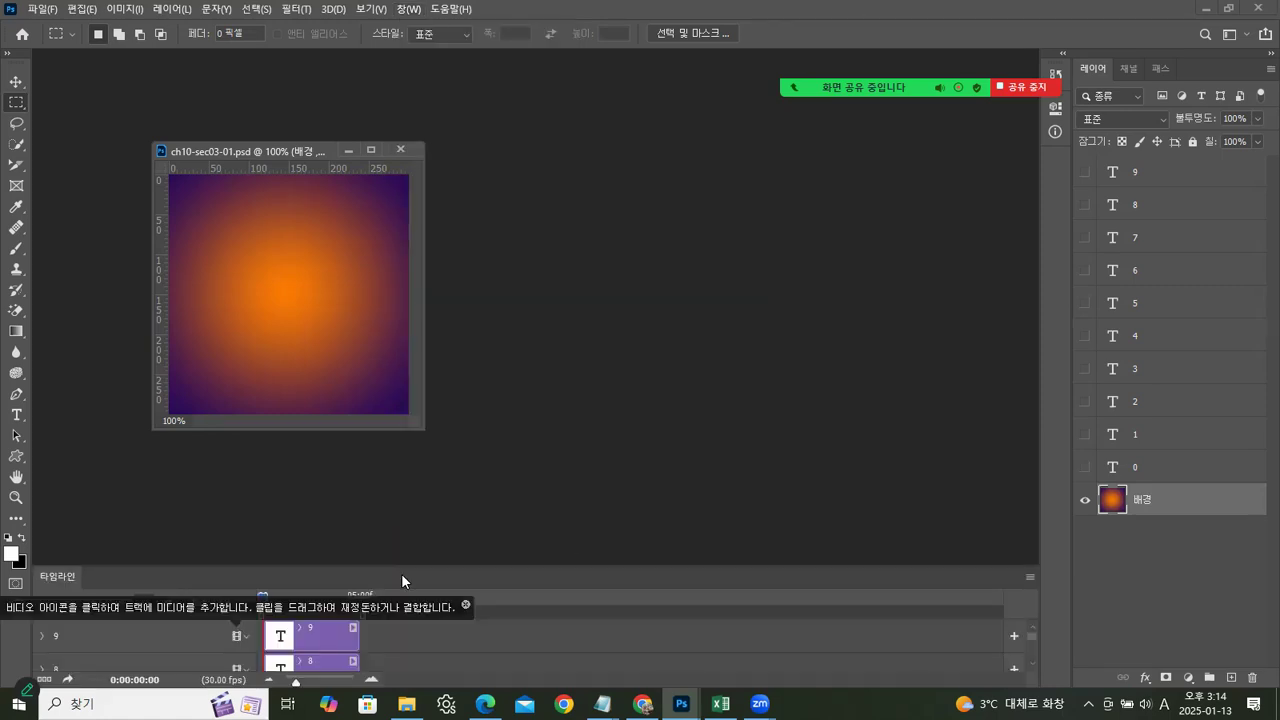
left_click_drag(401, 573, 452, 530)
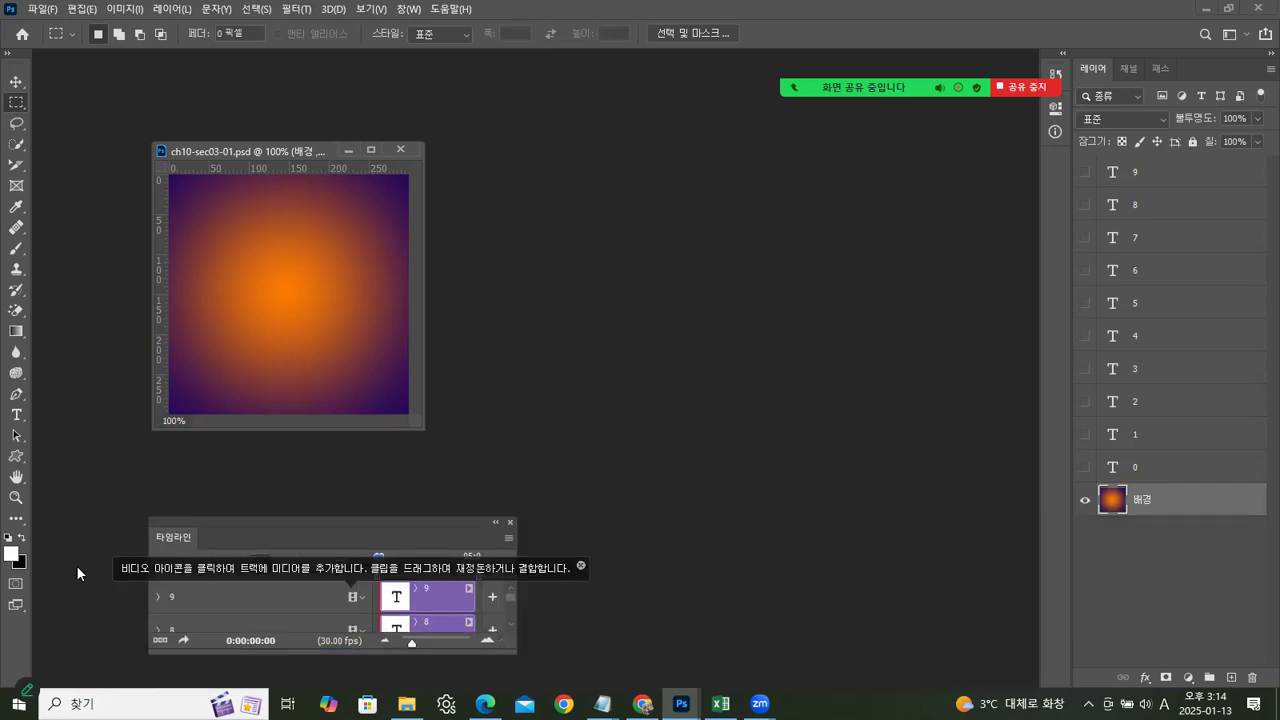
left_click_drag(175, 537, 772, 115)
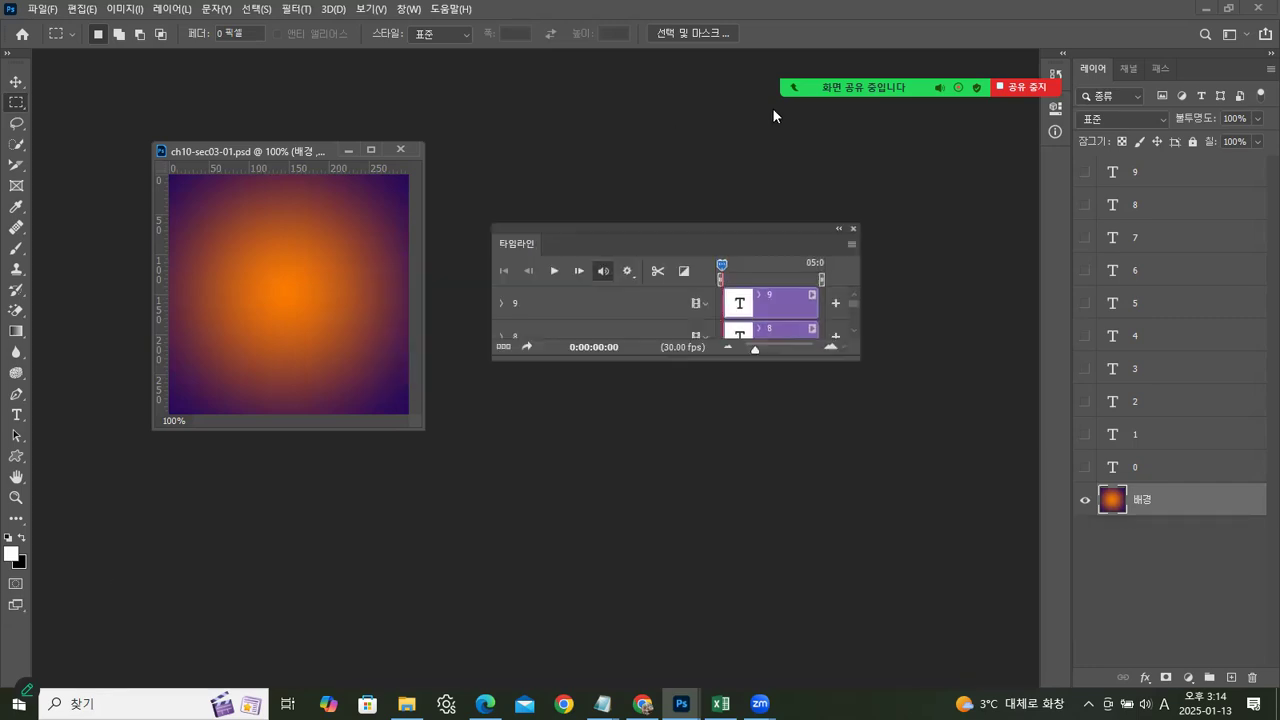
left_click_drag(857, 451, 960, 592)
left_click_drag(665, 223, 664, 143)
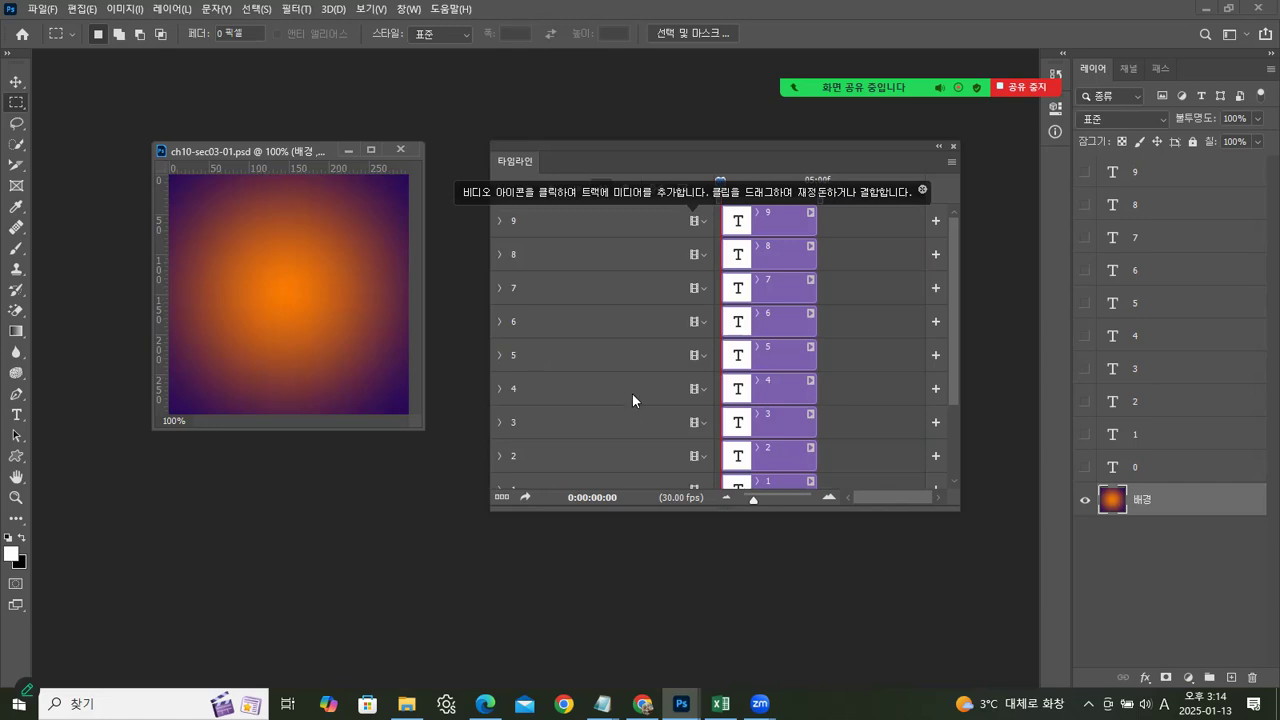
left_click_drag(950, 343, 957, 480)
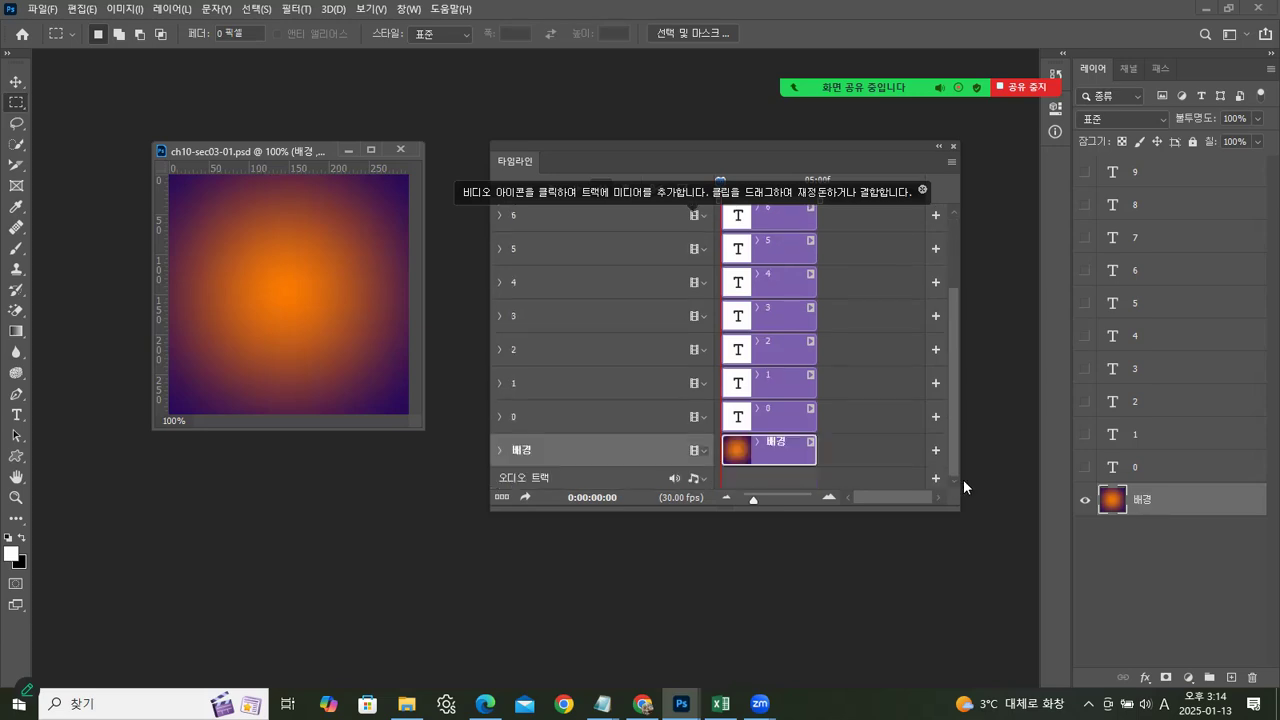
Step: Convert the video timeline to a frame animation and set the first frame's delay to 0.2 seconds
left_click(502, 498)
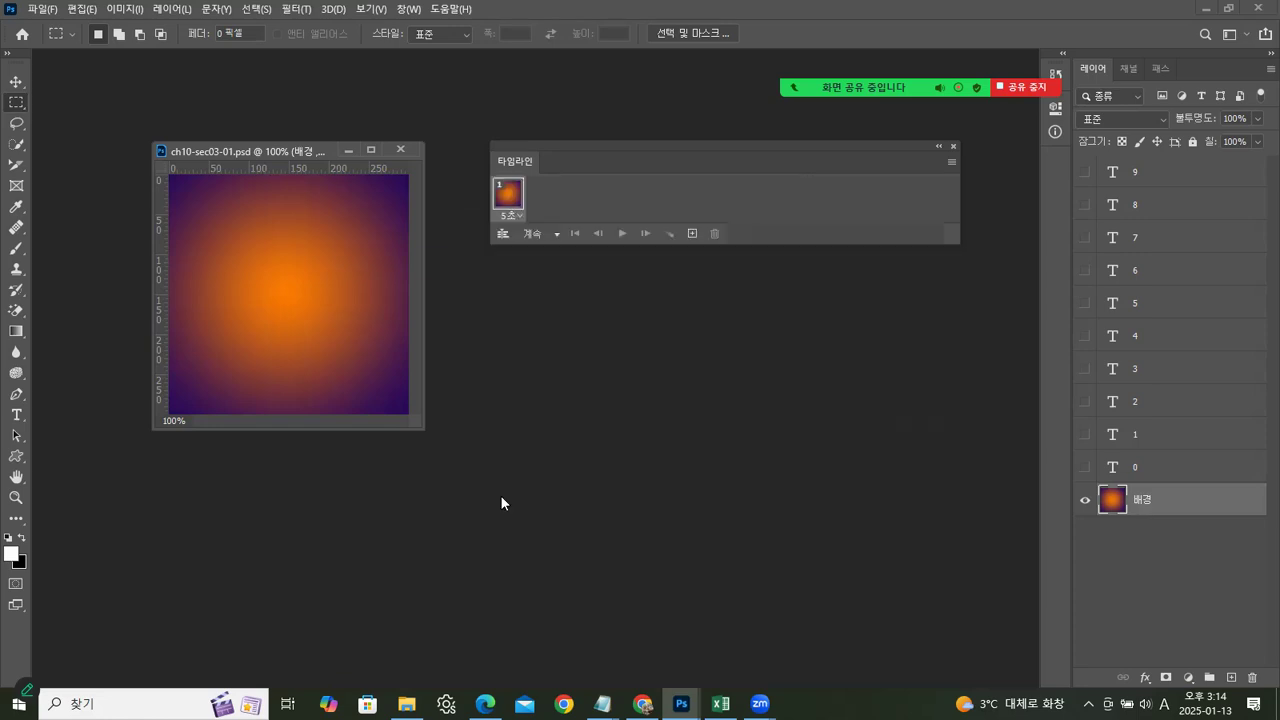
left_click_drag(572, 143, 623, 312)
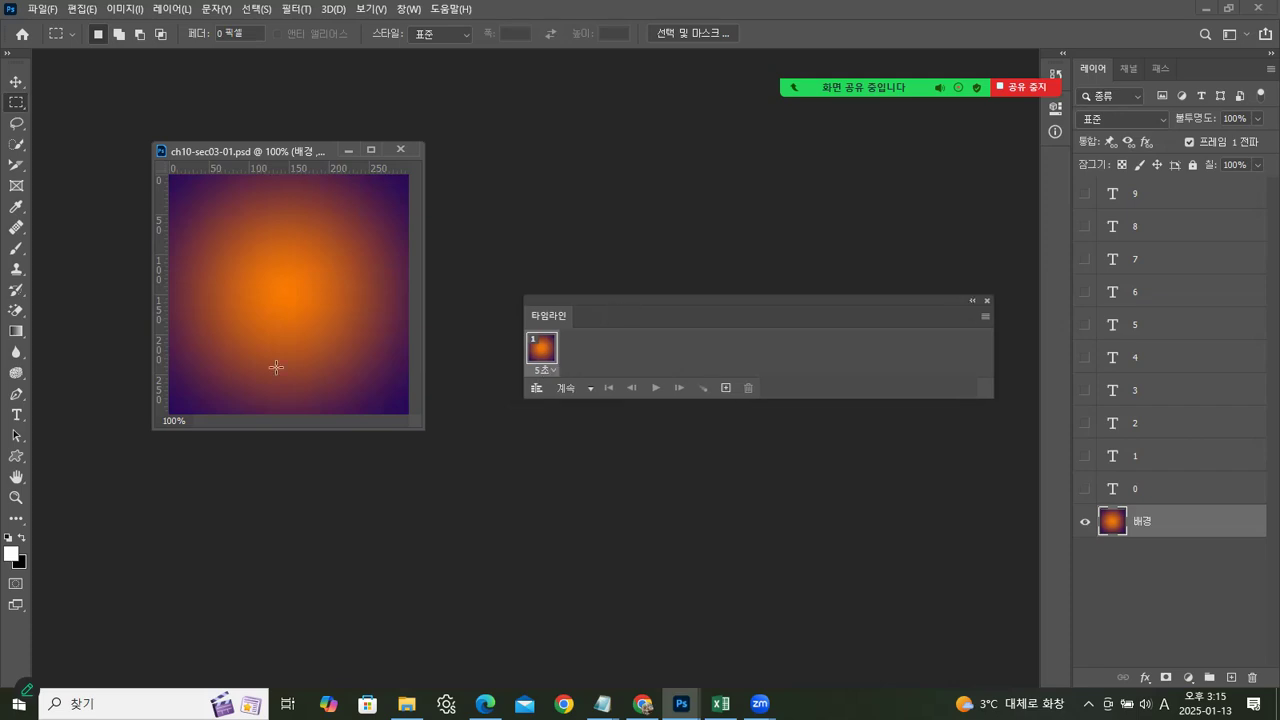
left_click(17, 82)
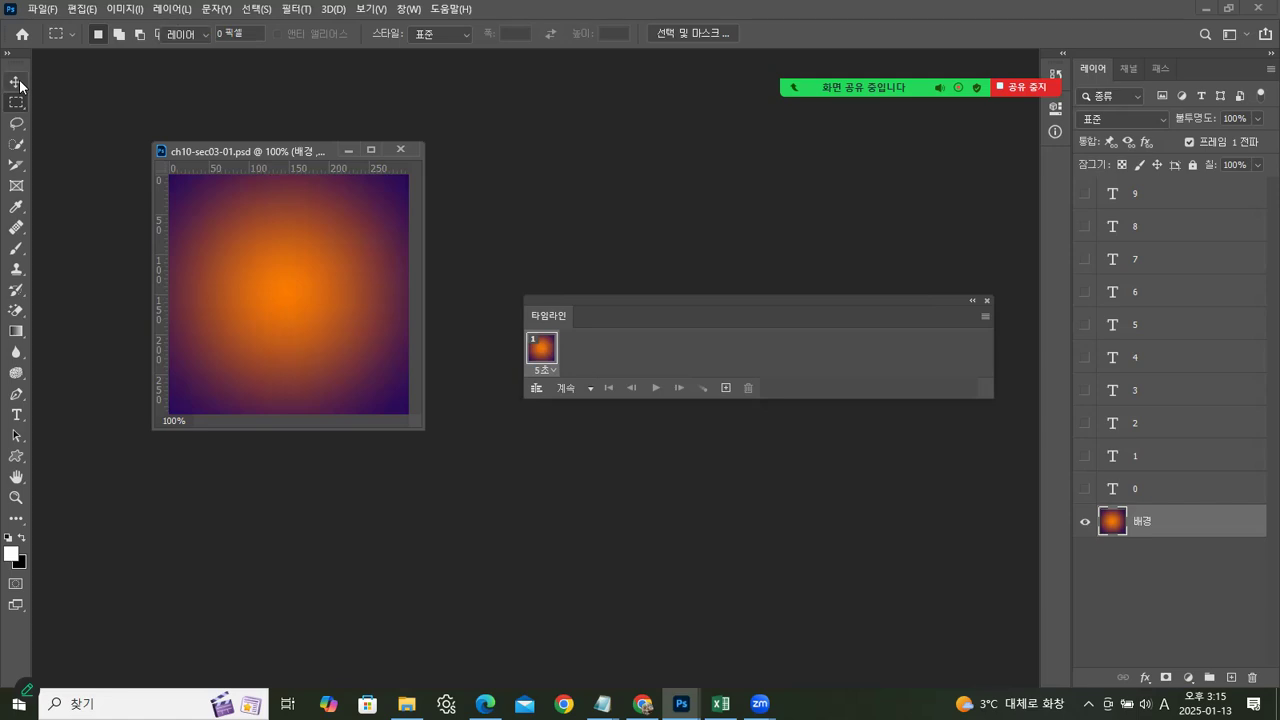
left_click(550, 369)
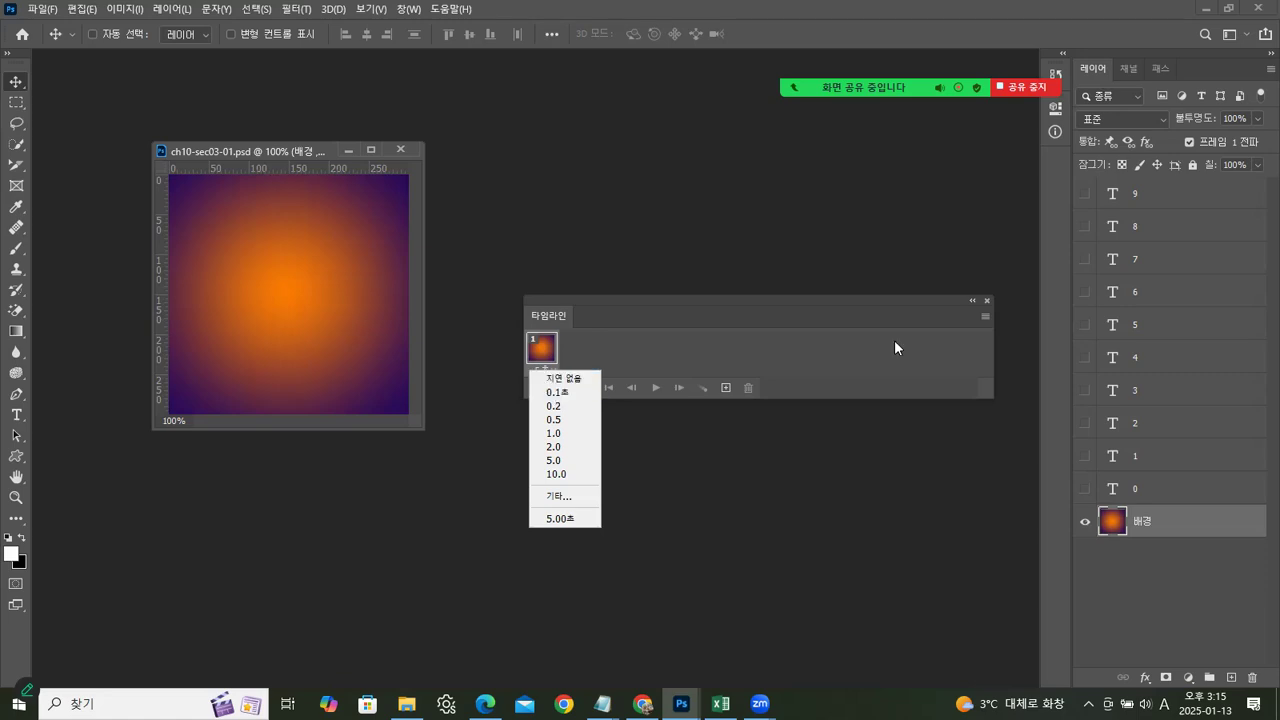
left_click(558, 407)
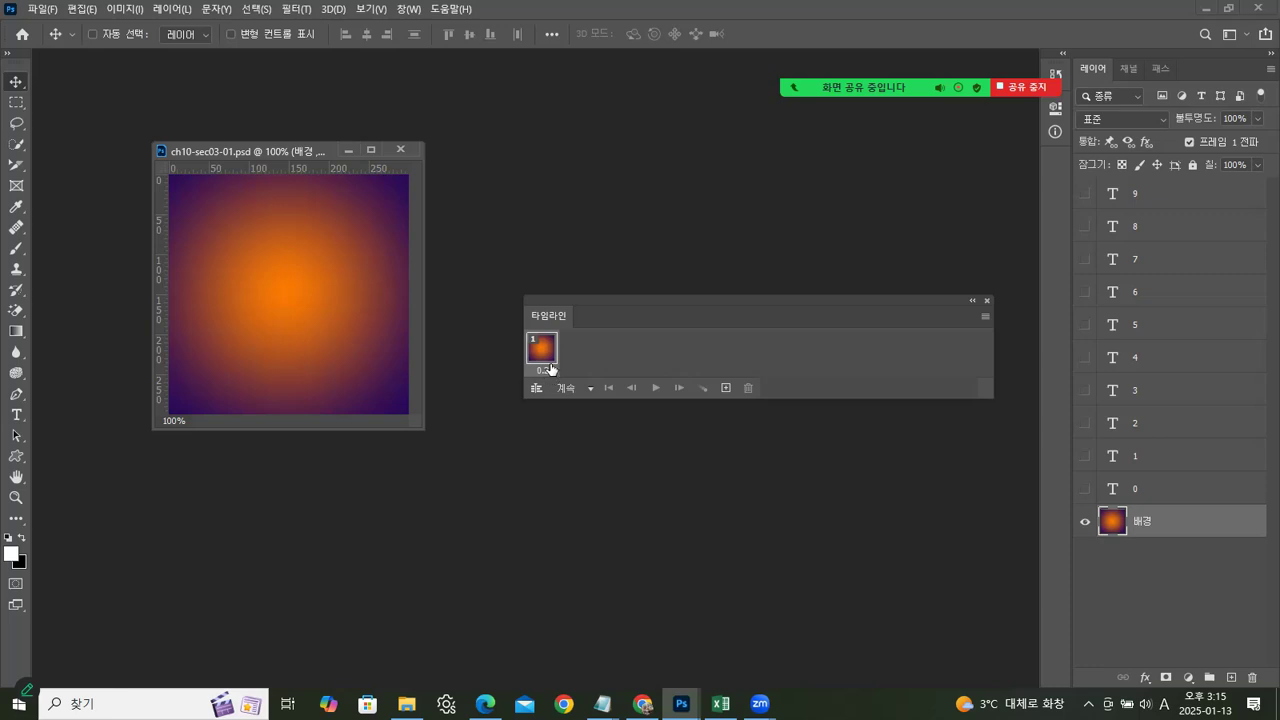
Step: Add a second frame showing layer 0 and a third frame showing only layer 1 over the background
left_click(725, 389)
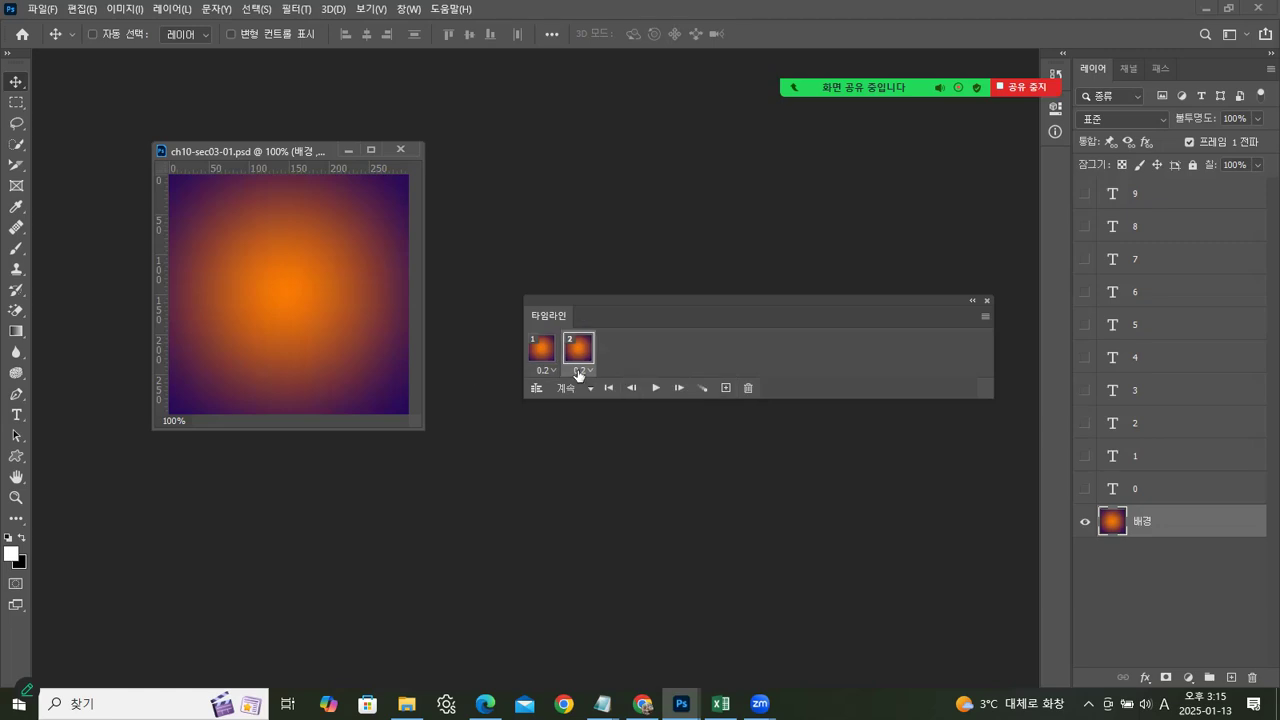
left_click(1084, 489)
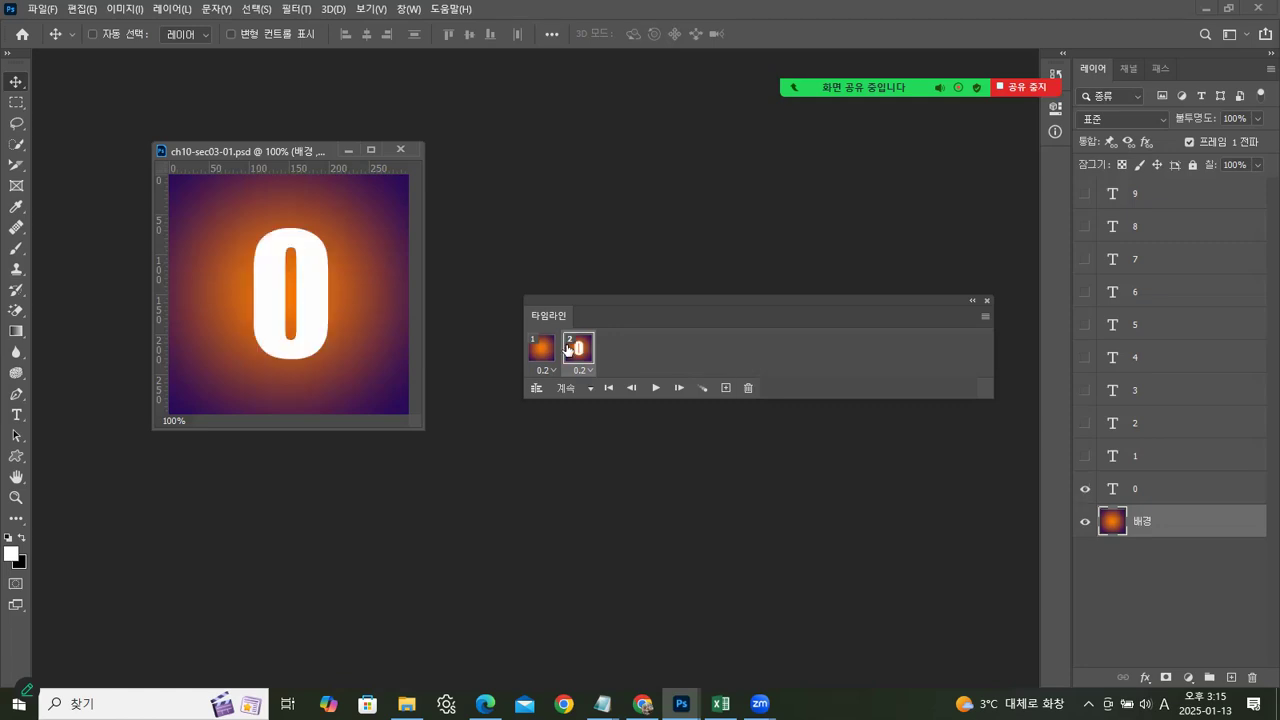
left_click(726, 388)
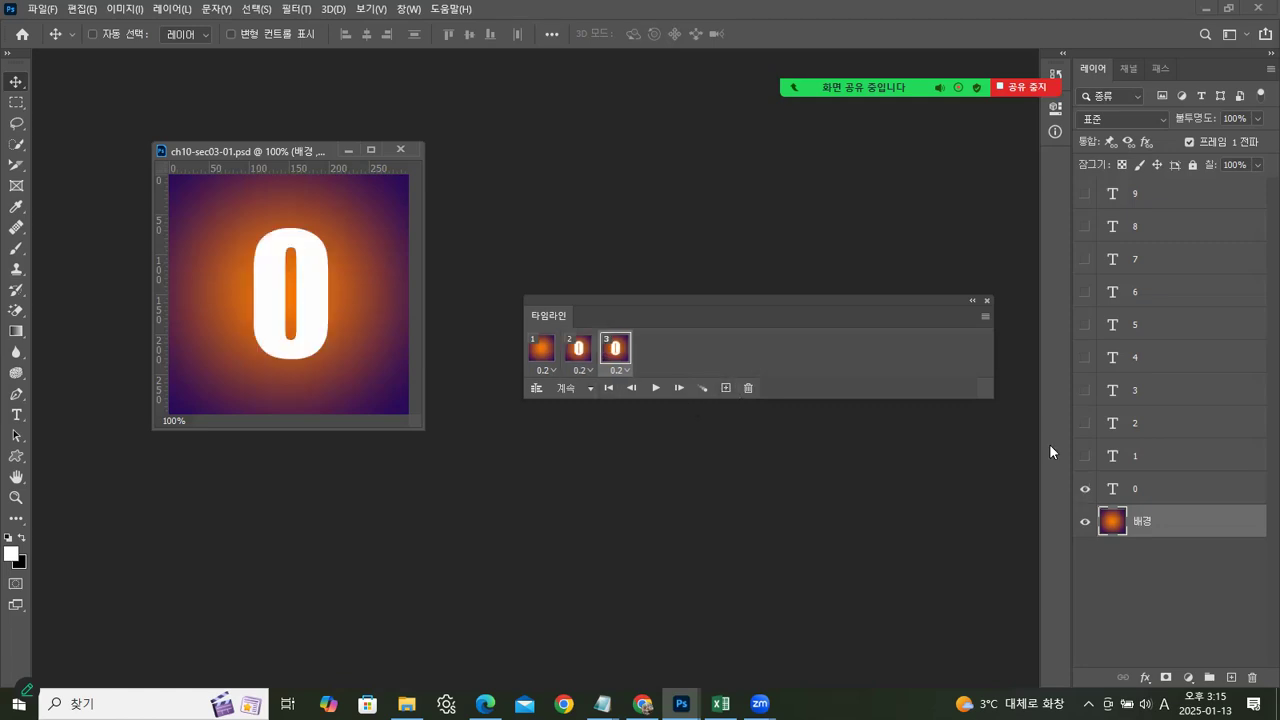
left_click(1084, 489)
left_click(1084, 457)
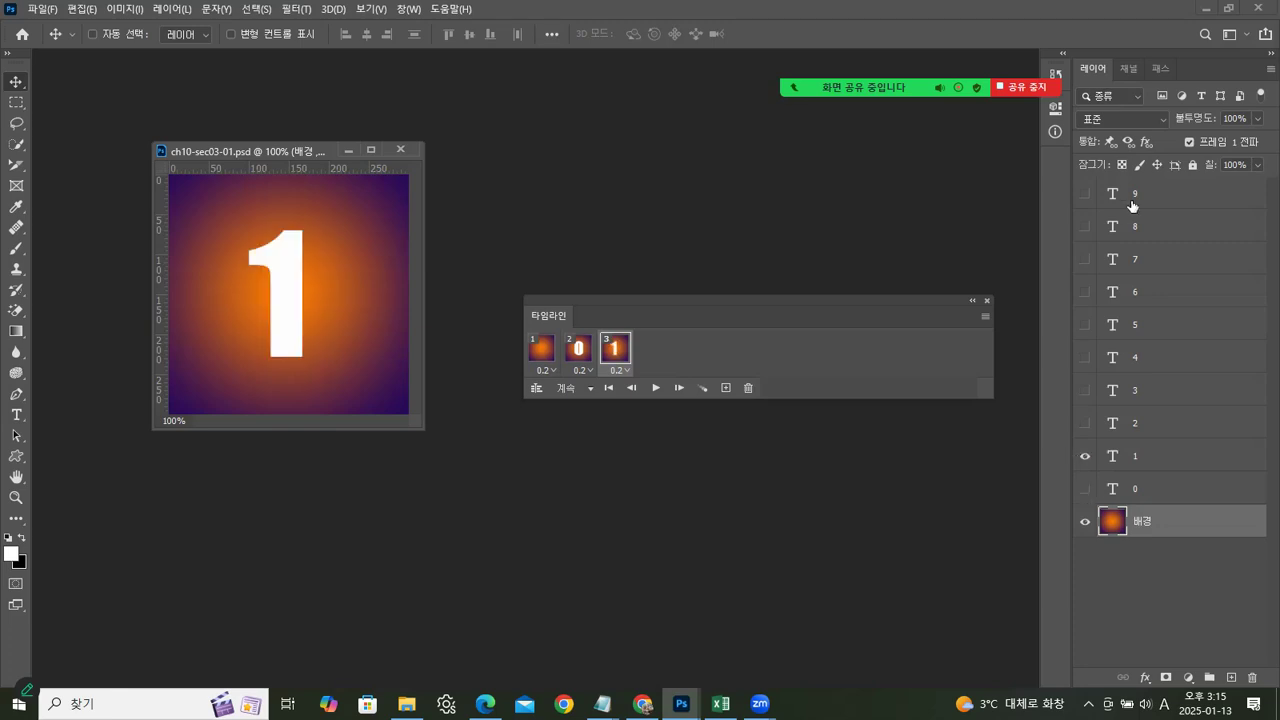
Step: Add a fourth frame with layer 1 hidden and layer 2 shown, keeping the frame when asked about deletion
left_click(726, 388)
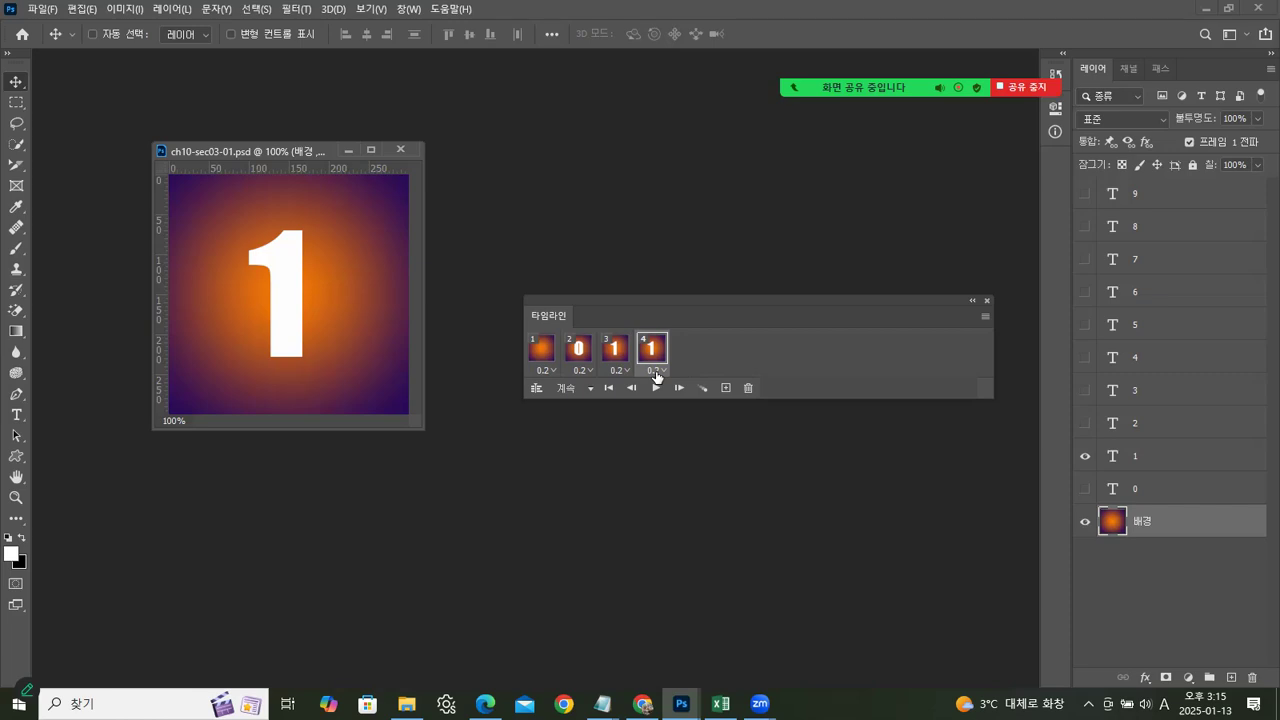
left_click(1085, 456)
left_click(1085, 423)
left_click(746, 389)
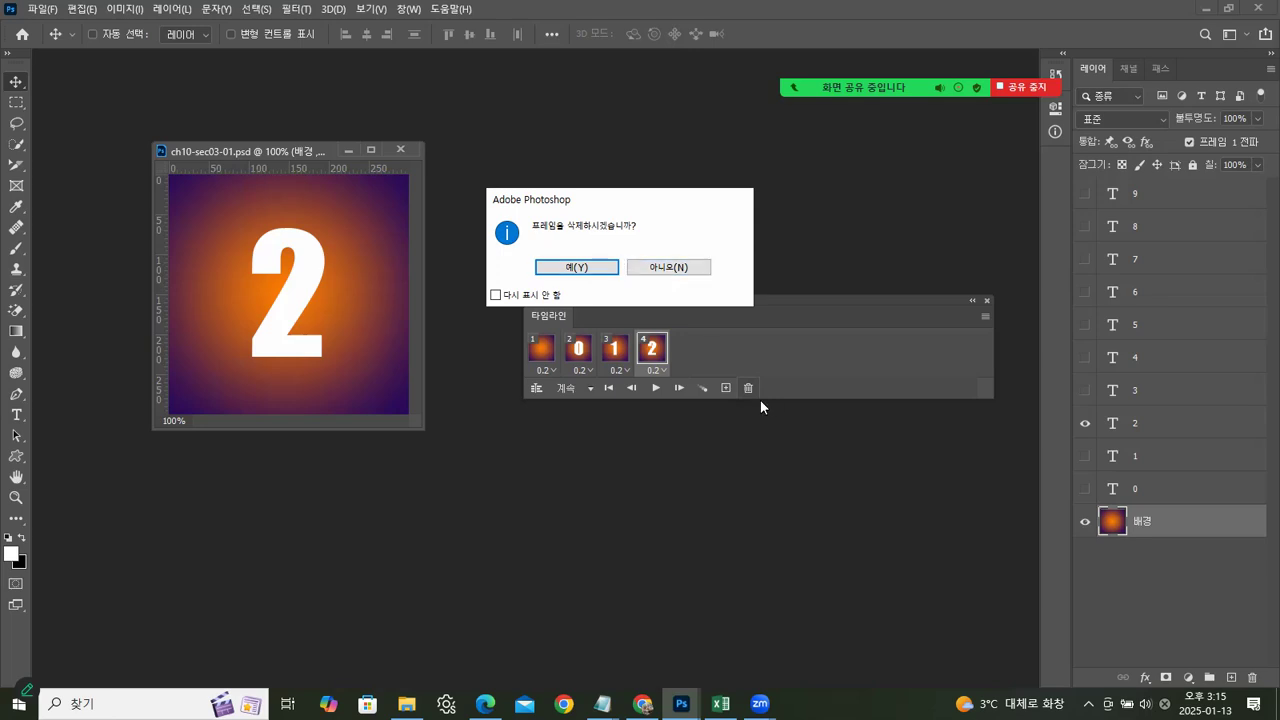
left_click(690, 268)
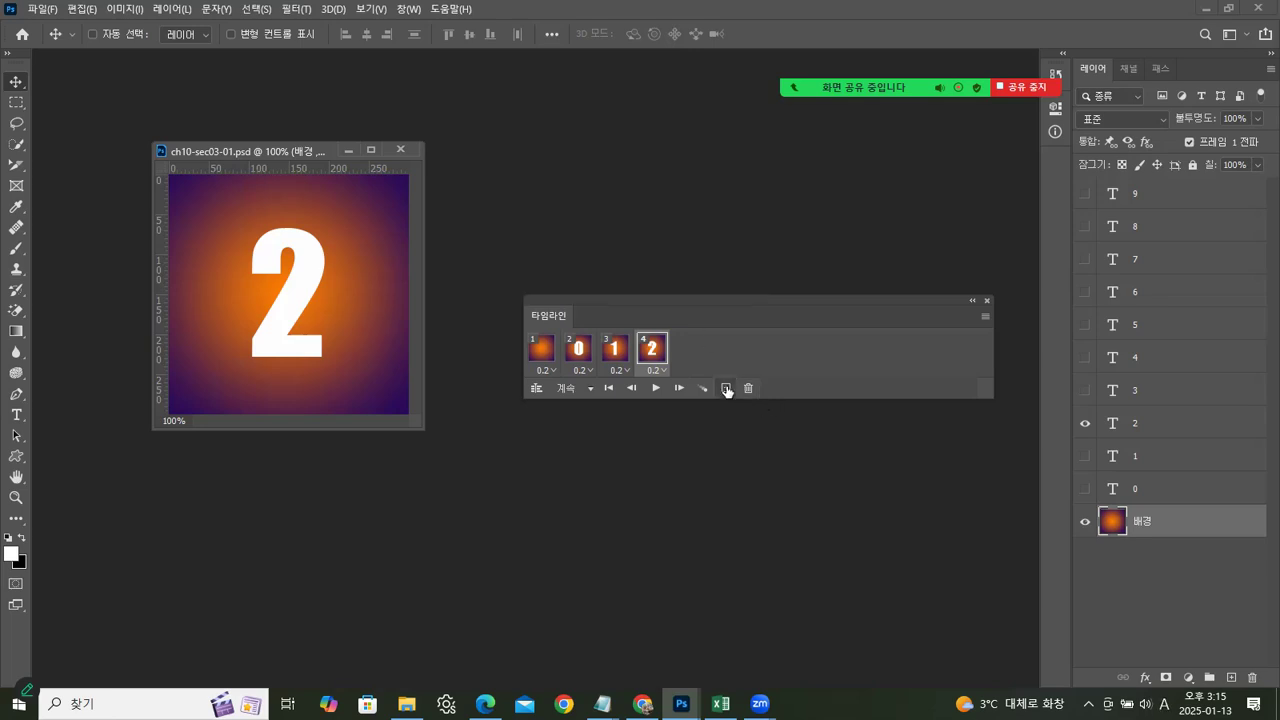
Step: Add a fifth frame showing only layer 3 and a sixth showing only layer 4 over the background
left_click(727, 389)
left_click(1085, 423)
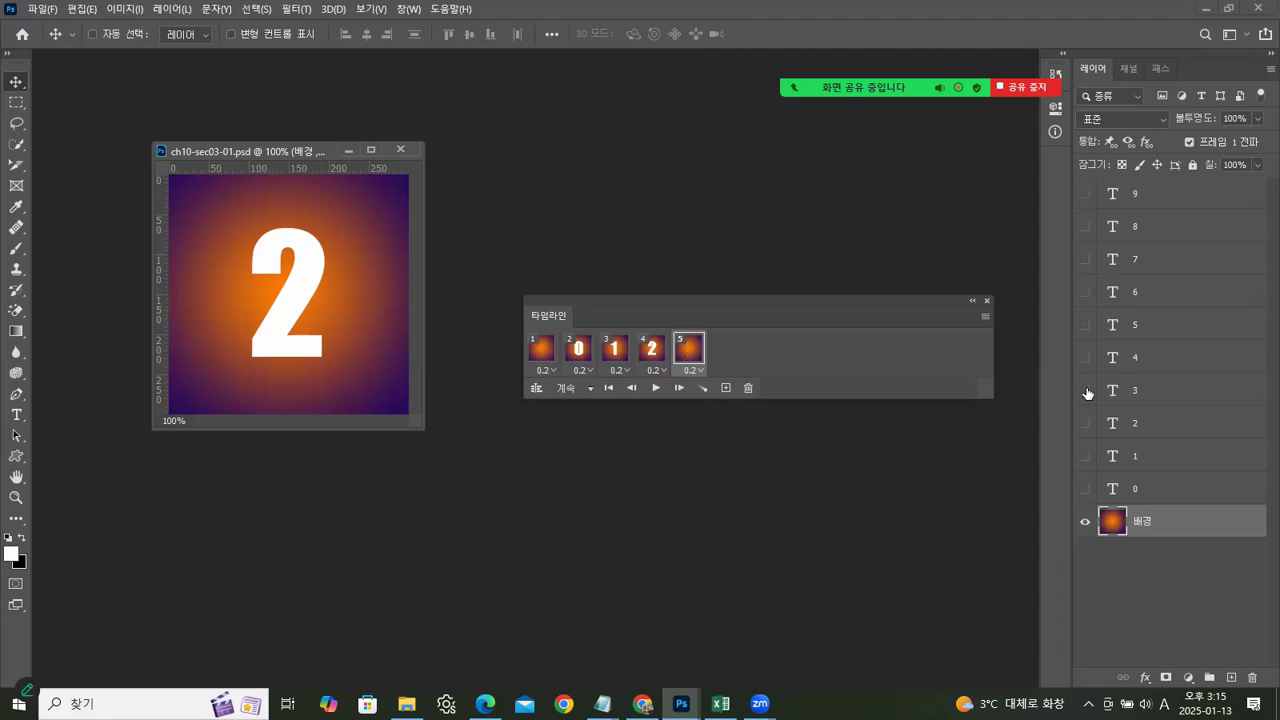
left_click(1086, 391)
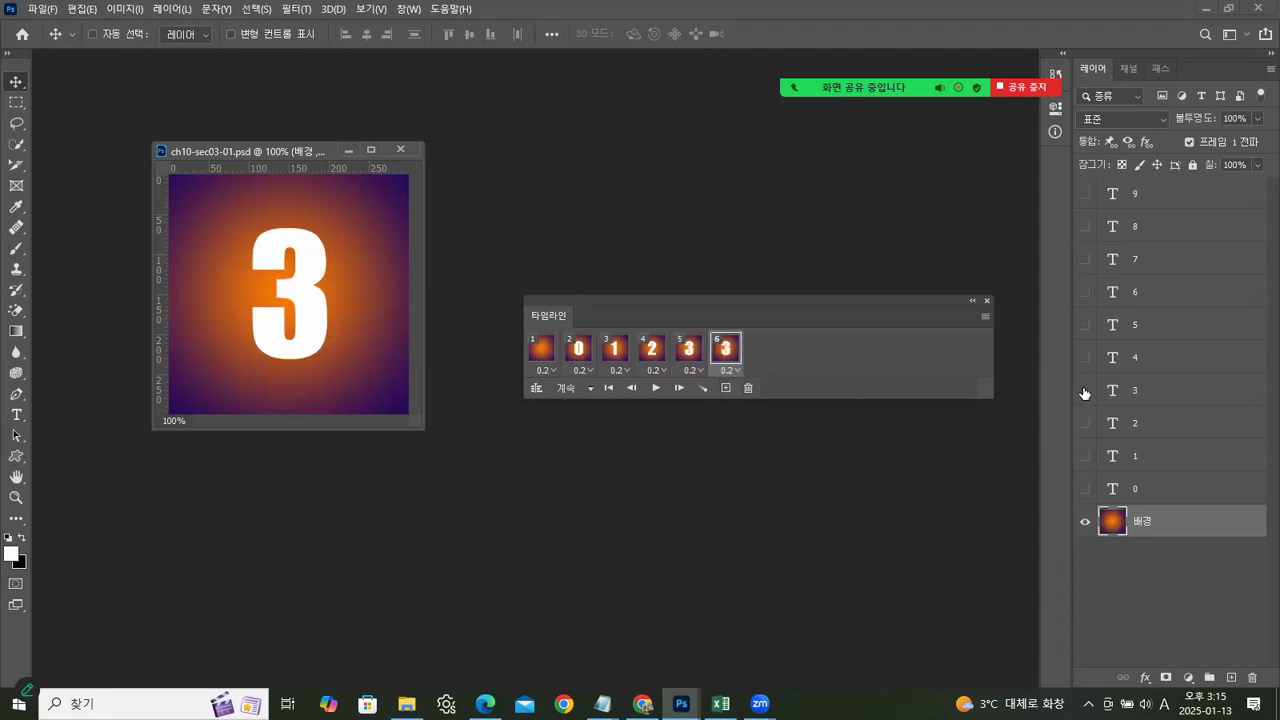
left_click(1085, 390)
left_click(1085, 357)
Step: Add a seventh frame with layer 4 hidden and layer 5 shown, and move the Timeline closer to the image
left_click(726, 388)
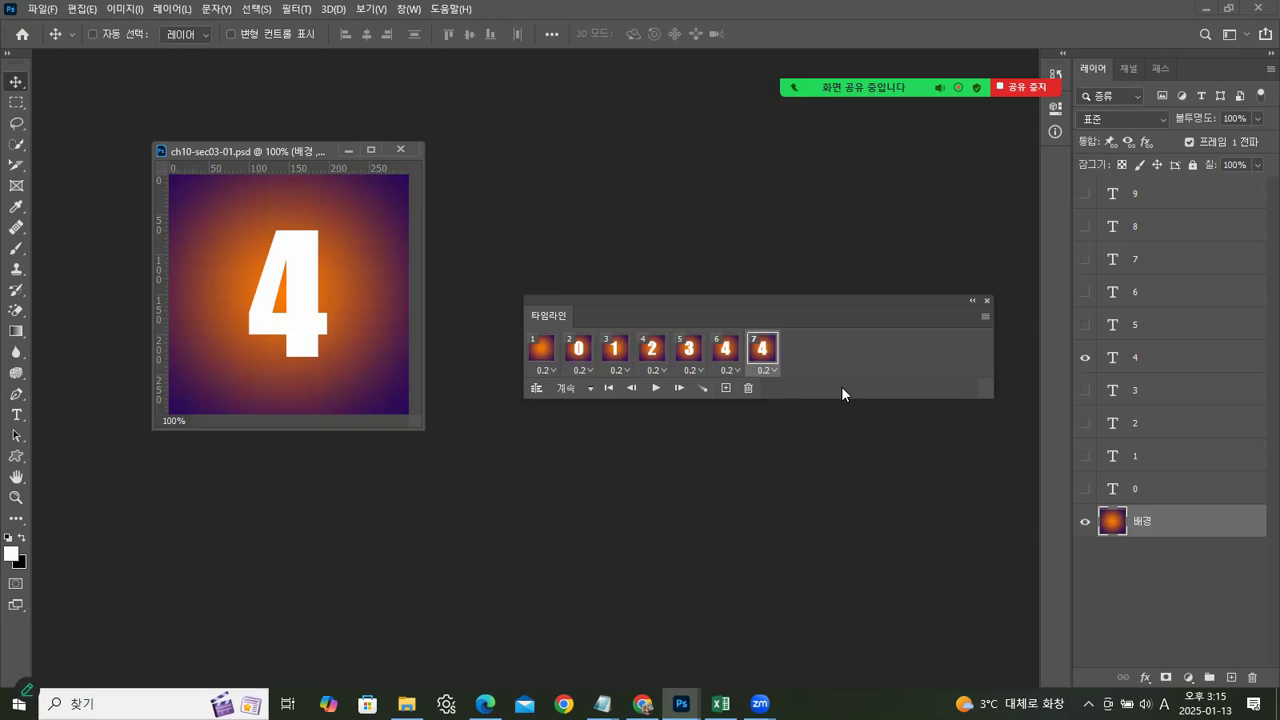
left_click(1085, 357)
left_click(1085, 324)
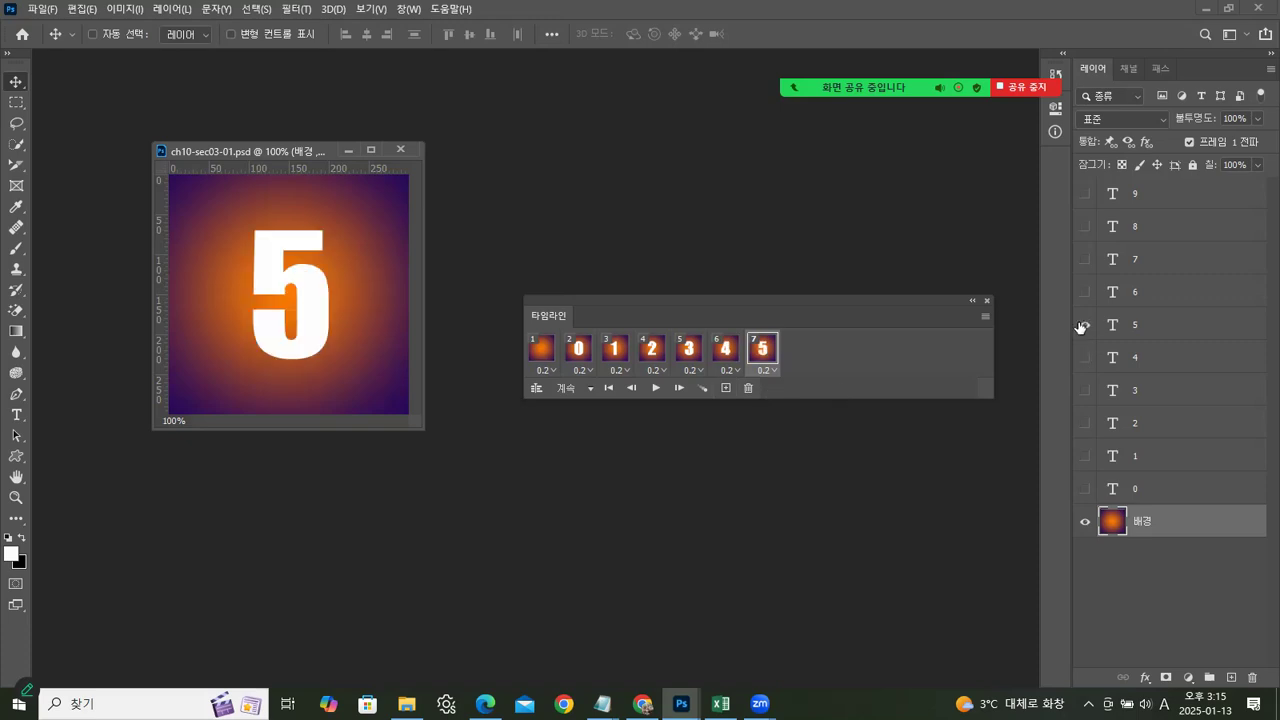
left_click_drag(844, 301, 788, 285)
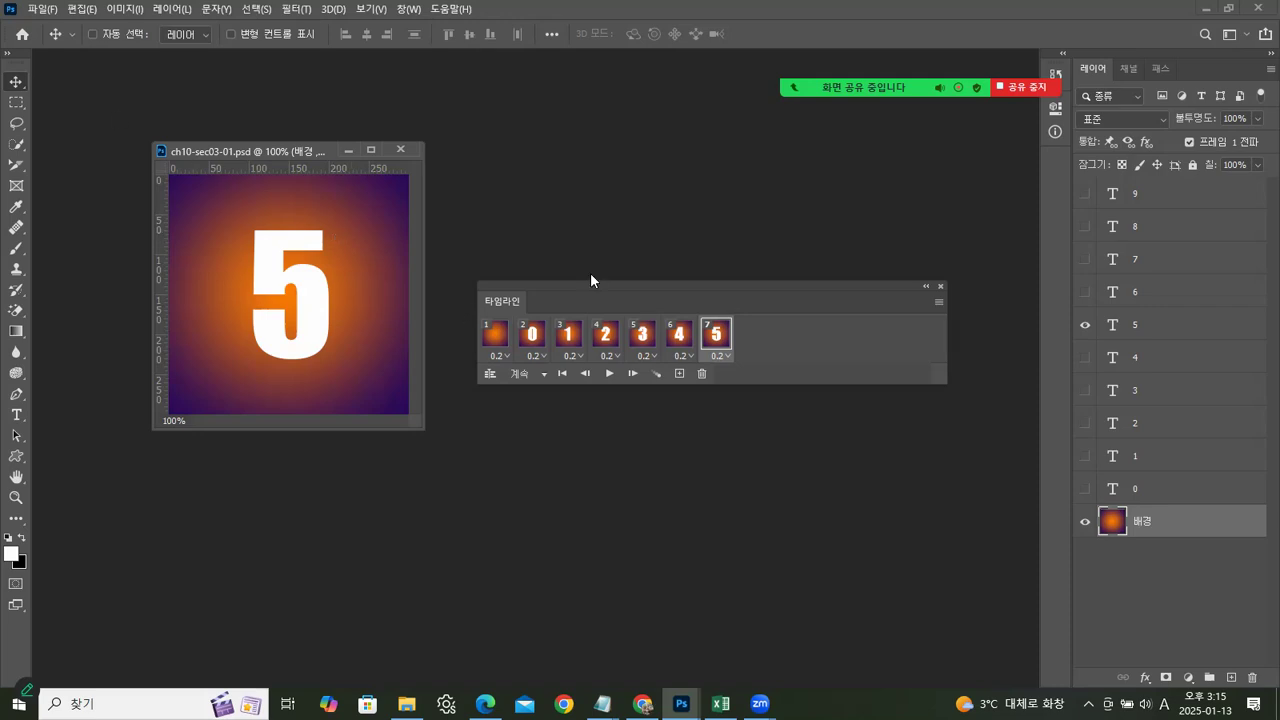
left_click_drag(586, 278, 583, 259)
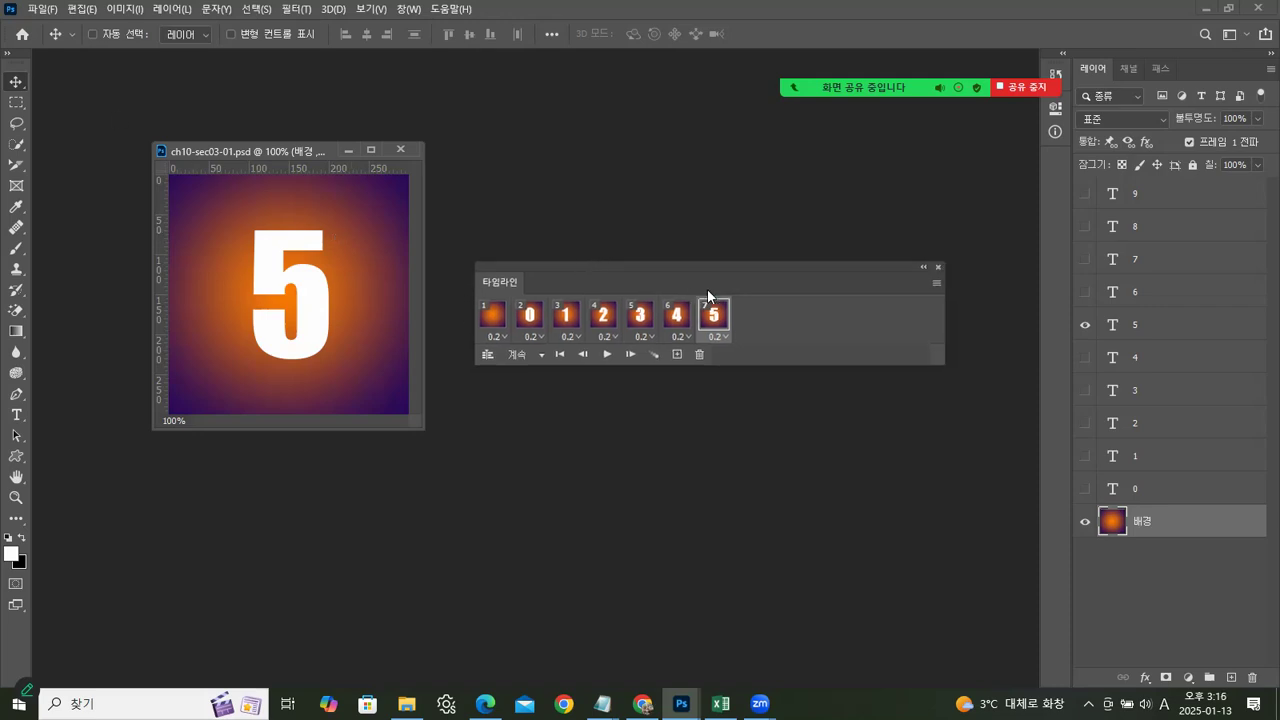
Step: Play the frame animation from the first frame and stop the playback
left_click(491, 316)
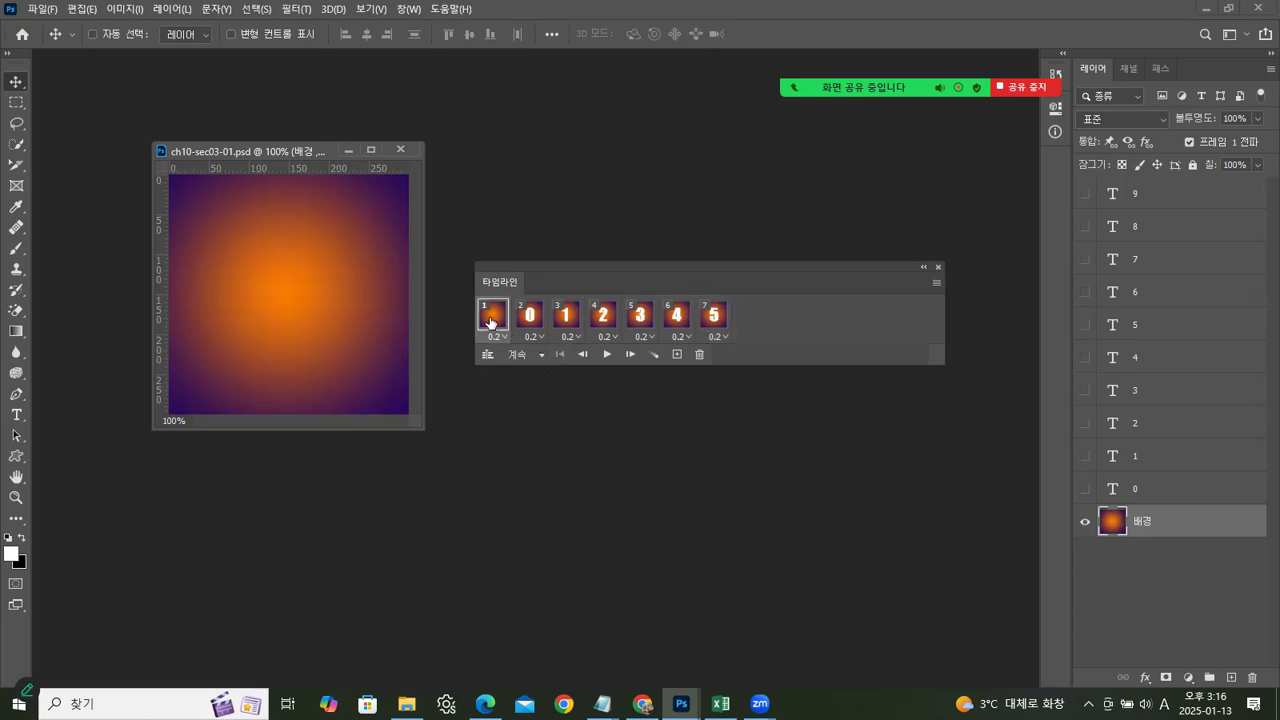
left_click(606, 356)
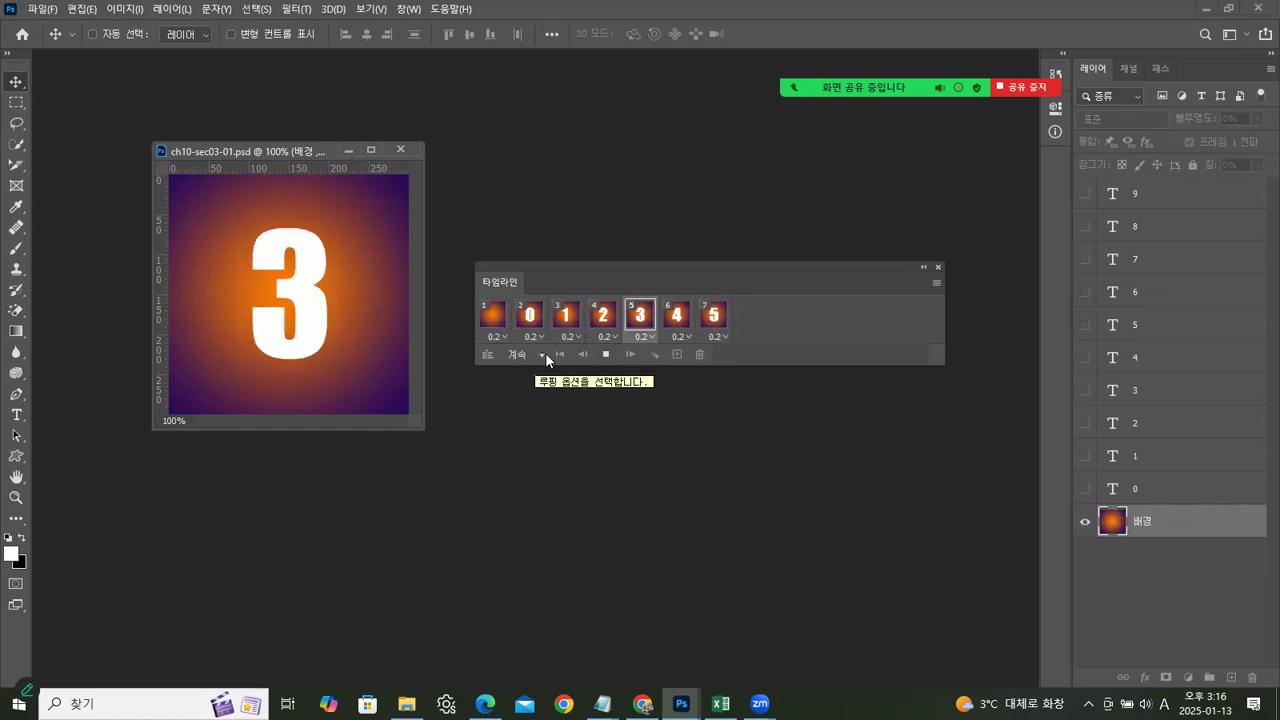
left_click(606, 356)
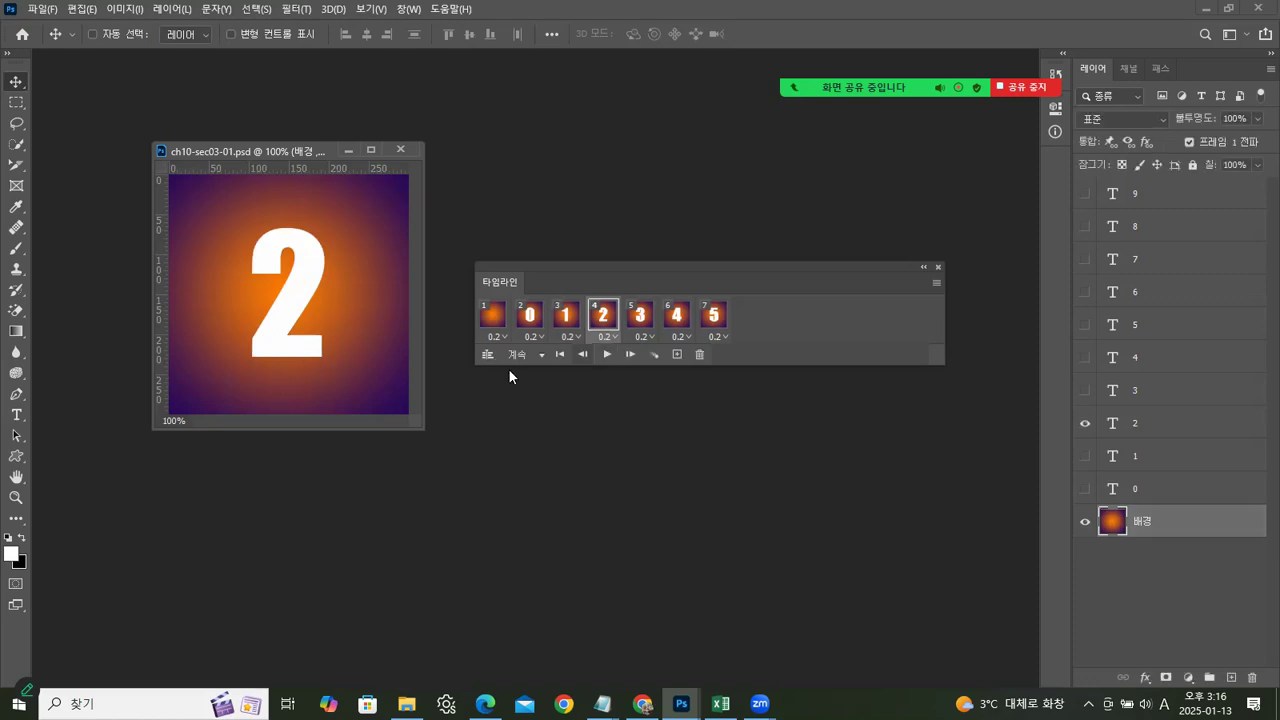
left_click(520, 363)
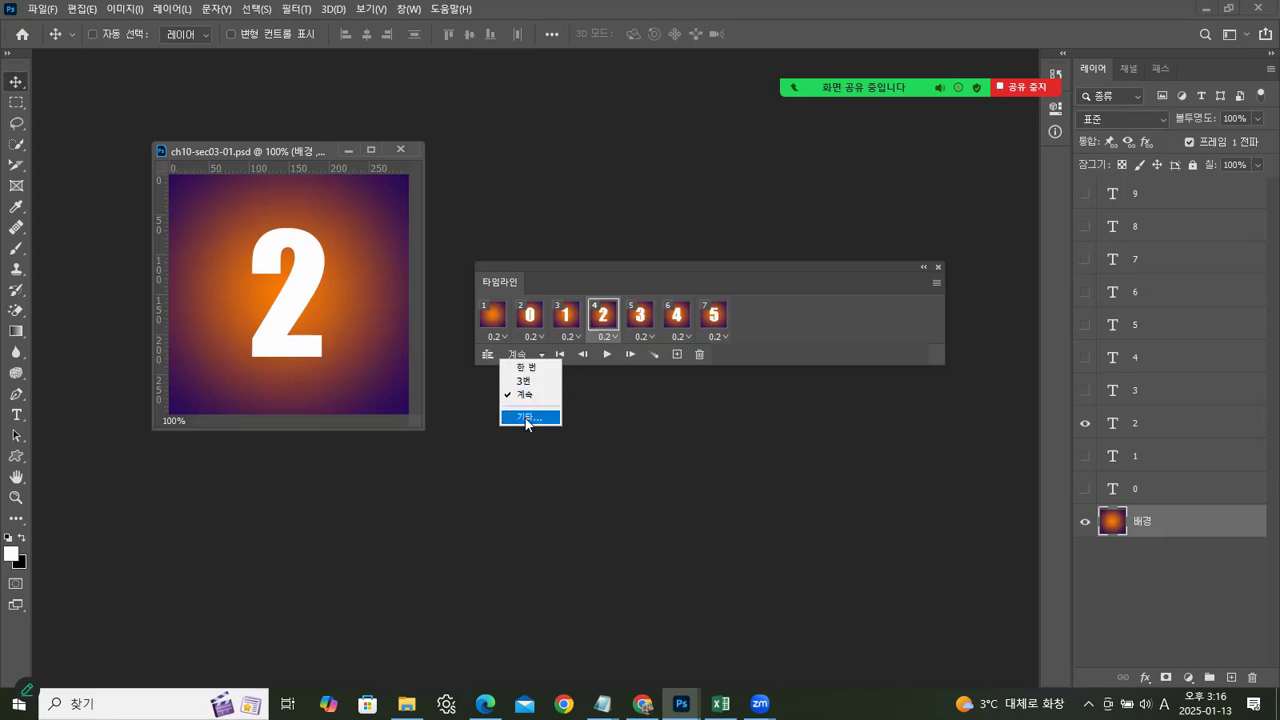
left_click(525, 418)
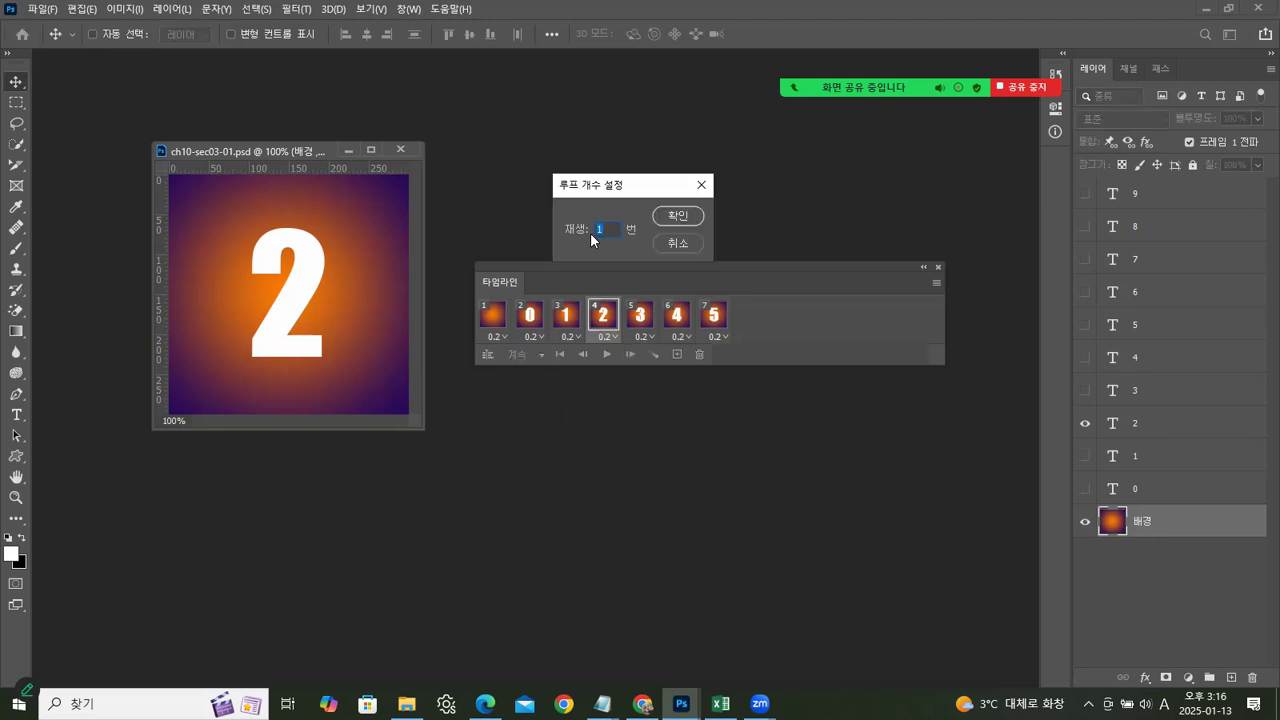
left_click(658, 243)
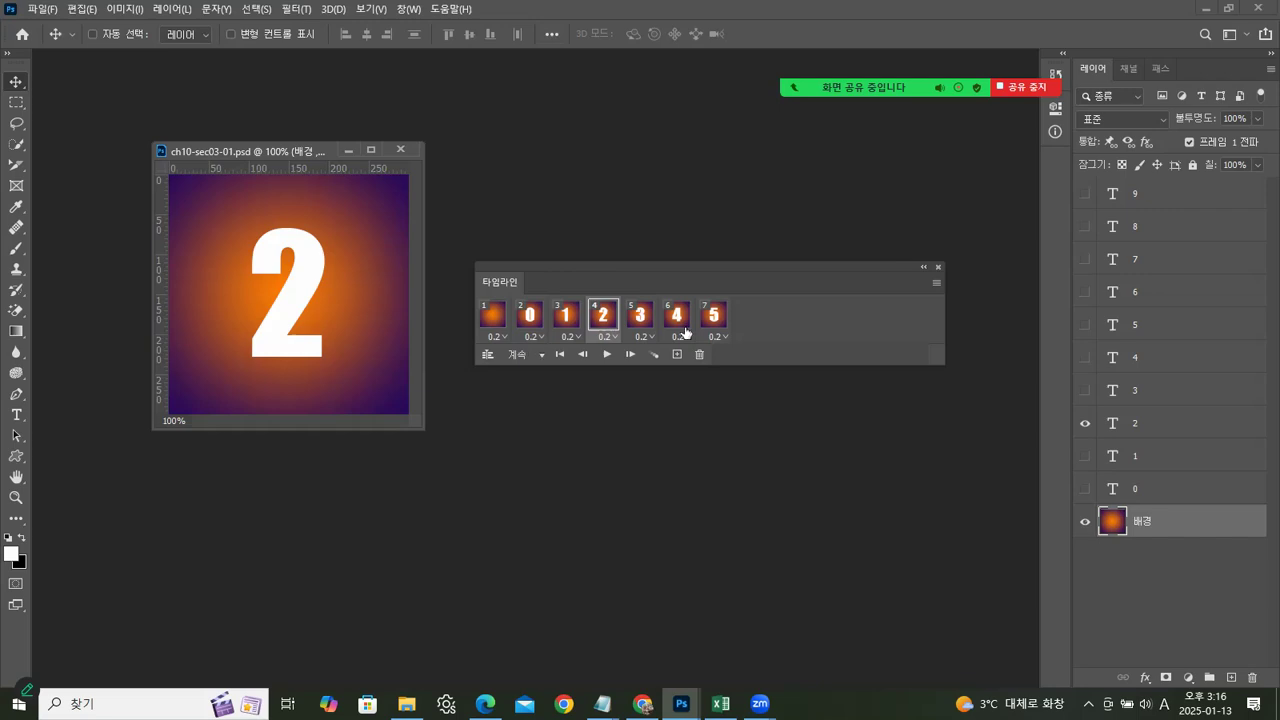
Step: Set the delay of all seven animation frames to 2.0 seconds
left_click(491, 316)
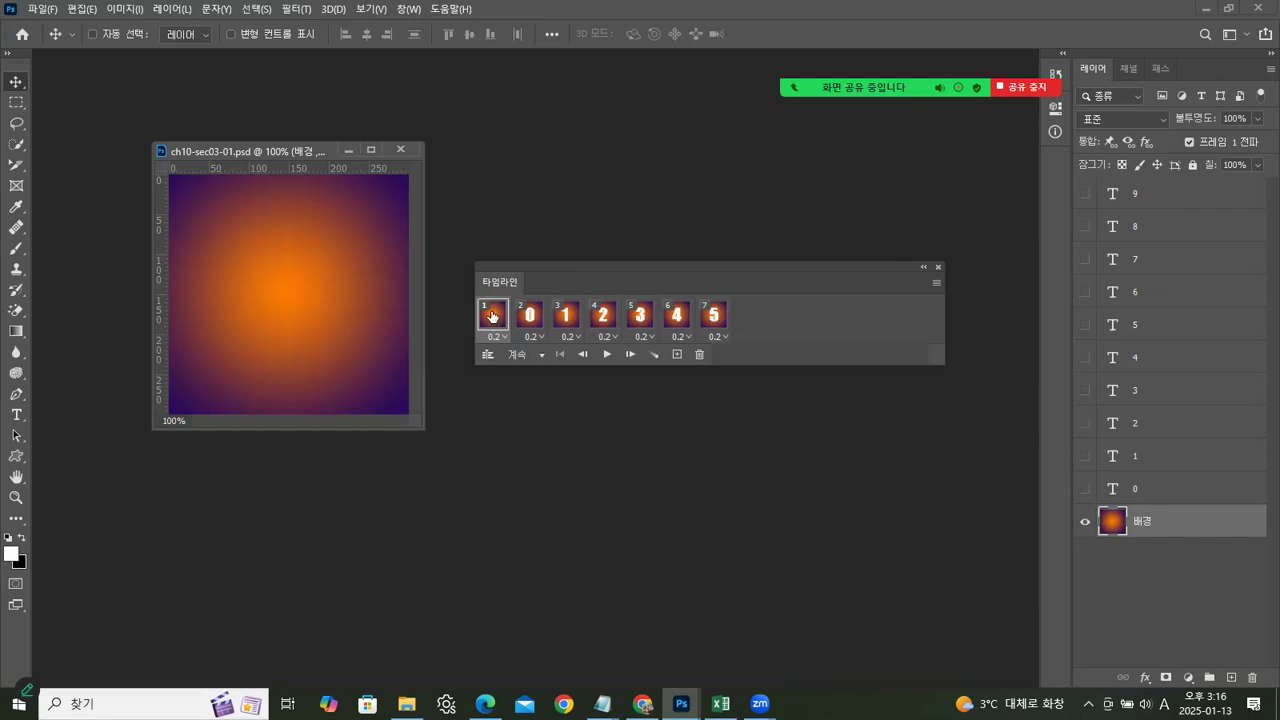
left_click(714, 318, "shift")
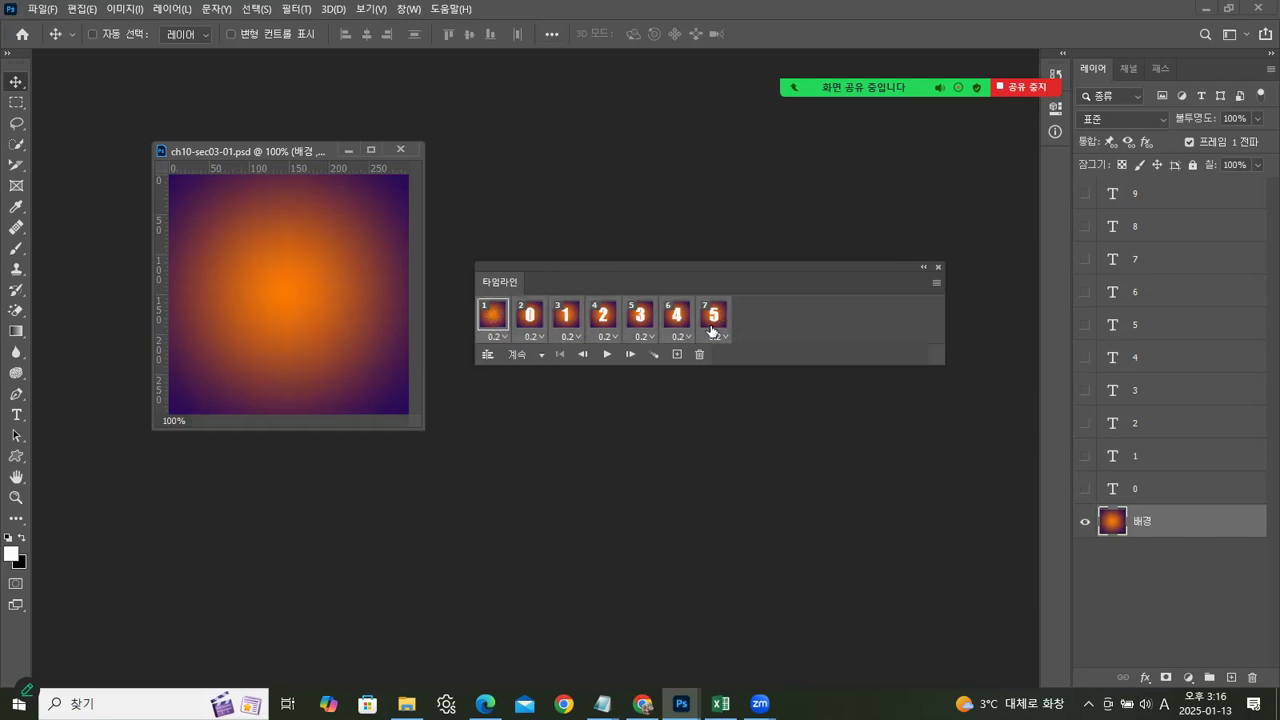
left_click(645, 337)
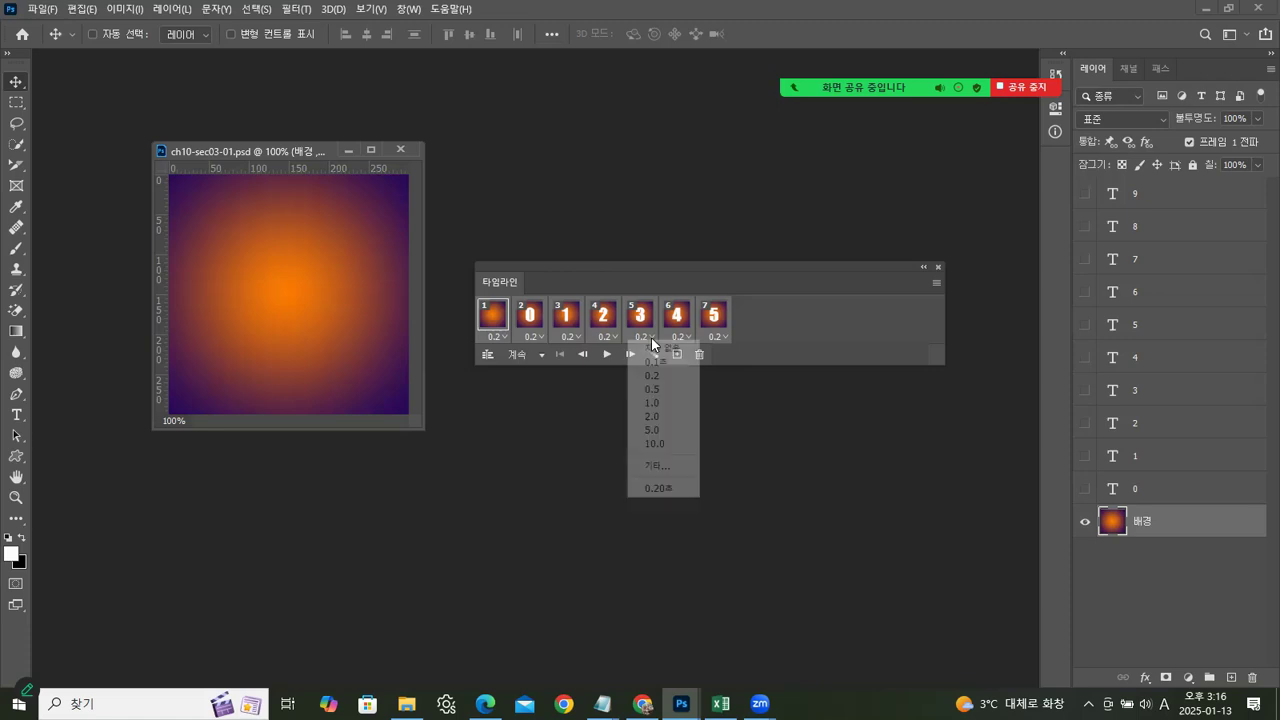
left_click(651, 415)
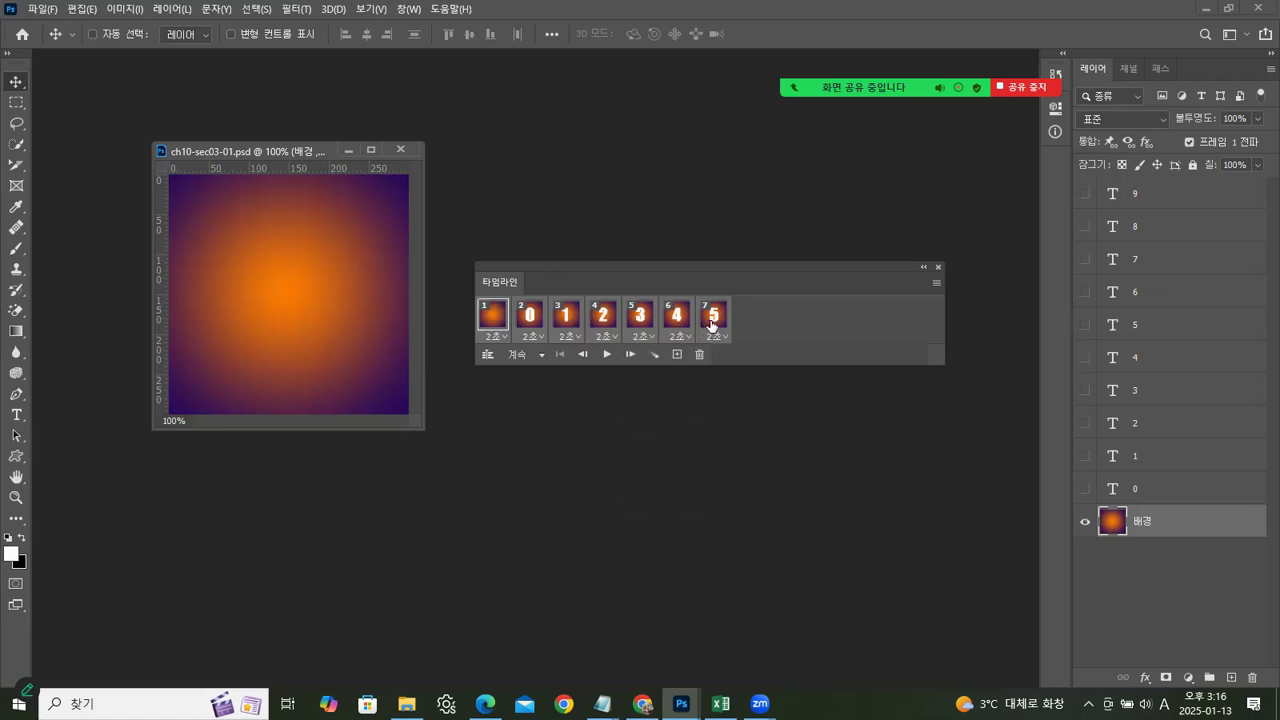
Step: Preview the slowed animation from the first frame, pausing and resuming it once before stopping the playback
left_click(489, 313)
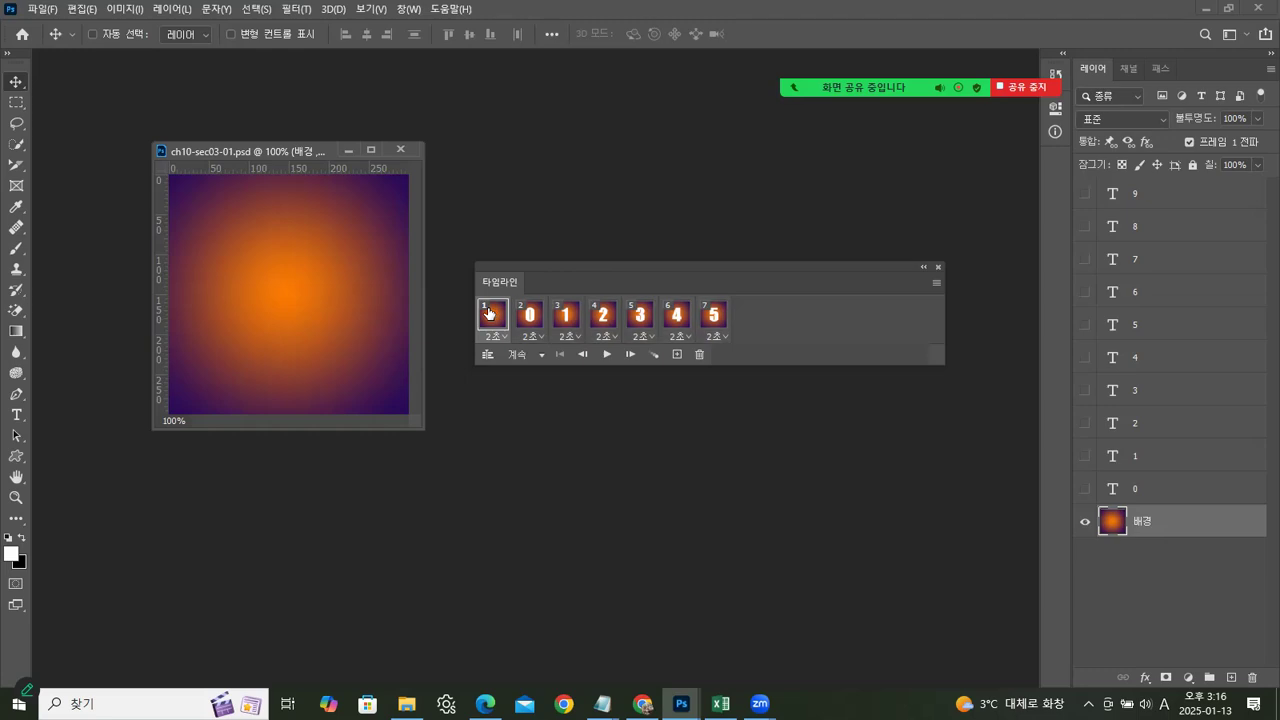
left_click(606, 355)
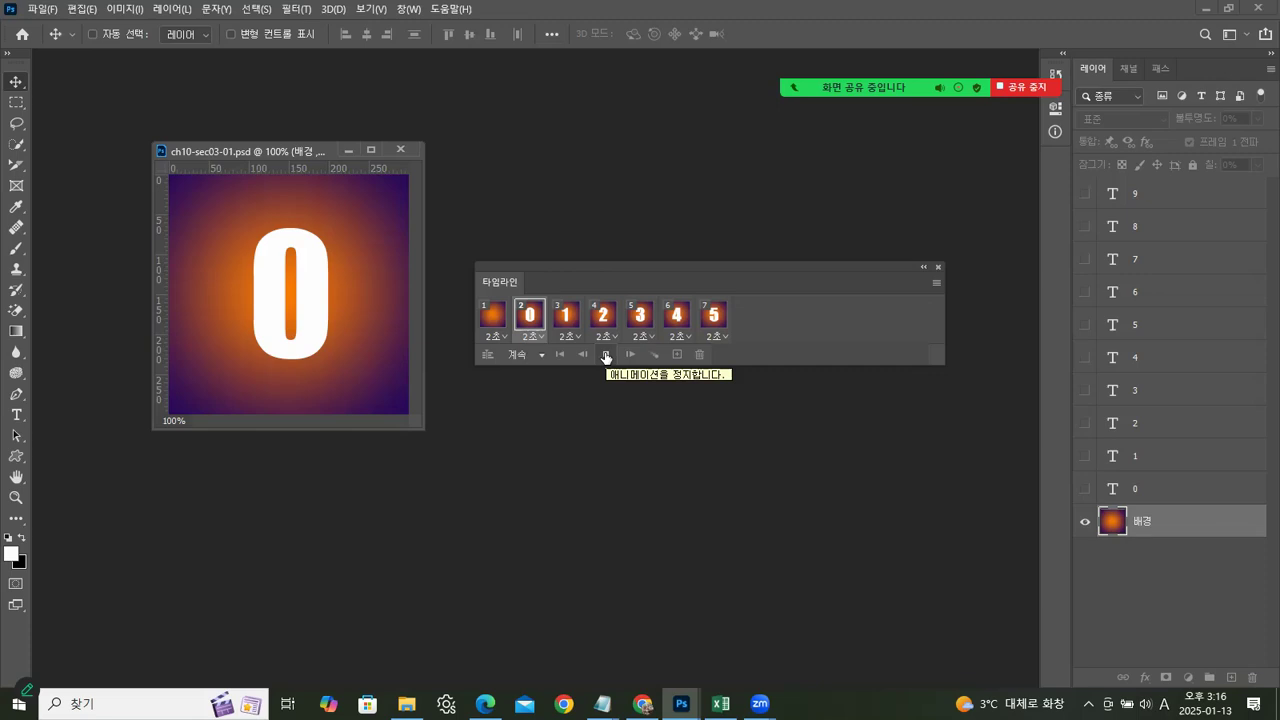
left_click(606, 356)
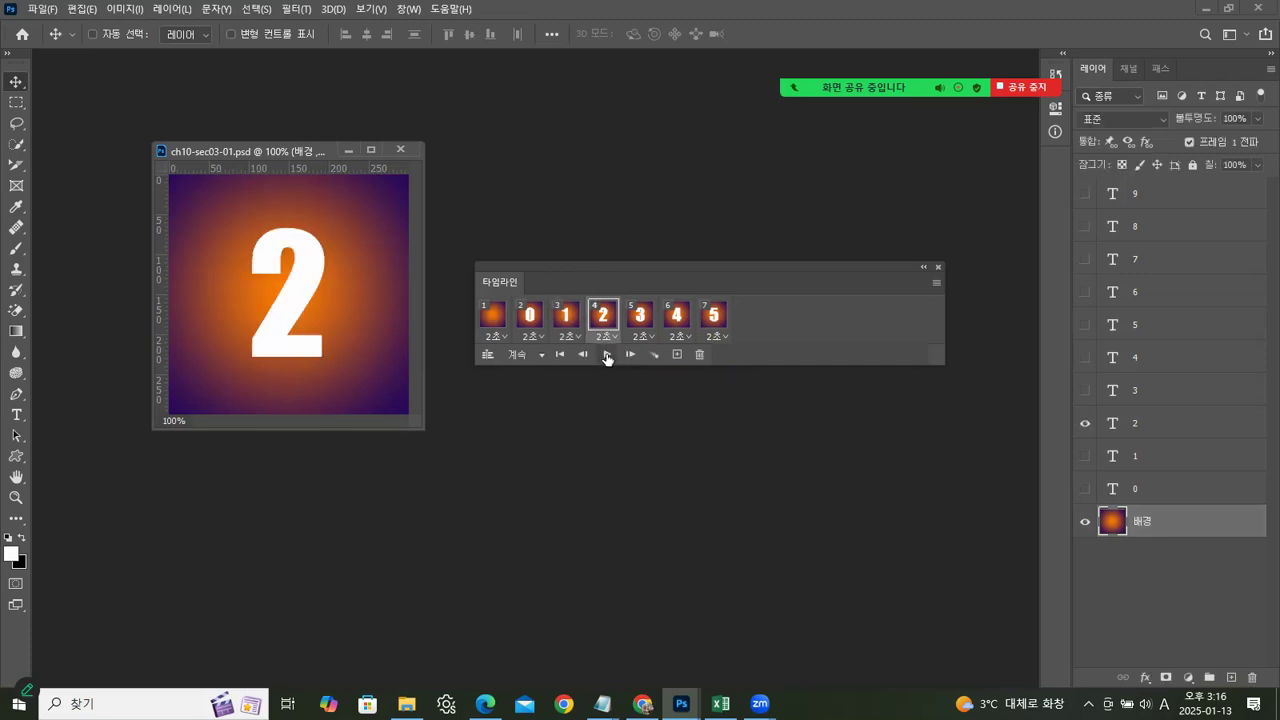
left_click(606, 356)
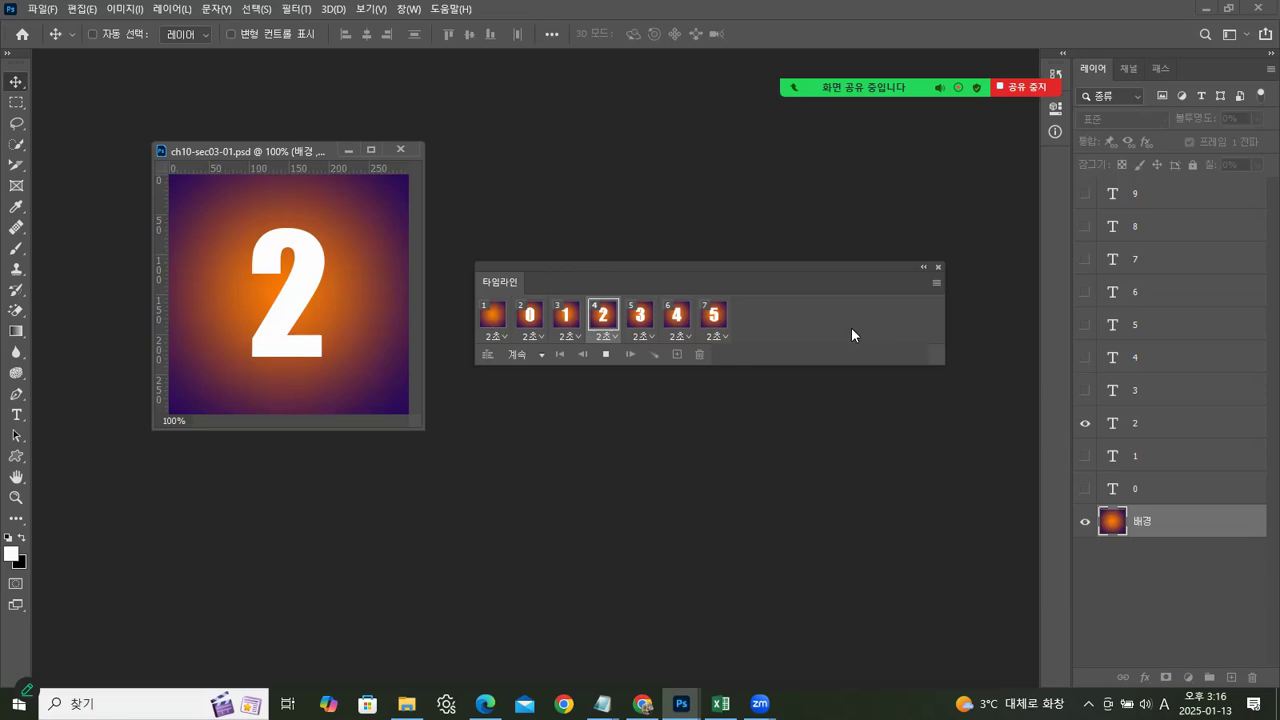
left_click(606, 356)
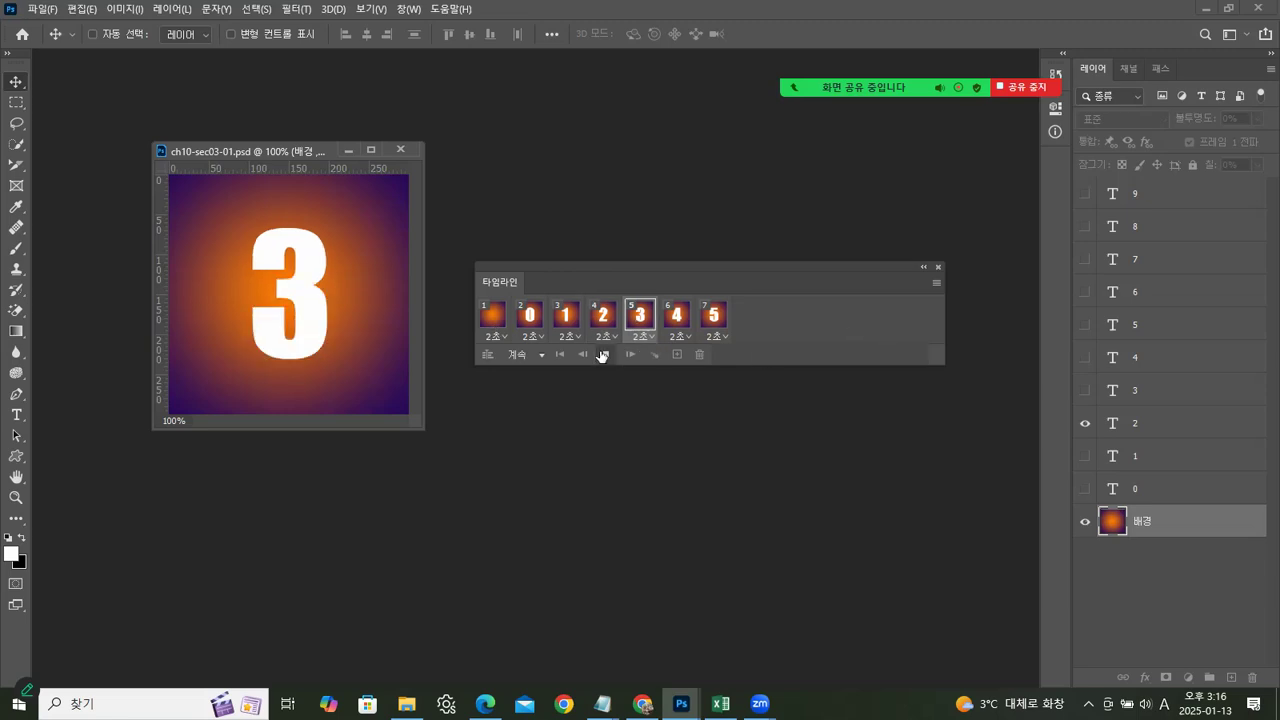
Step: Select all seven frames and set their delay to 0.2 seconds
left_click(494, 324)
mouse_move(494, 326)
left_mouse_down()
mouse_move(540, 350)
mouse_move(606, 354)
mouse_move(506, 337)
left_mouse_up()
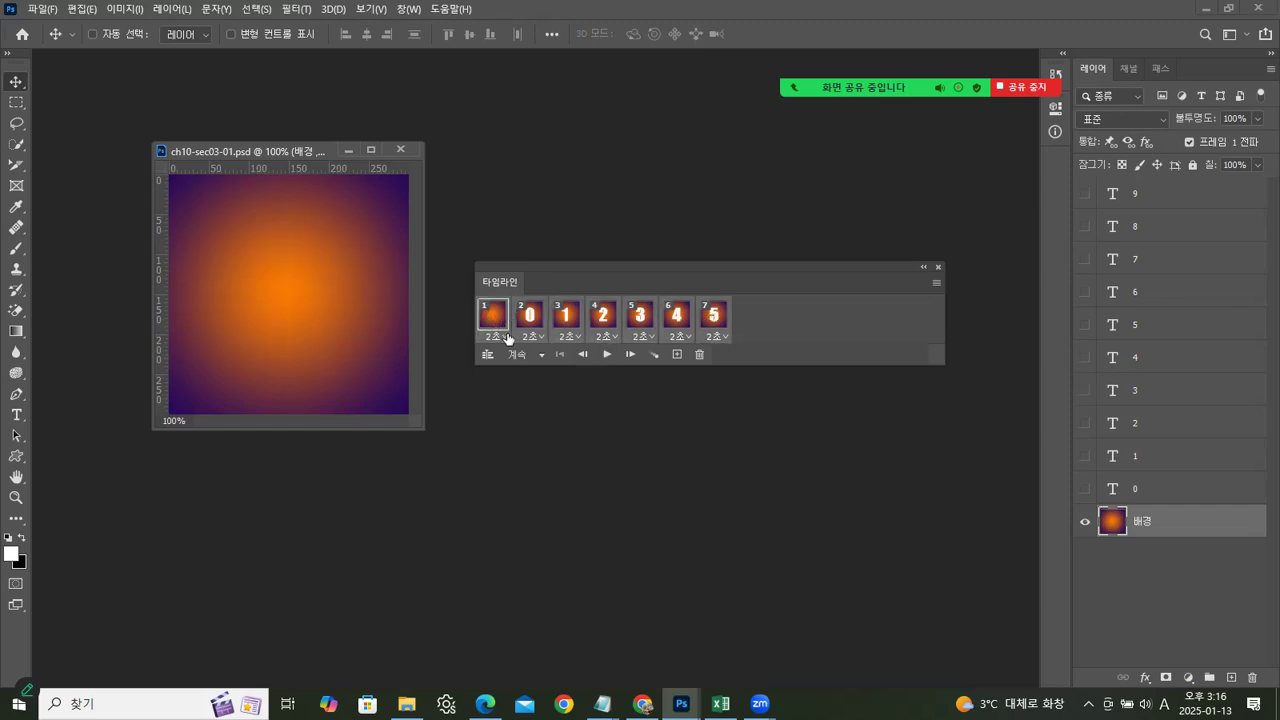
left_click(505, 337)
left_click(504, 370)
Step: Duplicate the seventh frame five times to extend the animation to twelve frames
left_click(724, 326)
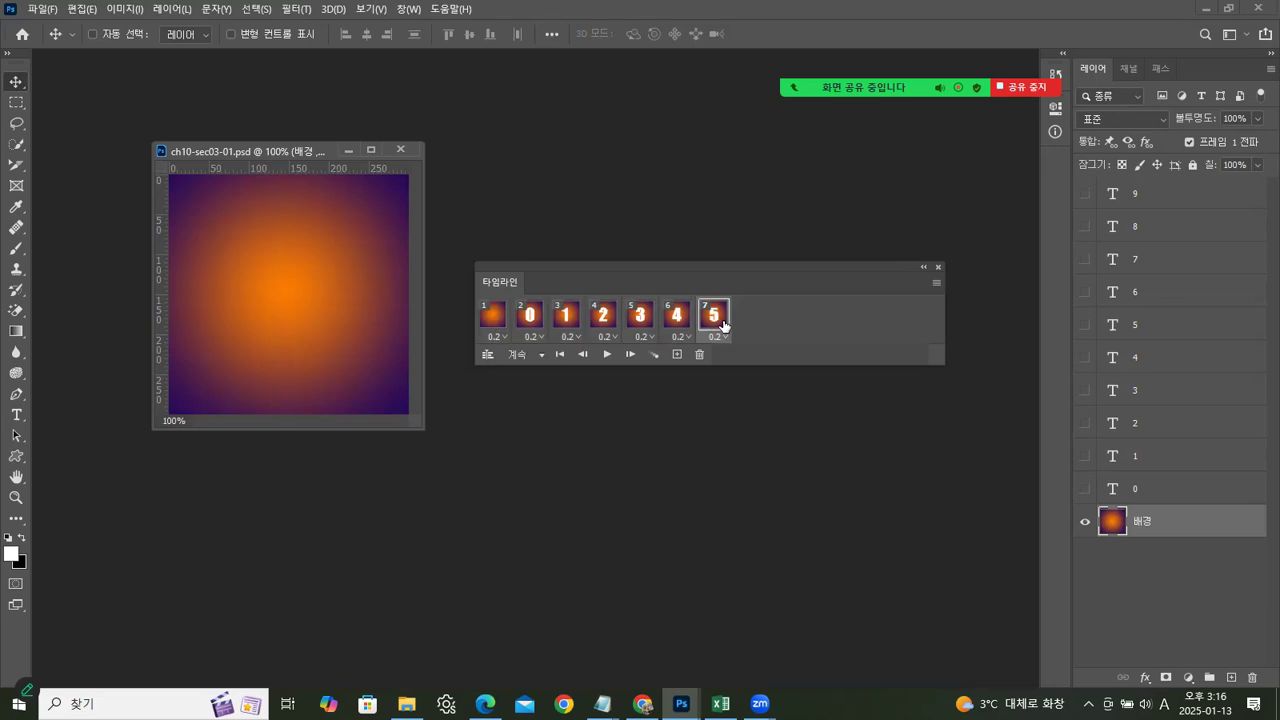
left_click(676, 355)
left_click(676, 355)
left_click(676, 355)
left_click(676, 355)
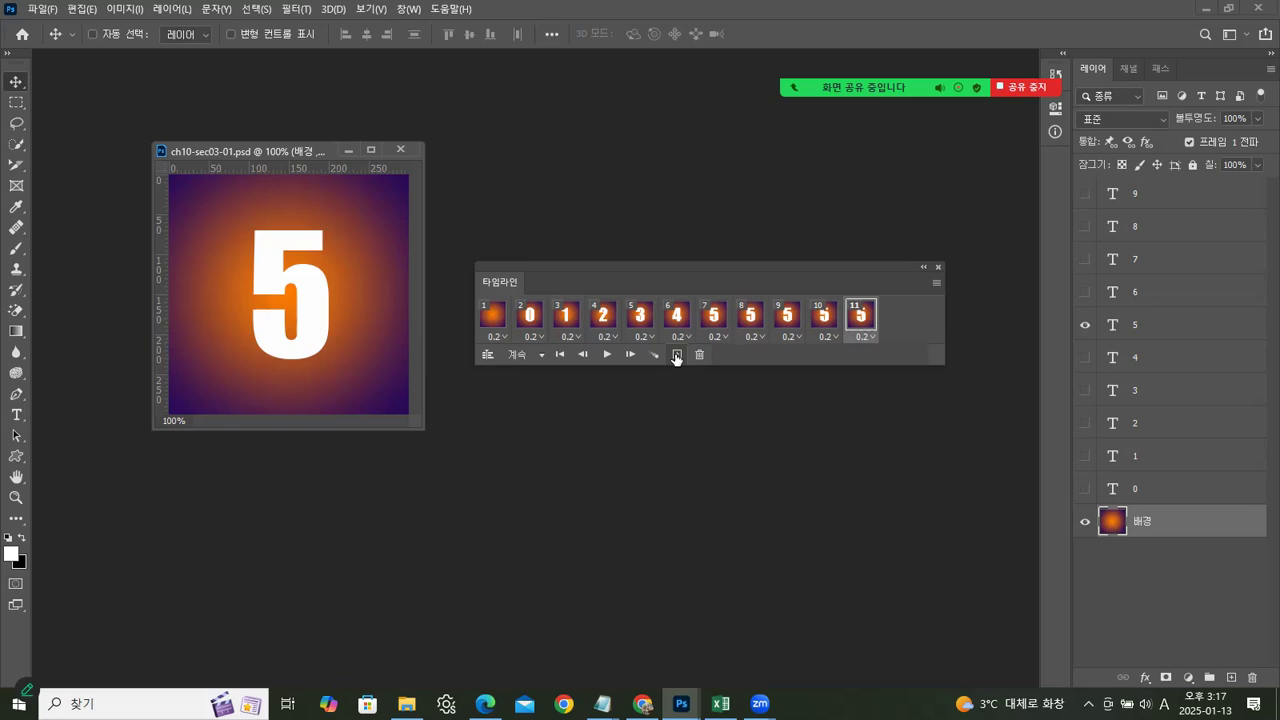
left_click(676, 355)
Step: Hide layer 5 in frames 8, 10 and 12 so the number 5 blinks over the background
left_click(749, 336)
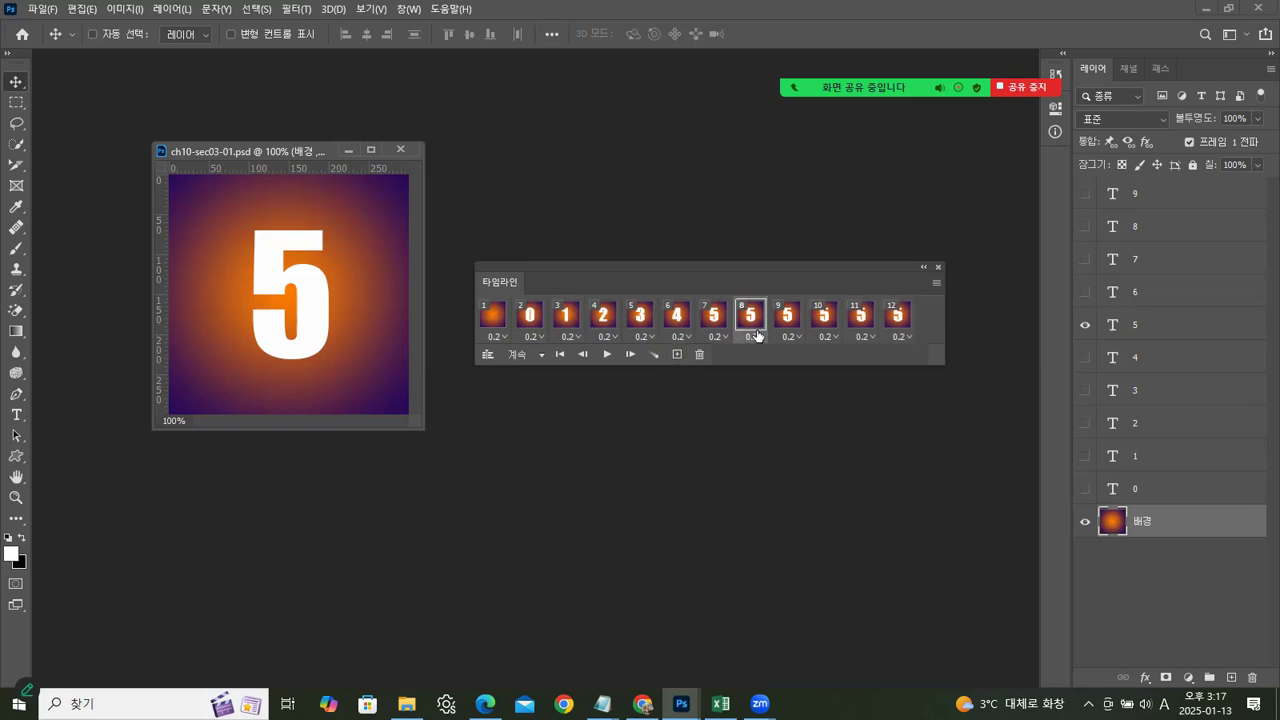
left_click(1086, 324)
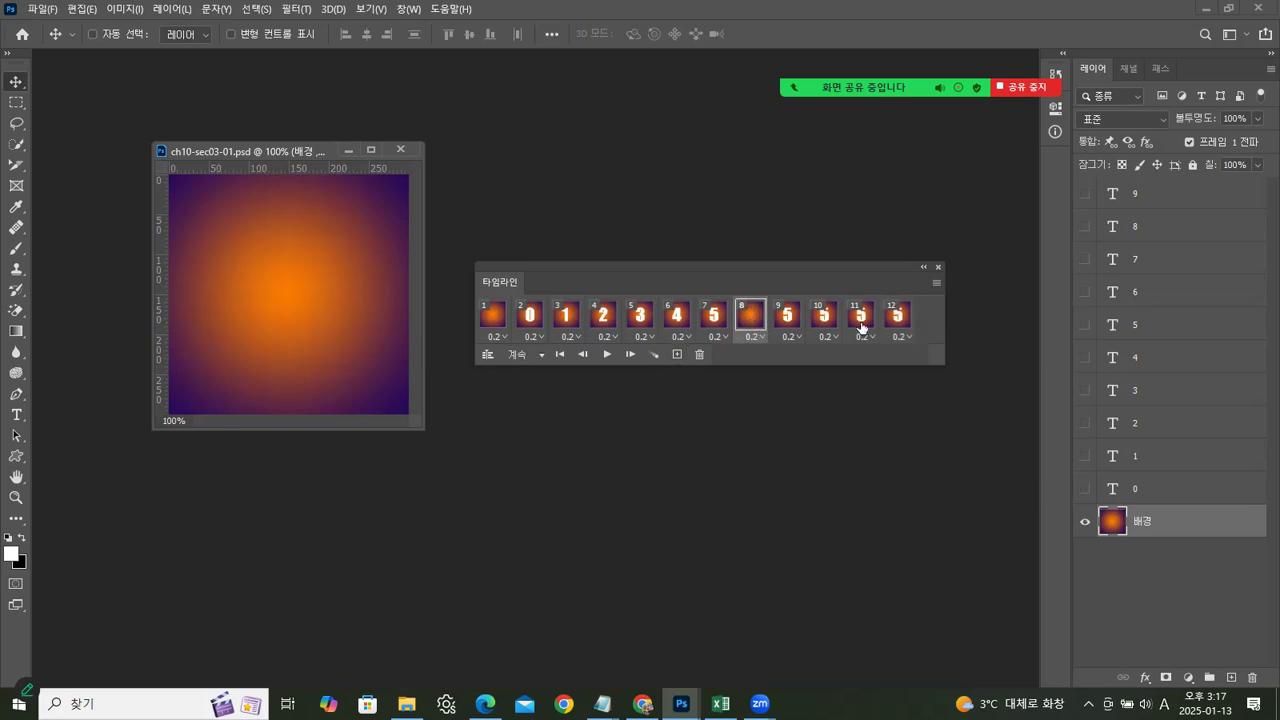
left_click(823, 316)
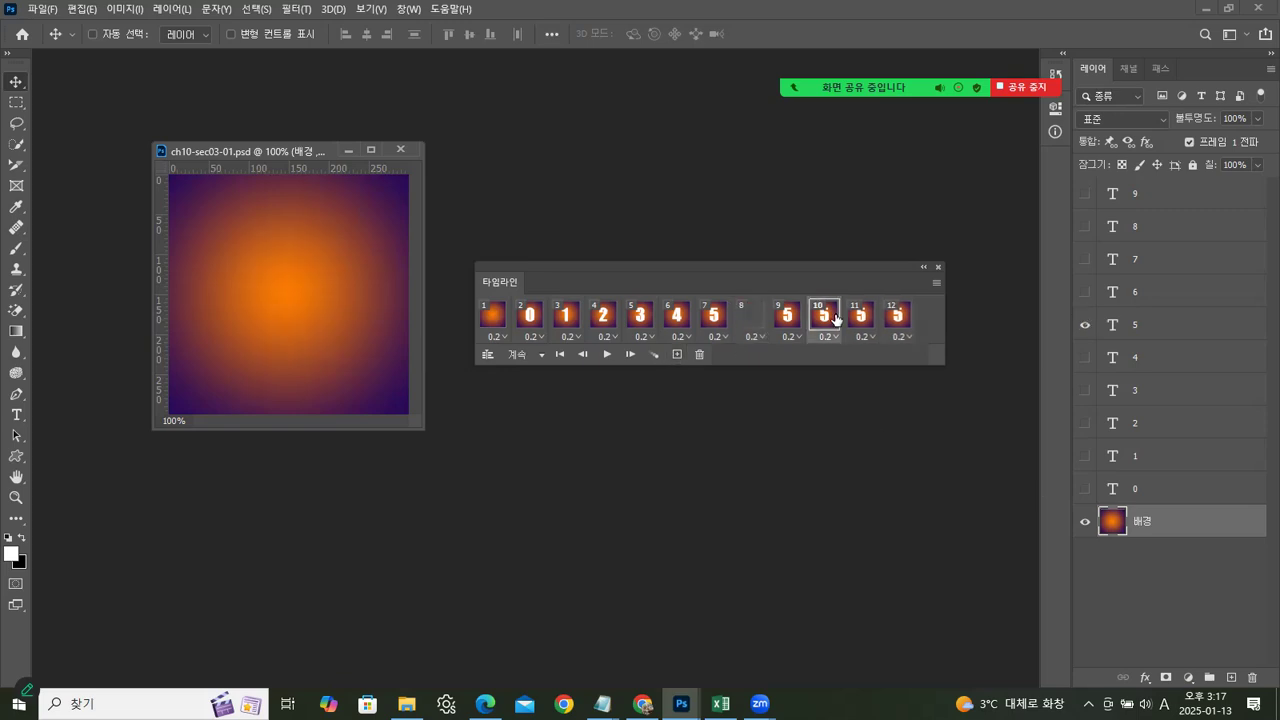
left_click(1086, 324)
left_click(897, 316)
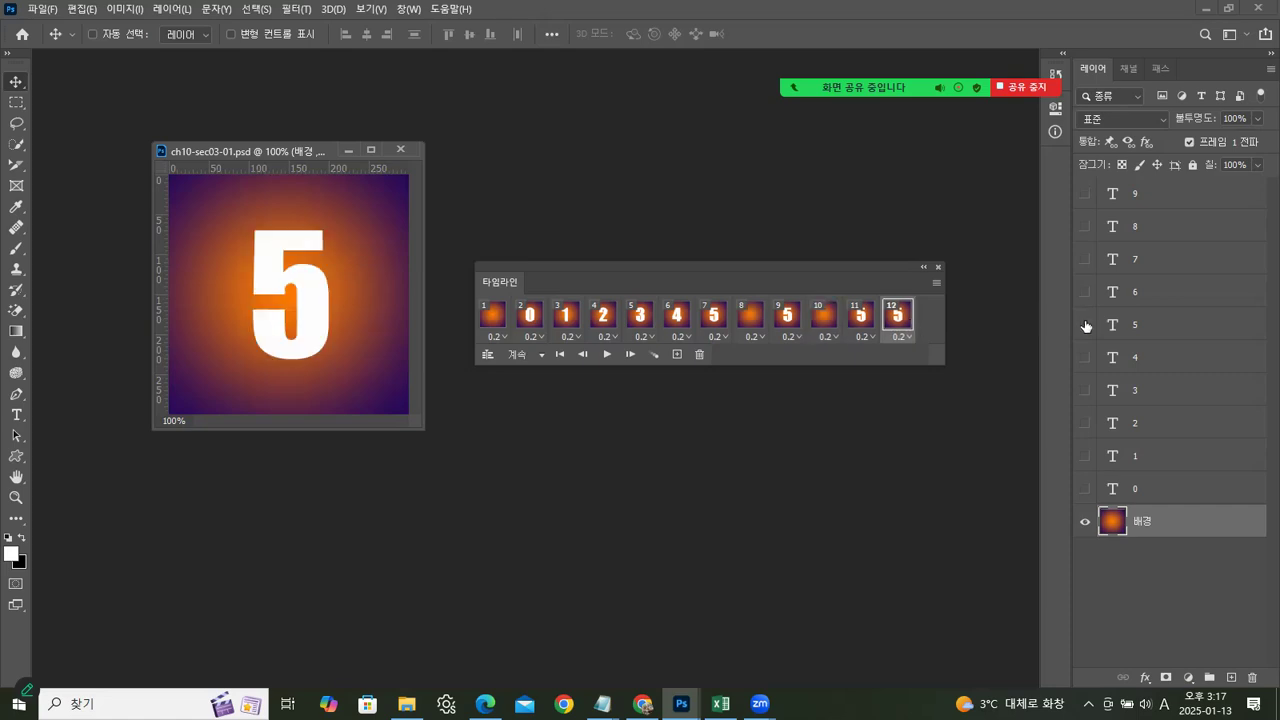
left_click(1086, 324)
Step: Set the delay of frames 7 through 12 to 0.1 seconds
left_click(713, 316)
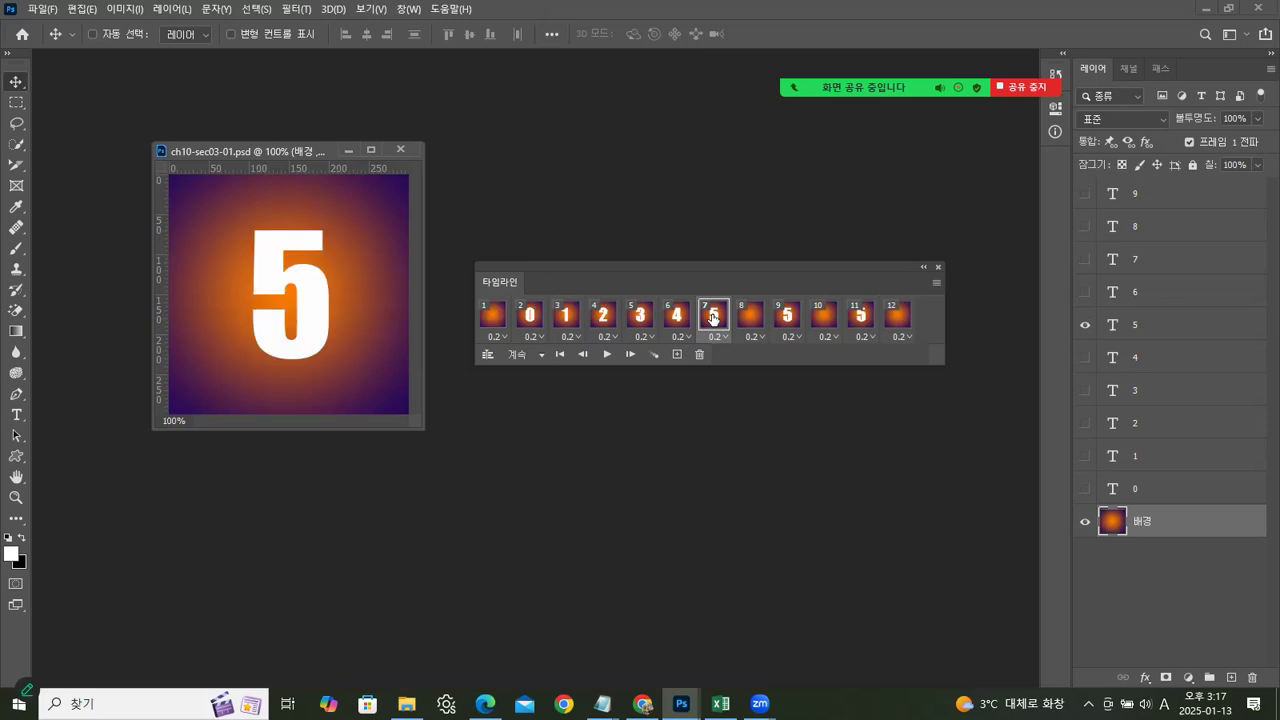
left_click(718, 337)
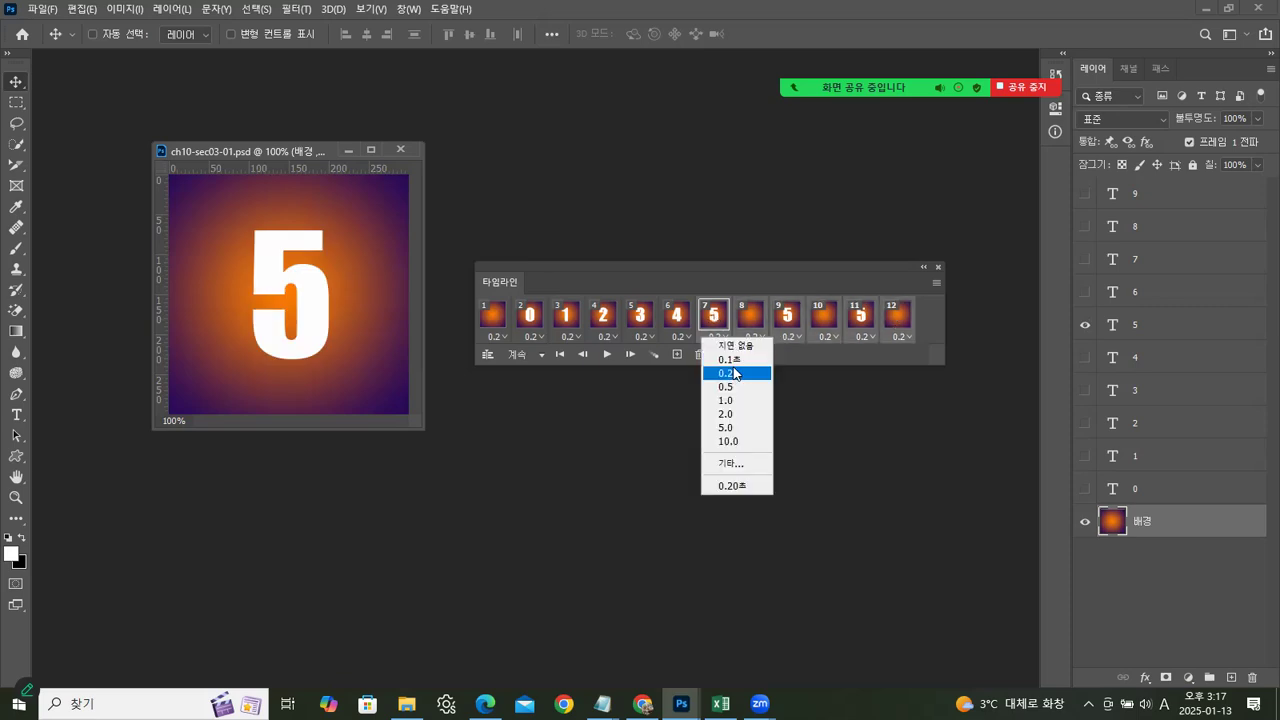
left_click(729, 359)
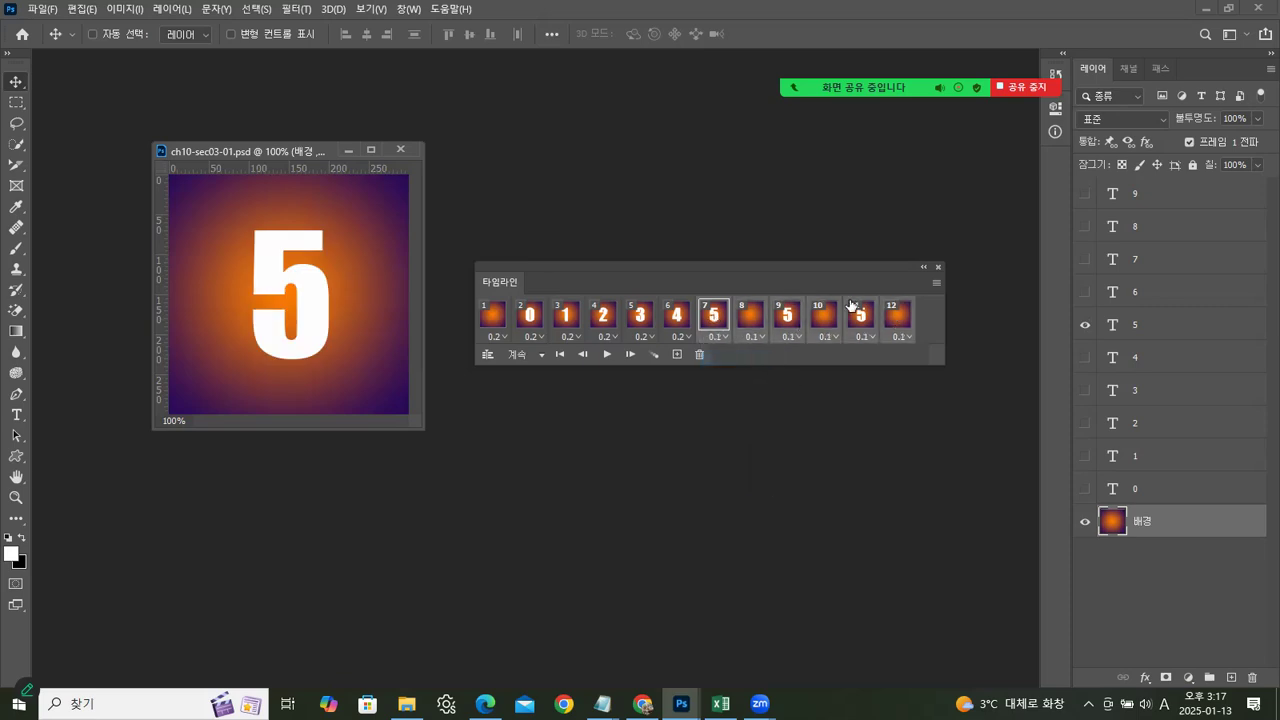
Step: Widen the Timeline and add a thirteenth frame after frame 12 with a 5.0-second delay and layer 6 shown
left_click_drag(944, 317, 1001, 327)
left_click(898, 318)
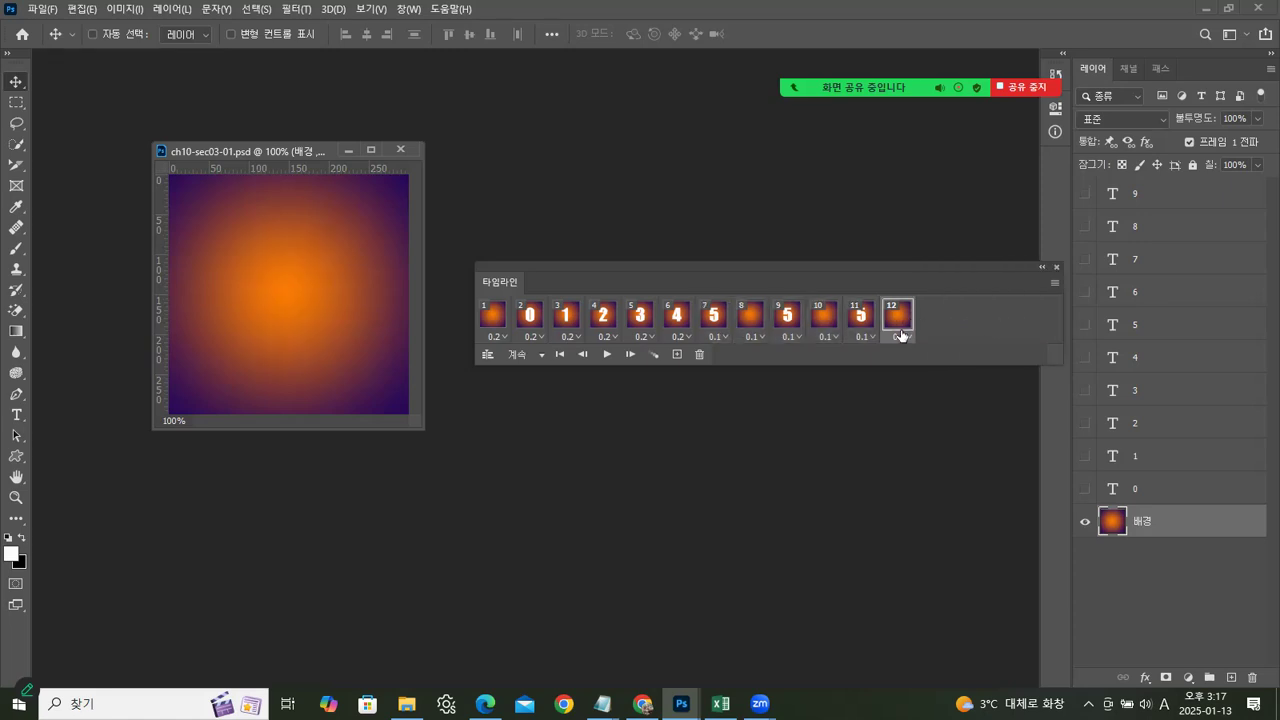
left_click(677, 354)
left_click(937, 337)
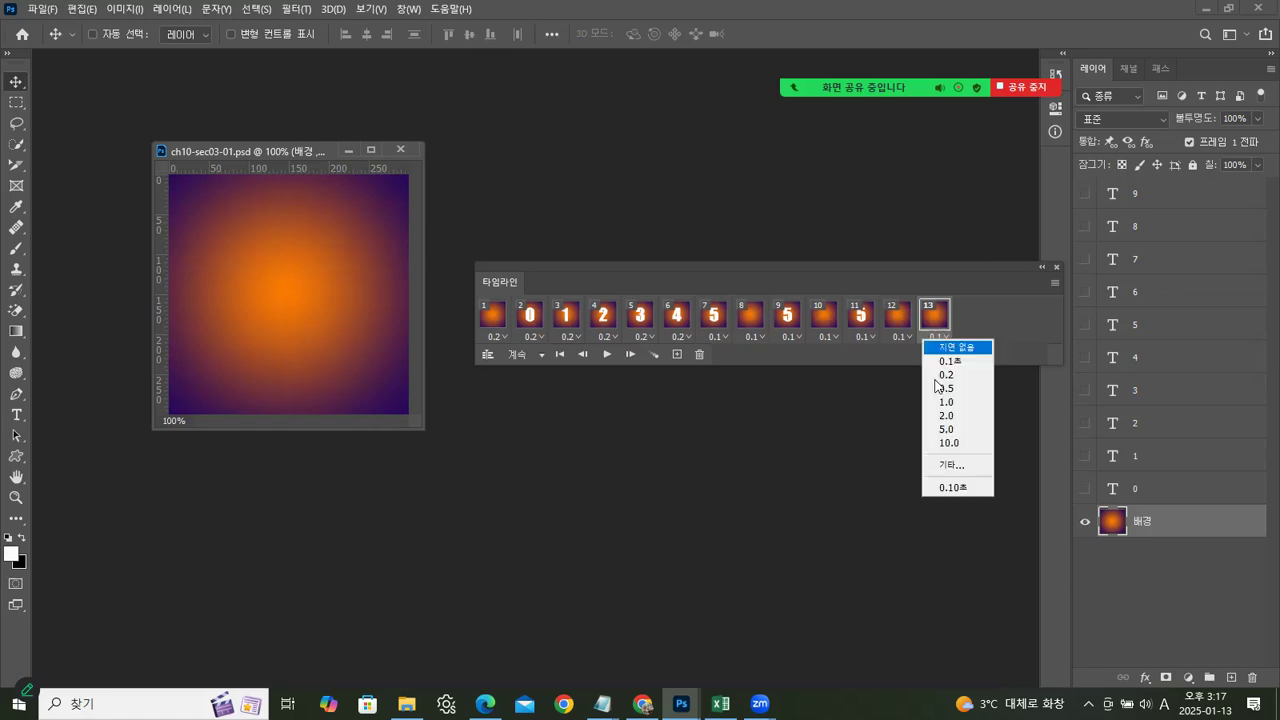
left_click(946, 430)
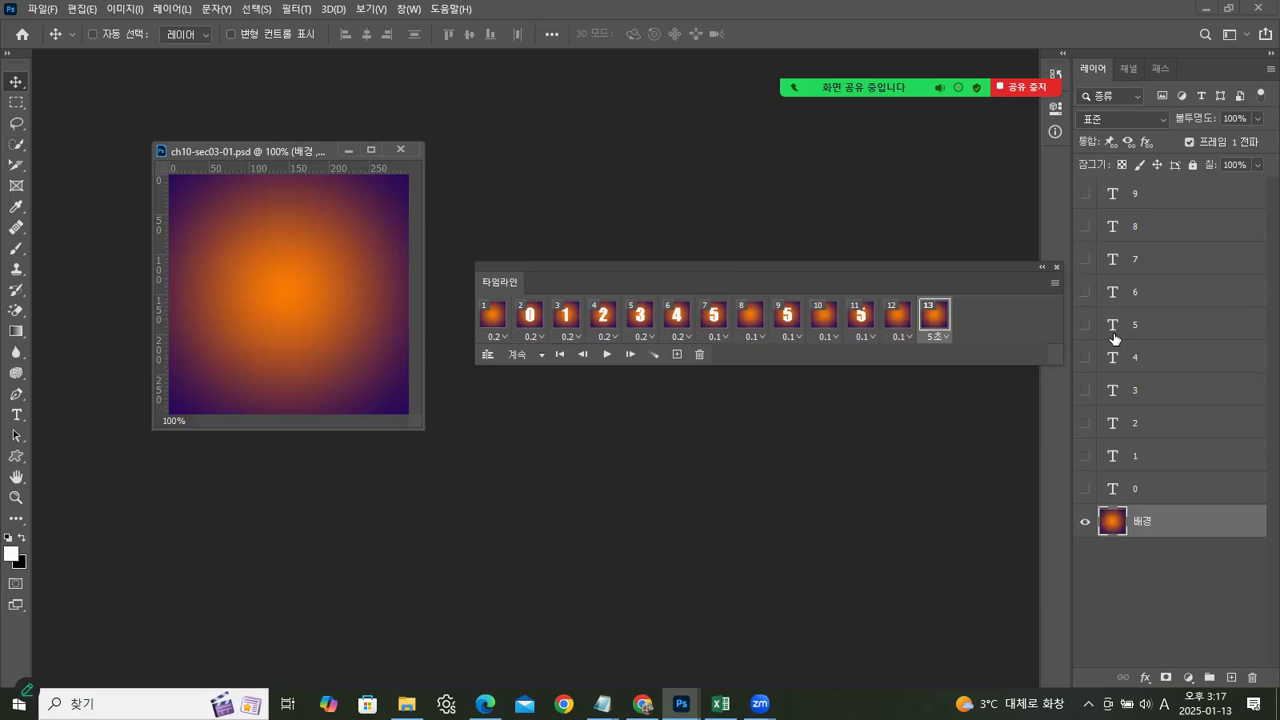
left_click(1085, 292)
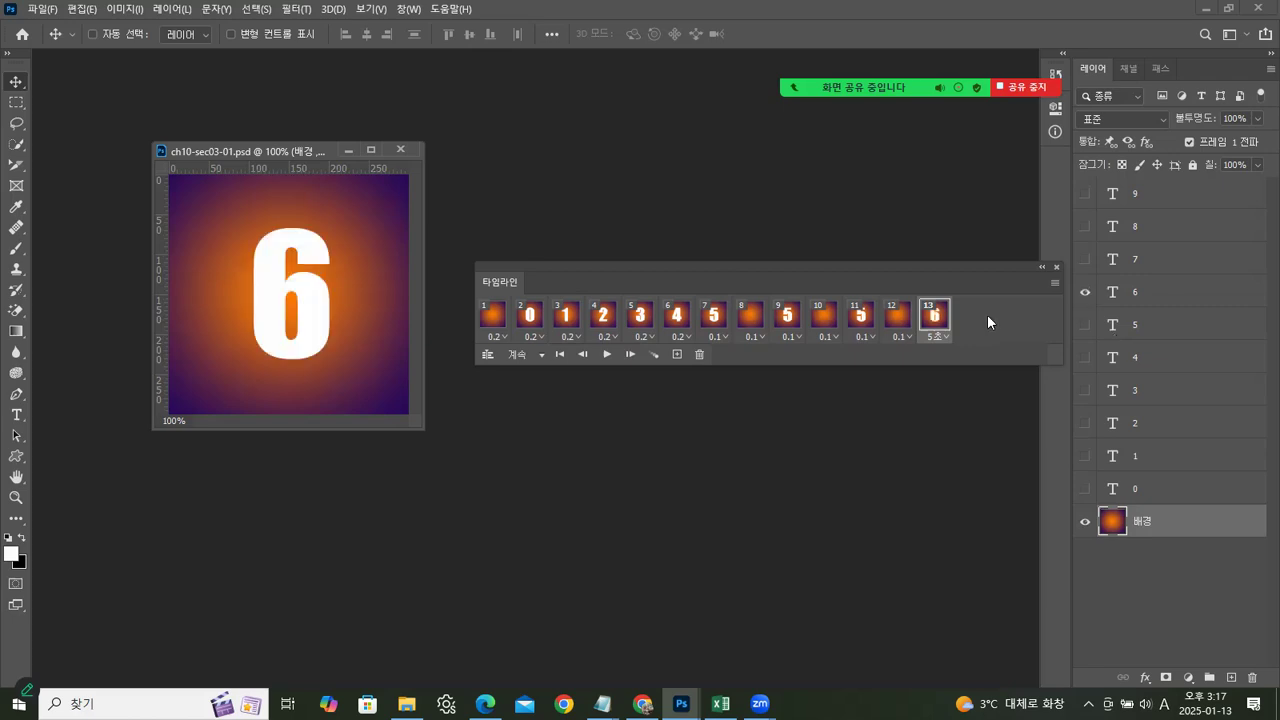
Step: Play the full animation from the first frame, stop it, and move the Timeline slightly lower
left_click(492, 318)
left_click(607, 355)
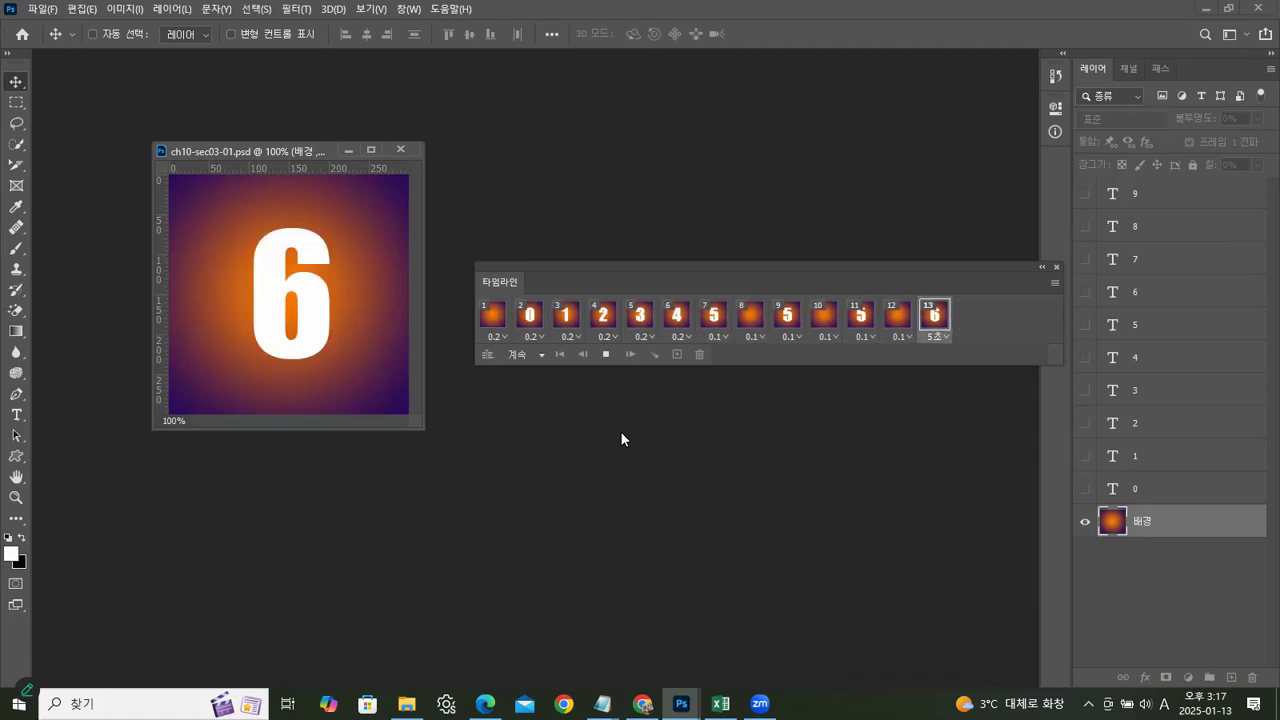
left_click(606, 355)
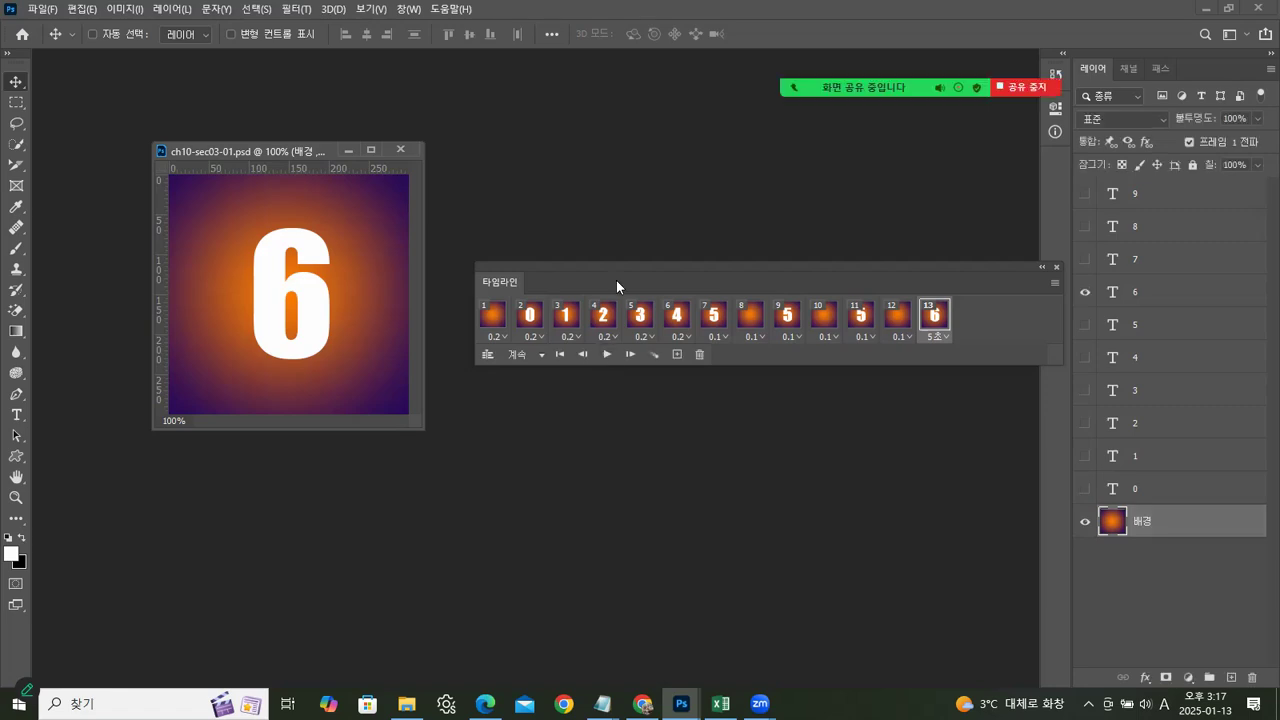
left_click_drag(614, 272, 581, 330)
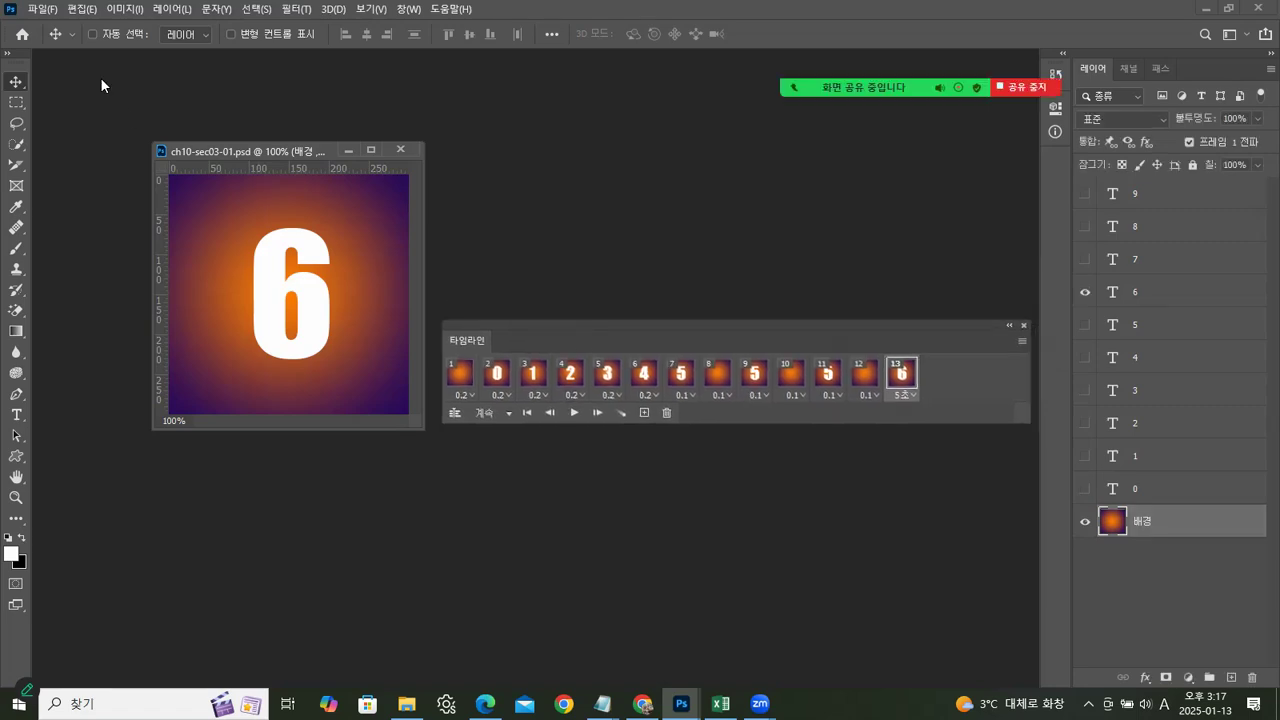
Step: Open Save for Web for the animation and set the output format to GIF with 256 colors
left_click(43, 11)
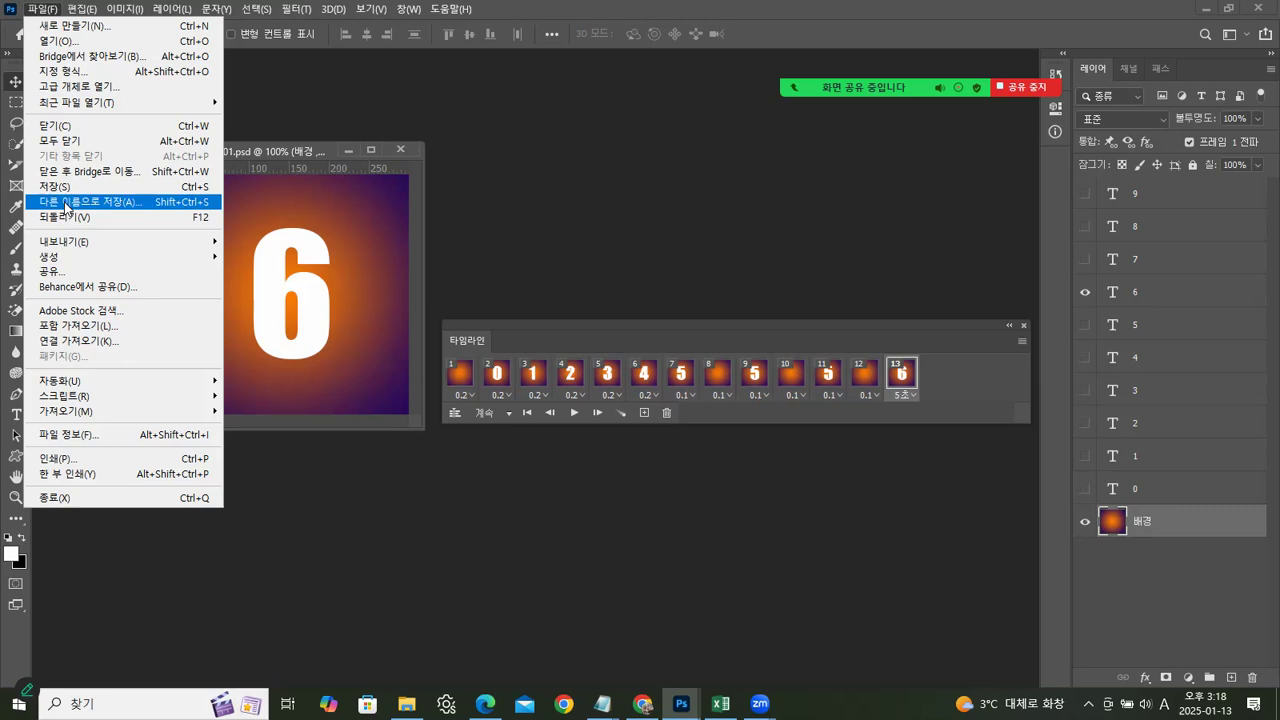
mouse_move(80, 242)
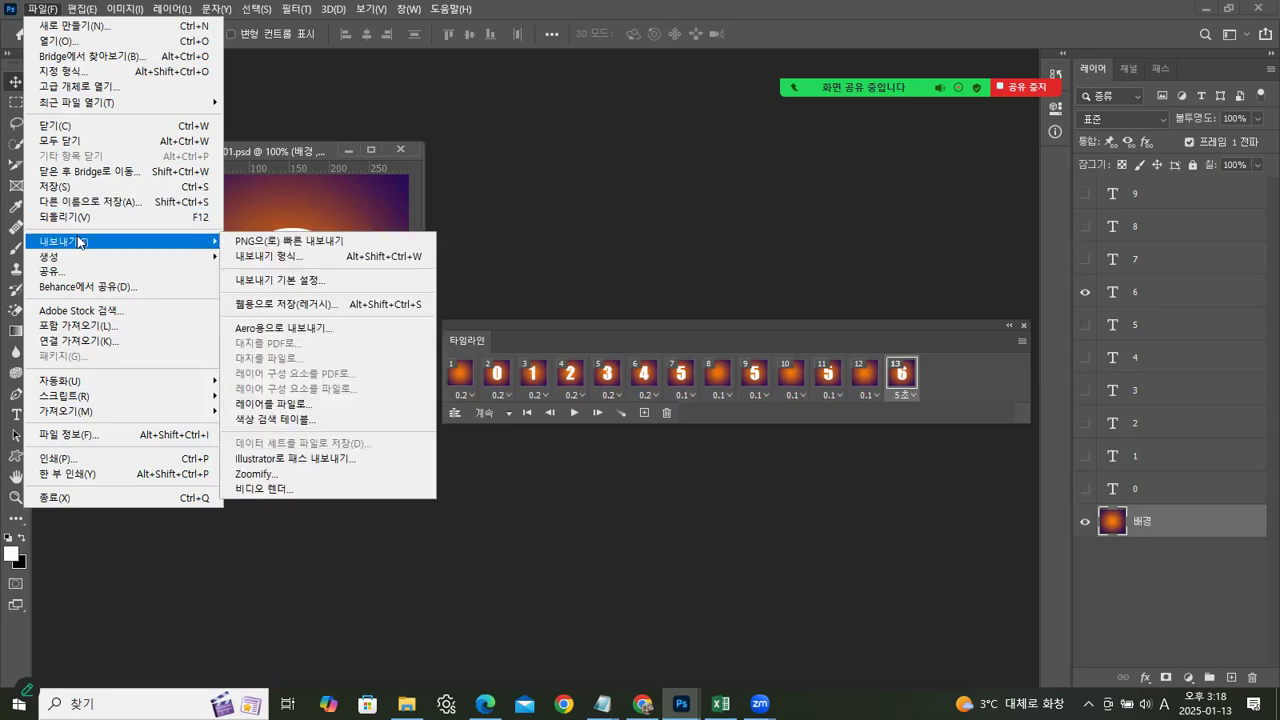
left_click(268, 305)
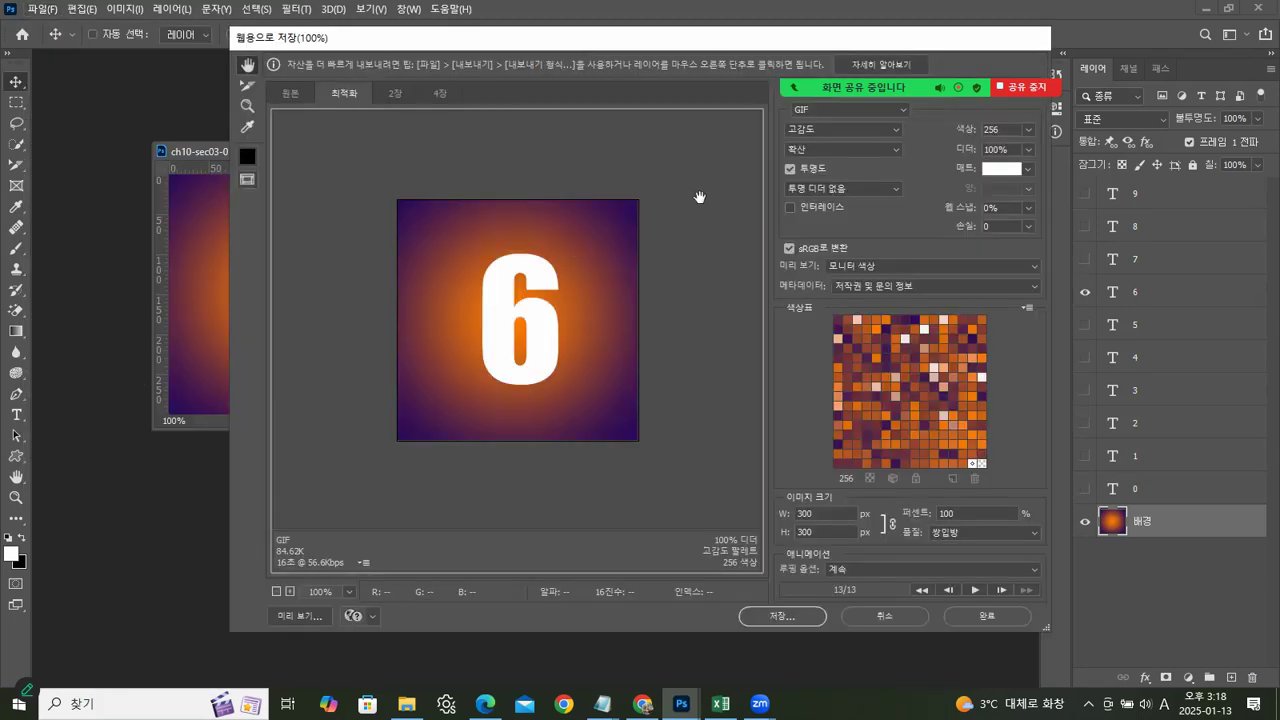
left_click(845, 109)
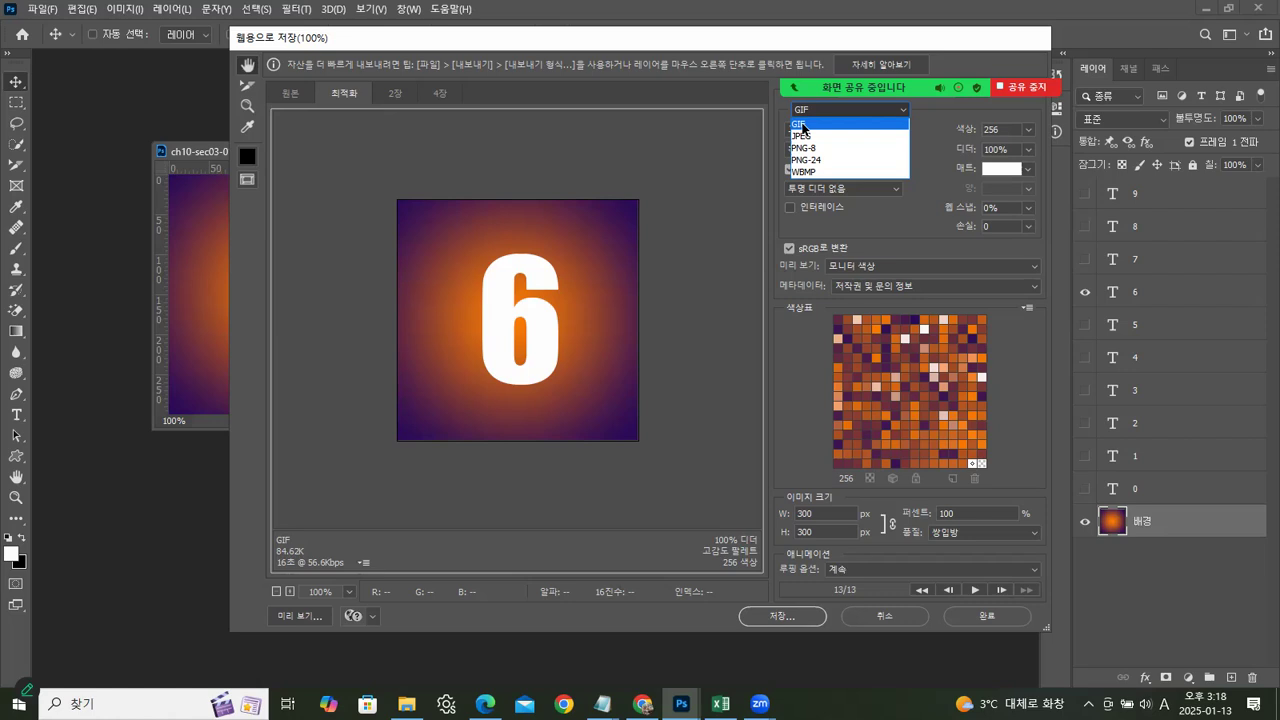
left_click(800, 124)
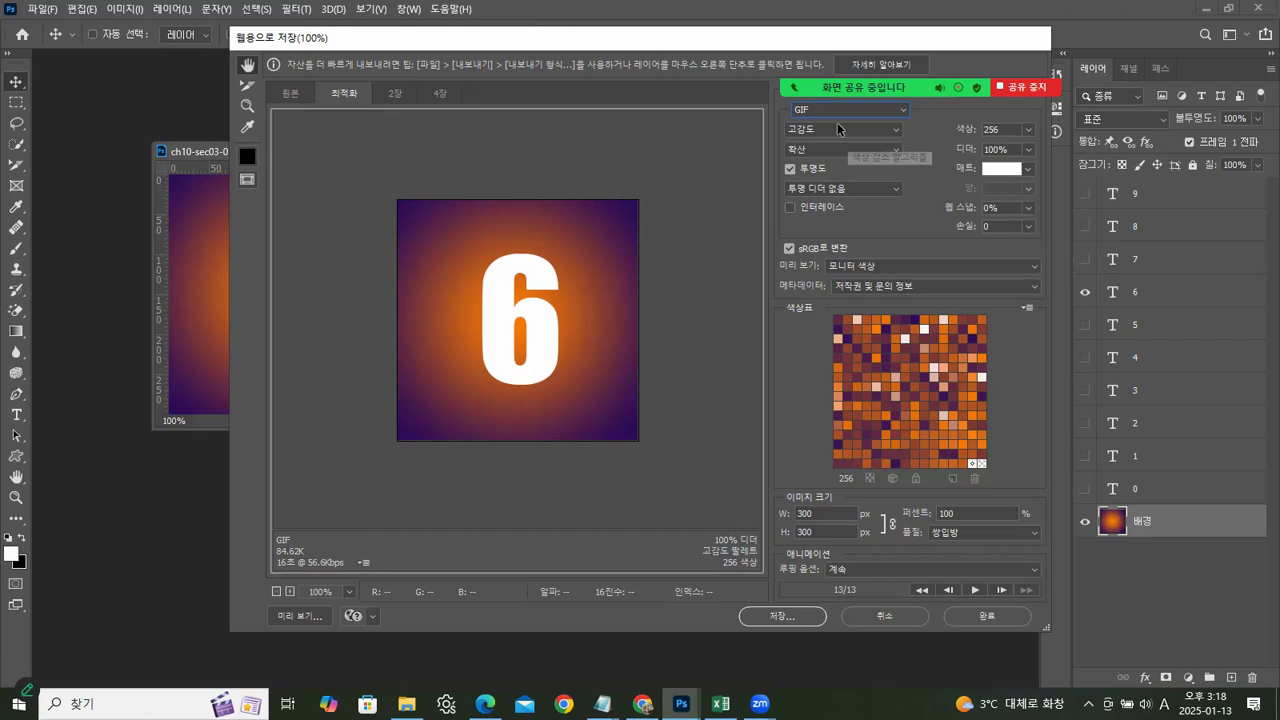
left_click(1025, 130)
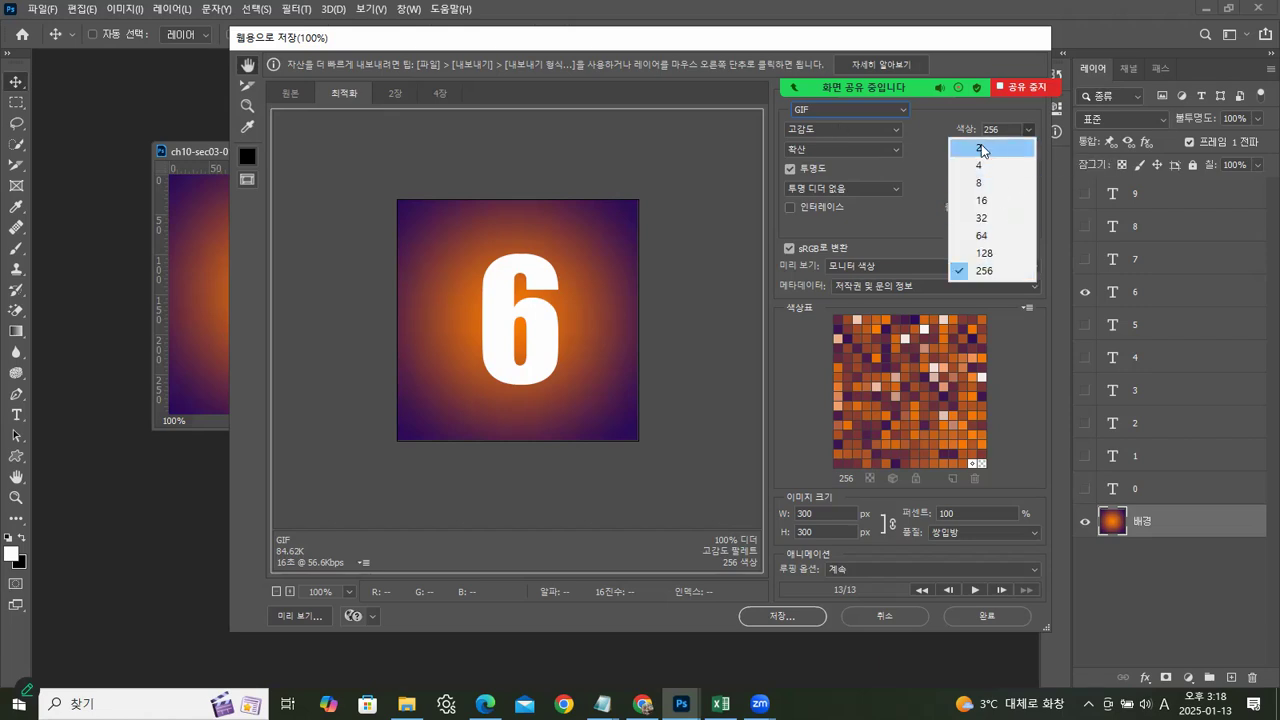
left_click(979, 271)
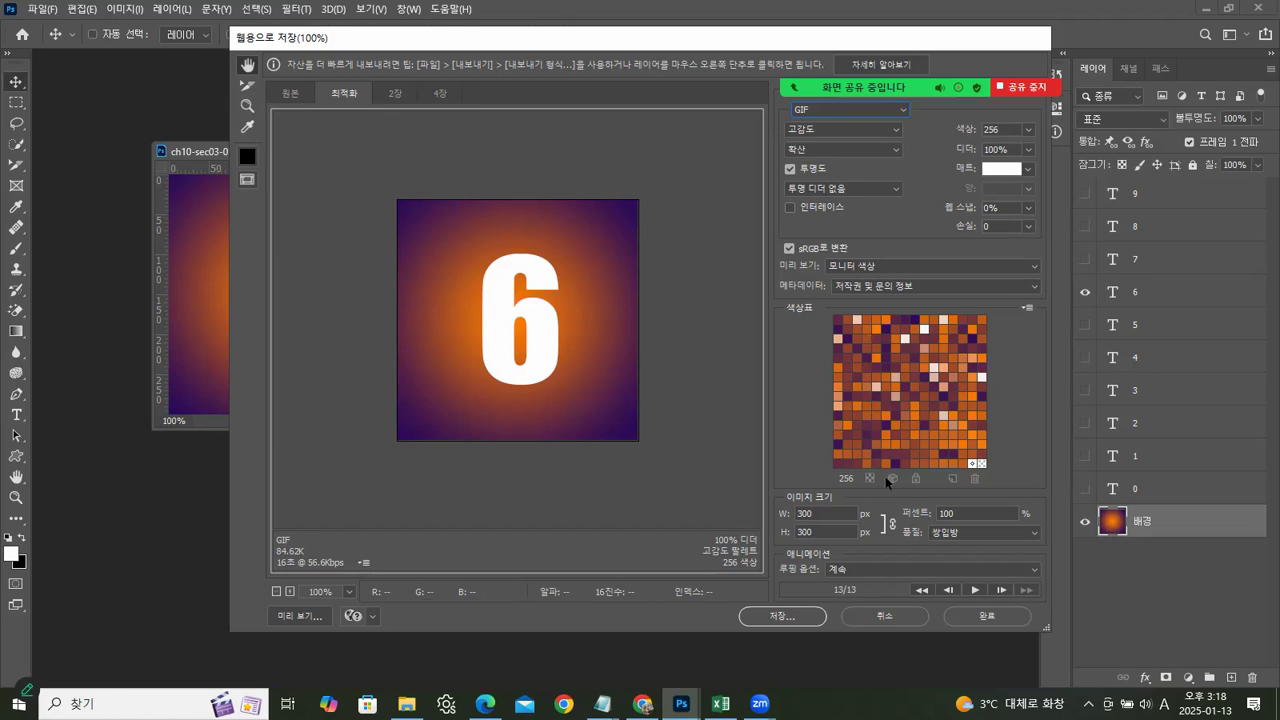
Step: Start saving the optimized file, choosing the 실습 folder as destination and Images Only (이미지 전용) as the file type
left_click(797, 616)
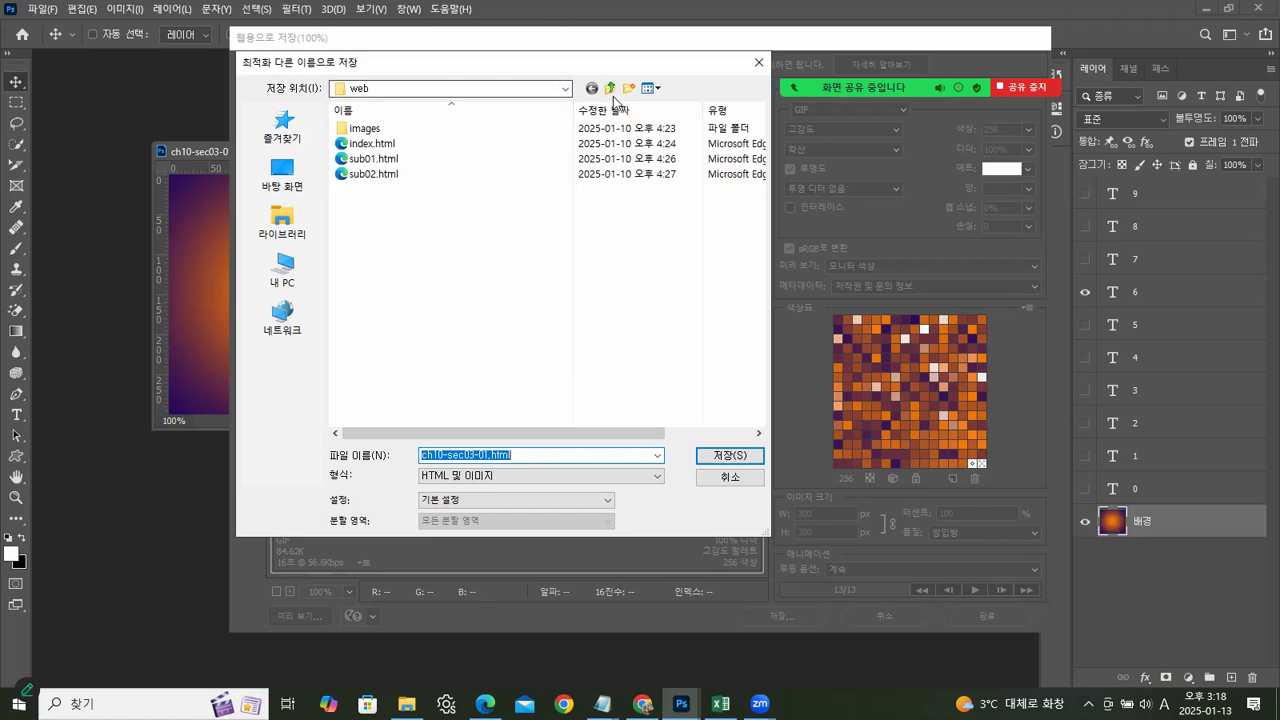
left_click(610, 89)
left_click(610, 89)
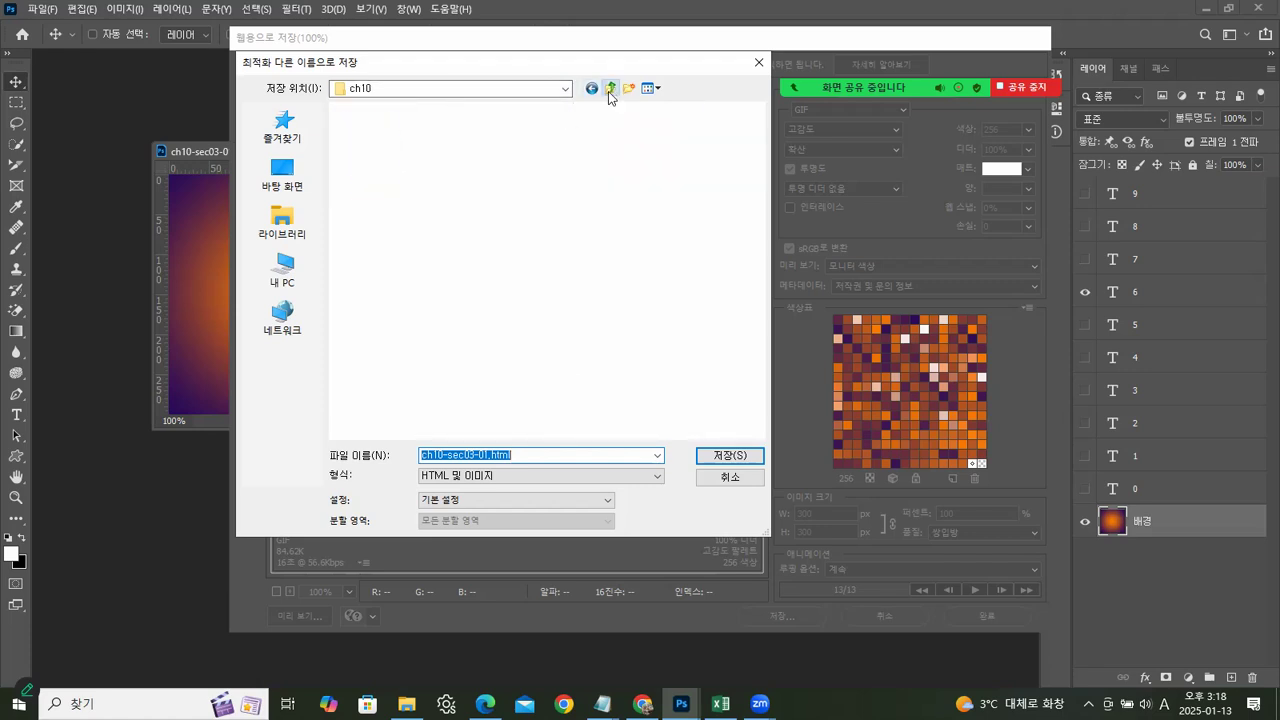
left_click(610, 89)
double_click(360, 128)
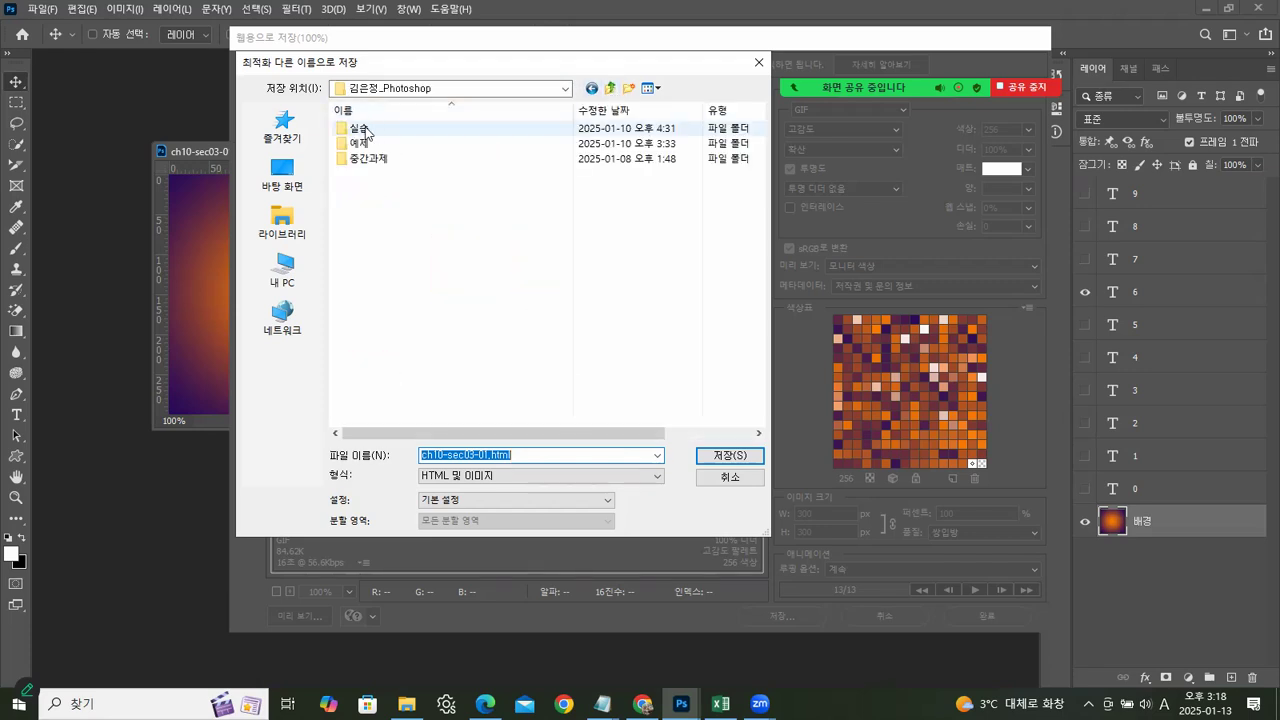
left_click(462, 485)
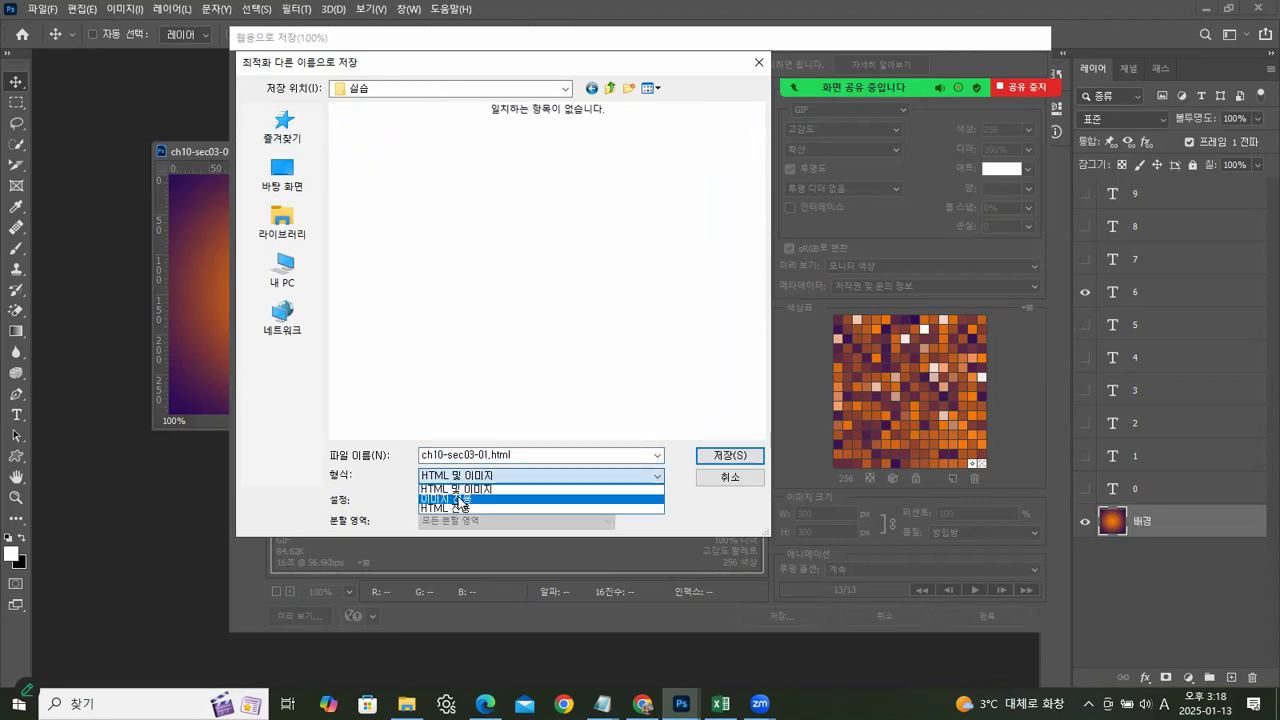
left_click(459, 499)
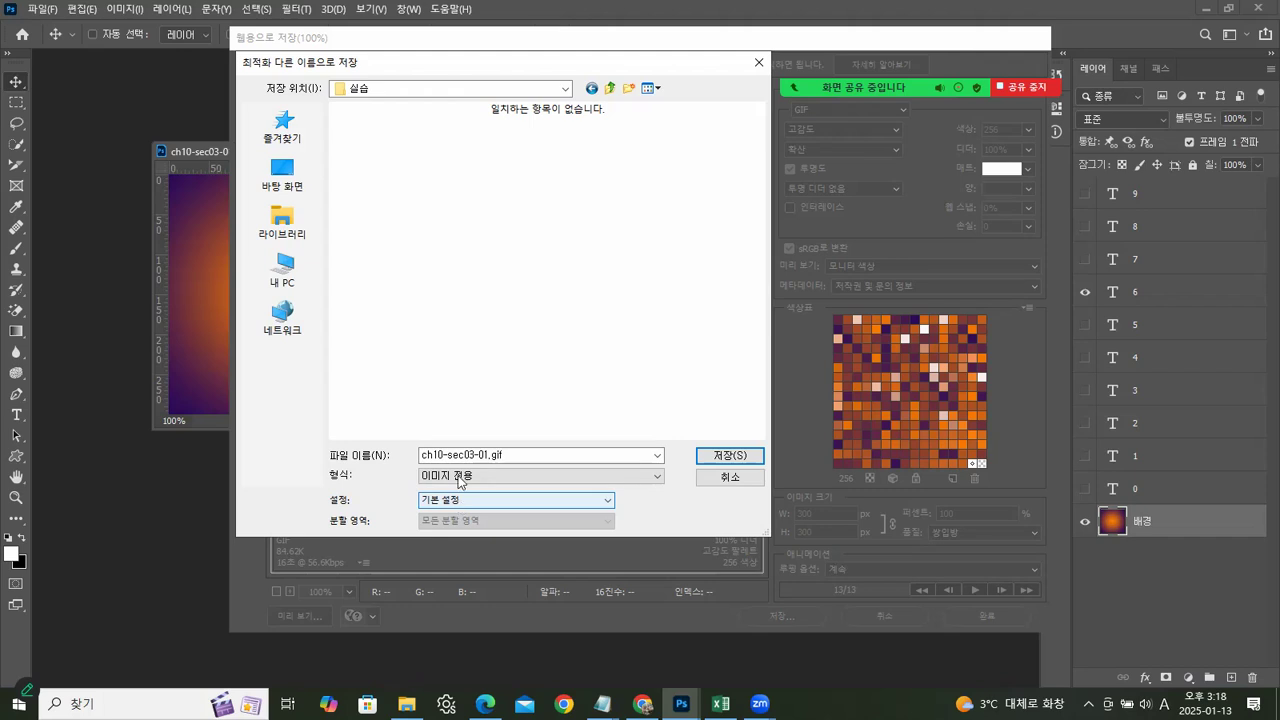
Step: Check in File Explorer which numbered file names are already used in the 실습 folder, then minimize that window
left_click(406, 703)
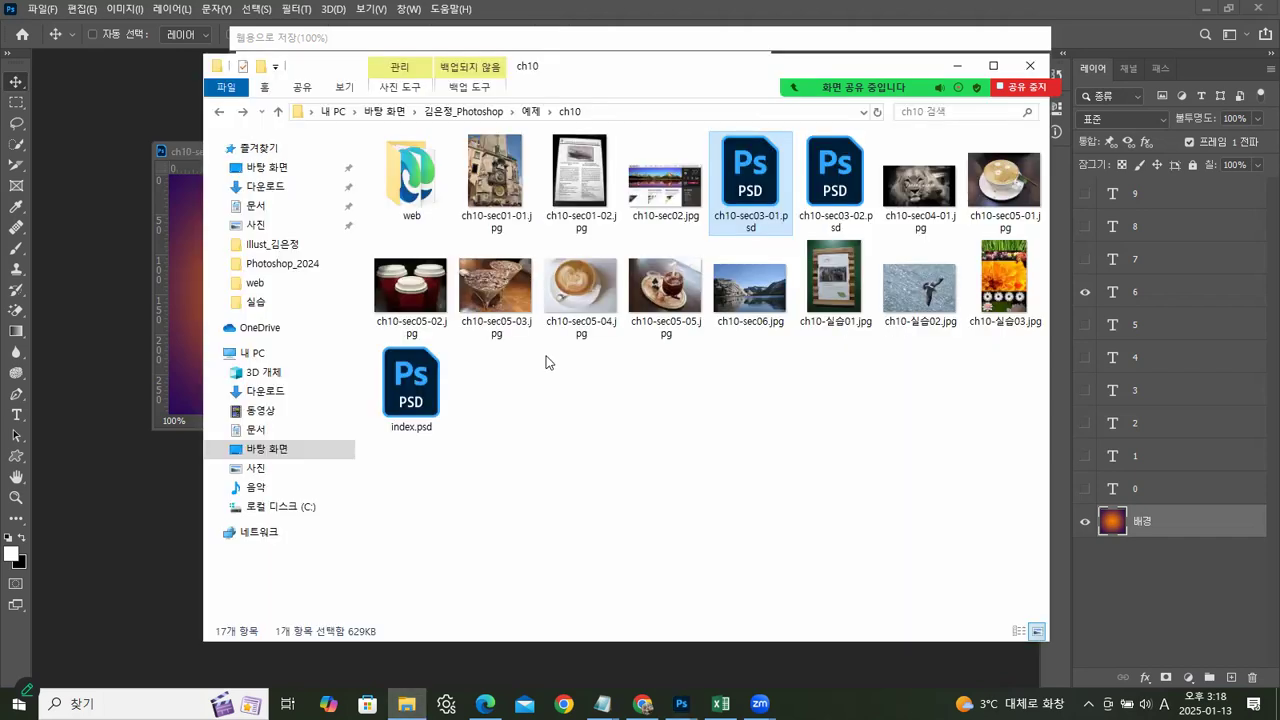
left_click(463, 111)
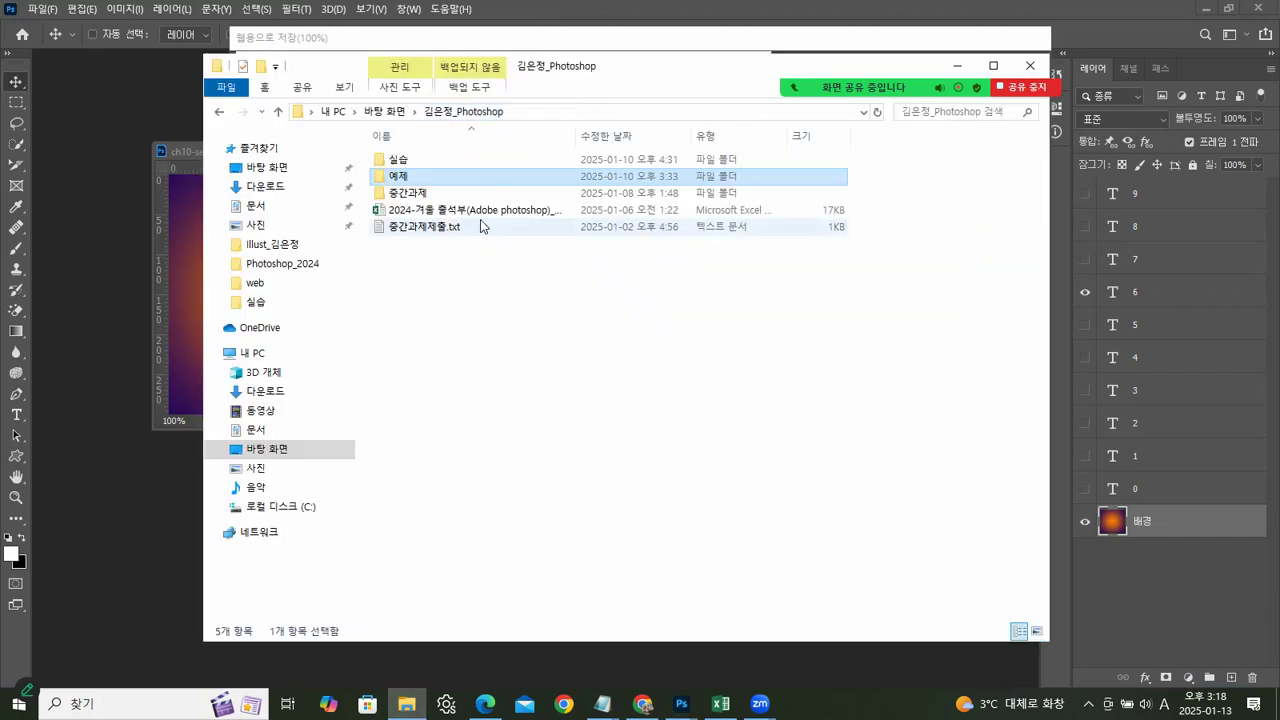
double_click(399, 160)
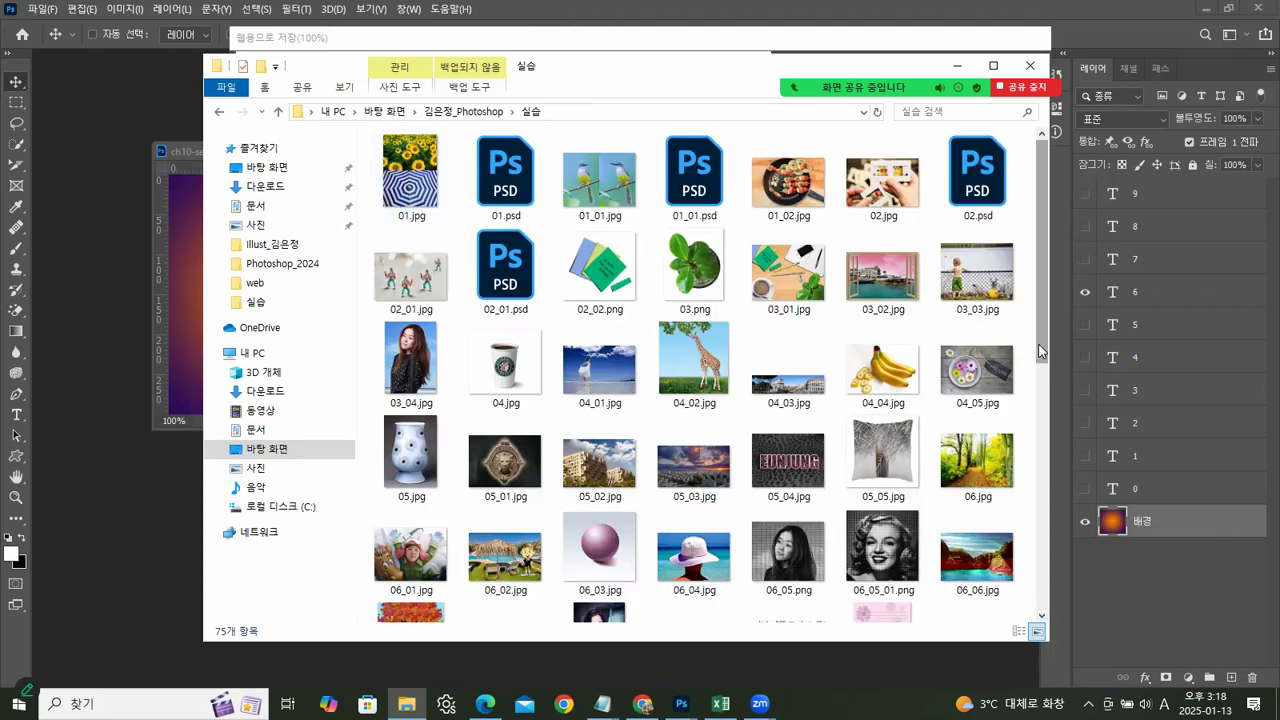
scroll(1008, 353, "down", 10)
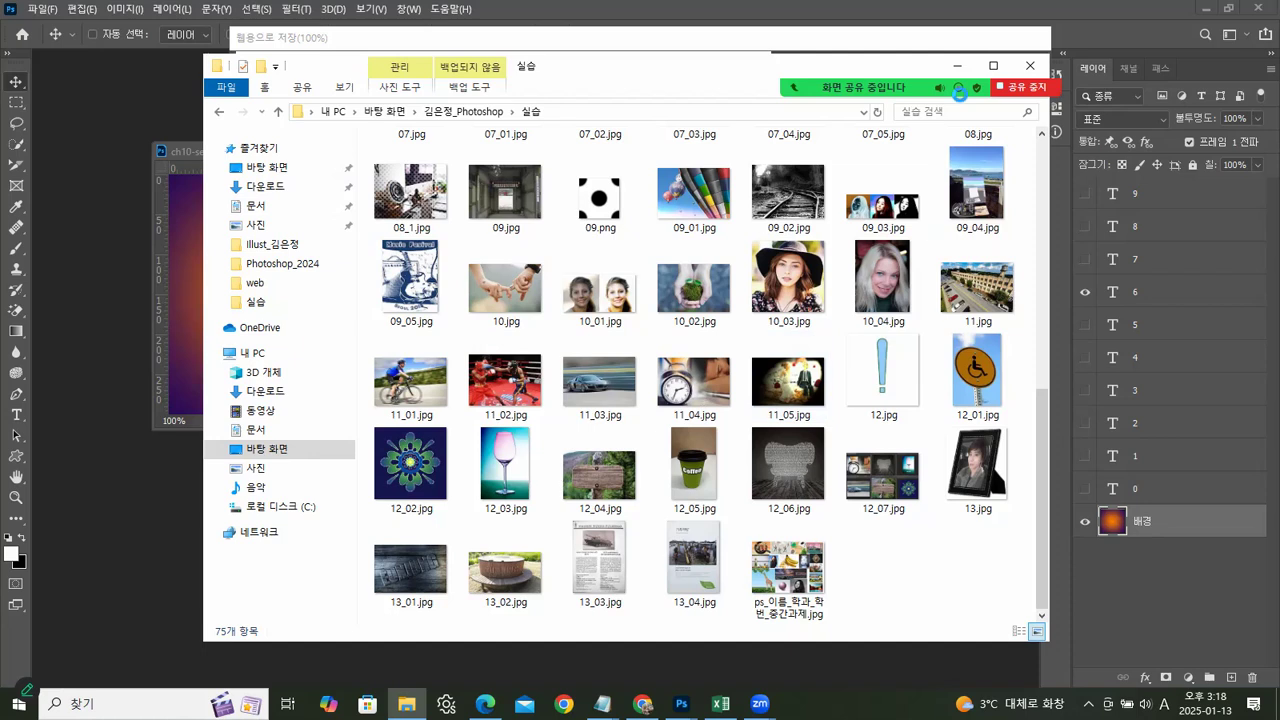
left_click_drag(953, 66, 953, 110)
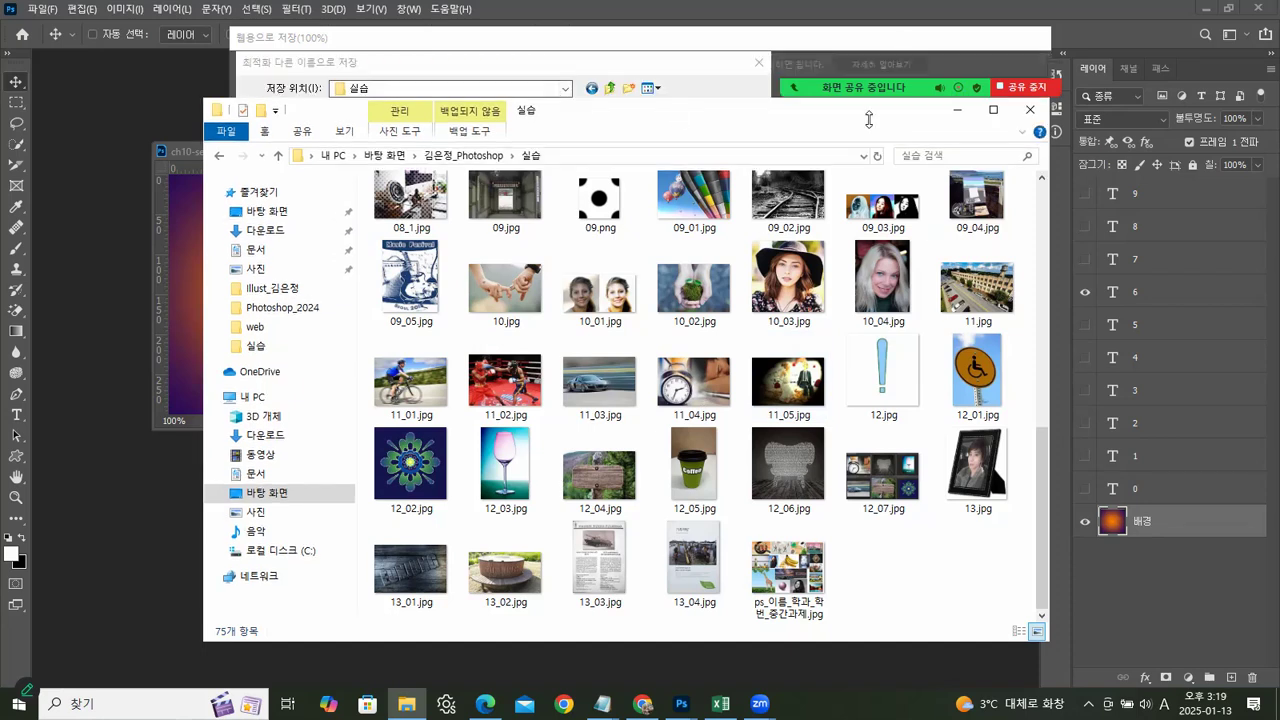
left_click(953, 110)
Step: Name the export 14.gif and save it in the 실습 folder
double_click(493, 459)
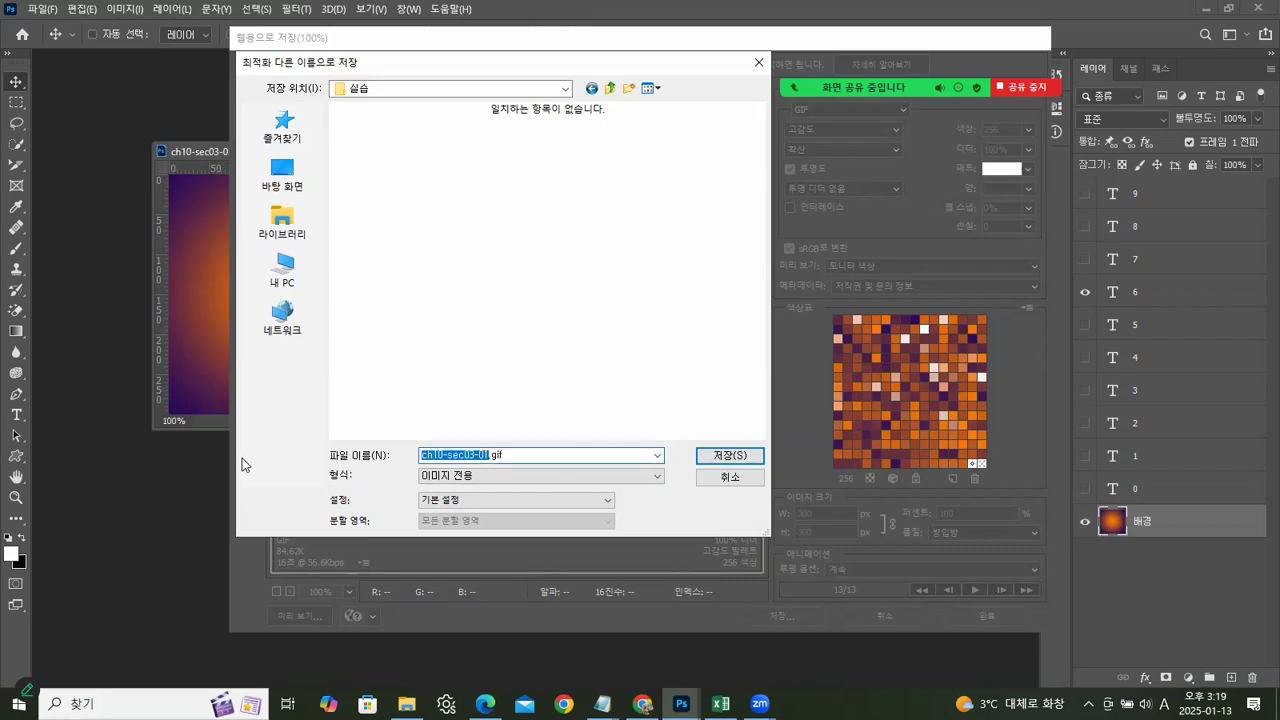
type("14")
left_click(713, 455)
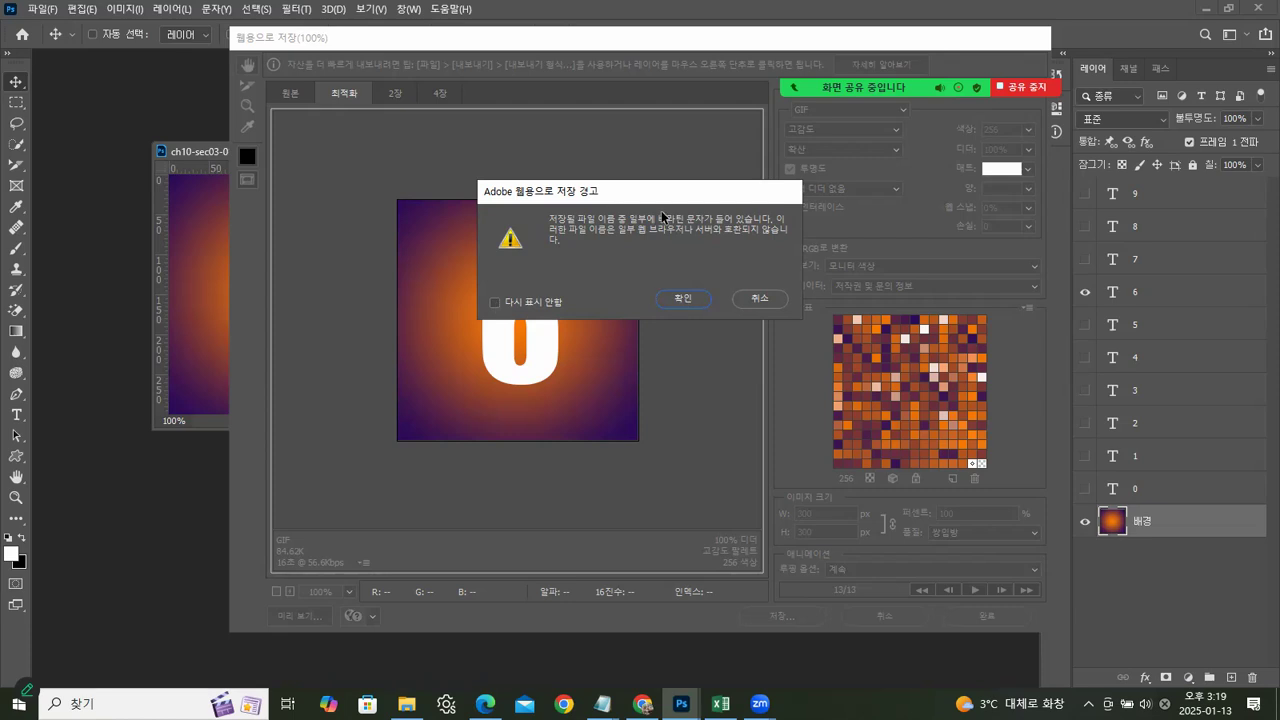
left_click(680, 300)
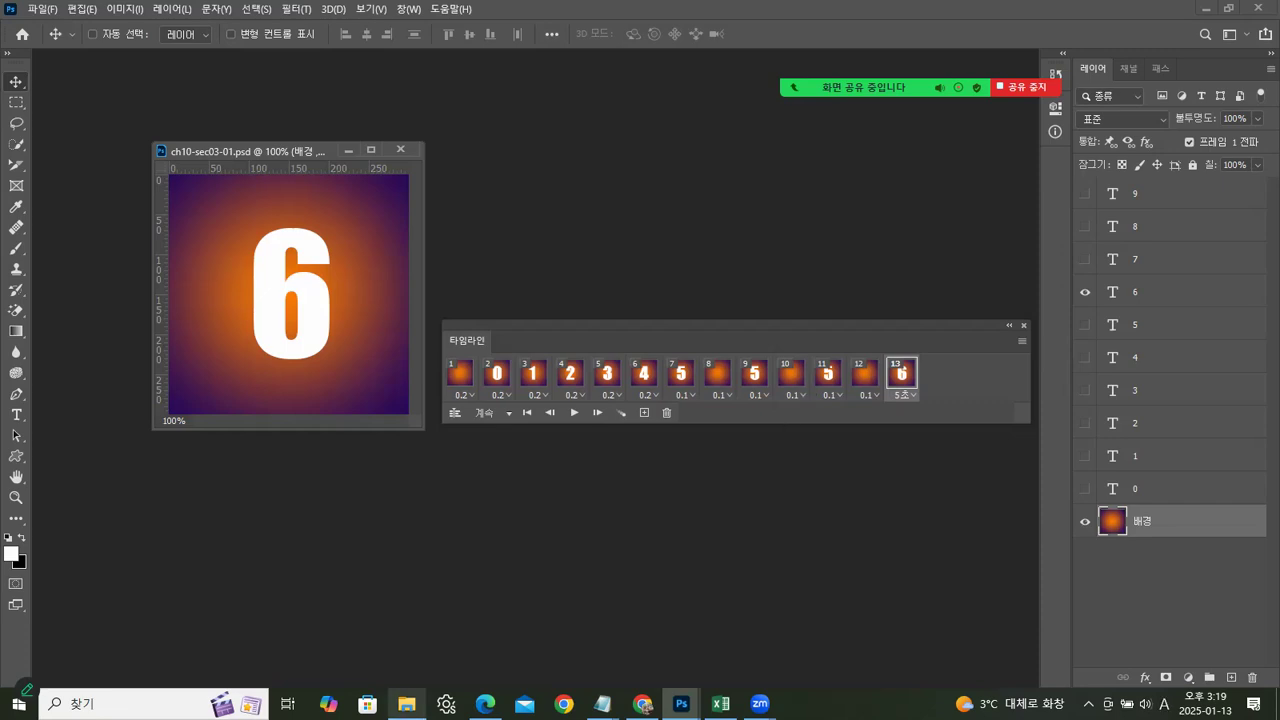
Step: Open 14.gif from the 실습 folder in the image viewer to watch the animation, and close the viewer
left_click(406, 703)
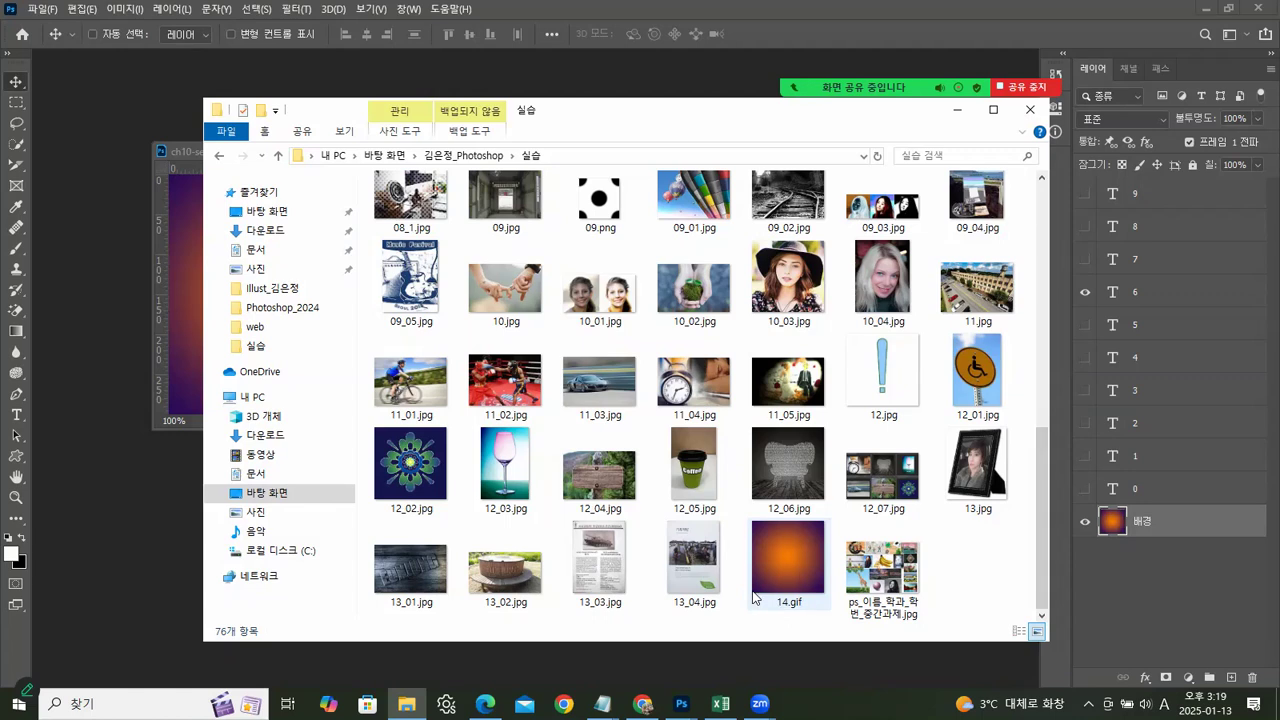
double_click(790, 562)
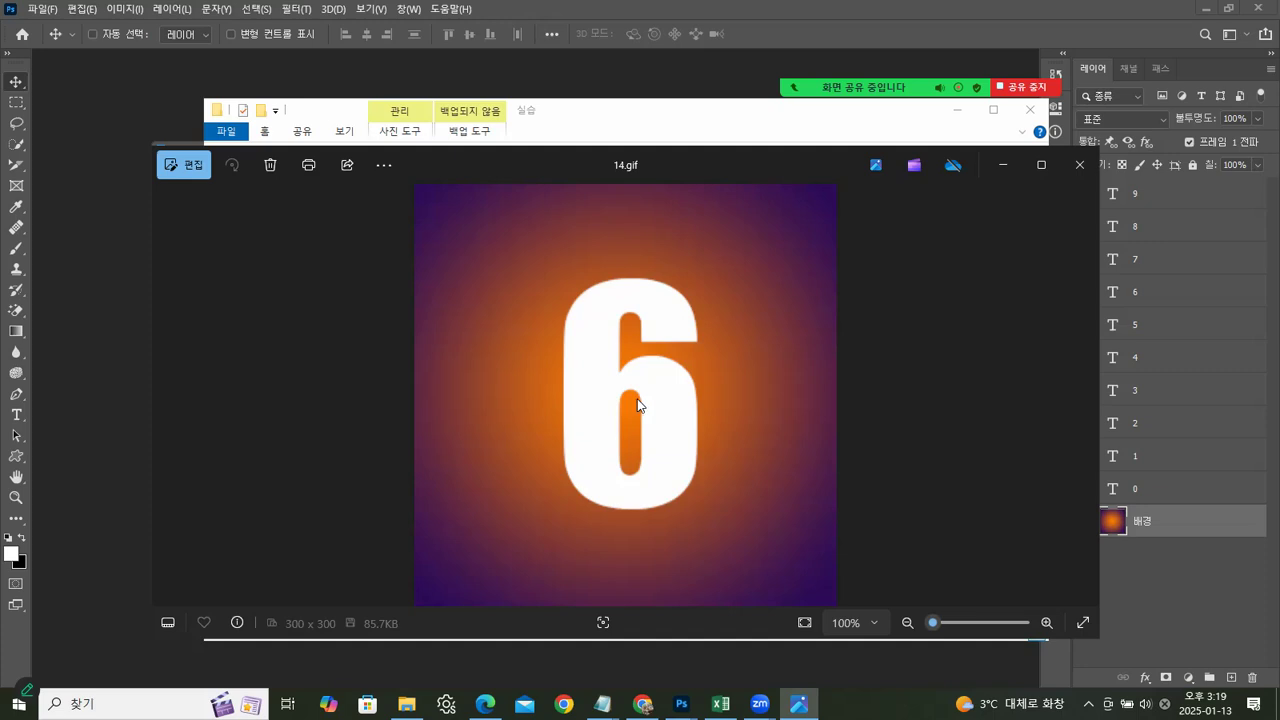
left_click(1079, 164)
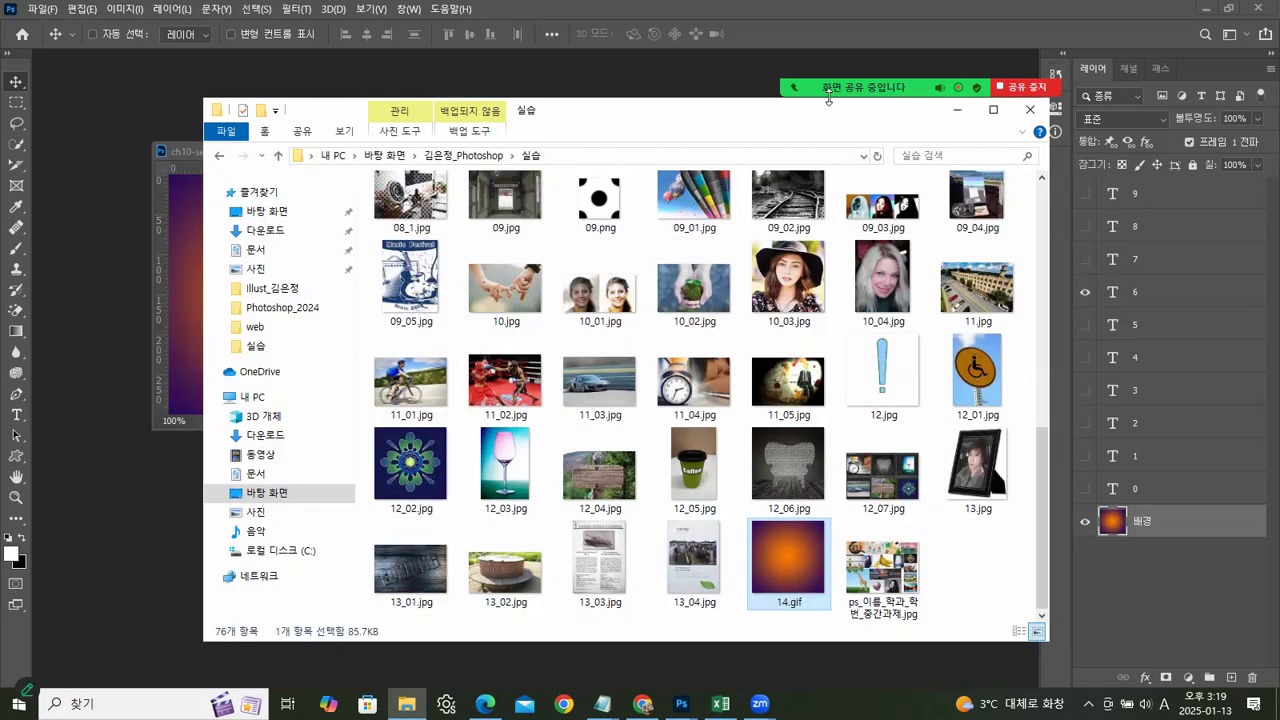
Step: Return to Photoshop and close ch10-sec03-01.psd without saving its changes
left_click_drag(601, 117, 708, 210)
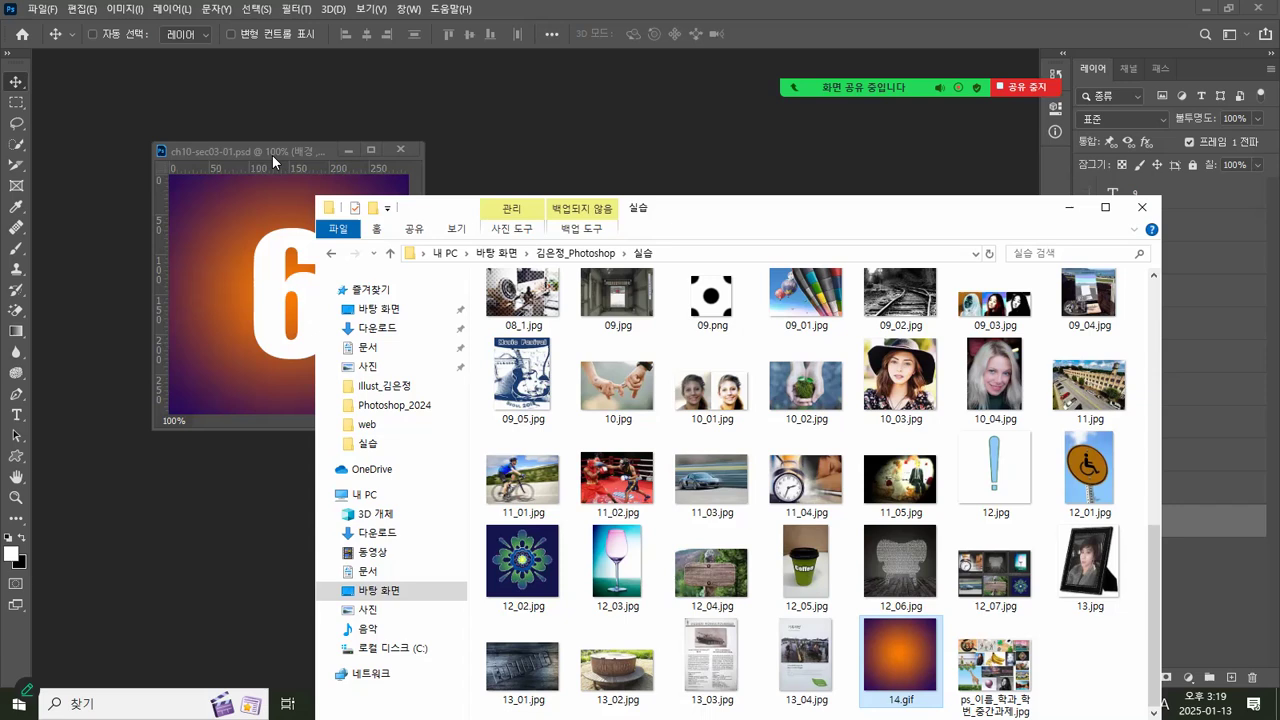
left_click(333, 155)
left_click(400, 149)
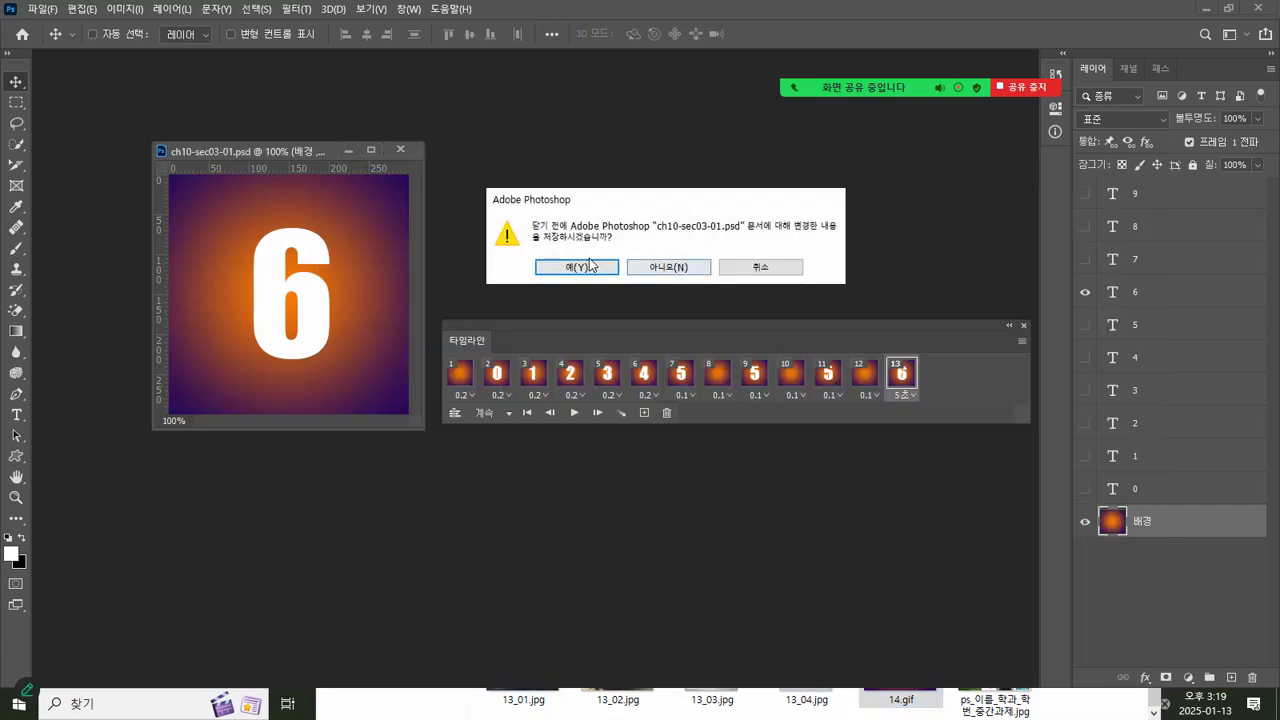
left_click(672, 266)
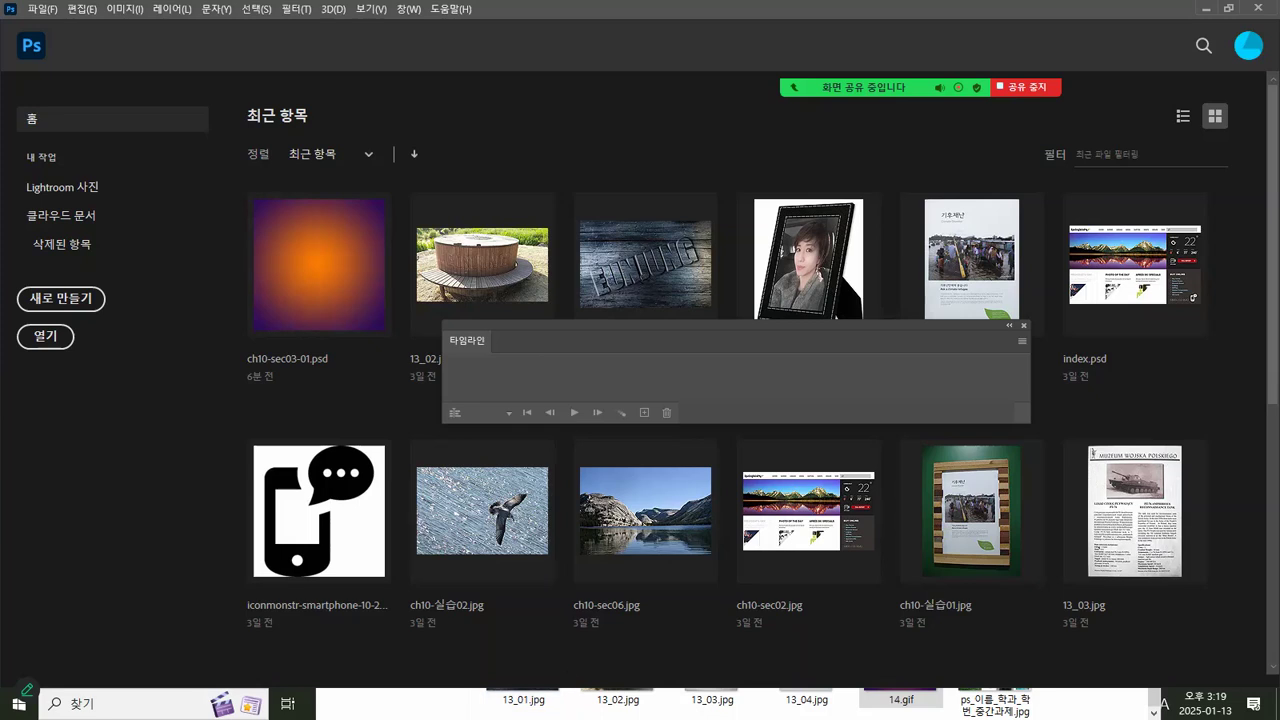
Step: Open ch10-sec03-02.psd from the ch10 folder inside the 예제 folder, using File Explorer
left_click(434, 700)
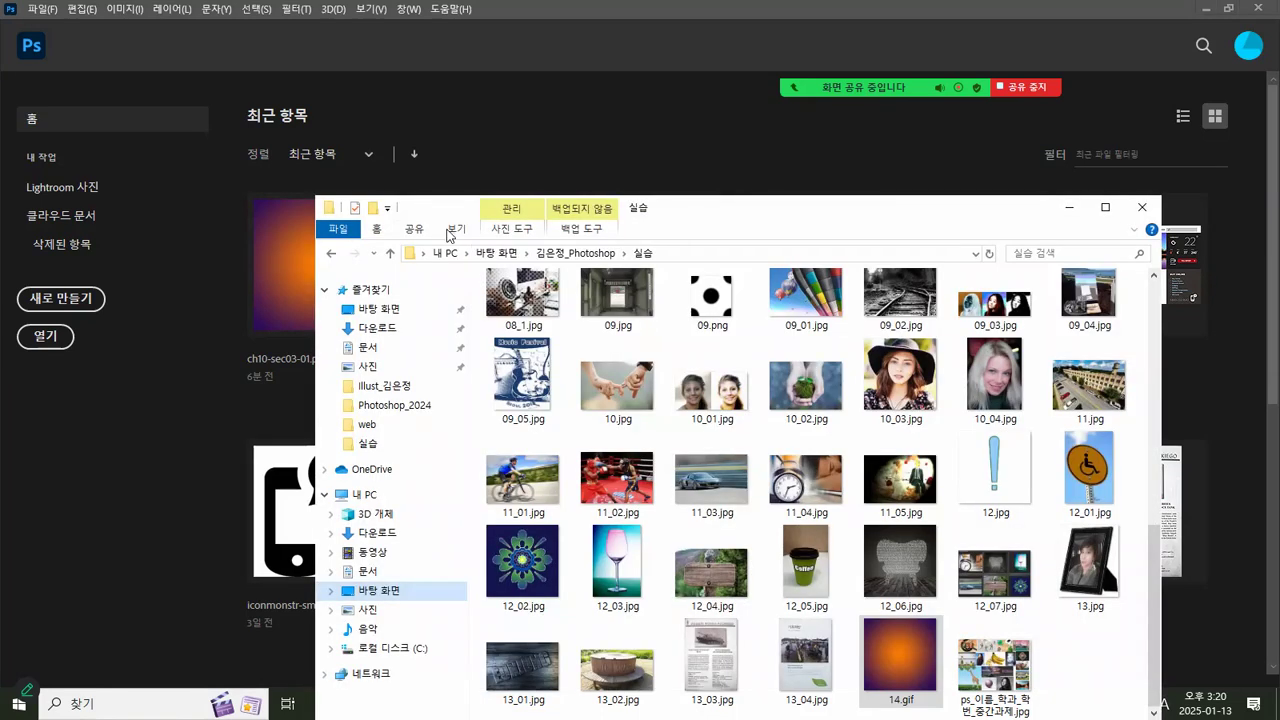
left_click(333, 257)
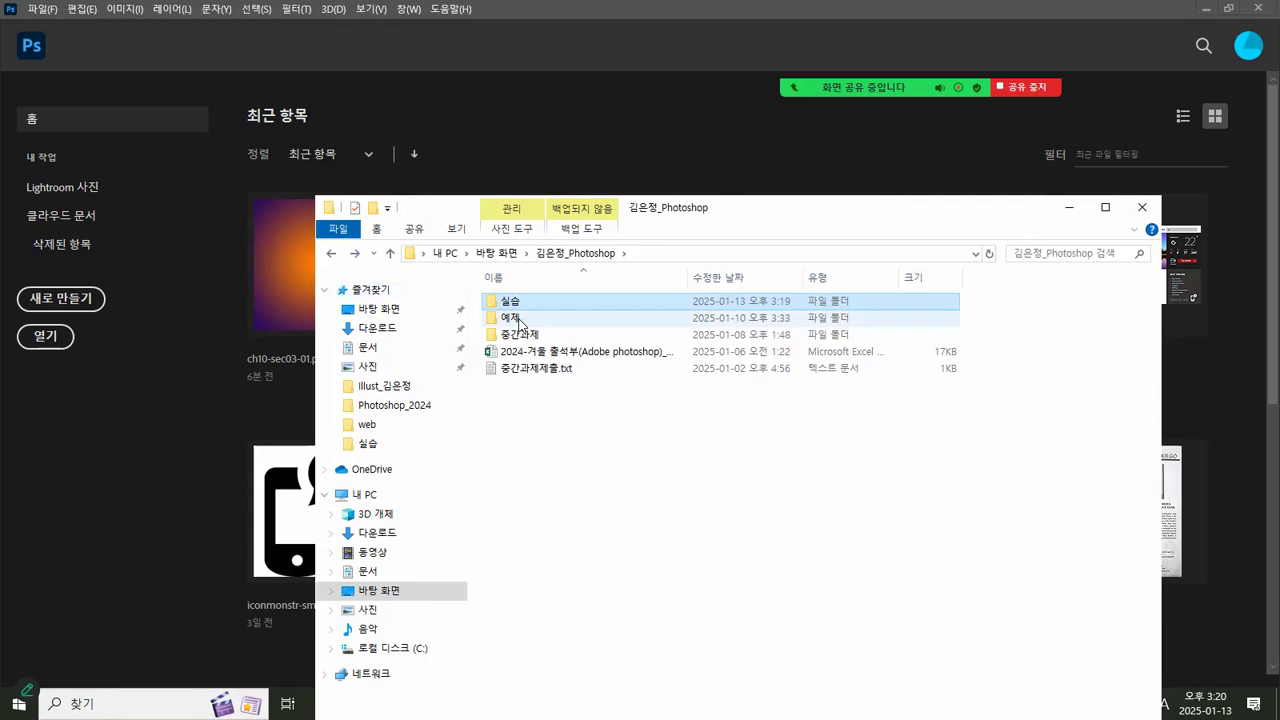
left_click(519, 320)
double_click(519, 320)
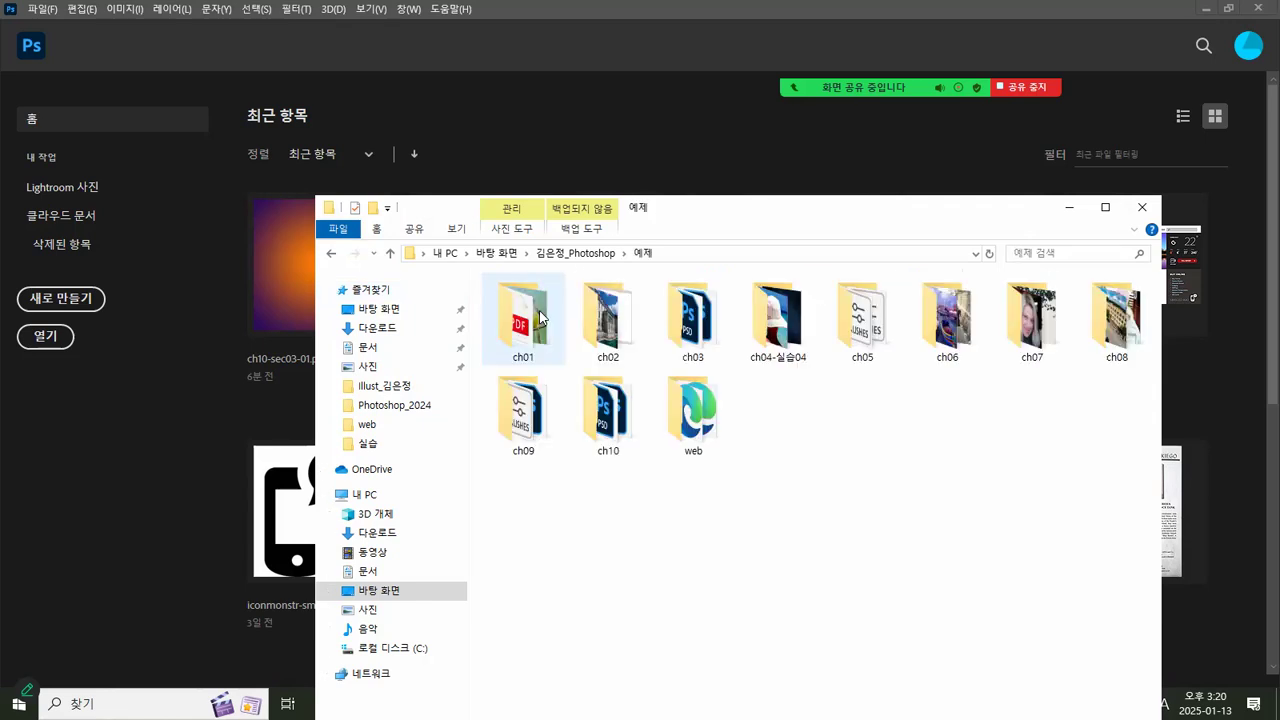
double_click(603, 410)
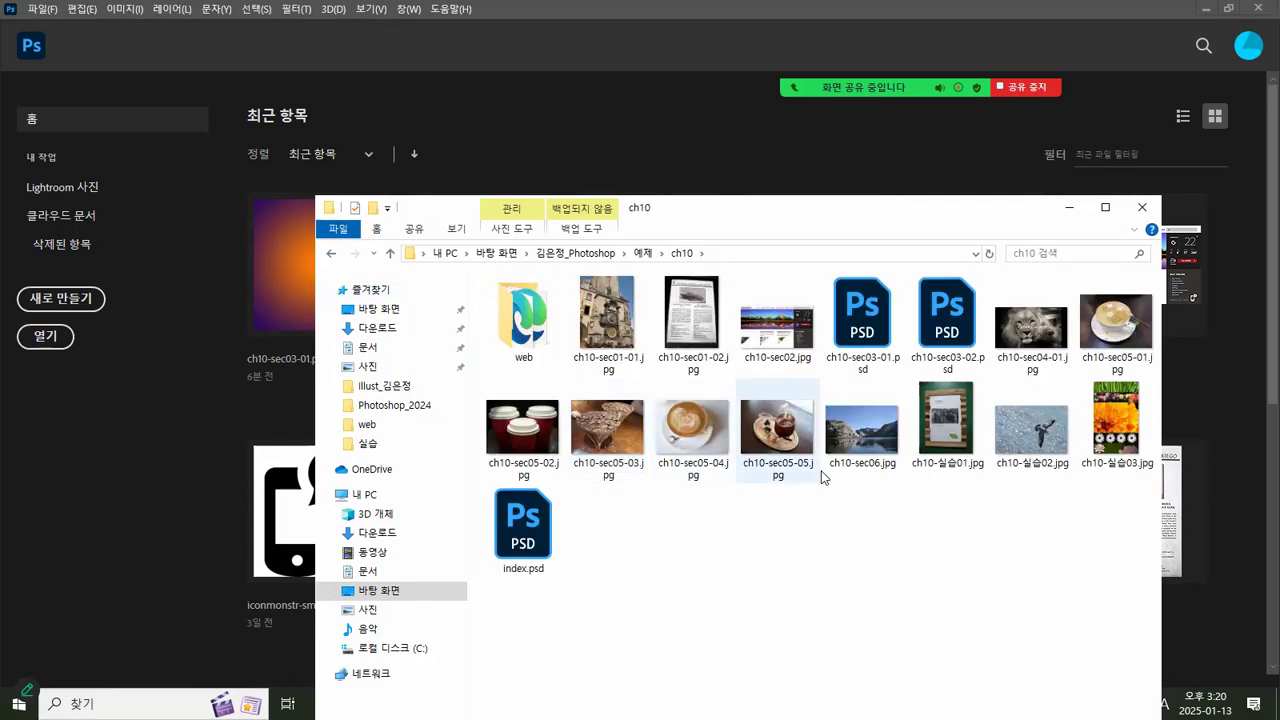
left_click(947, 318)
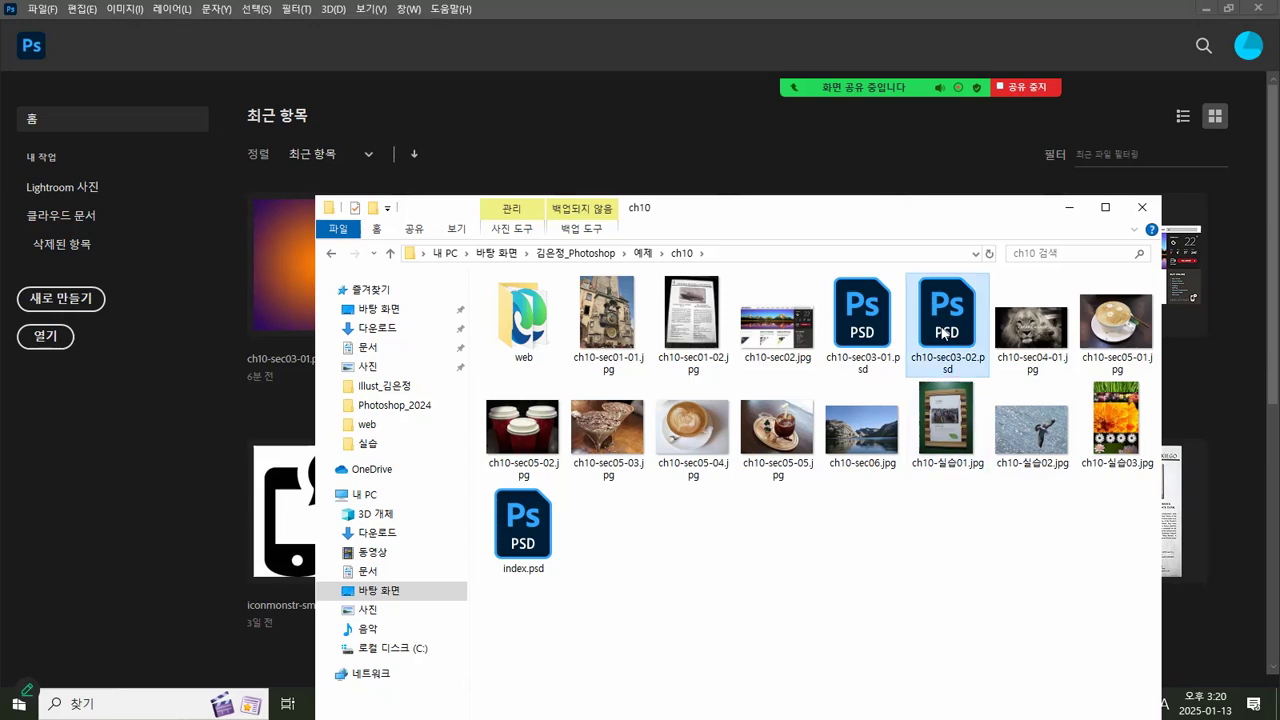
key("Return")
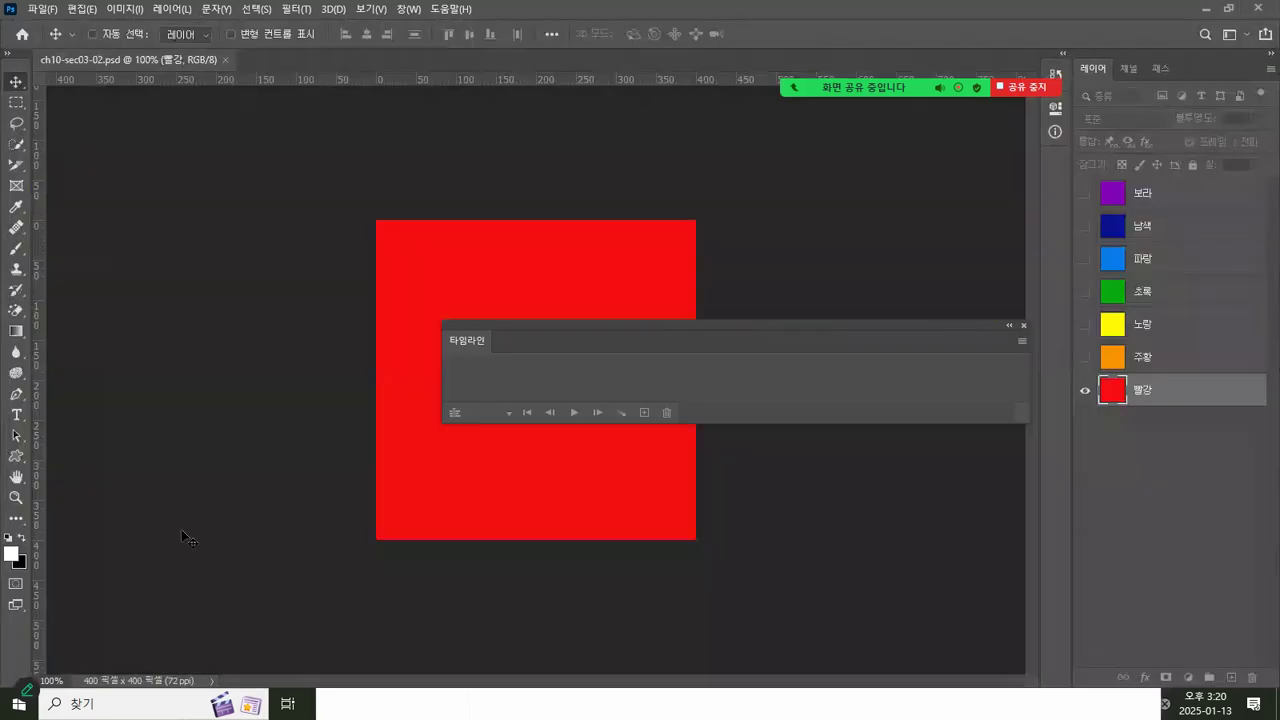
Step: Float the ch10-sec03-02.psd document in its own window and move the Timeline clear of the canvas
left_click_drag(181, 50, 299, 98)
left_click_drag(598, 340, 536, 540)
Step: Preview the color layers by showing them from 주황 up to 보라, and hide them again so only 빨강 is shown
left_click(1084, 357)
left_click(1084, 324)
left_click(1085, 262)
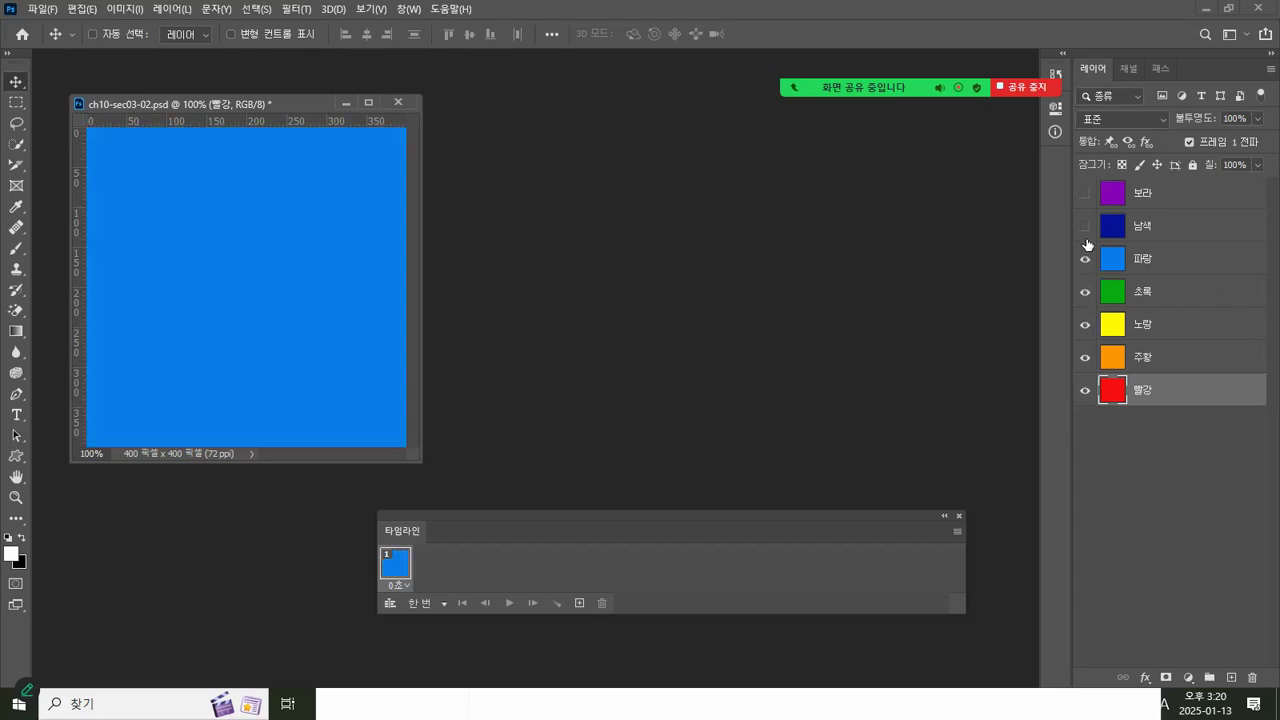
left_click(1085, 226)
left_click(1085, 194)
left_click(1085, 194)
left_click(1085, 226)
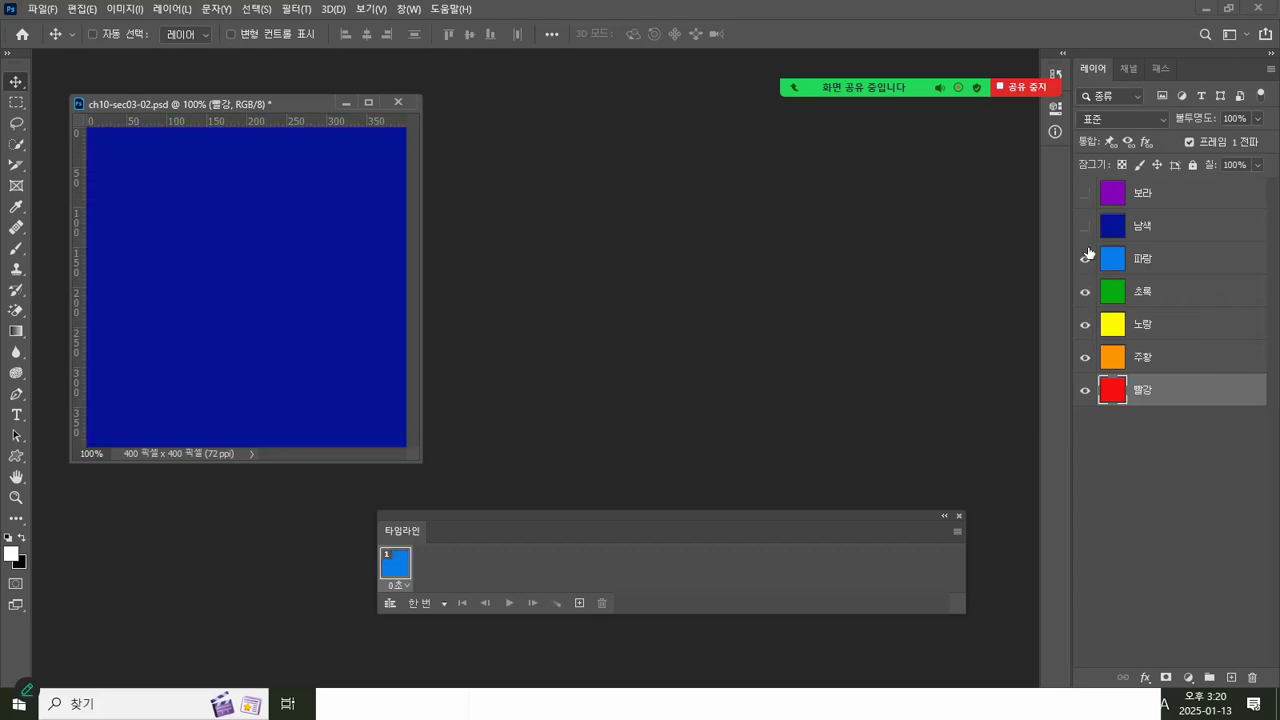
left_click(1085, 259)
left_click(1085, 292)
left_click(1086, 324)
left_click(1086, 358)
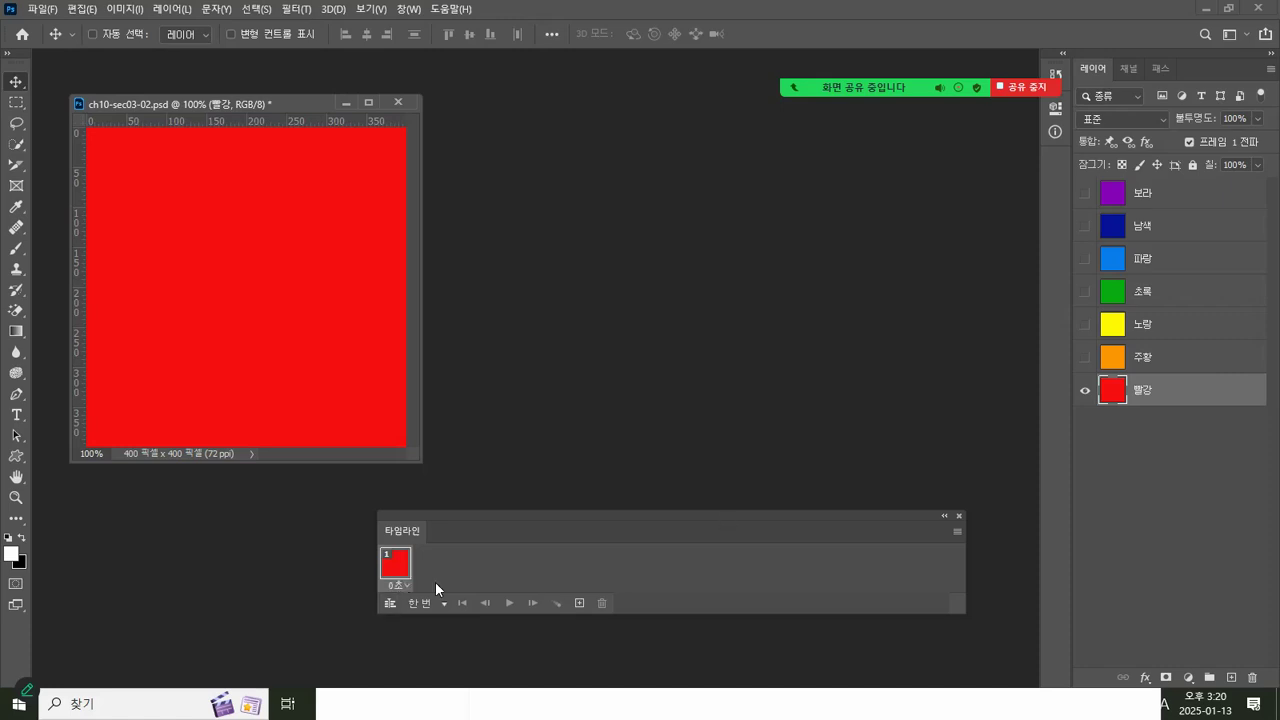
Step: Set the first frame's delay to 0.1 seconds and add a second frame with the 주황 layer shown
left_click(407, 586)
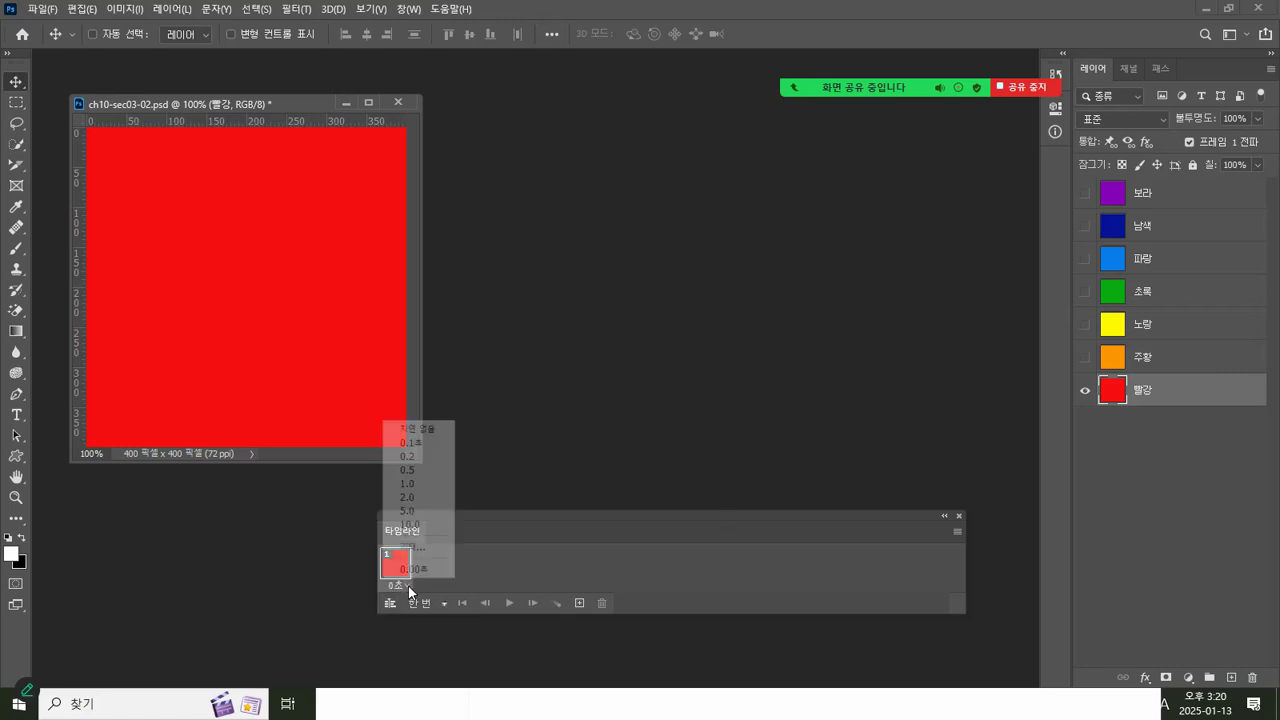
left_click(407, 442)
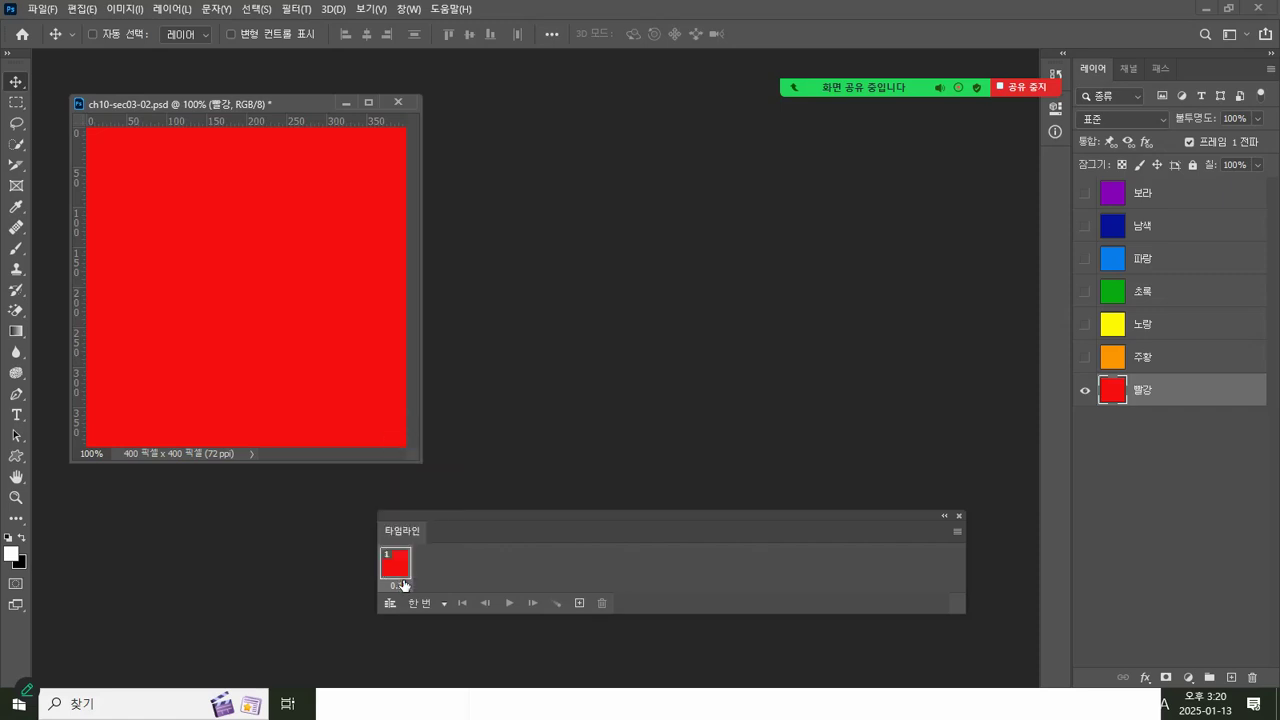
left_click(579, 603)
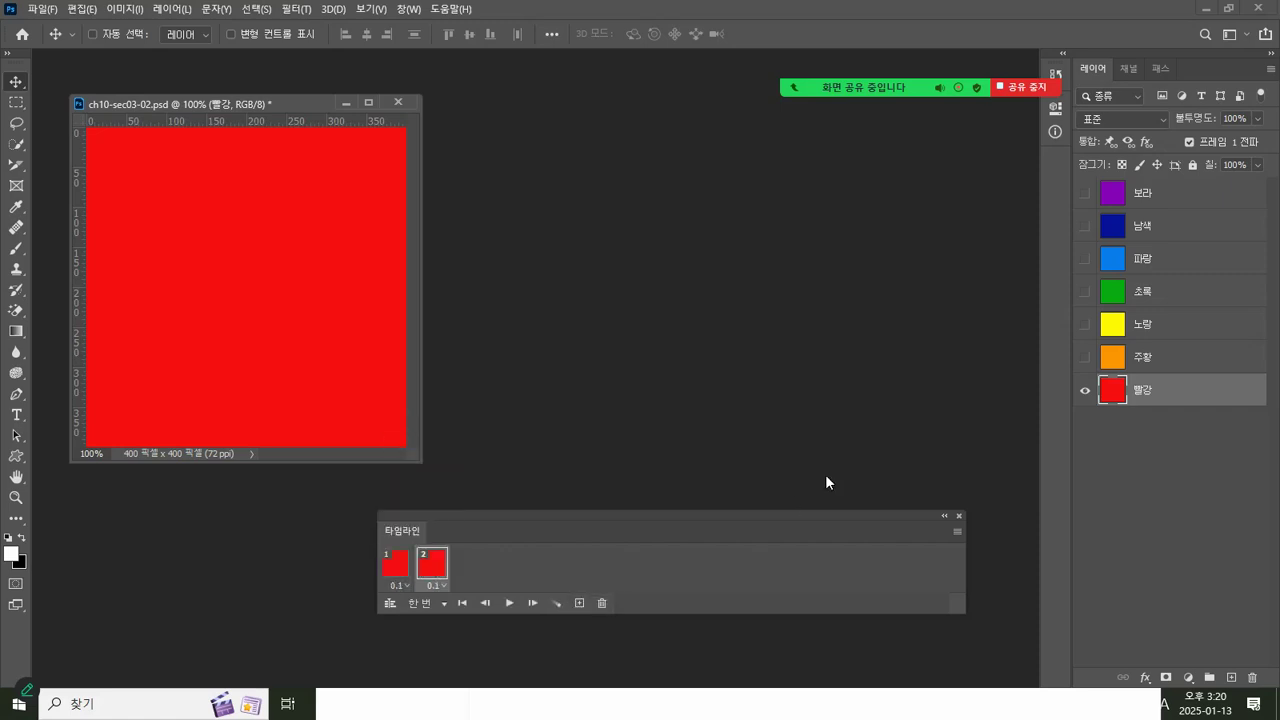
left_click(1084, 359)
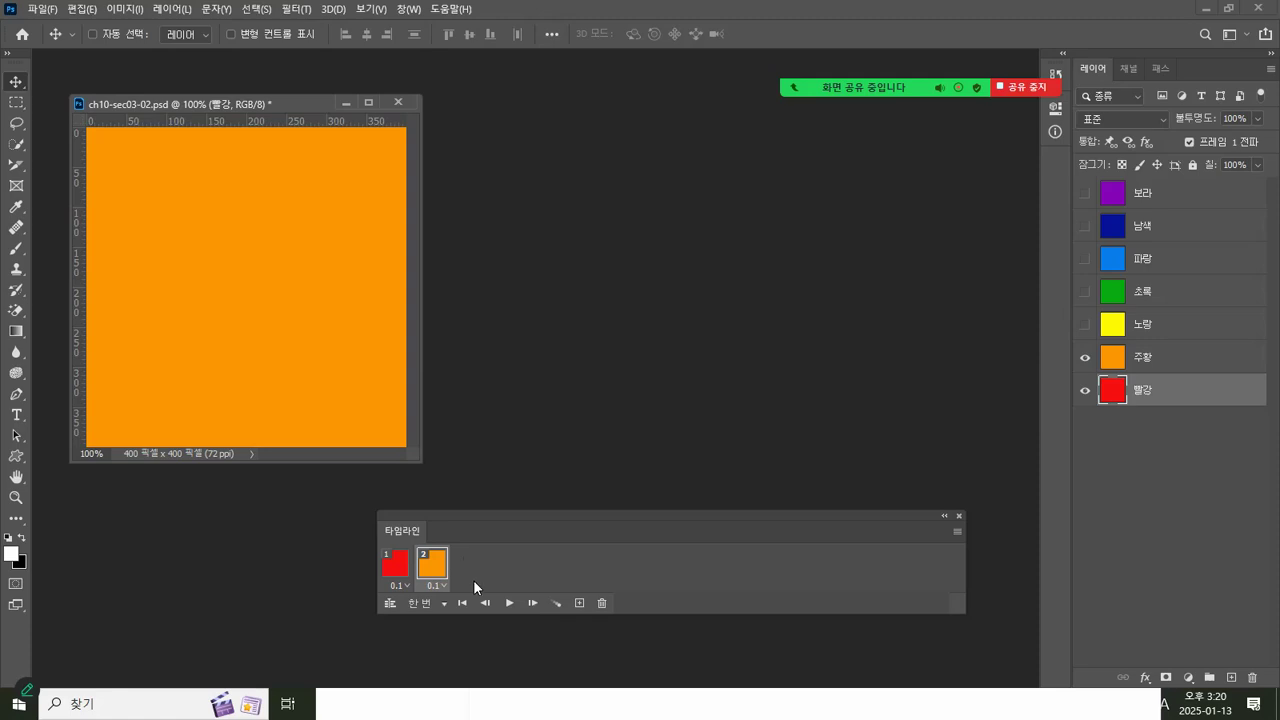
Step: Tween the orange frame with the previous frame, adding 5 frames across all layers and parameters
left_click(556, 604)
left_click_drag(618, 128, 593, 265)
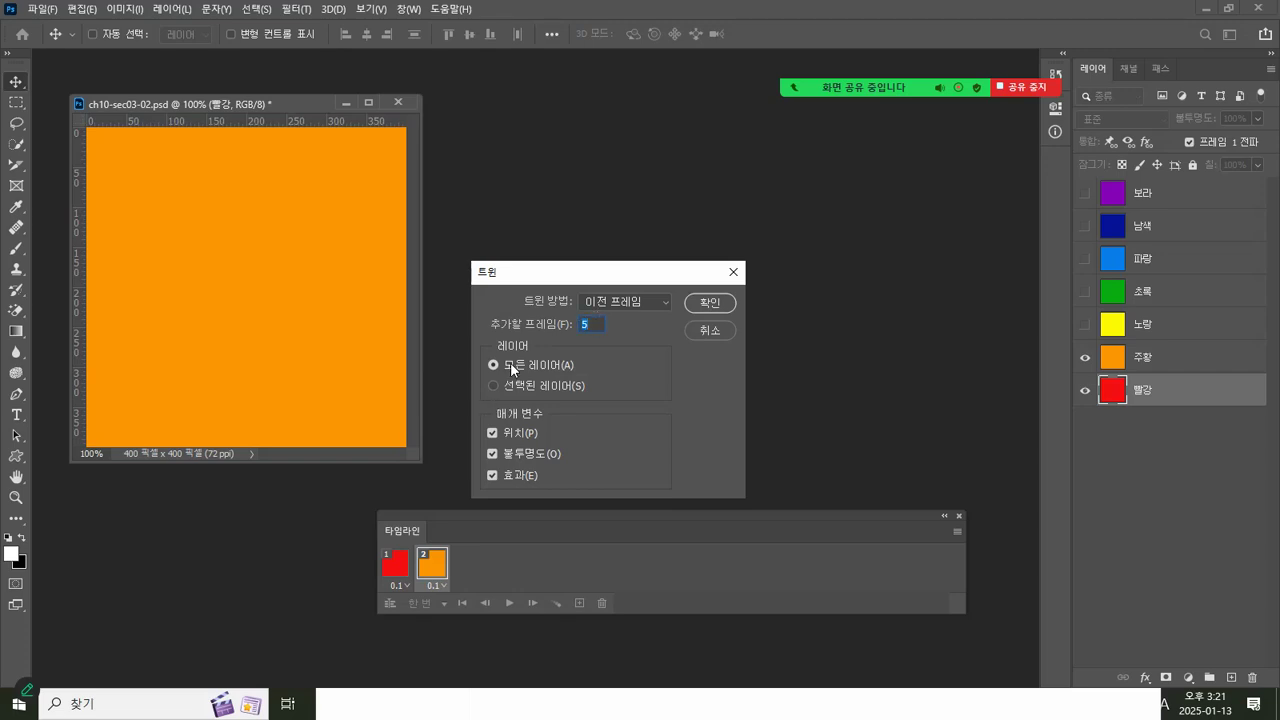
left_click(709, 302)
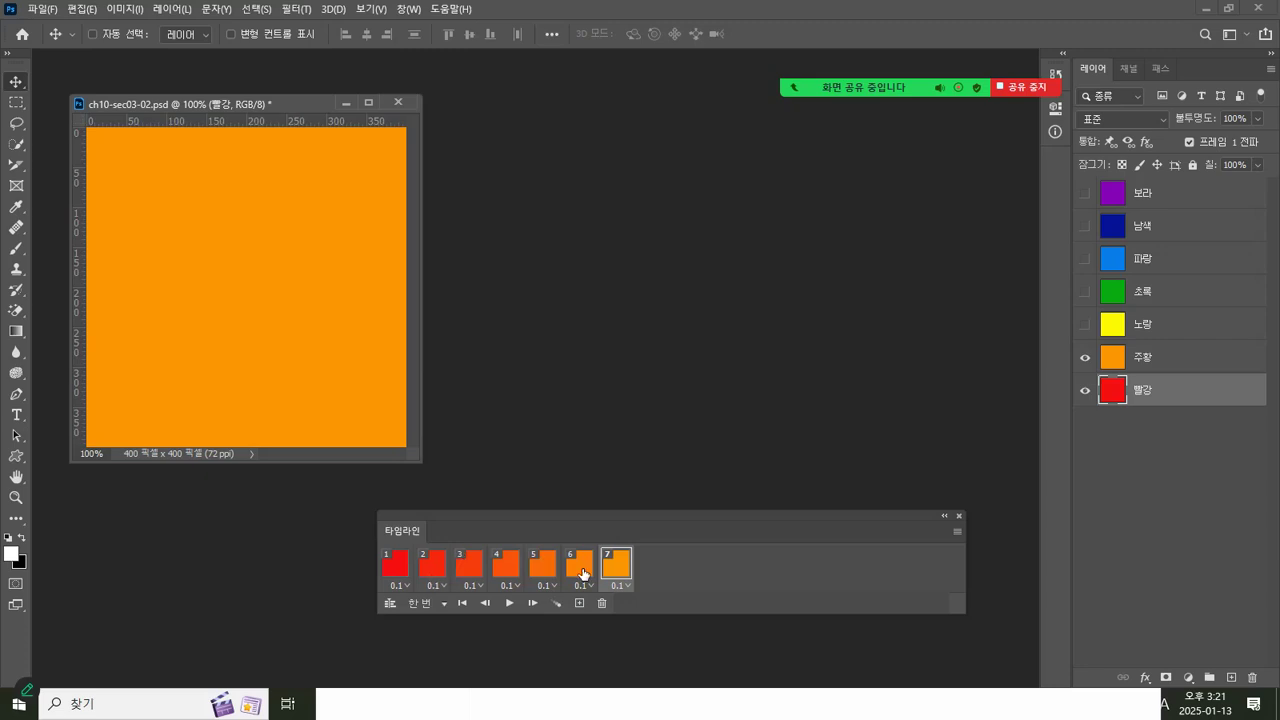
Step: Play the red-to-orange transition from the first frame twice to check it
left_click(404, 572)
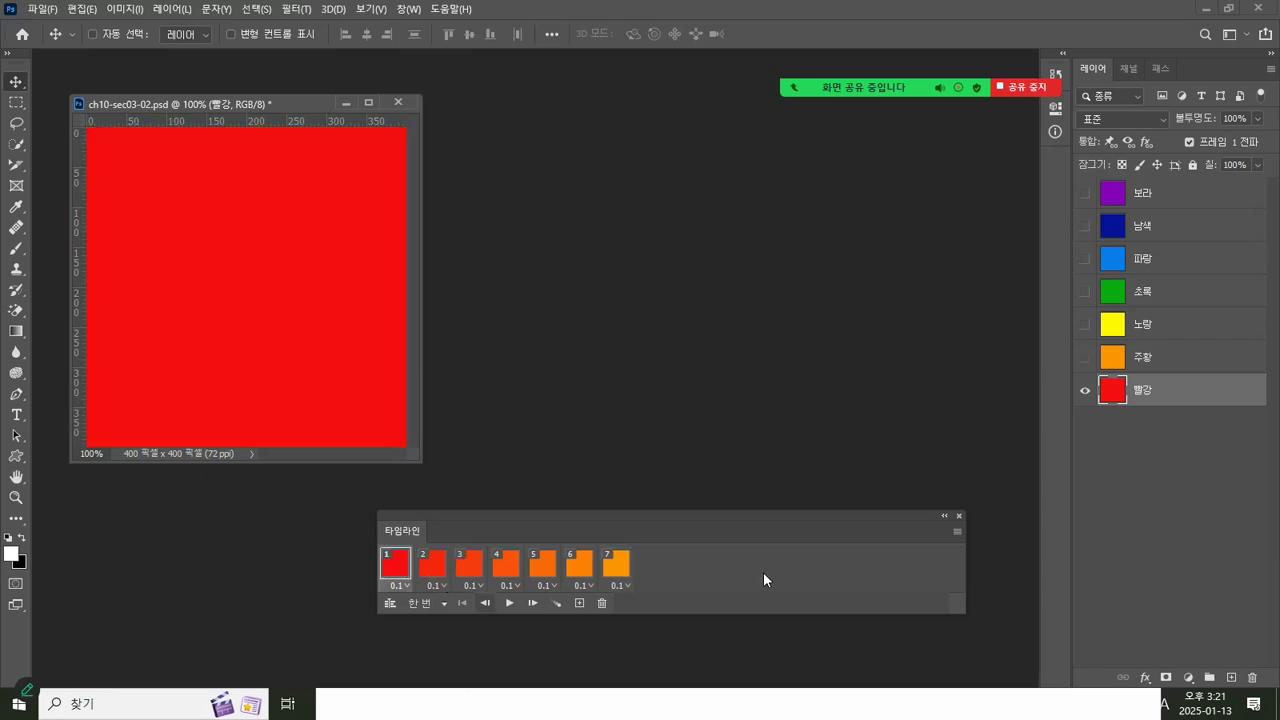
left_click(509, 604)
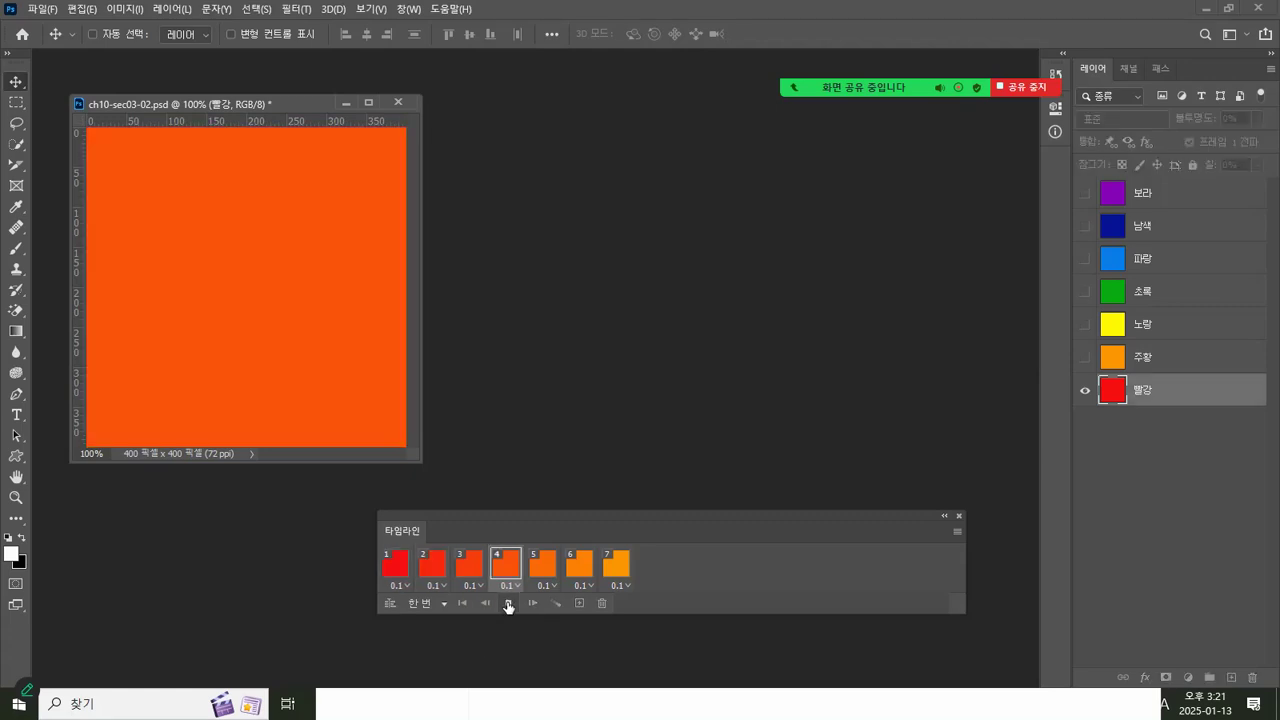
left_click(395, 565)
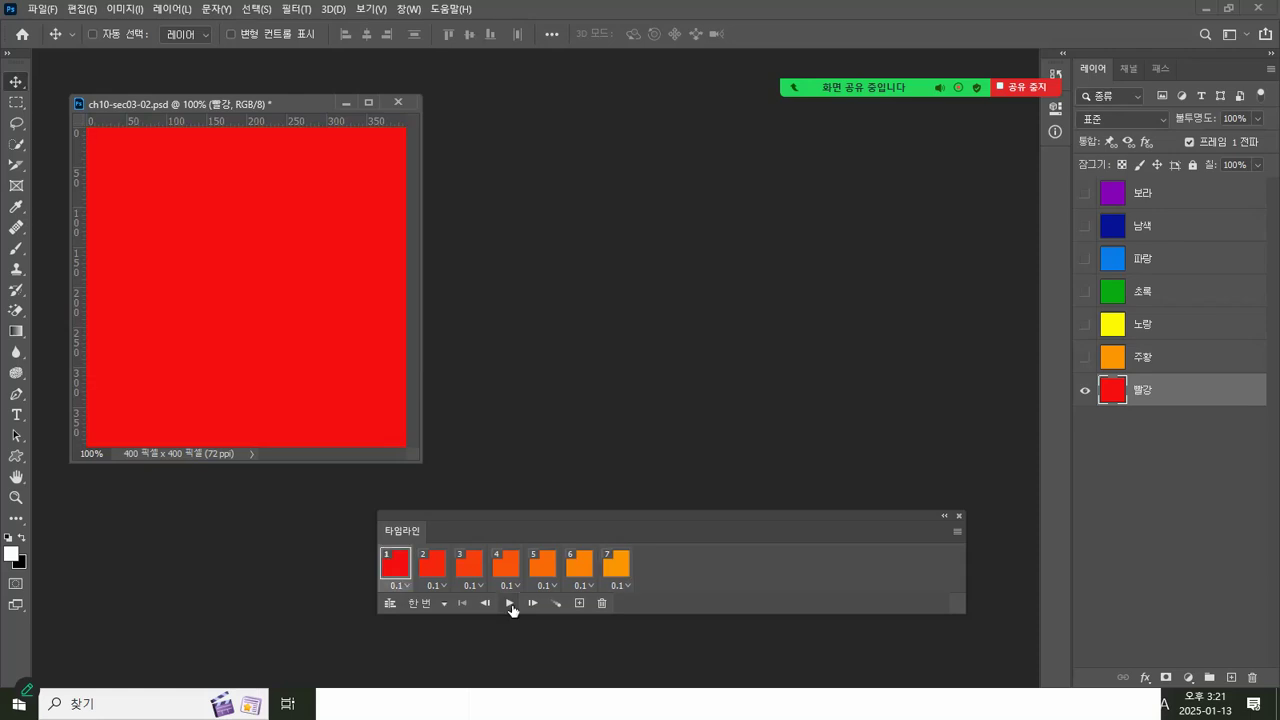
left_click(509, 604)
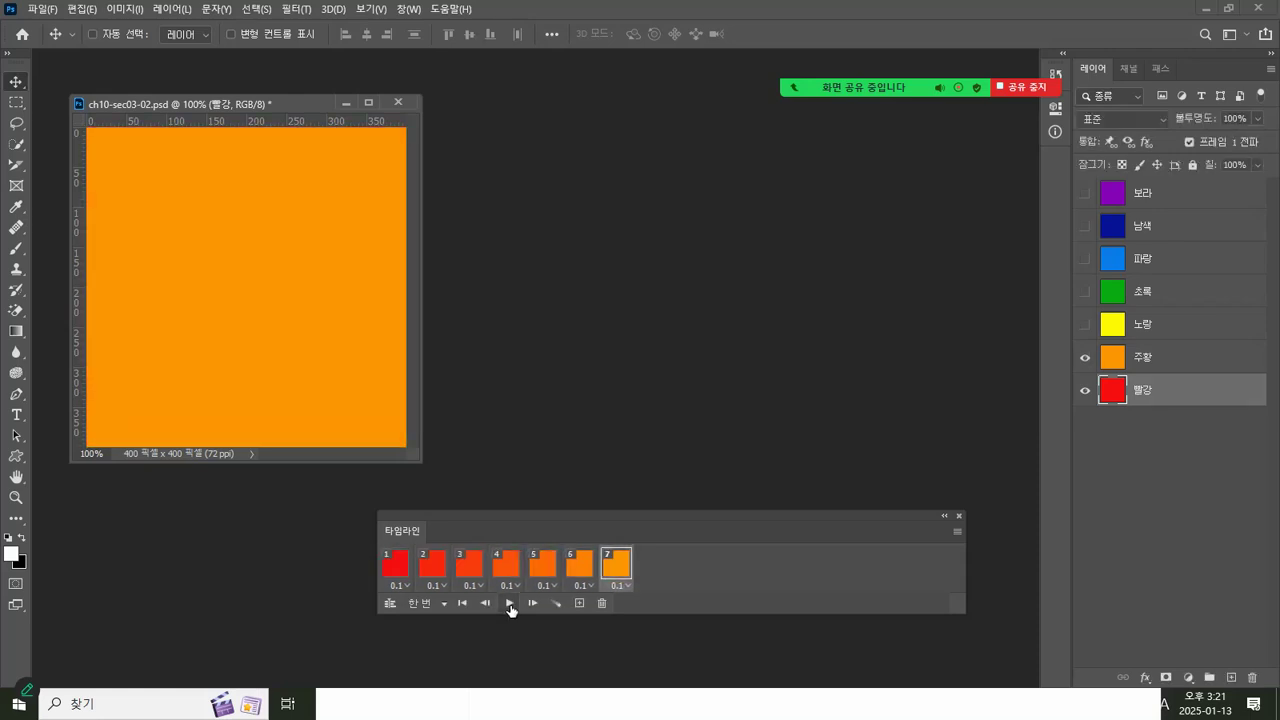
Step: Add a frame showing the 노랑 layer, tweened from the previous frame with 3 added frames, and play the animation from the start
left_click(578, 603)
left_click(1084, 326)
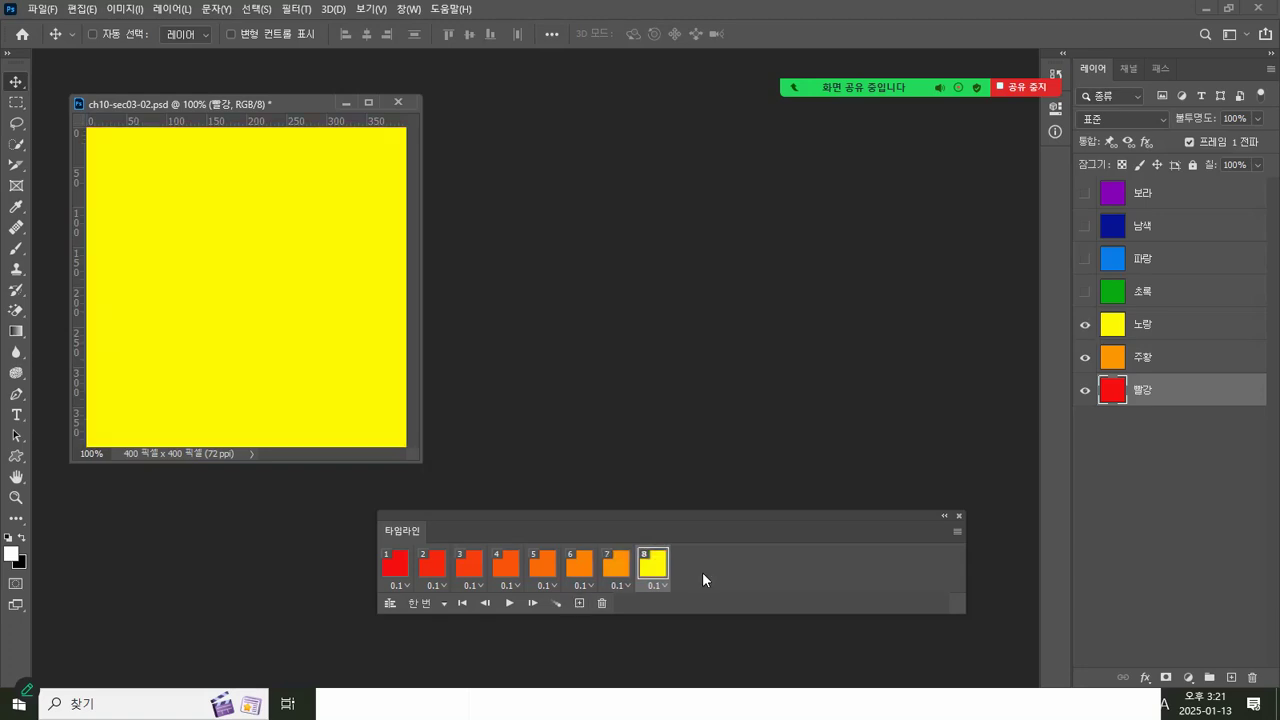
left_click(558, 604)
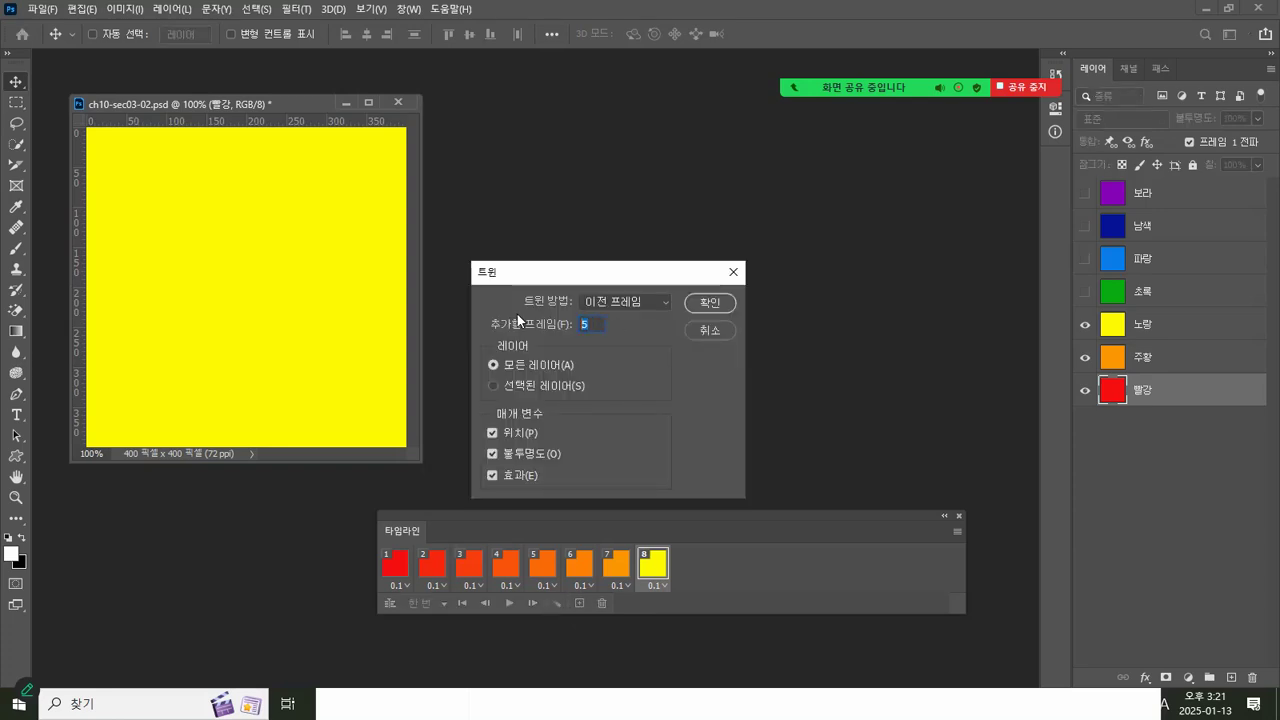
type("3")
left_click(712, 302)
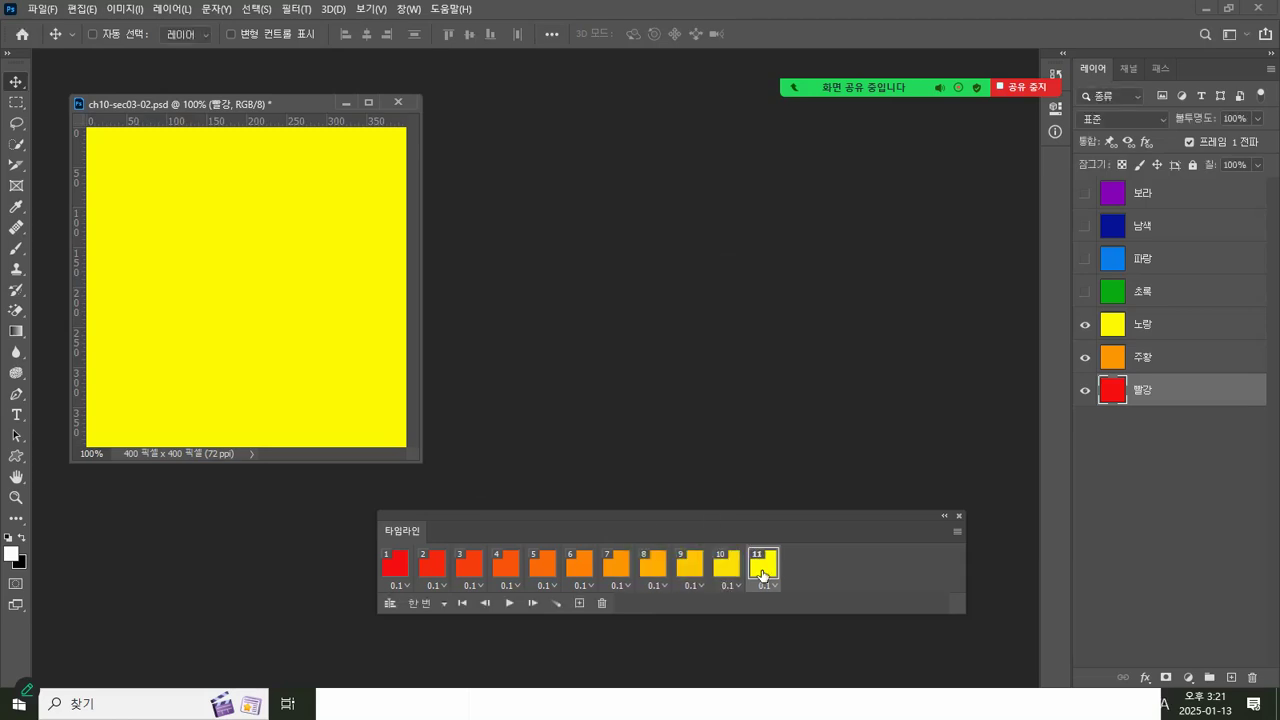
left_click(406, 568)
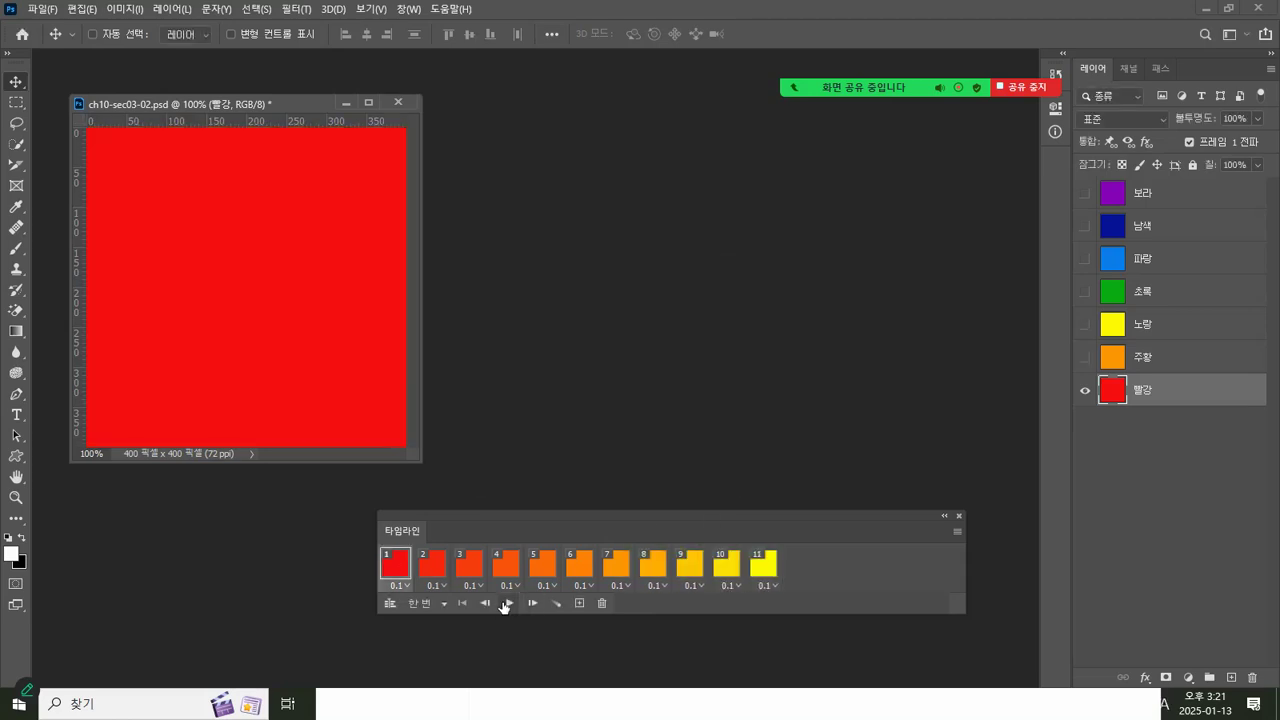
left_click(509, 603)
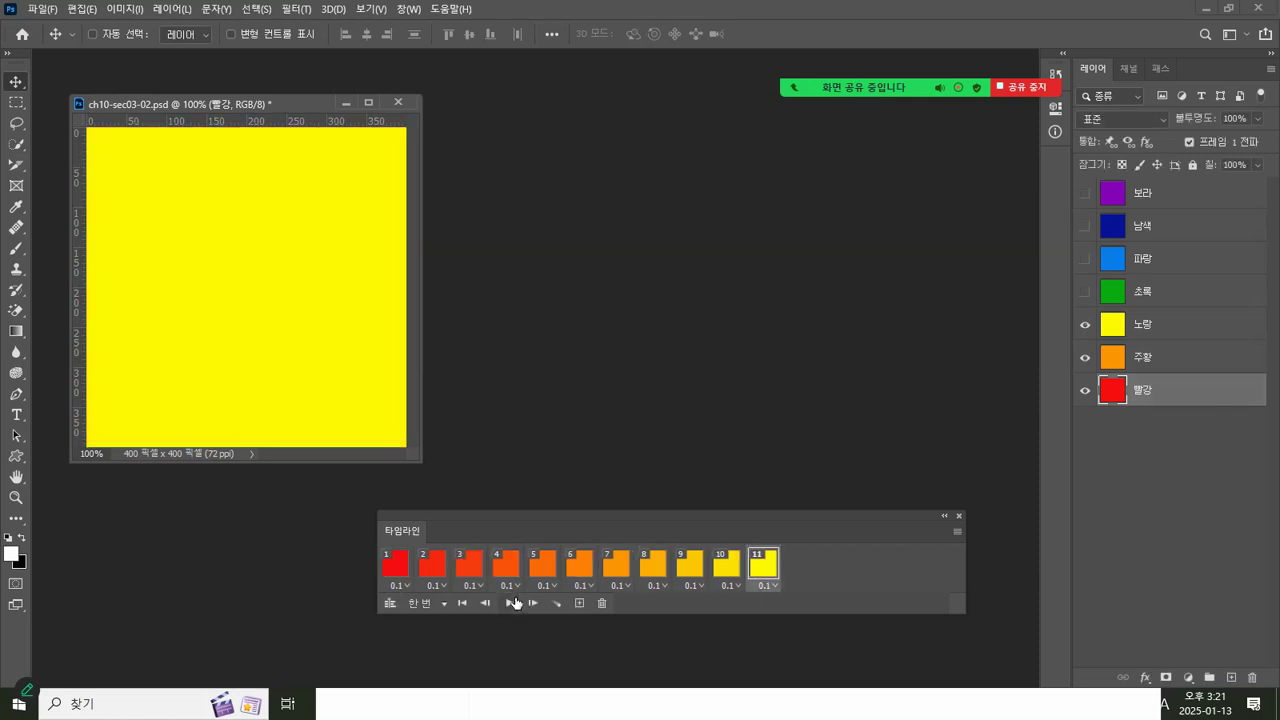
Step: Add a frame showing the 초록 layer, tweened from the previous frame with 7 added frames, and play the animation
left_click(580, 603)
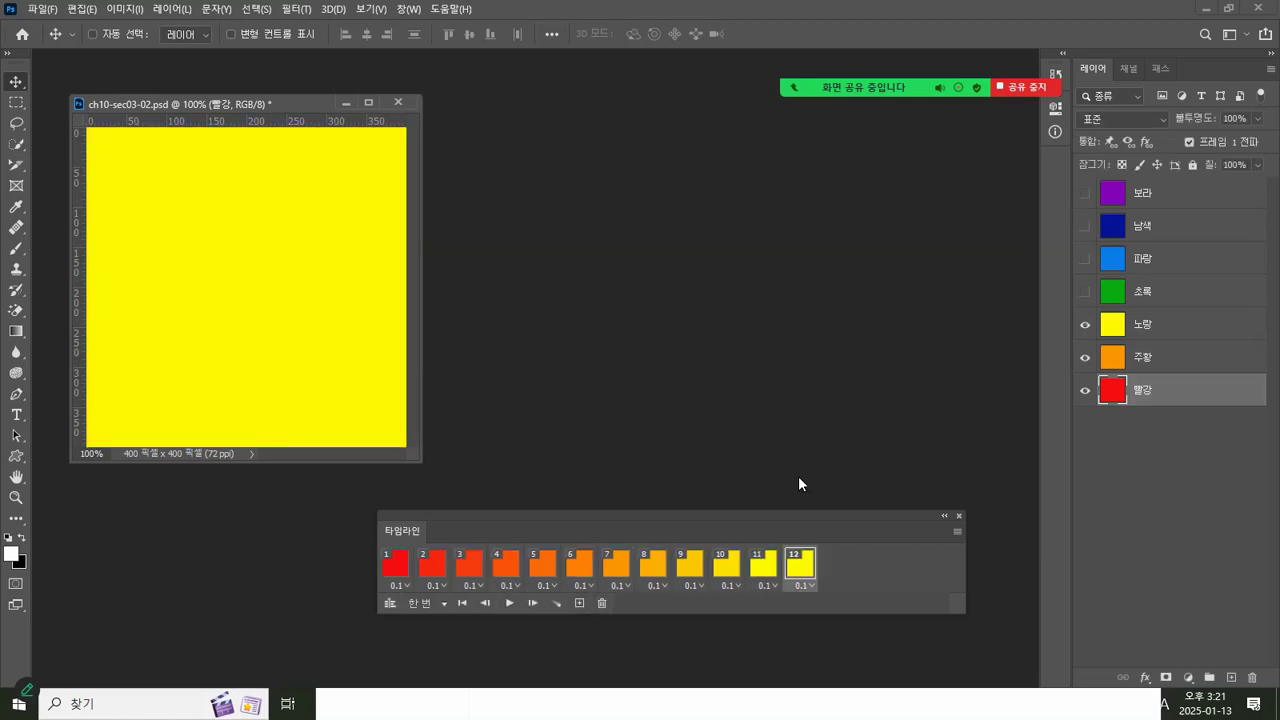
left_click(1085, 291)
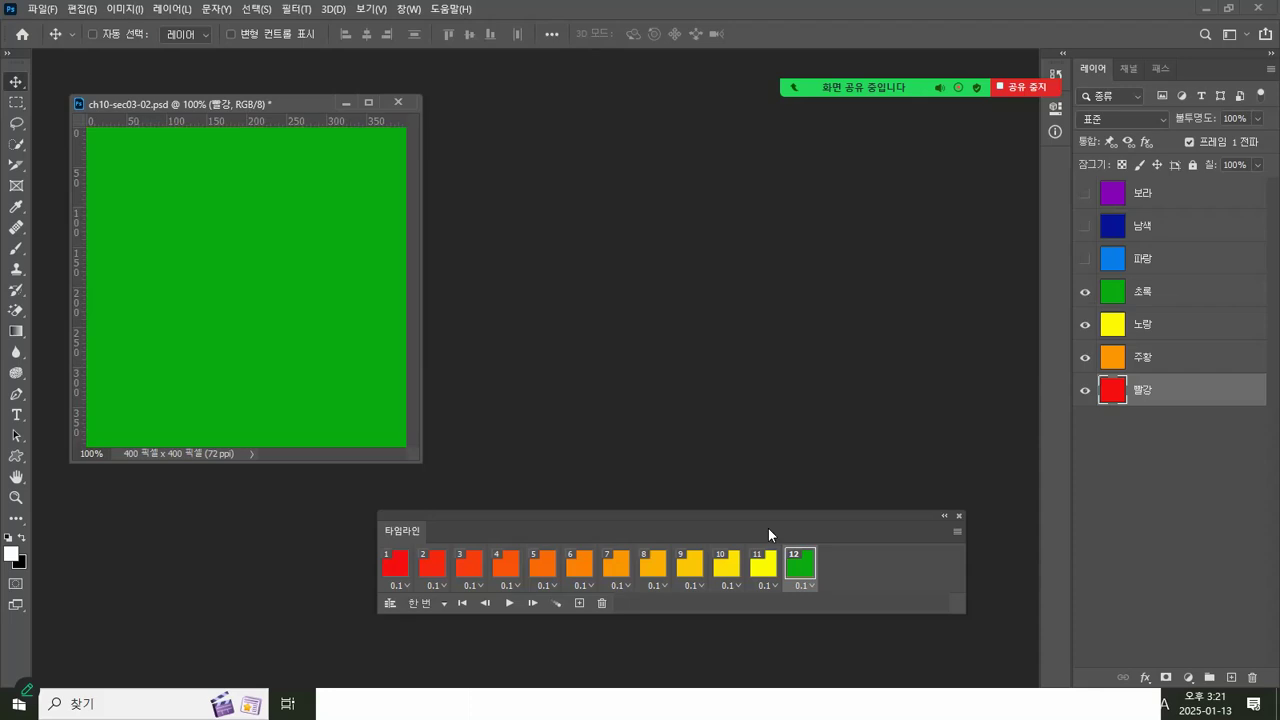
left_click(556, 604)
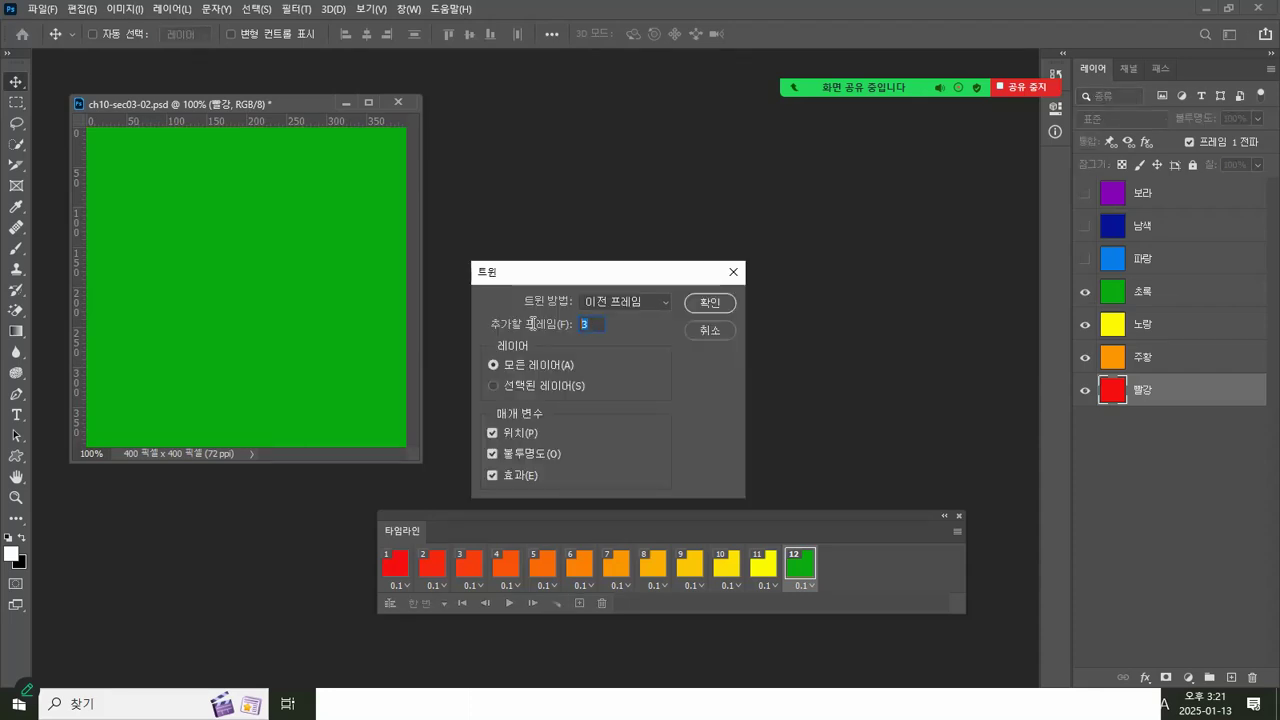
type("7")
left_click(709, 303)
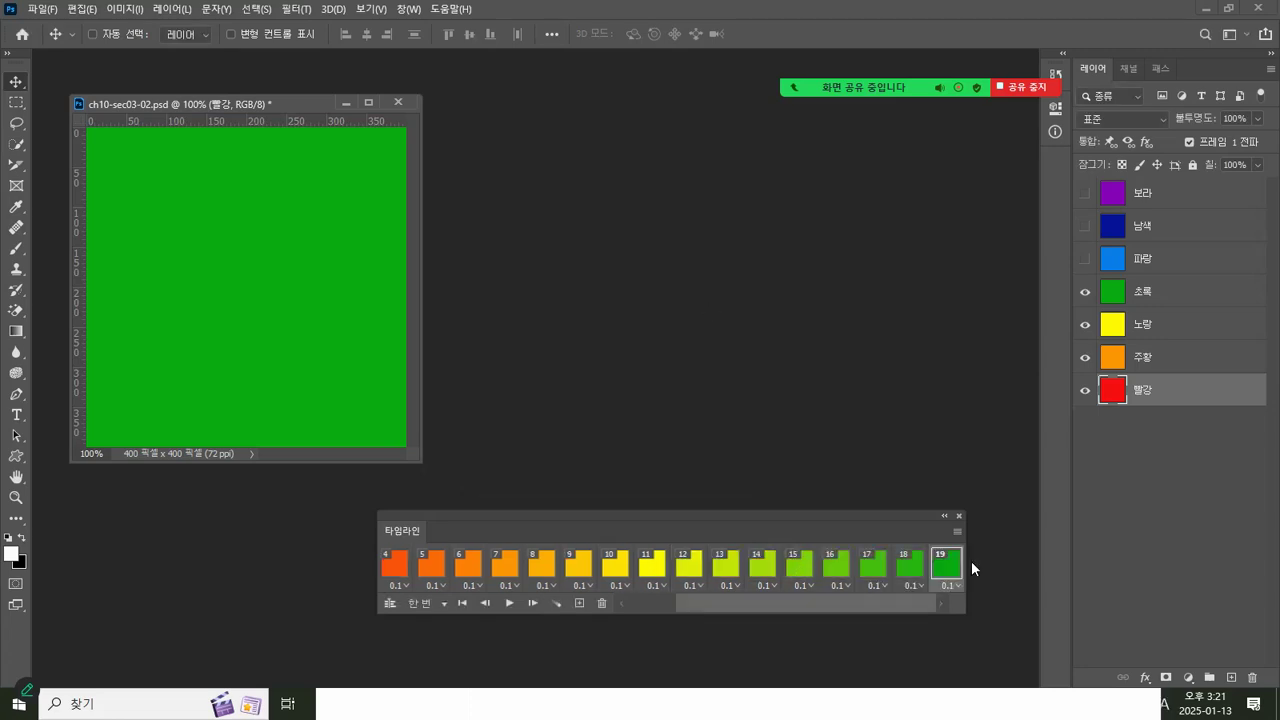
left_click(509, 603)
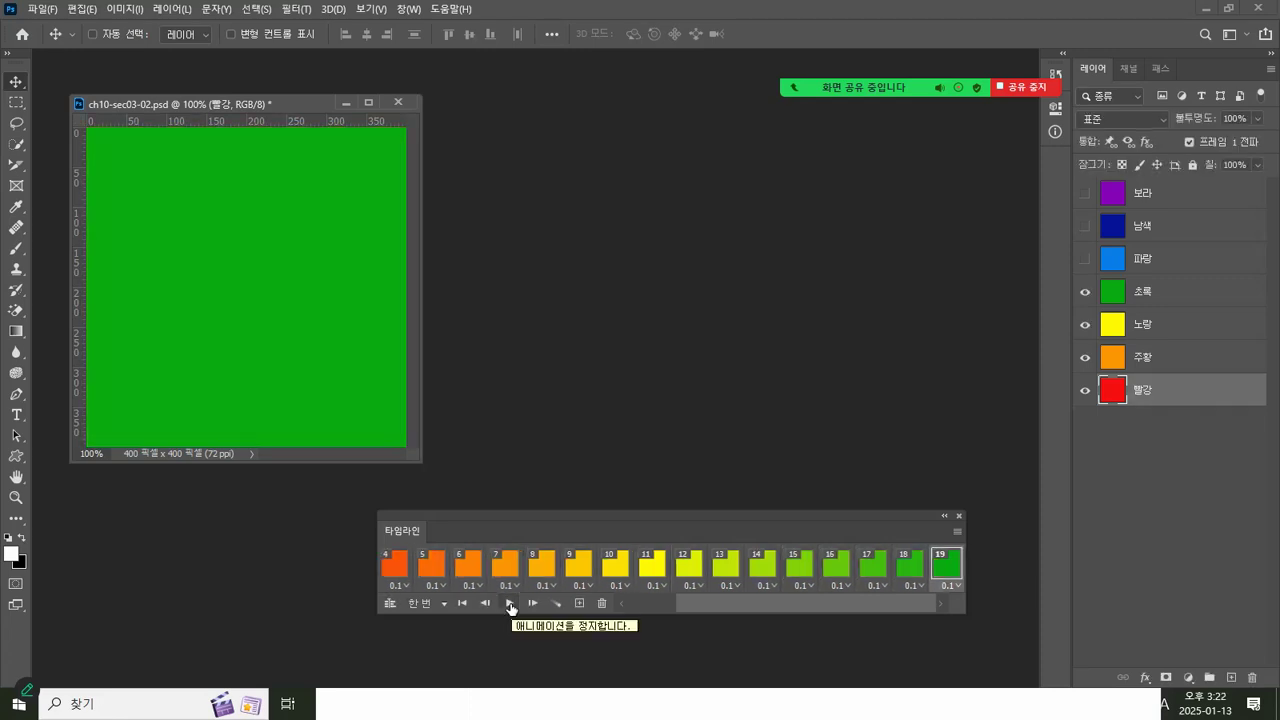
Step: Close ch10-sec03-02.psd without saving its changes
left_click_drag(500, 513, 424, 518)
left_click_drag(294, 105, 342, 97)
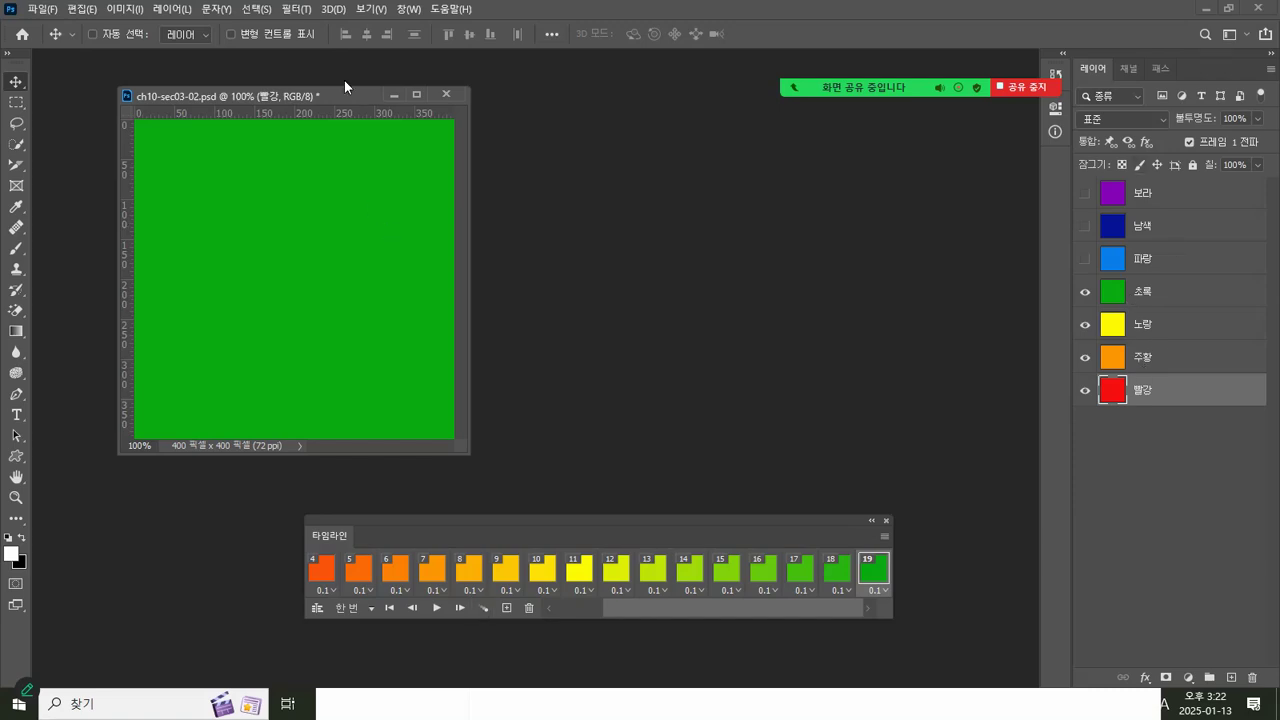
left_click(448, 97)
left_click(690, 263)
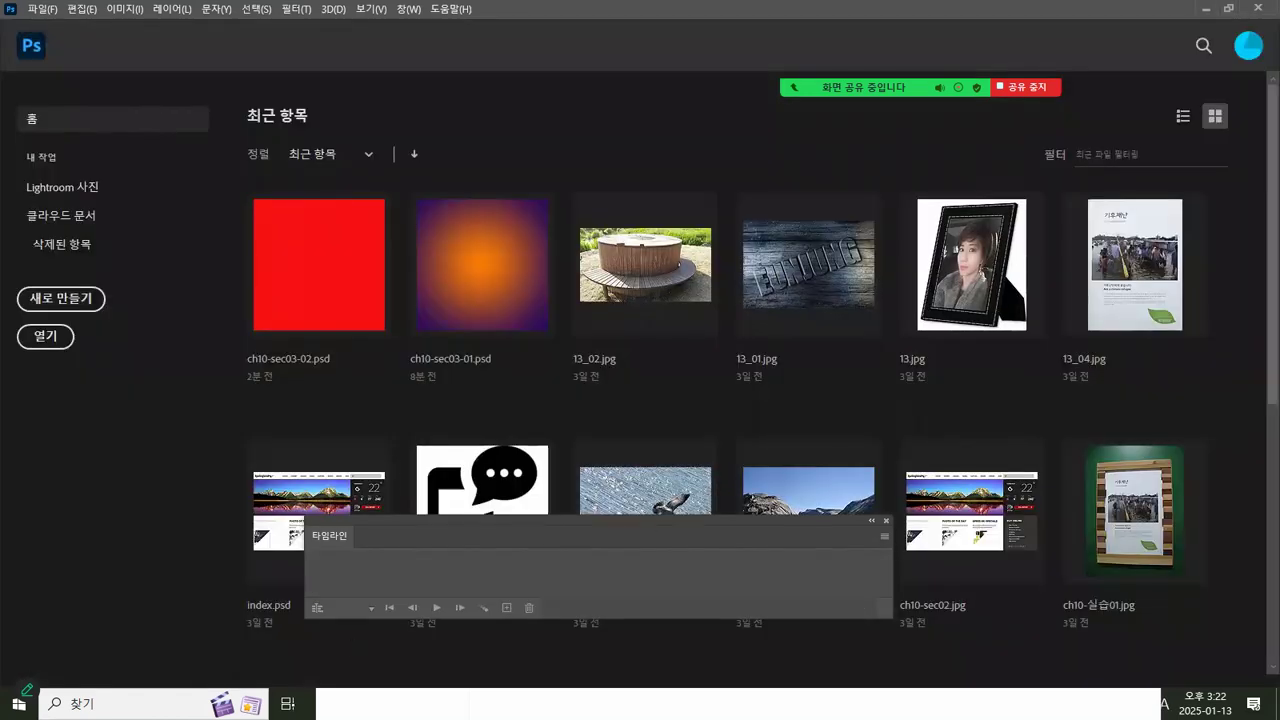
Step: Open index.psd from the recent files and float it in its own window
left_click_drag(419, 521, 534, 519)
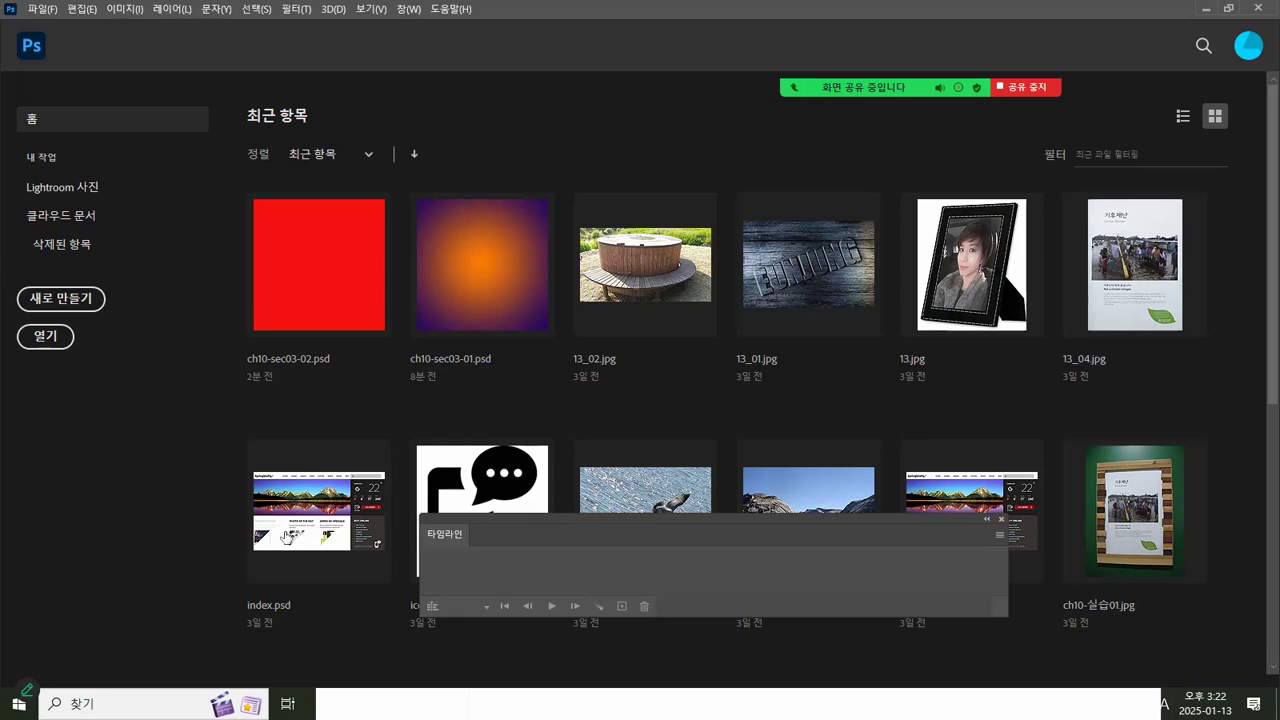
left_click(318, 510)
left_click_drag(123, 58, 324, 82)
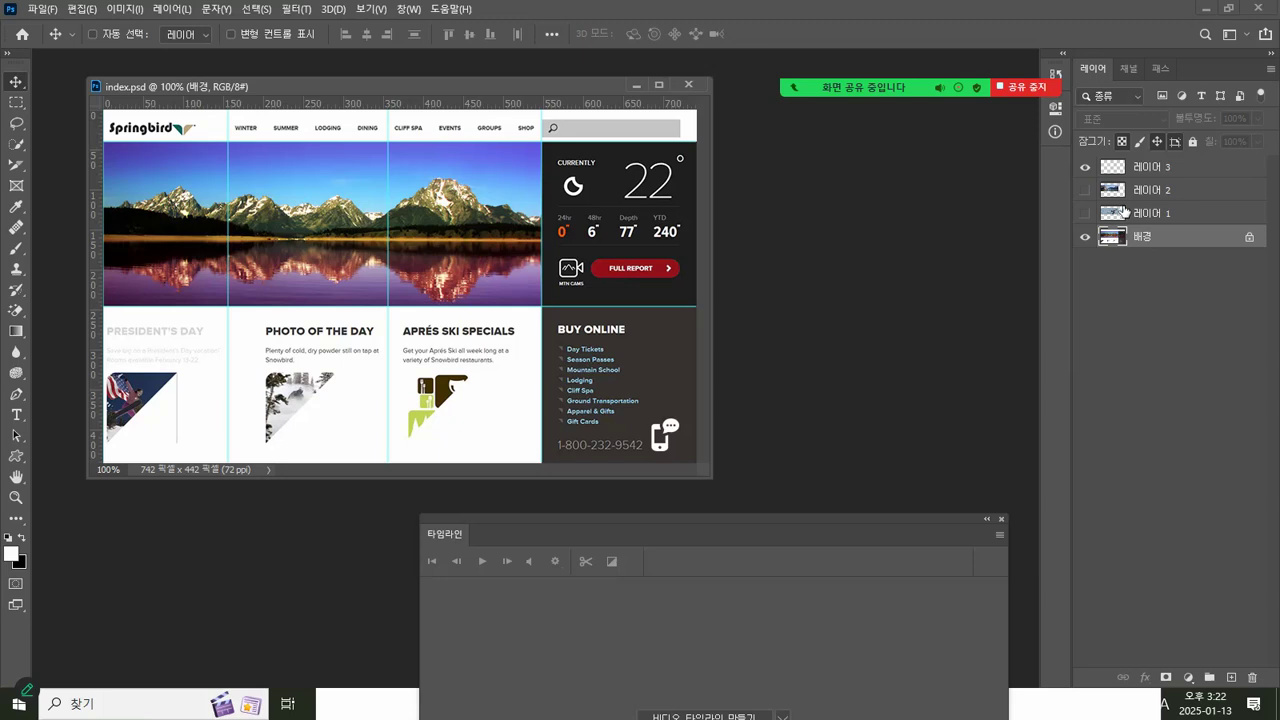
Step: Show 레이어 2 and 레이어 1, and briefly hide 배경 to inspect the layers above it
left_click(1085, 190)
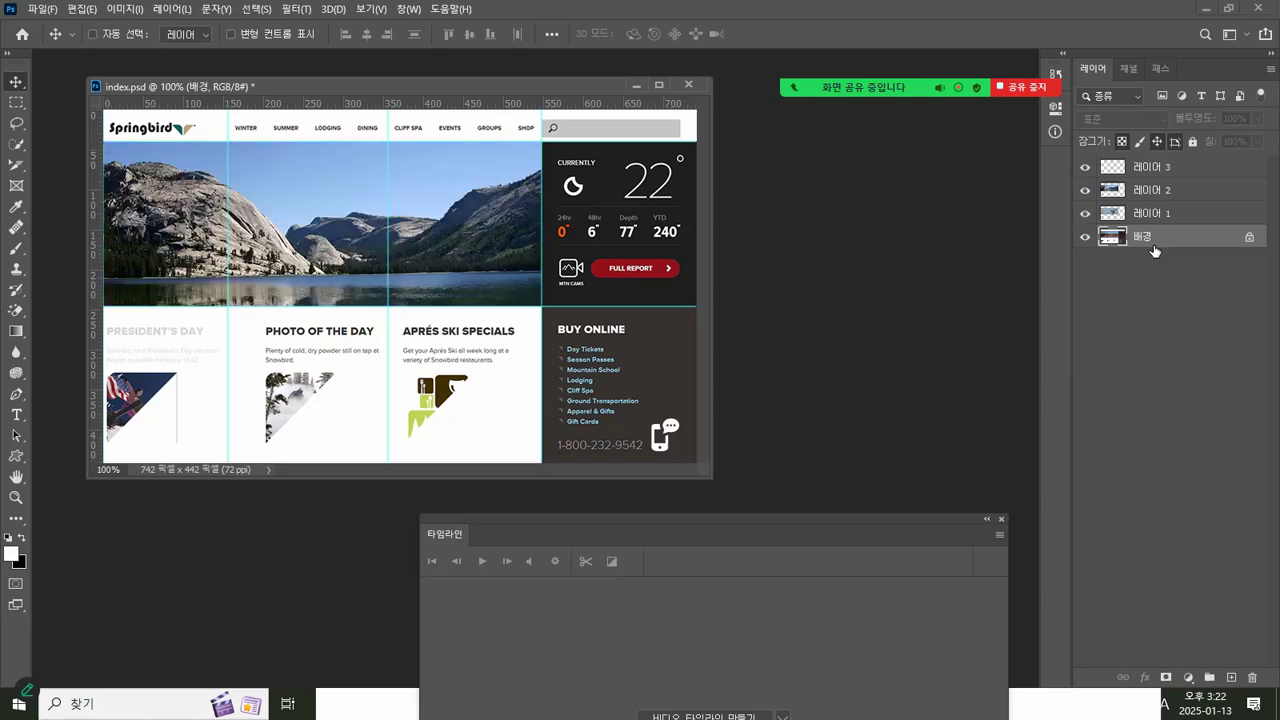
left_click(1086, 237)
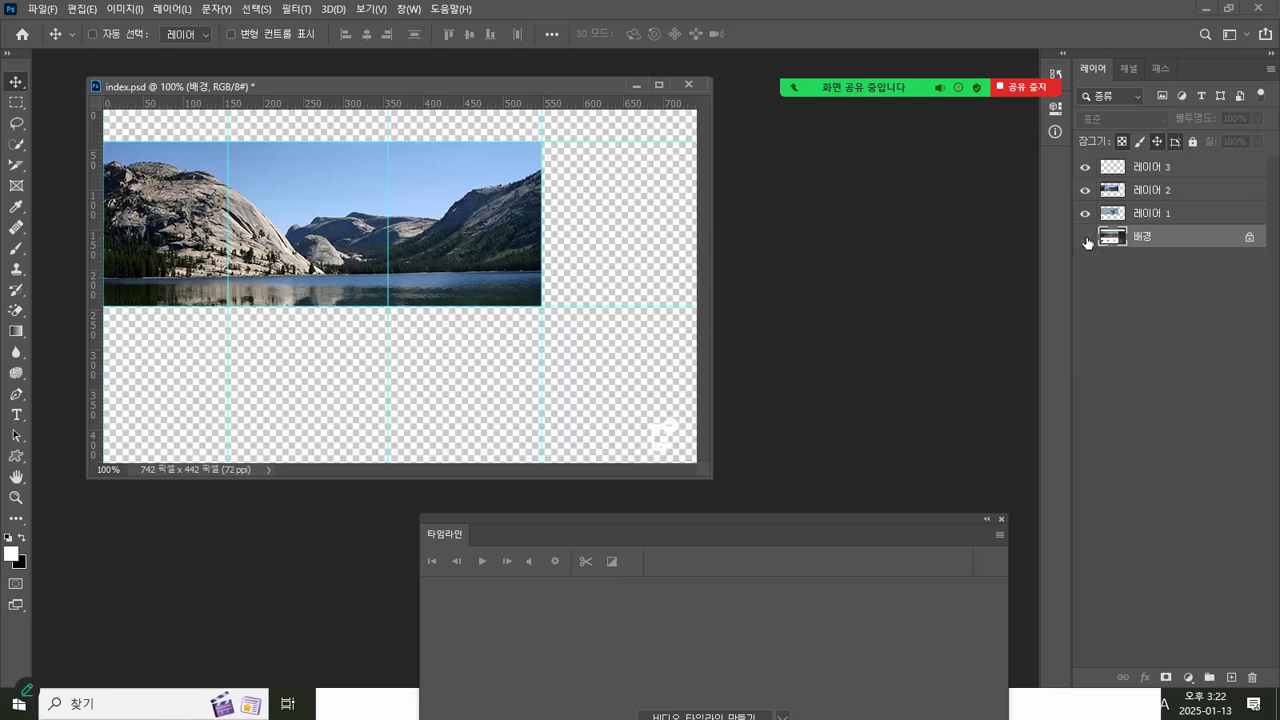
left_click(1085, 237)
Step: Copy the 22° temperature area of 배경 onto a new layer using a rectangular selection, checking the copy with 배경 briefly hidden
left_click(16, 102)
left_click_drag(612, 142, 691, 203)
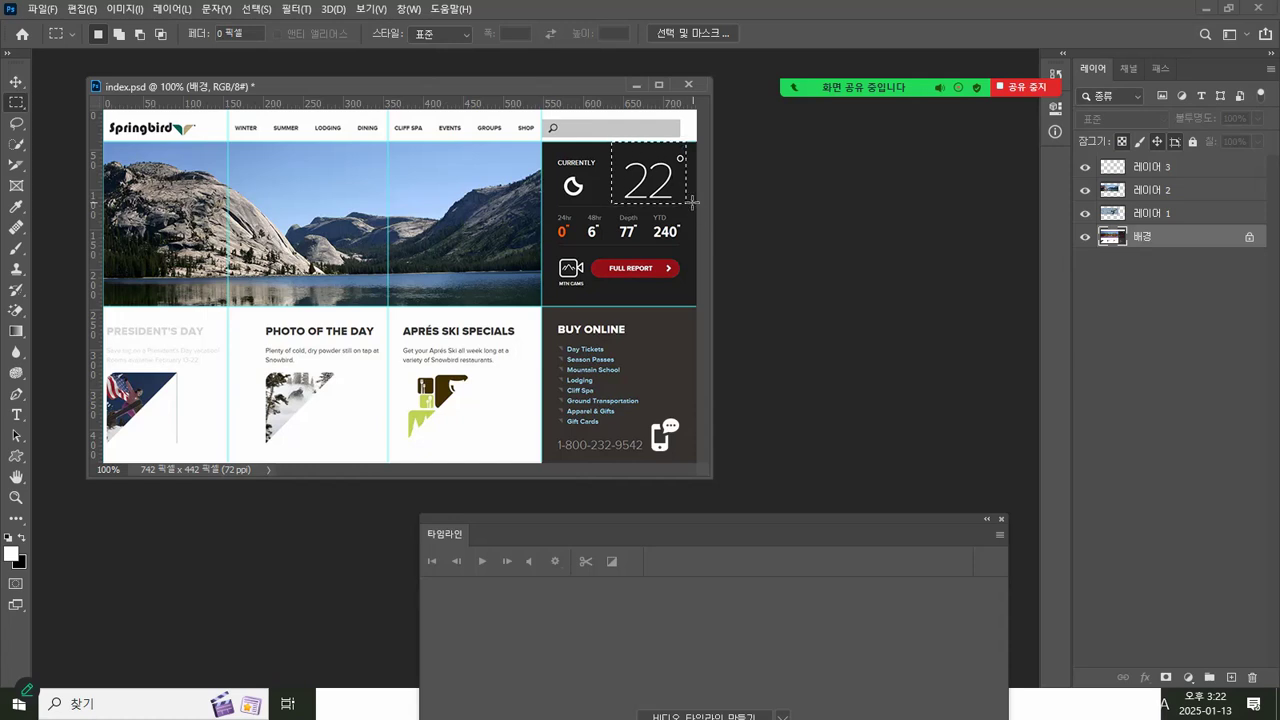
key("ctrl+j")
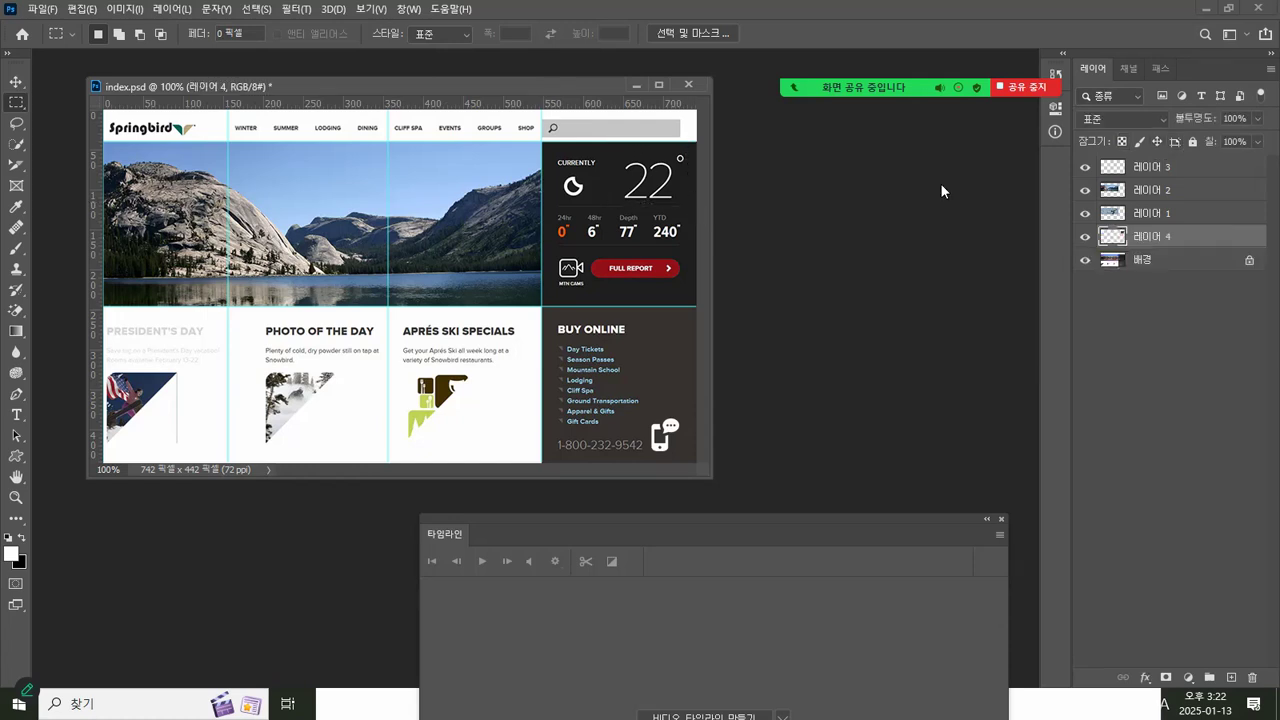
left_click(1085, 259)
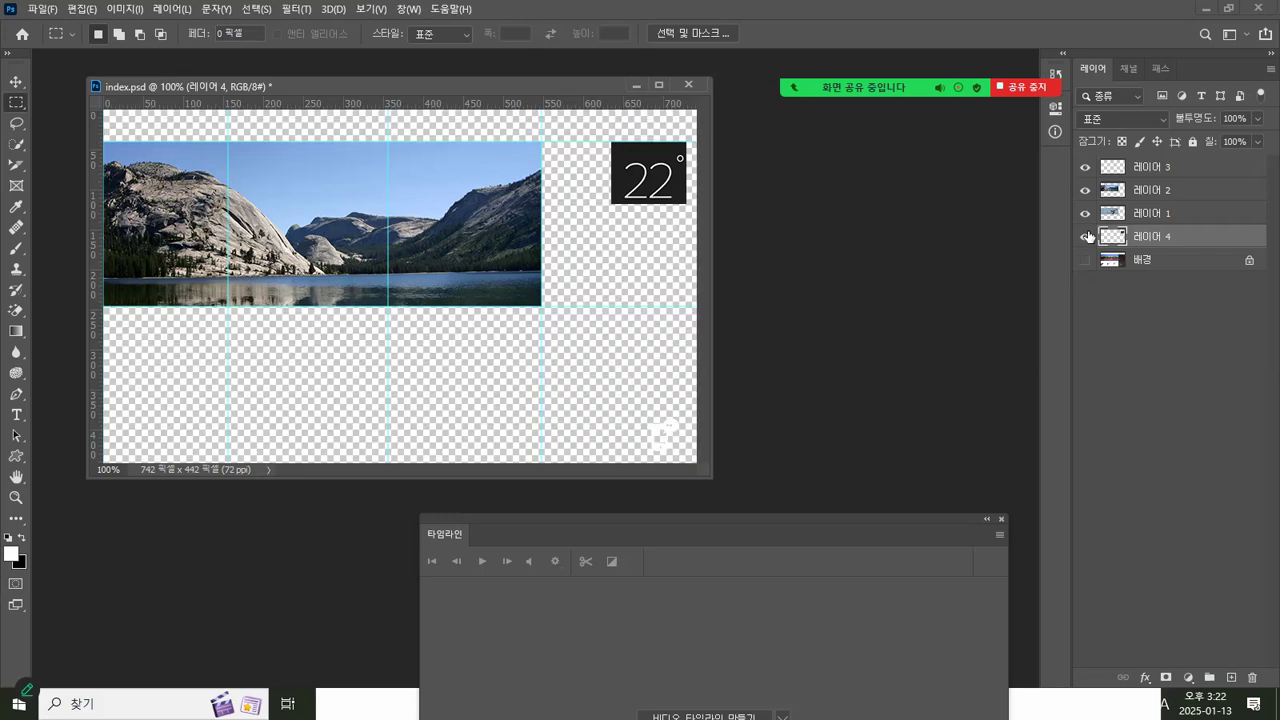
left_click(1085, 259)
Step: Hide 레이어 4, fill the 22° area on 배경 with the sampled dark panel color, and clear the selection
left_click(1085, 236)
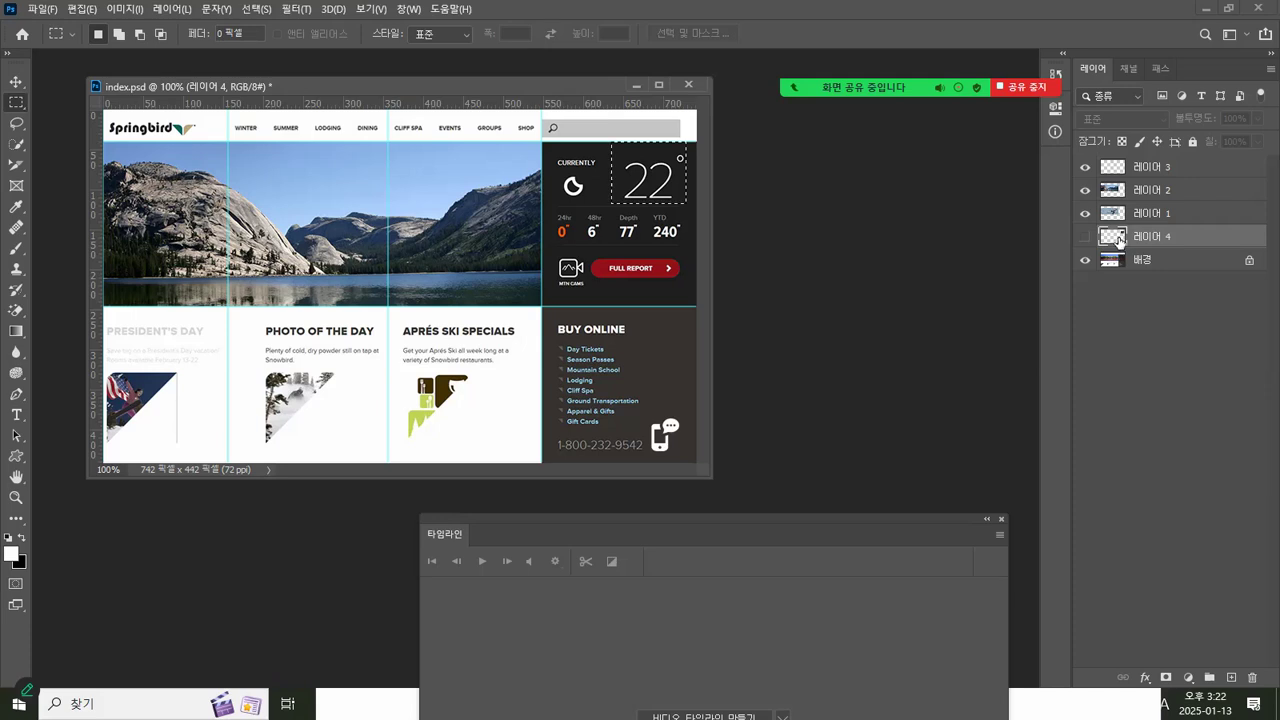
left_click(1142, 261)
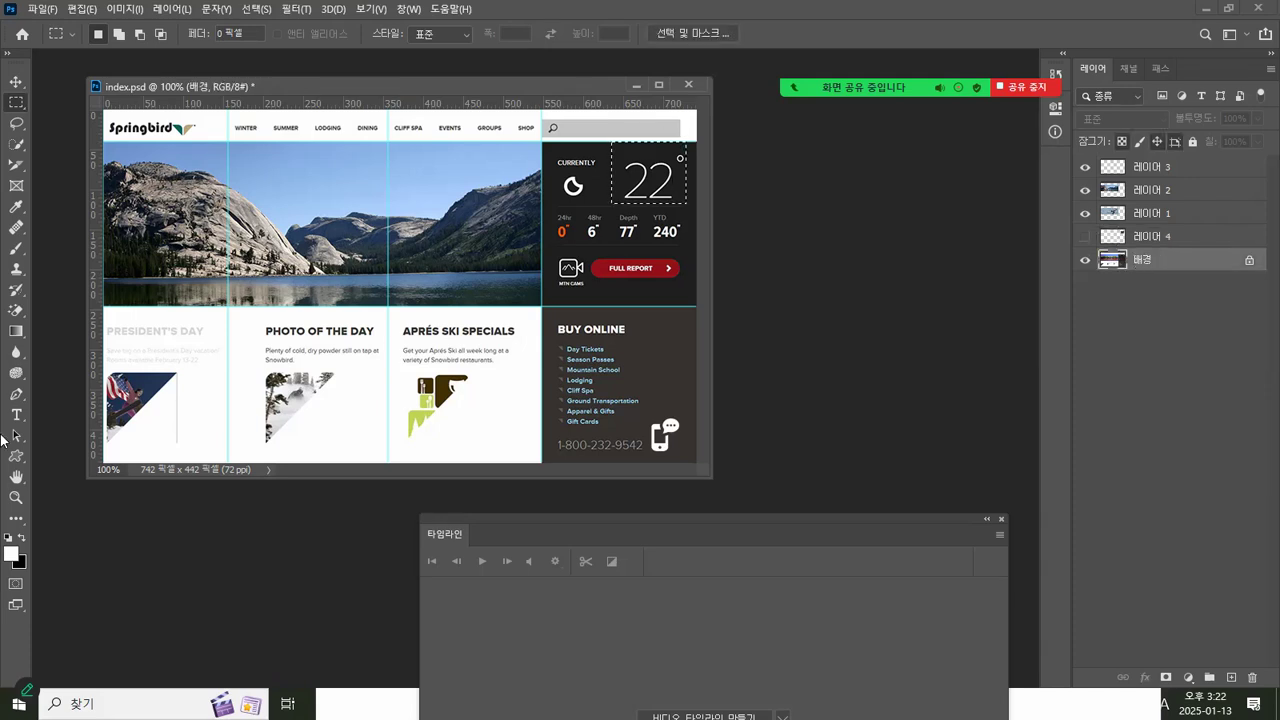
left_click(16, 207)
left_click(604, 180)
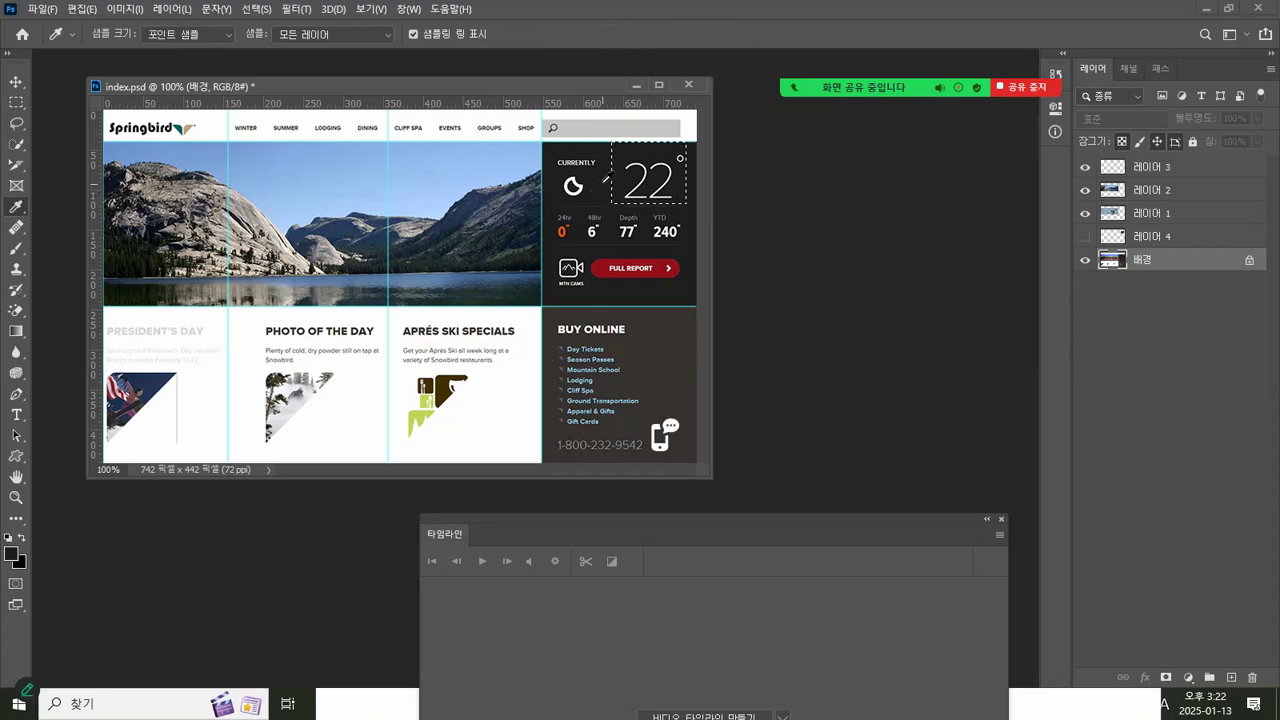
key("alt+BackSpace")
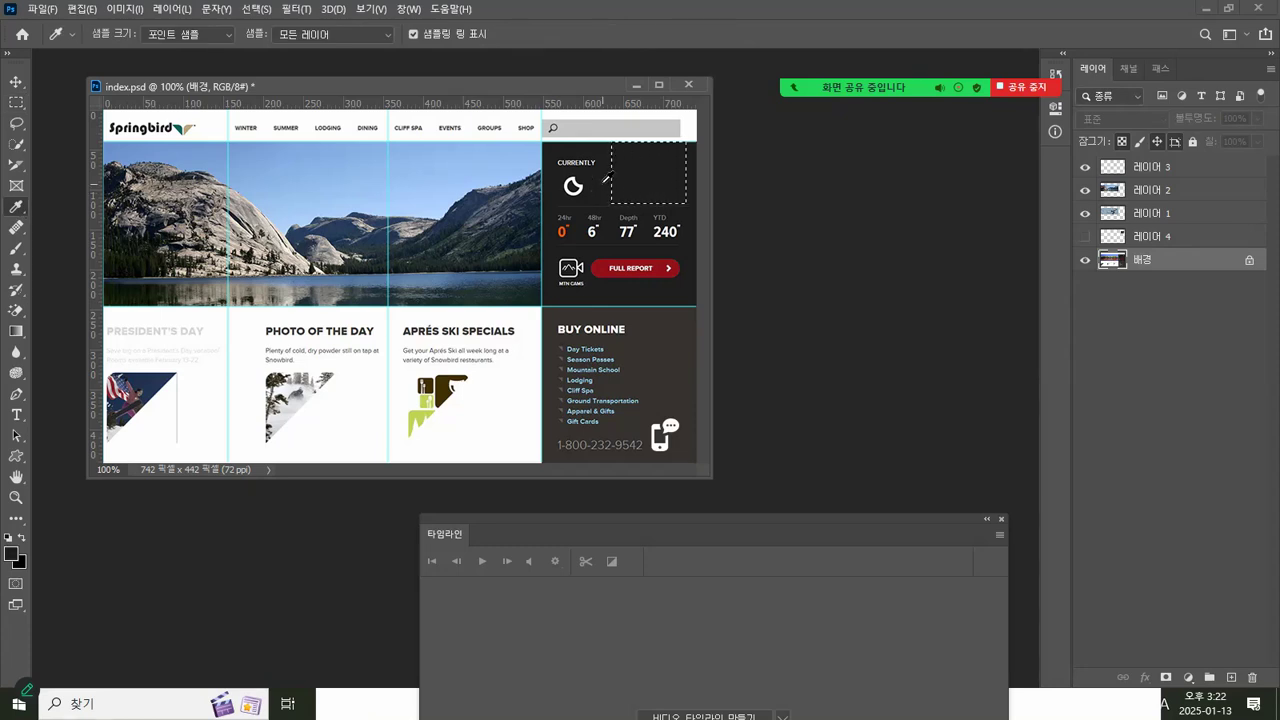
key("ctrl+d")
Step: Toggle 레이어 4 on and off to check the temperature's blinking effect, leaving the layer hidden
left_click(16, 102)
left_click(1085, 237)
left_click(1085, 237)
left_click(1085, 237)
left_click(1084, 237)
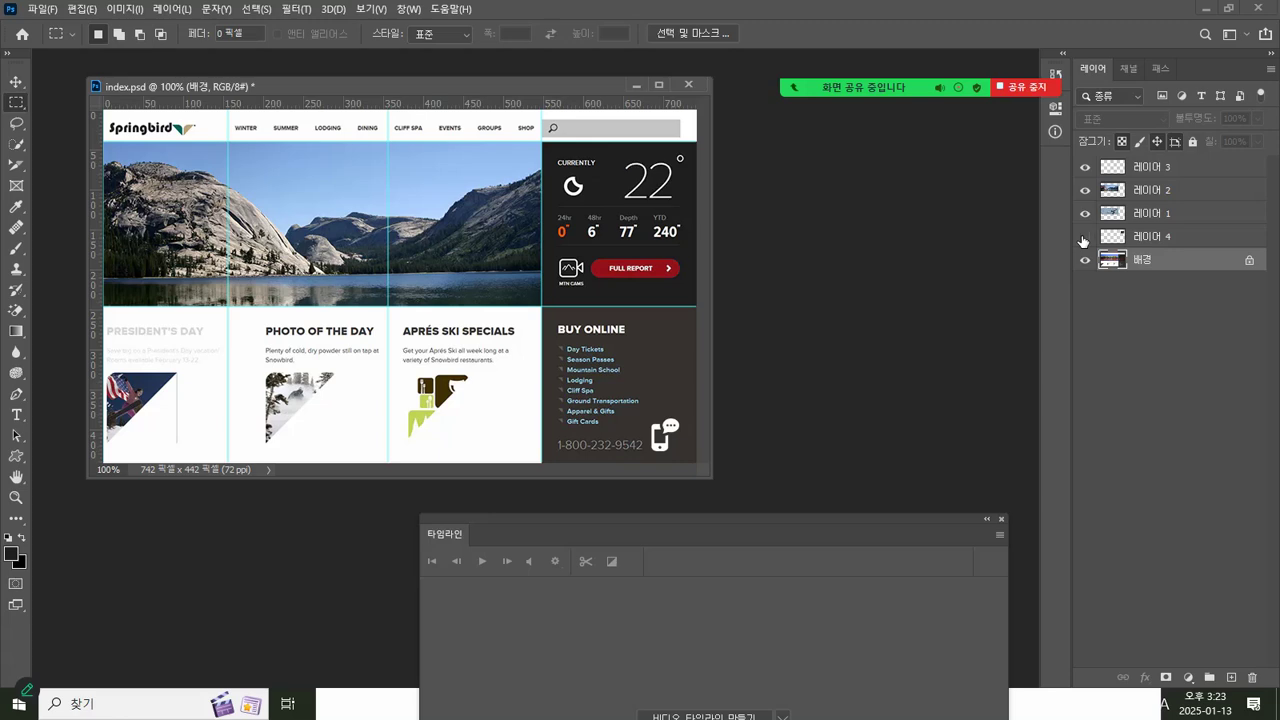
left_click(1084, 237)
Step: Create a frame animation timeline for index.psd and arrange its widened document window above the timeline
left_click_drag(725, 525, 1057, 251)
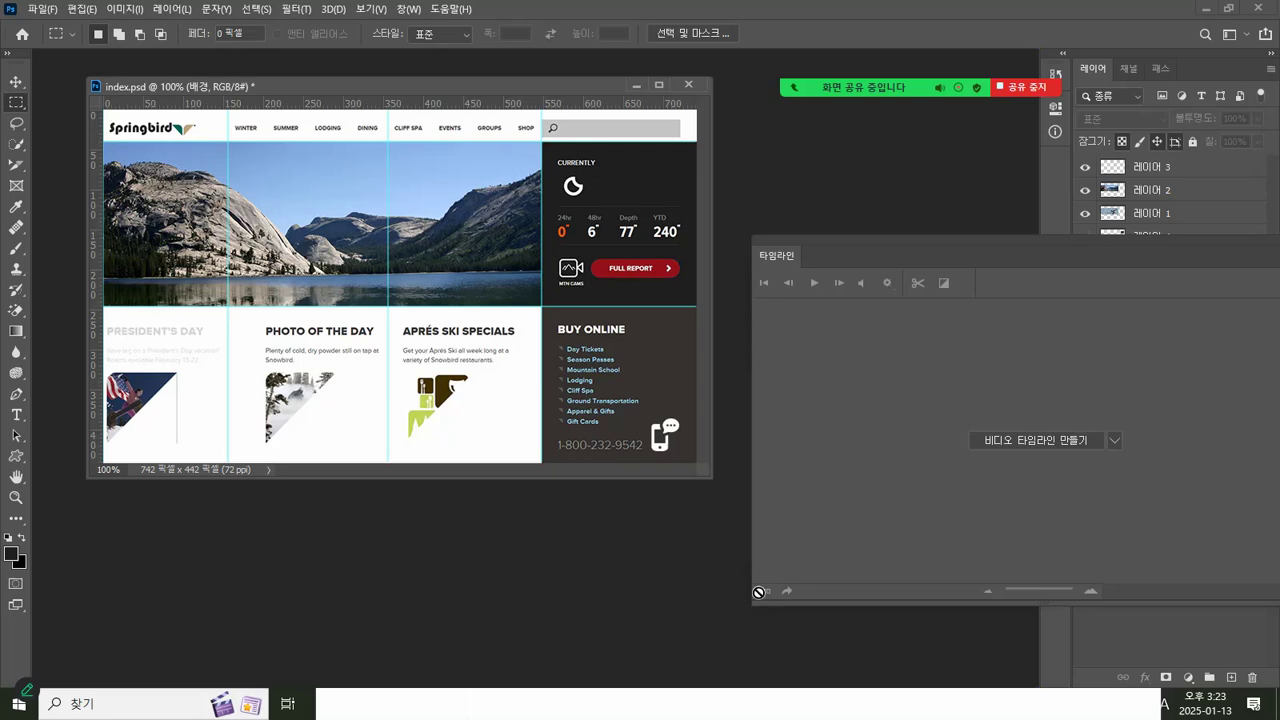
left_click(1011, 439)
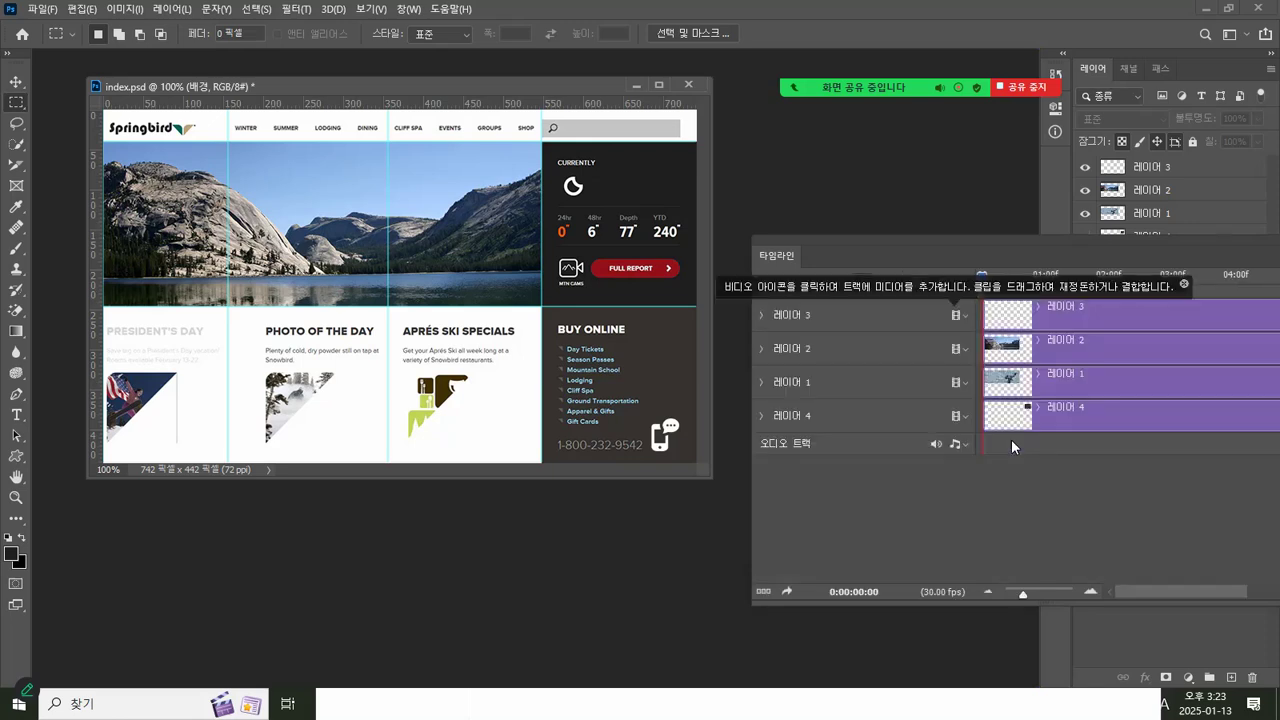
left_click(764, 591)
left_click_drag(865, 239, 376, 524)
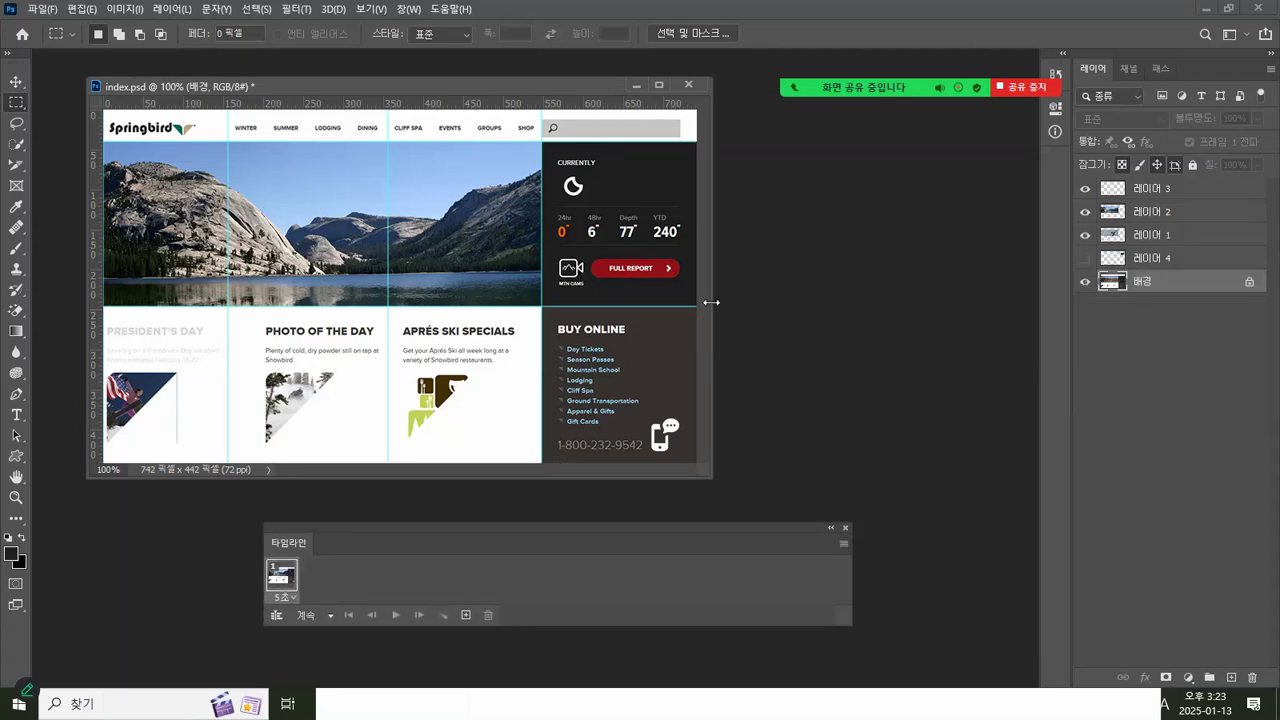
left_click_drag(711, 302, 828, 302)
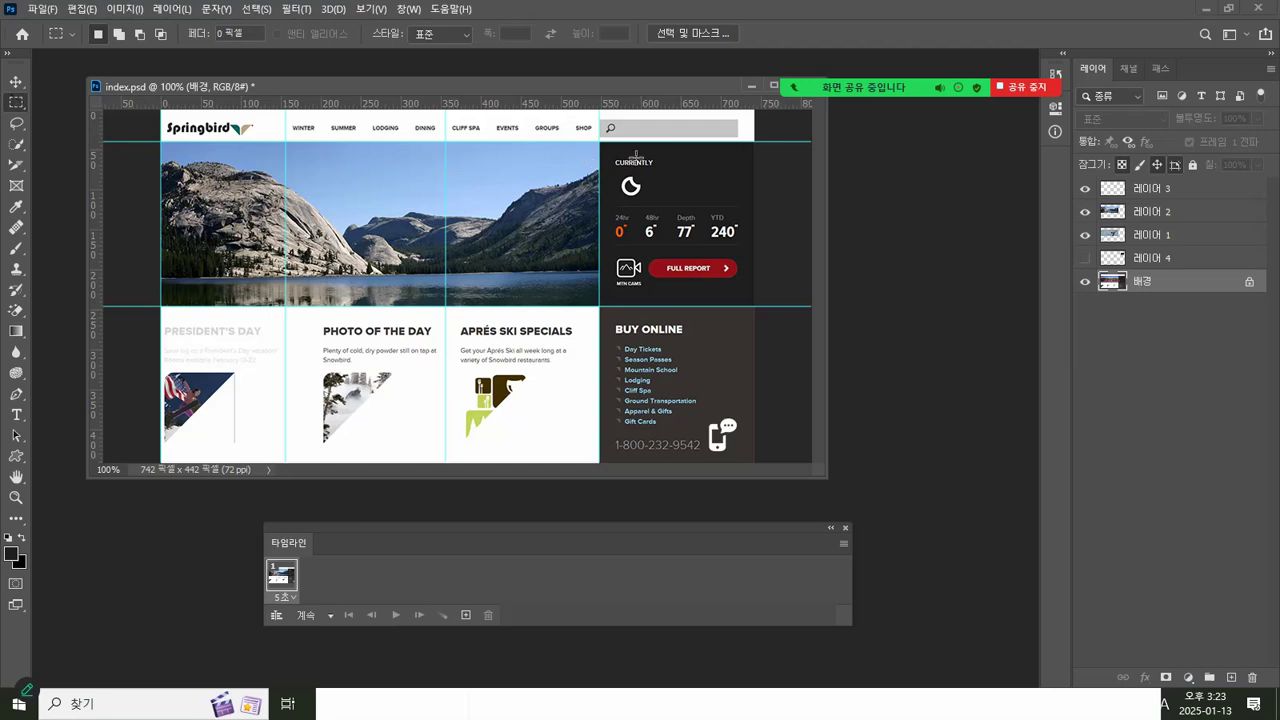
left_click_drag(600, 142, 771, 300)
left_click(777, 257)
left_click_drag(648, 87, 632, 89)
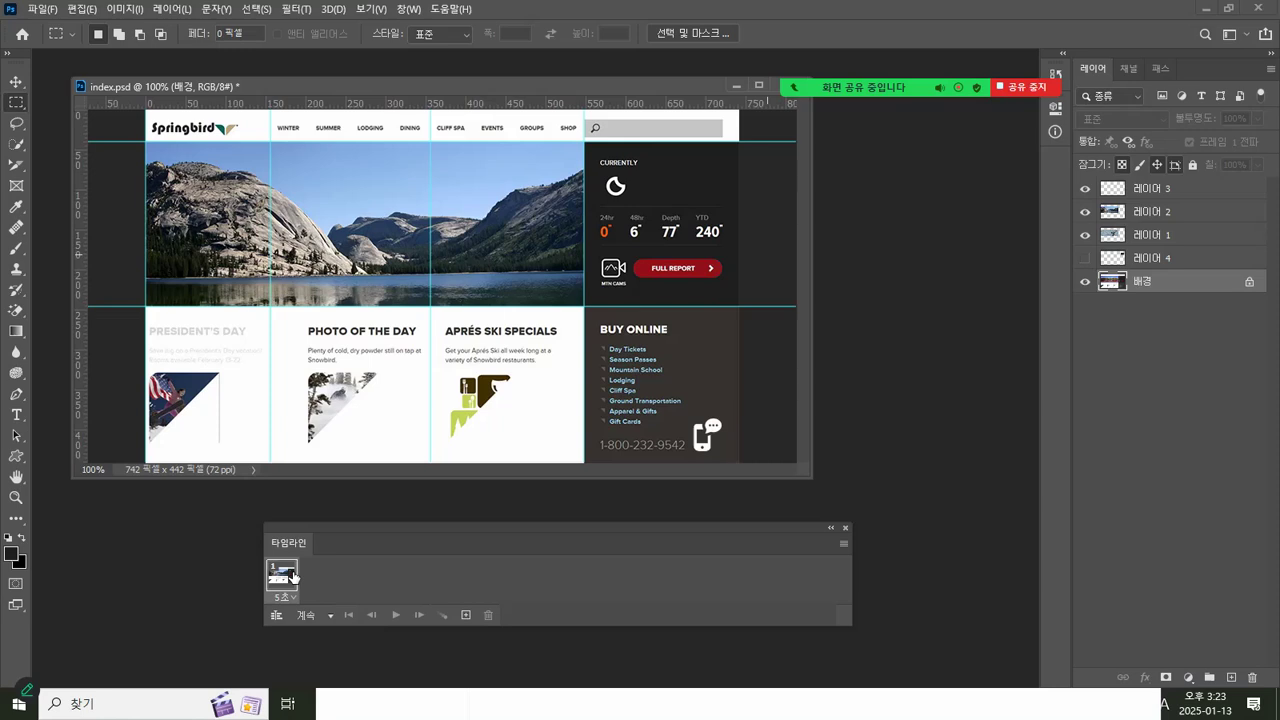
Step: Open index_05.gif from the images folder inside ch10's web folder in Photoshop and float it in its own window
left_click(287, 704)
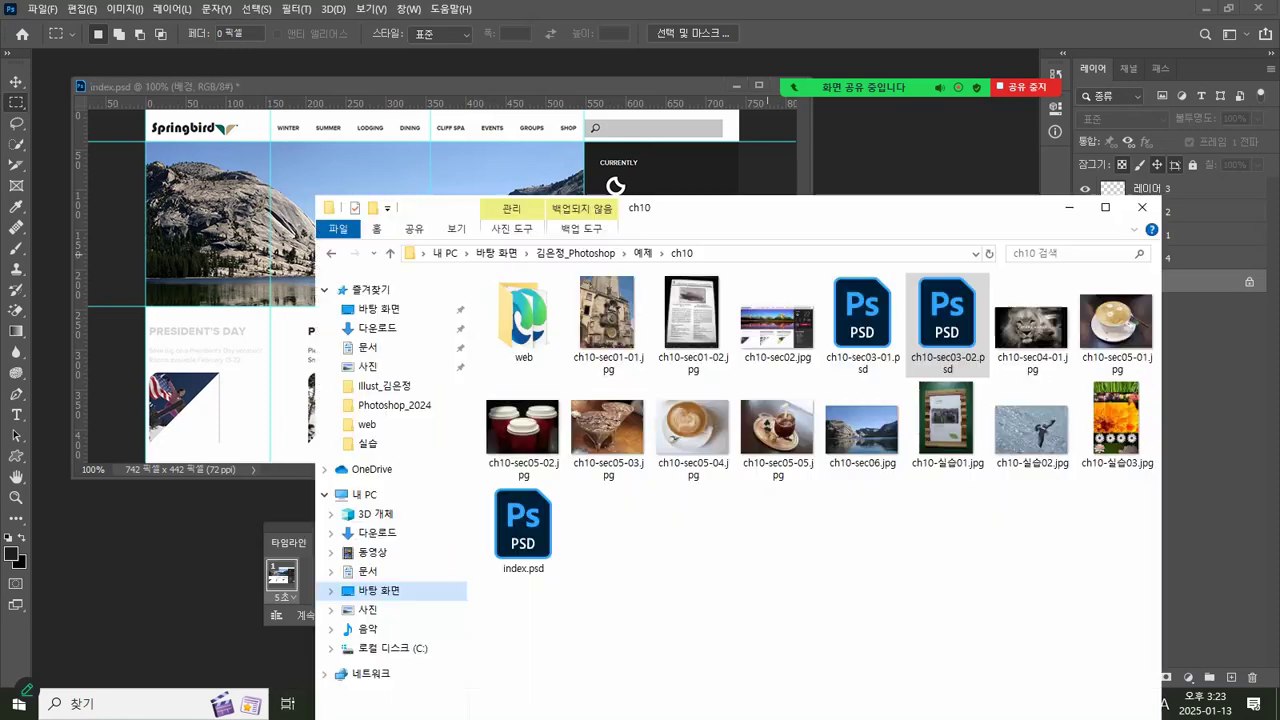
double_click(524, 332)
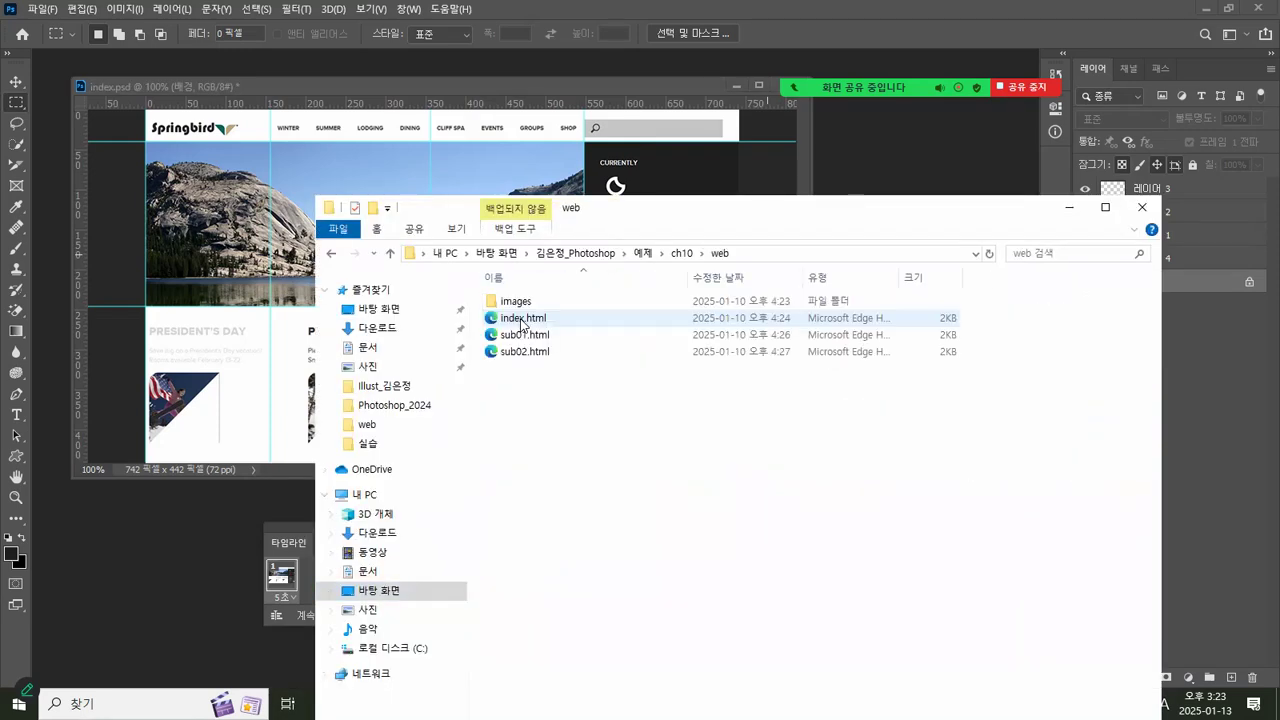
double_click(514, 292)
left_click_drag(858, 306, 905, 149)
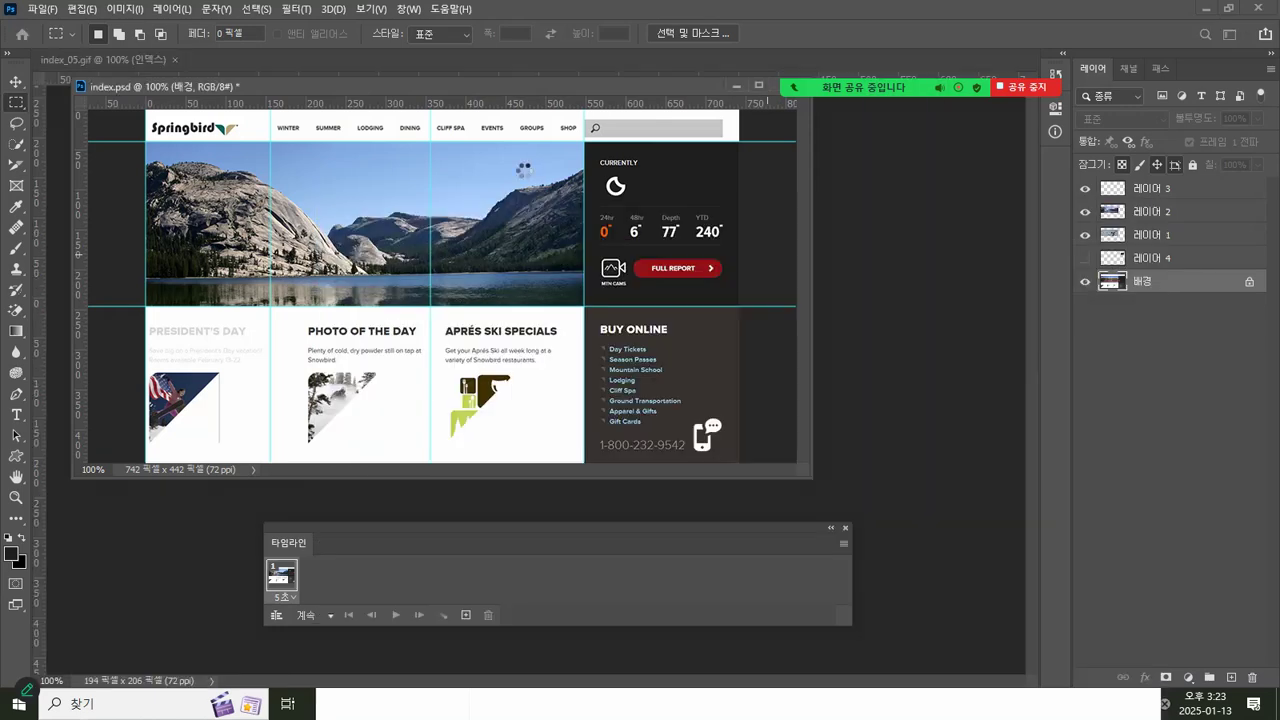
double_click(321, 165)
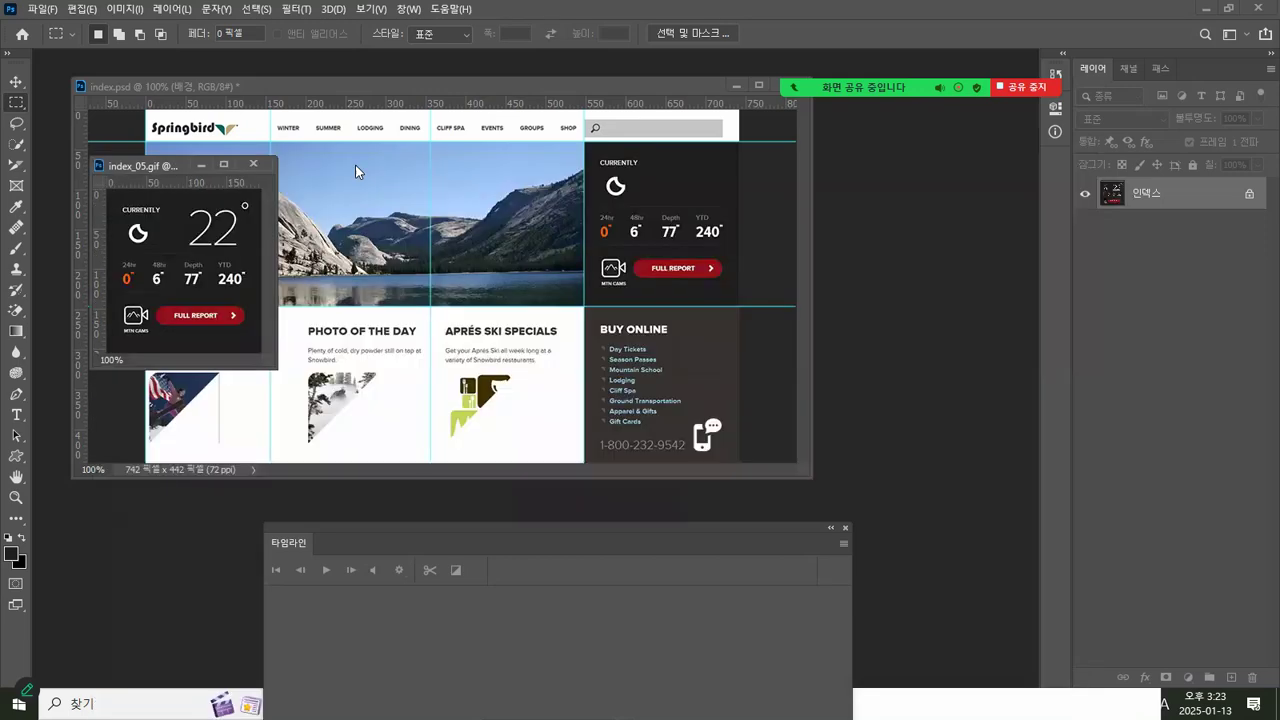
Step: Minimize index.psd, then reposition and widen the index_05.gif window
left_click(446, 123)
left_click(735, 85)
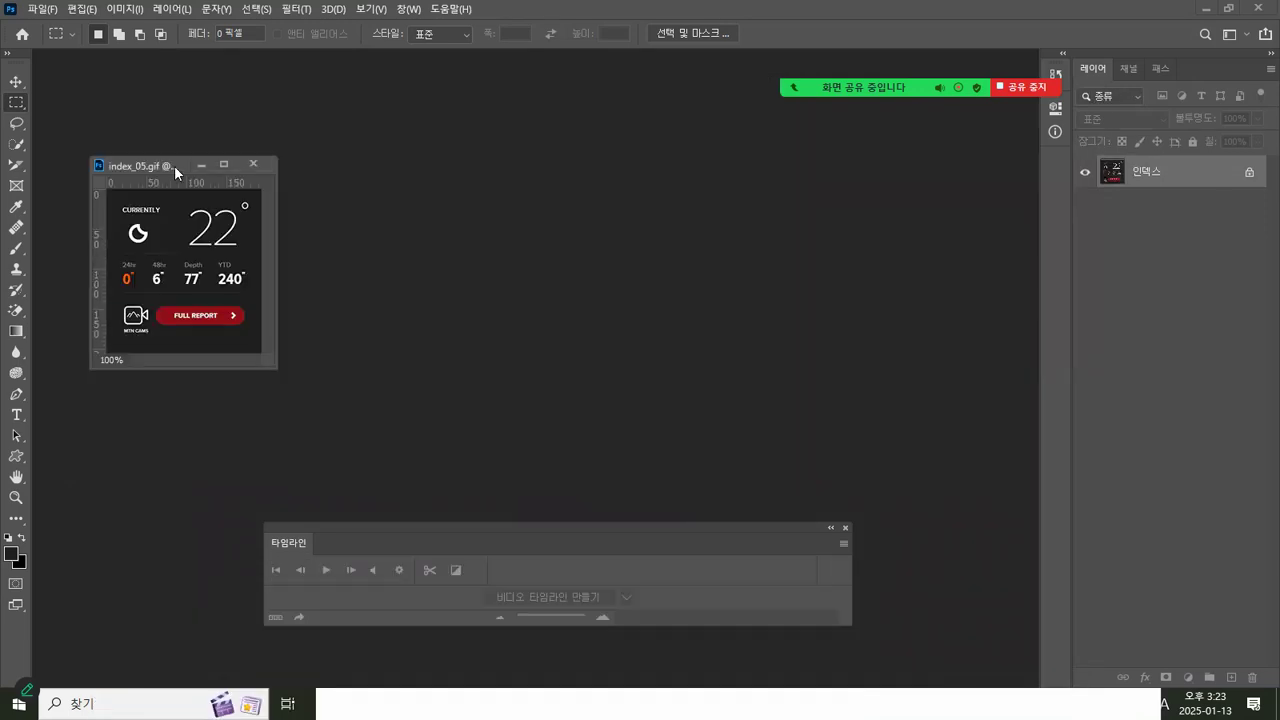
left_click_drag(174, 165, 208, 116)
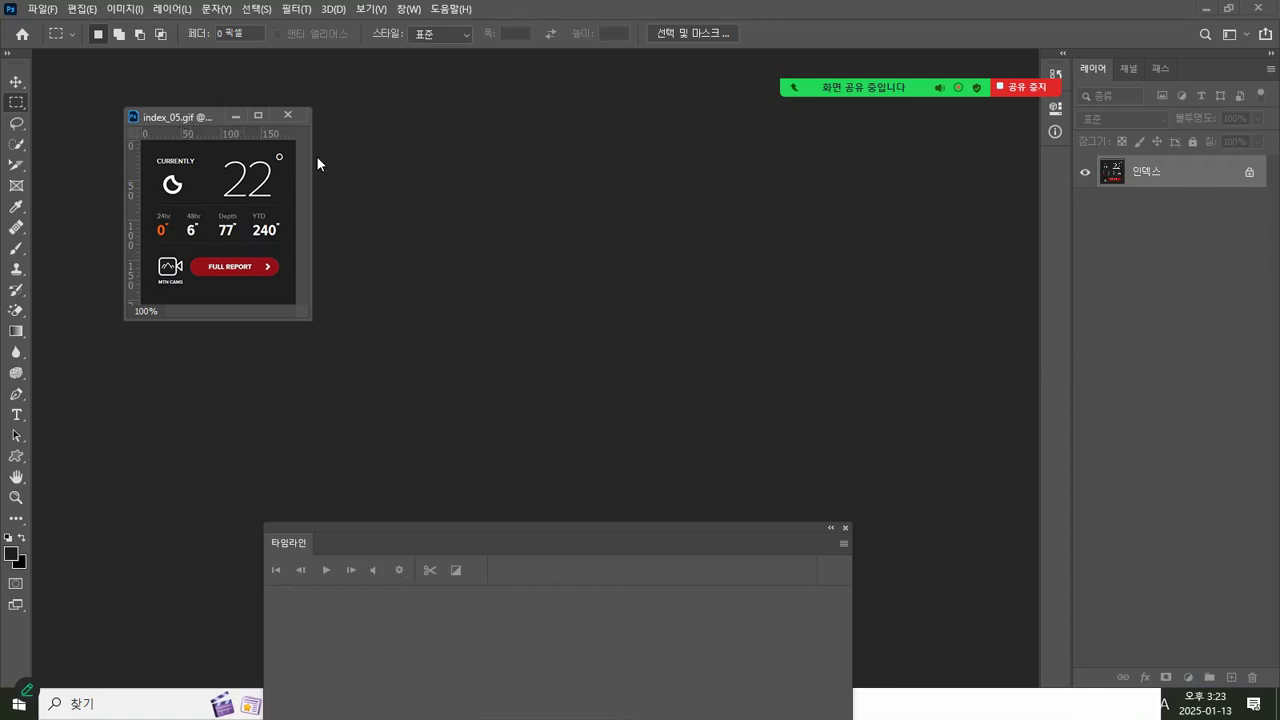
left_click_drag(307, 154, 476, 154)
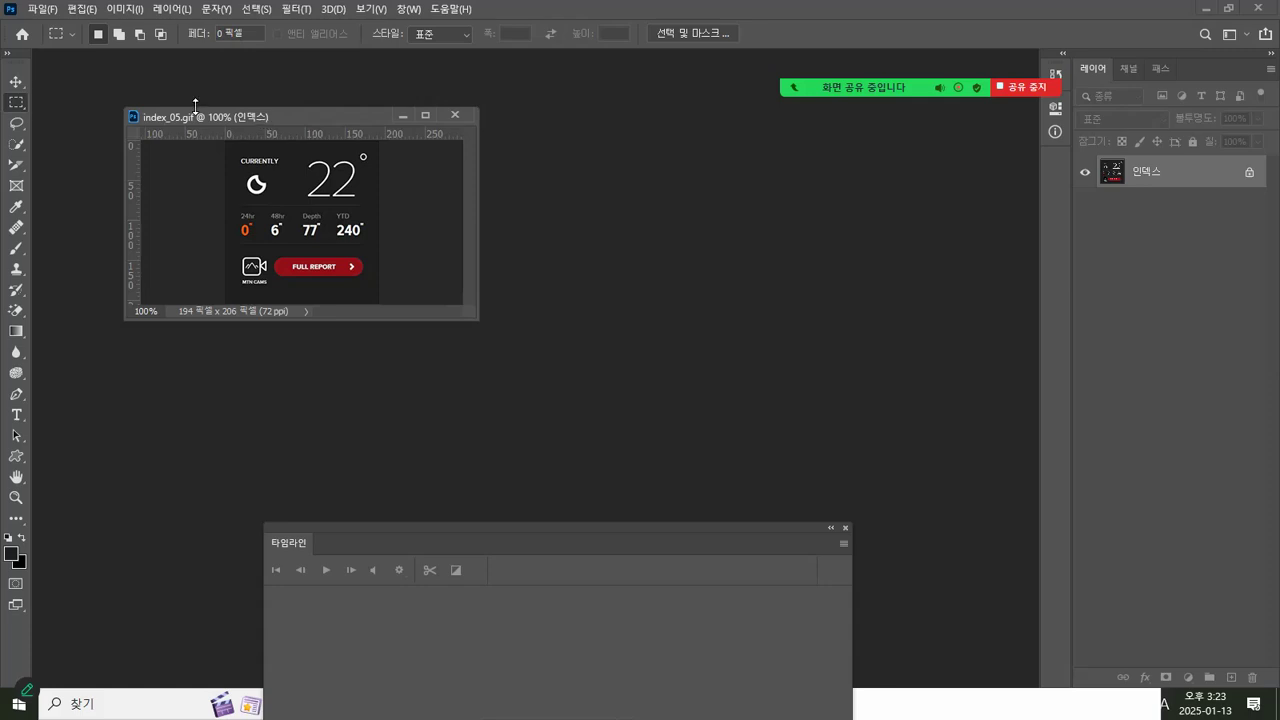
Step: Check the color mode of index_05.gif and whether filters are available for it
left_click(126, 9)
mouse_move(207, 27)
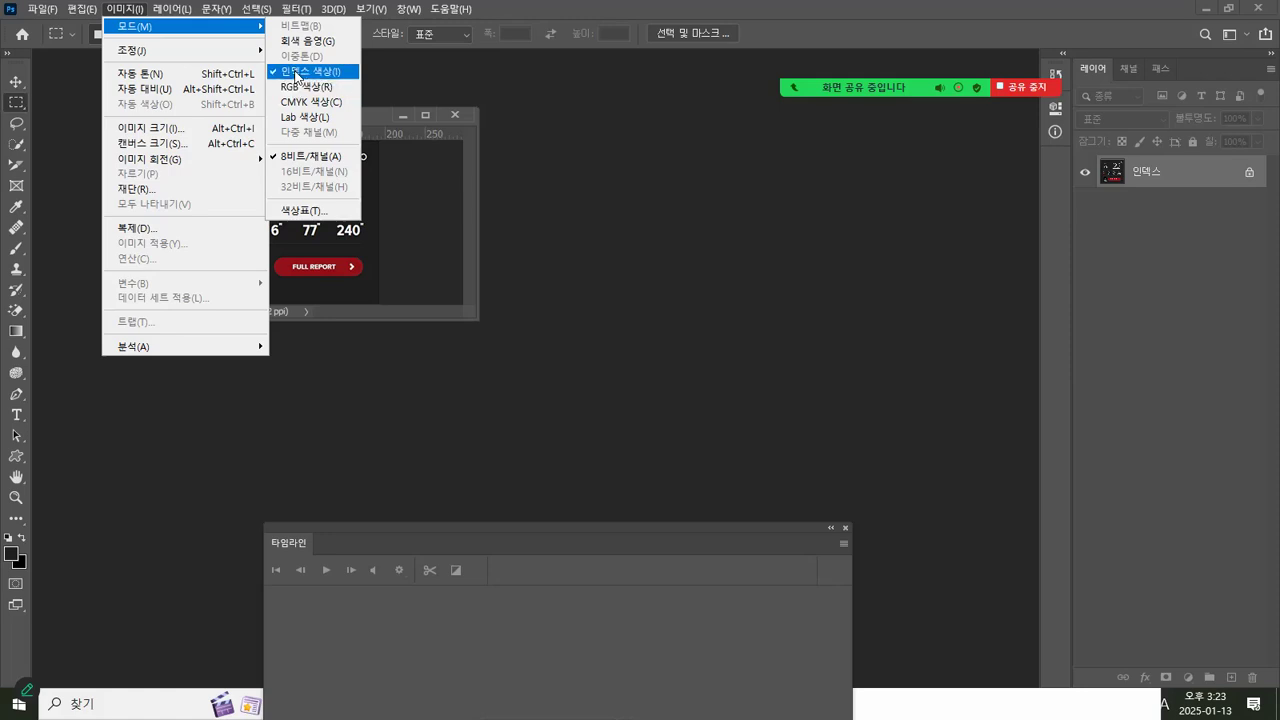
left_click(279, 190)
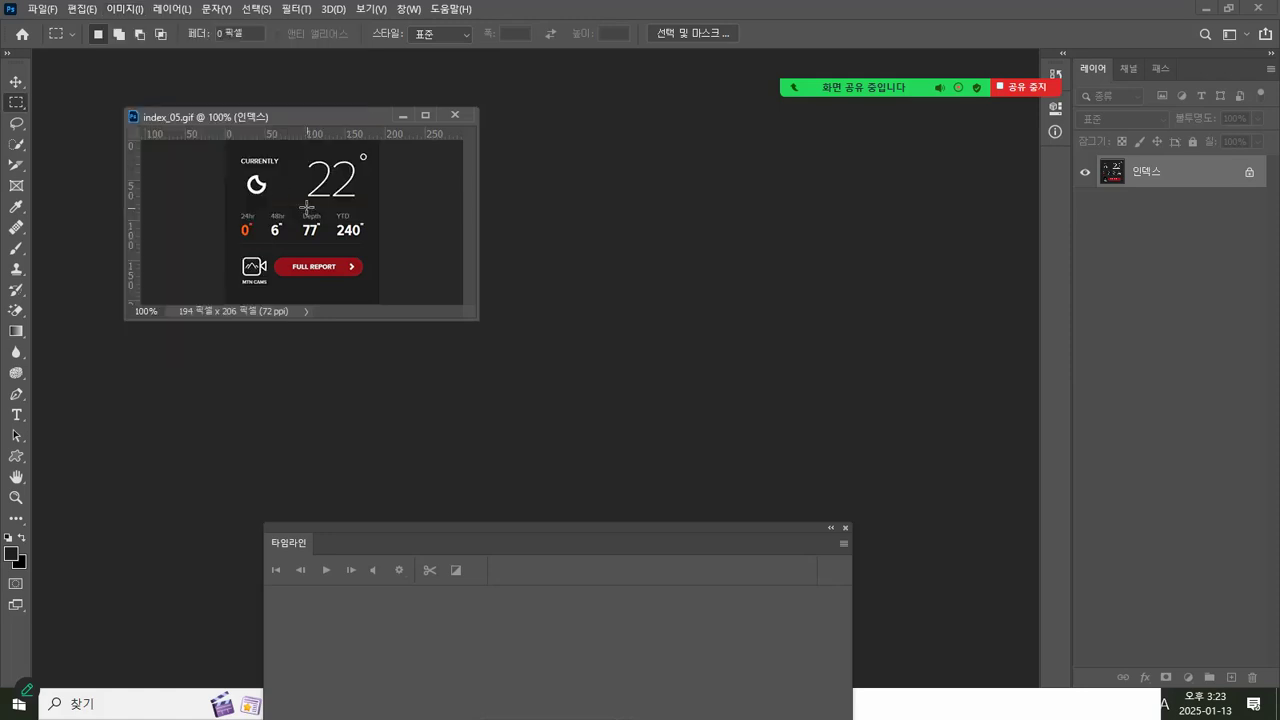
left_click(295, 9)
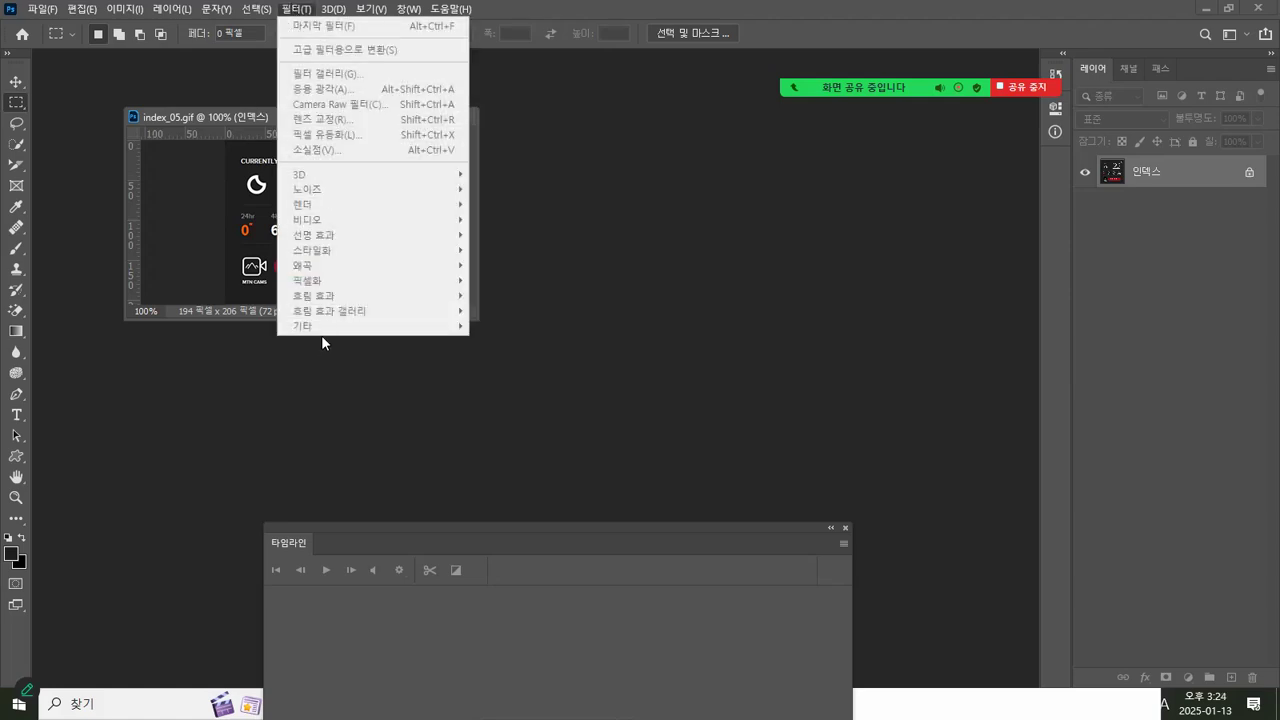
left_click(250, 141)
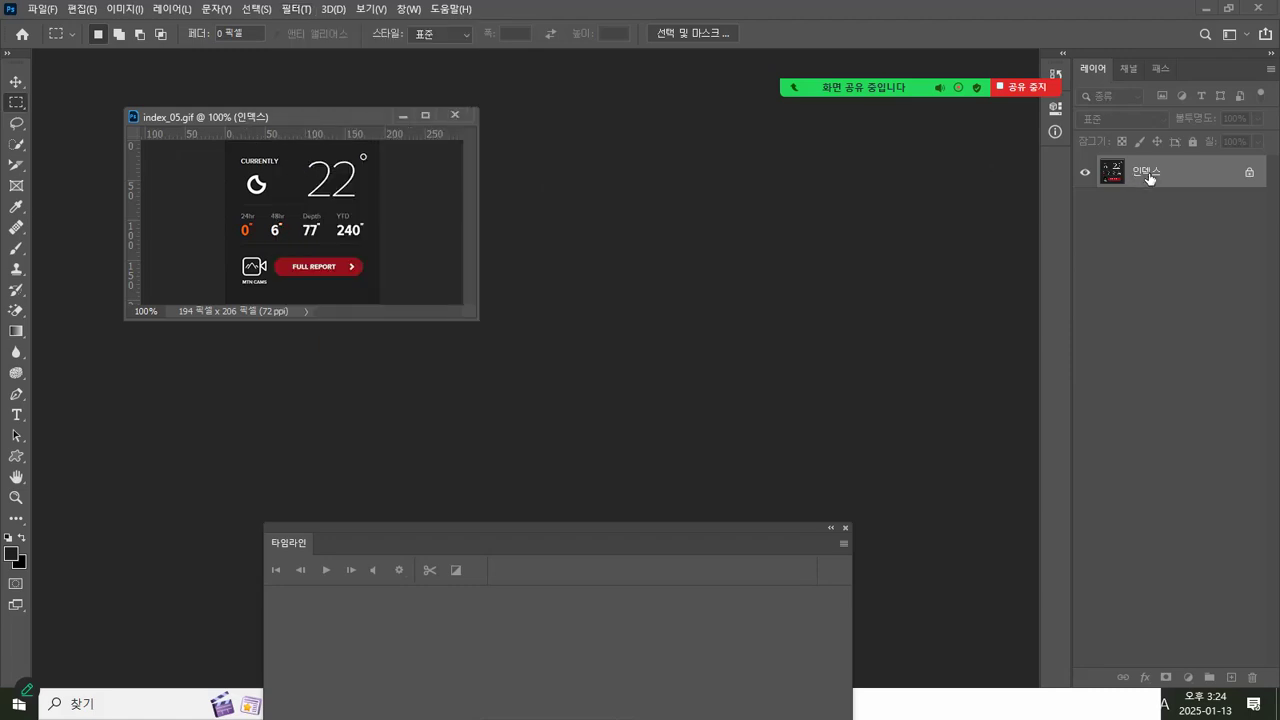
left_click_drag(316, 116, 336, 133)
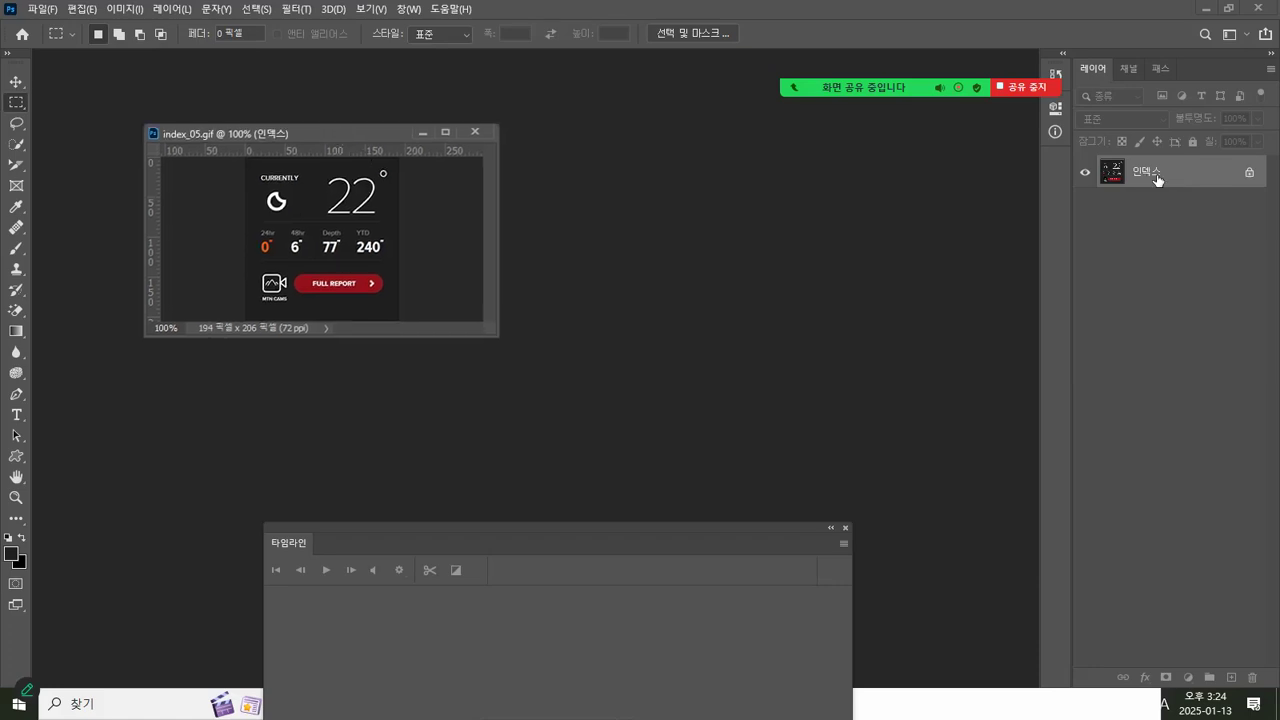
Step: Convert index_05.gif to RGB color mode and check the filter availability again
left_click(124, 9)
mouse_move(151, 33)
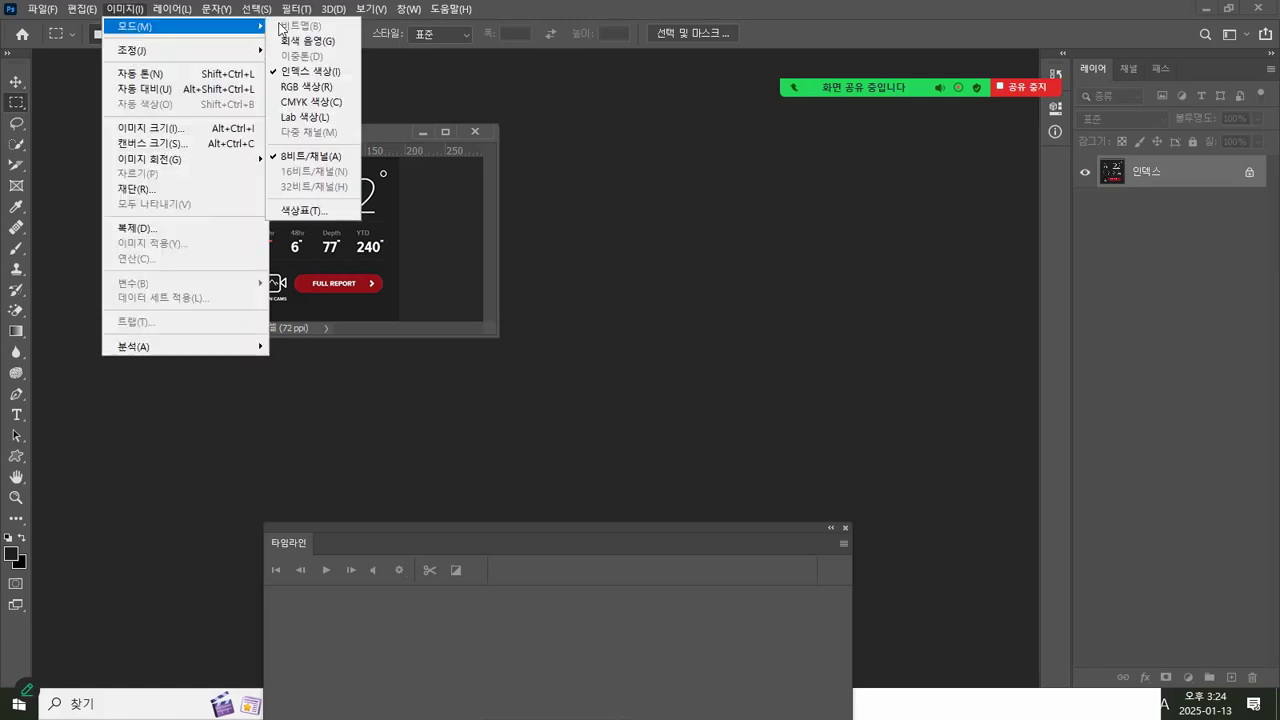
left_click(297, 88)
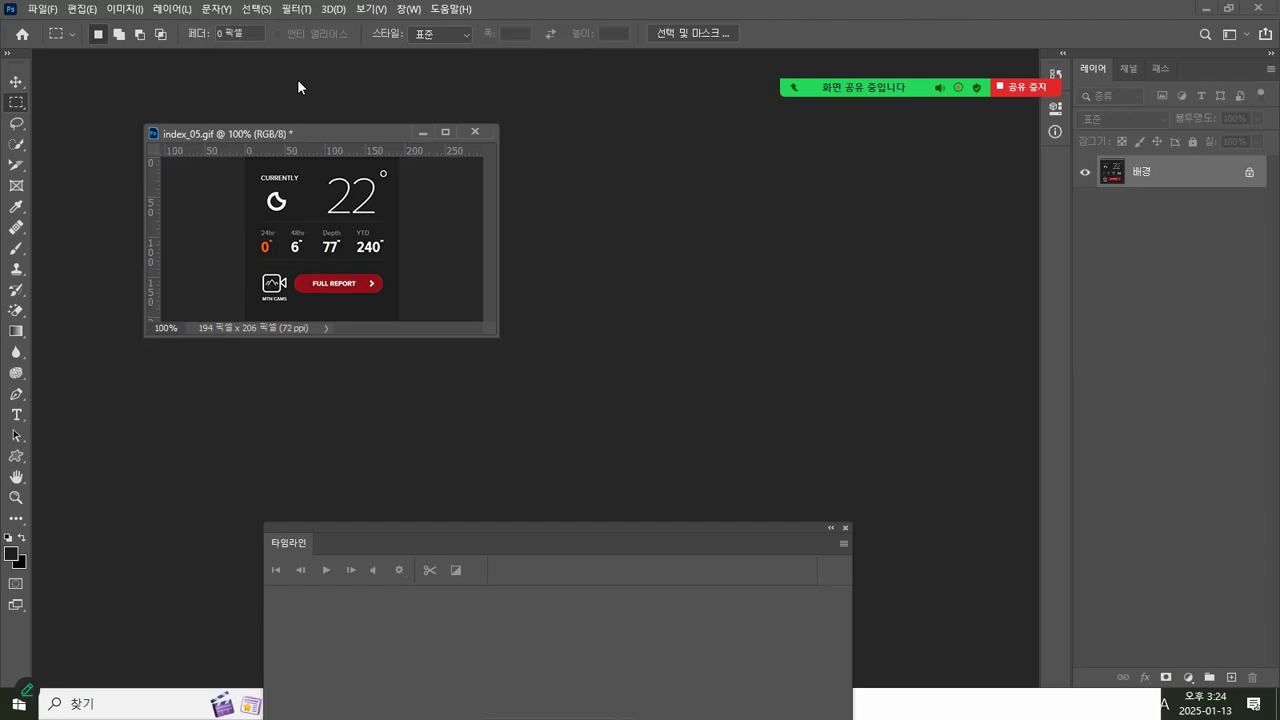
left_click(293, 12)
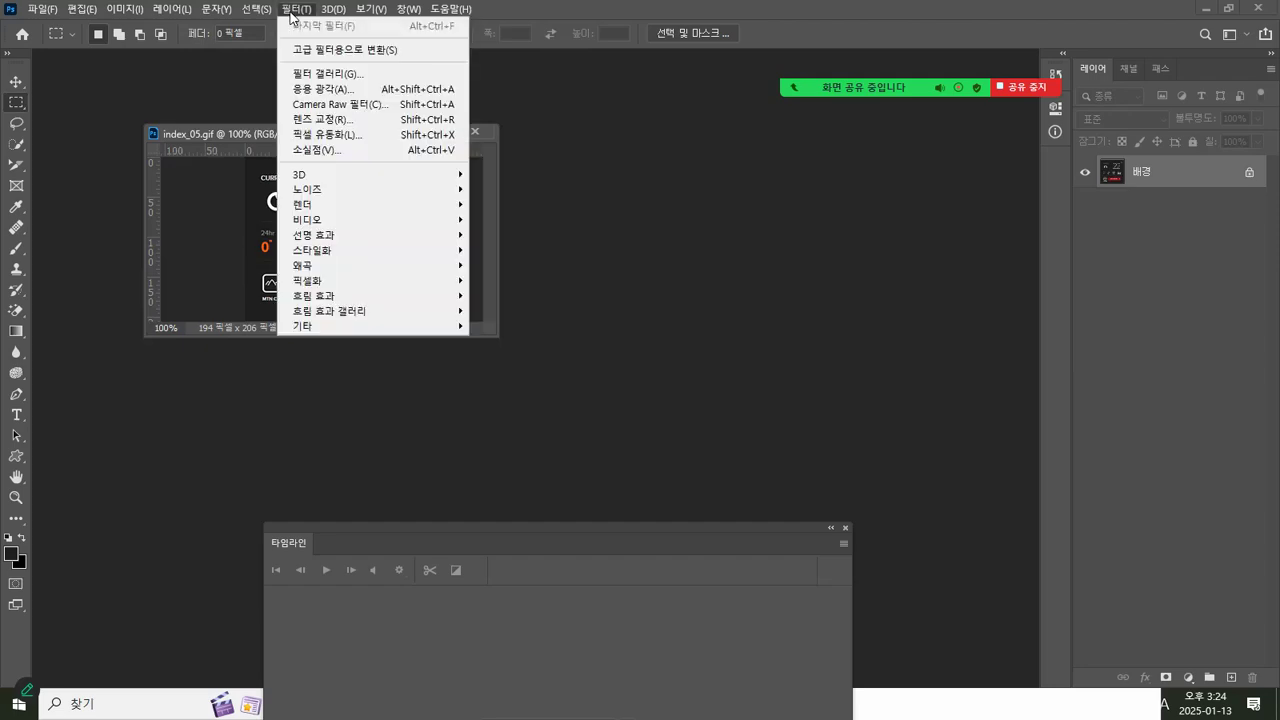
left_click(273, 126)
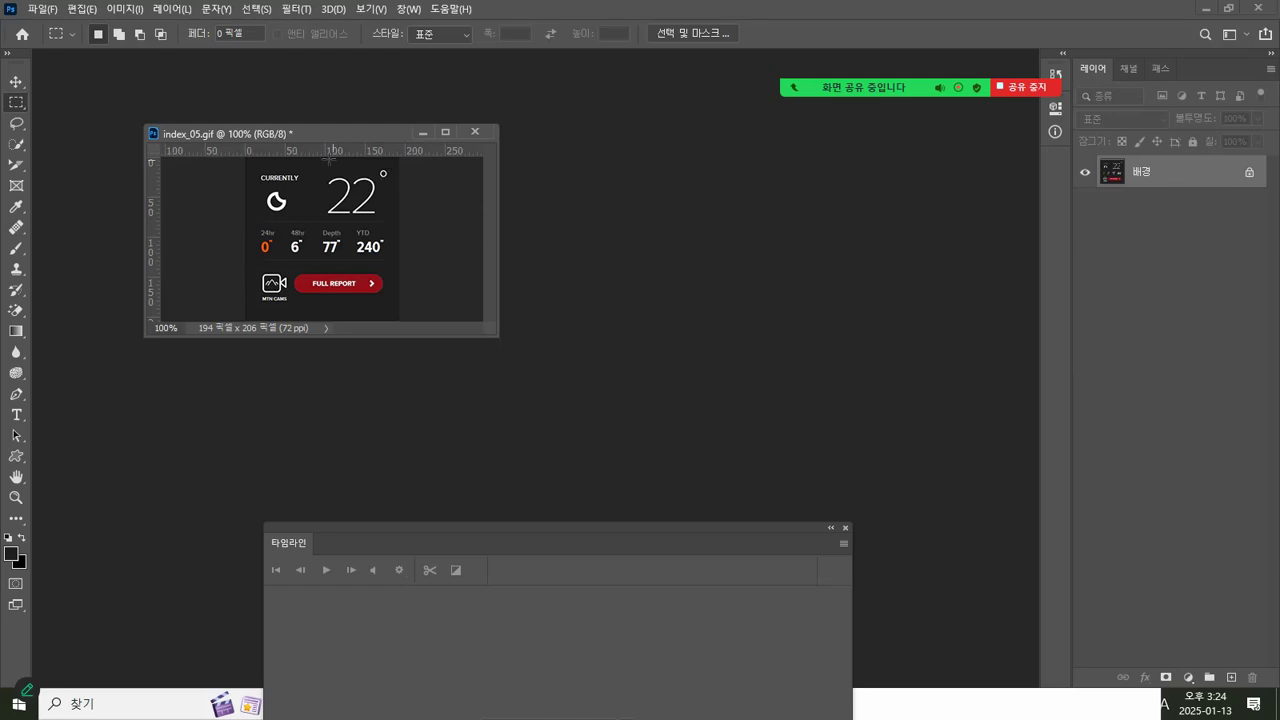
Step: Copy the 22° temperature area onto a new layer, and with the copy hidden fill that area on 배경 with the dark foreground color
left_click_drag(355, 167, 396, 208)
key("ctrl+shift+alt+n")
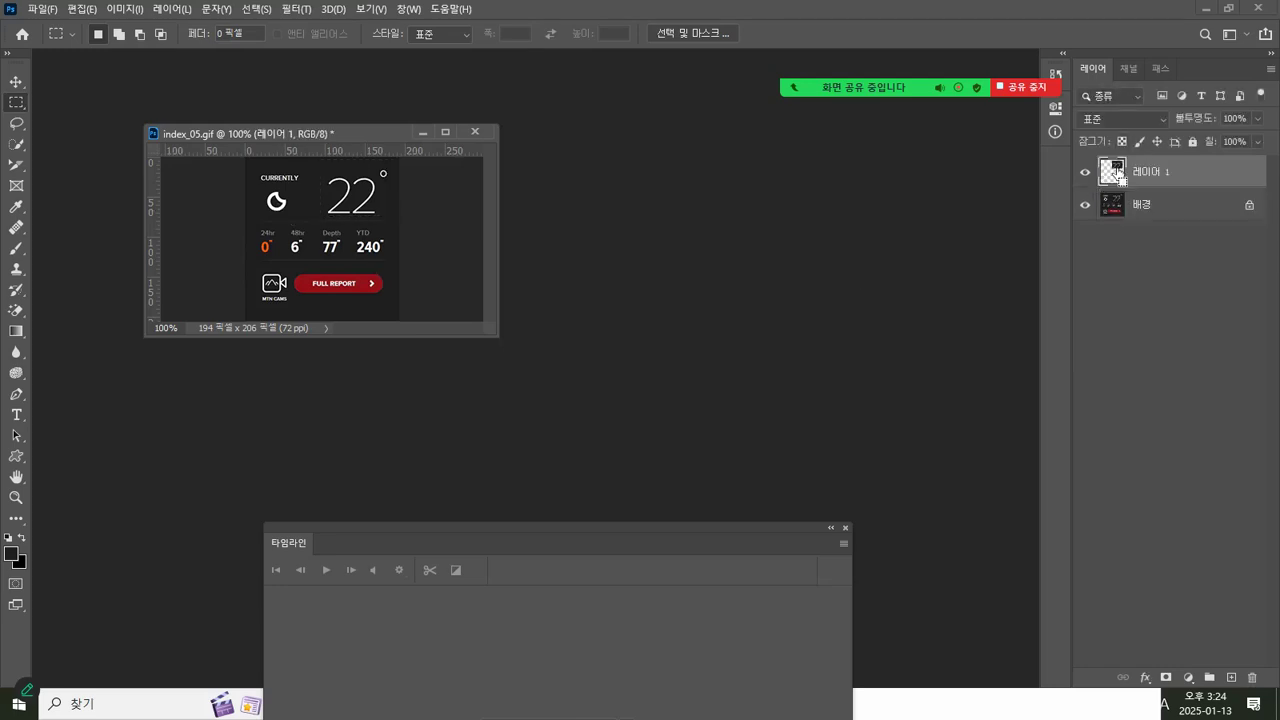
left_click(1112, 172, "ctrl")
left_click(1085, 172)
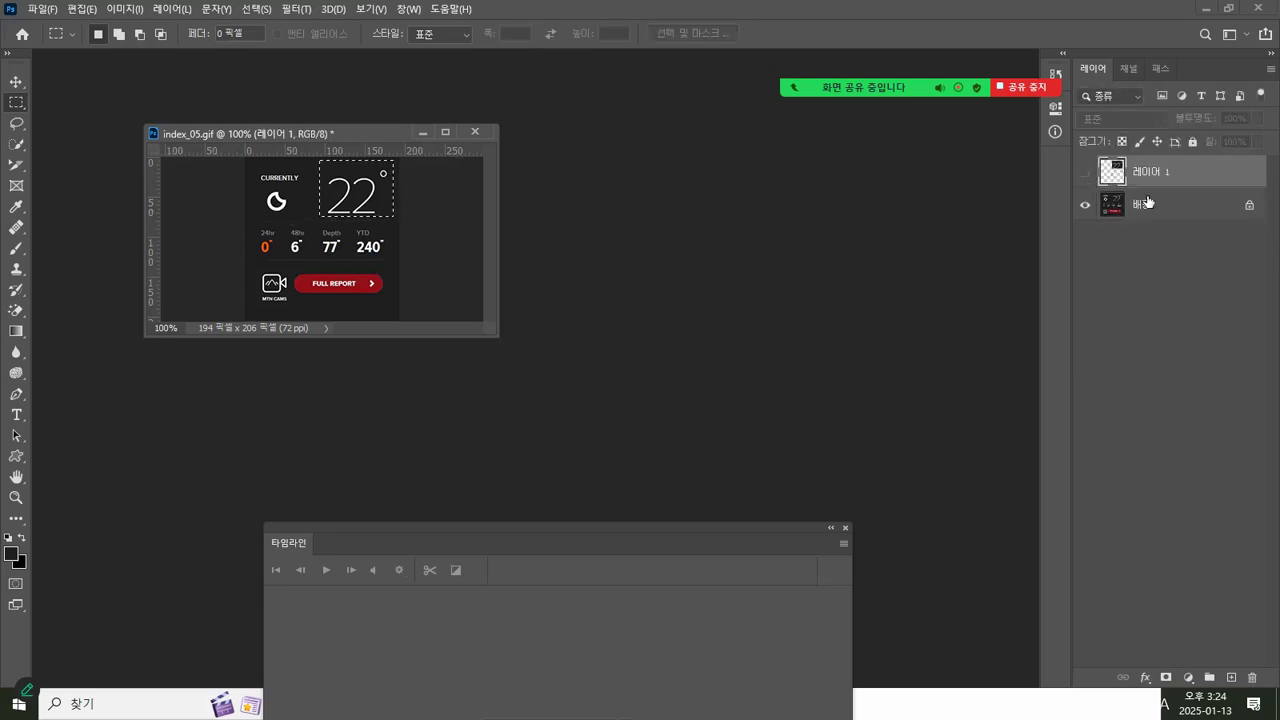
left_click(1148, 206)
key("Delete")
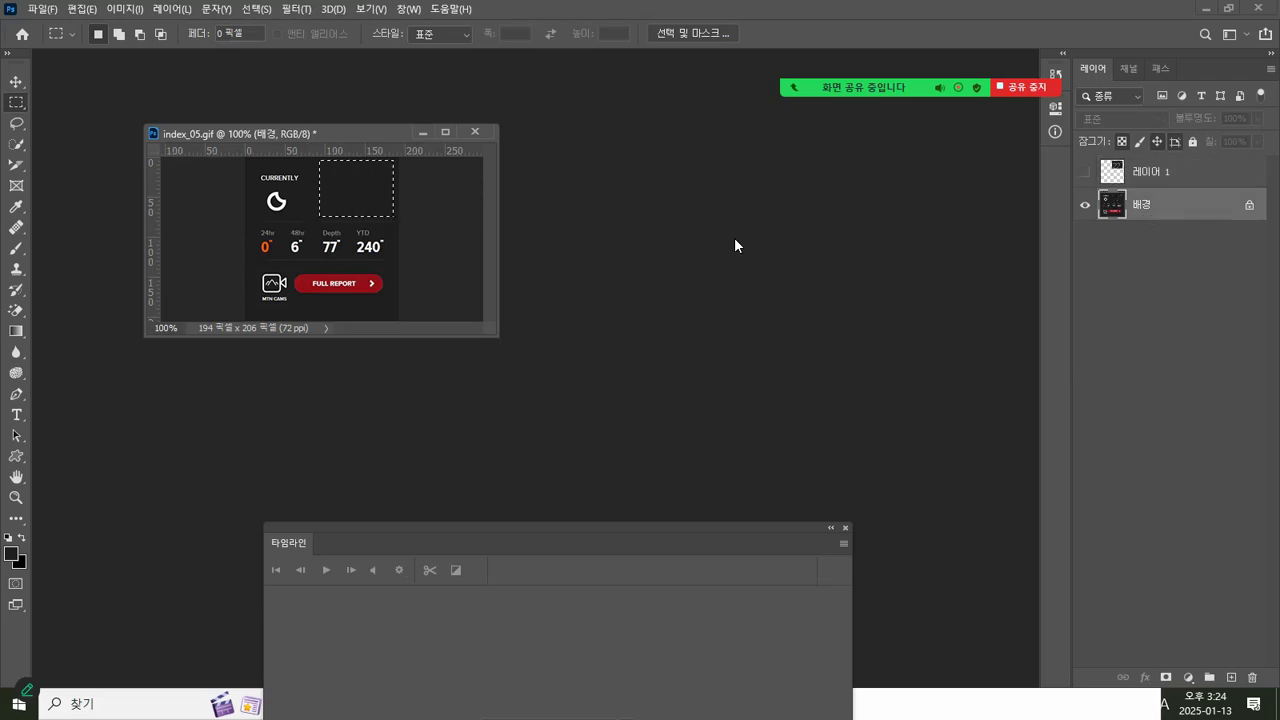
left_click(310, 196)
Step: Toggle 레이어 1 on and off to check the temperature's blinking effect, leaving the layer visible
left_click(1084, 172)
left_click(1082, 173)
left_click(1082, 173)
left_click(1082, 173)
left_click(1082, 173)
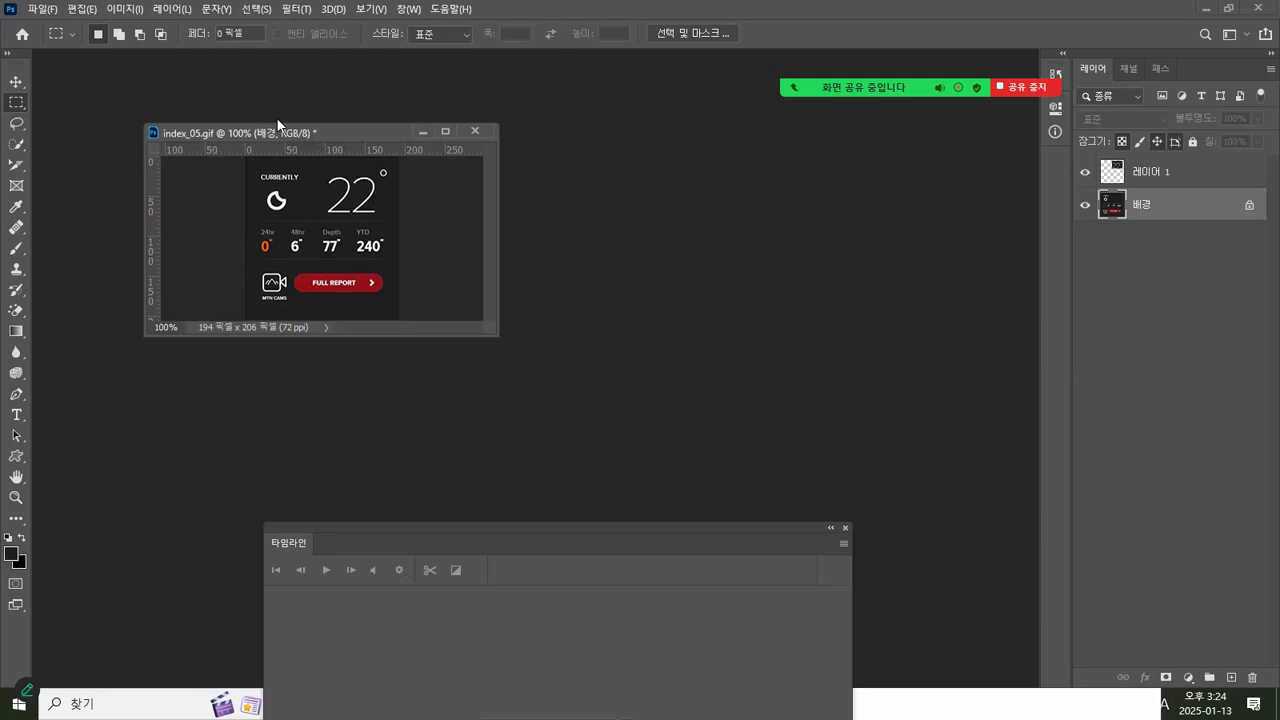
Step: Create a frame animation timeline for index_05.gif and place it below the document window
left_click_drag(312, 141, 249, 118)
left_click_drag(488, 526, 661, 142)
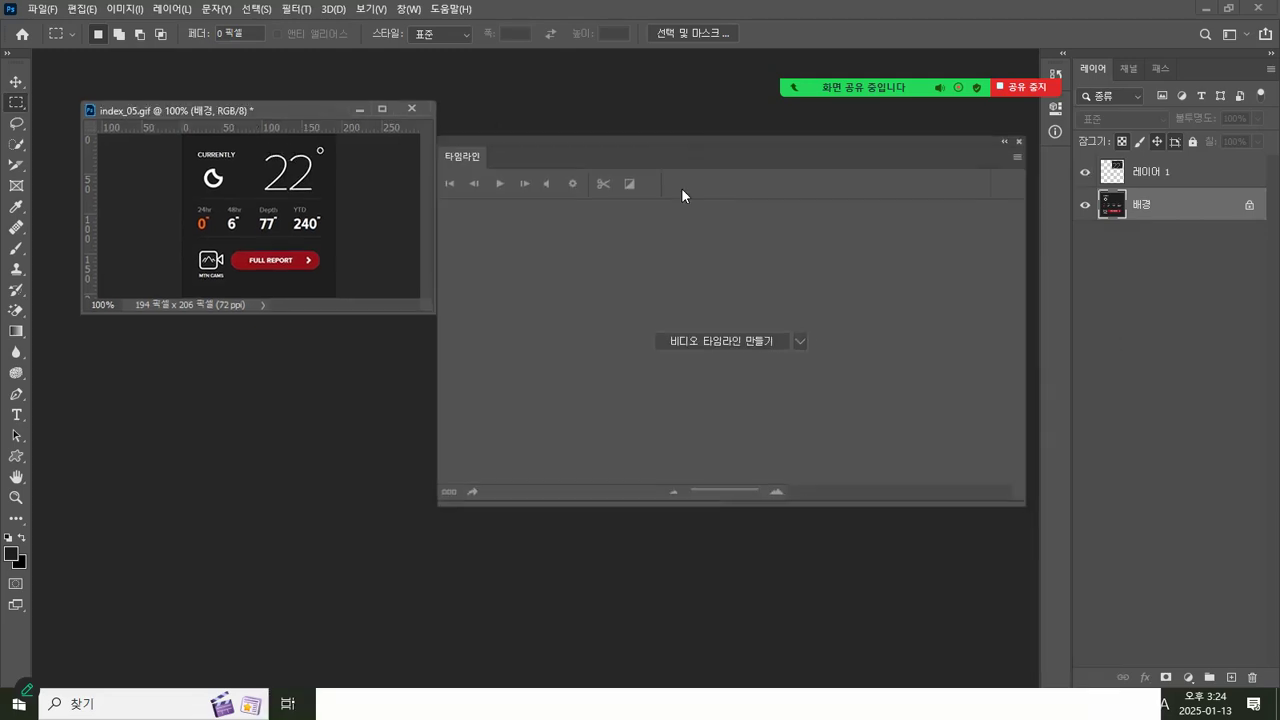
left_click(701, 344)
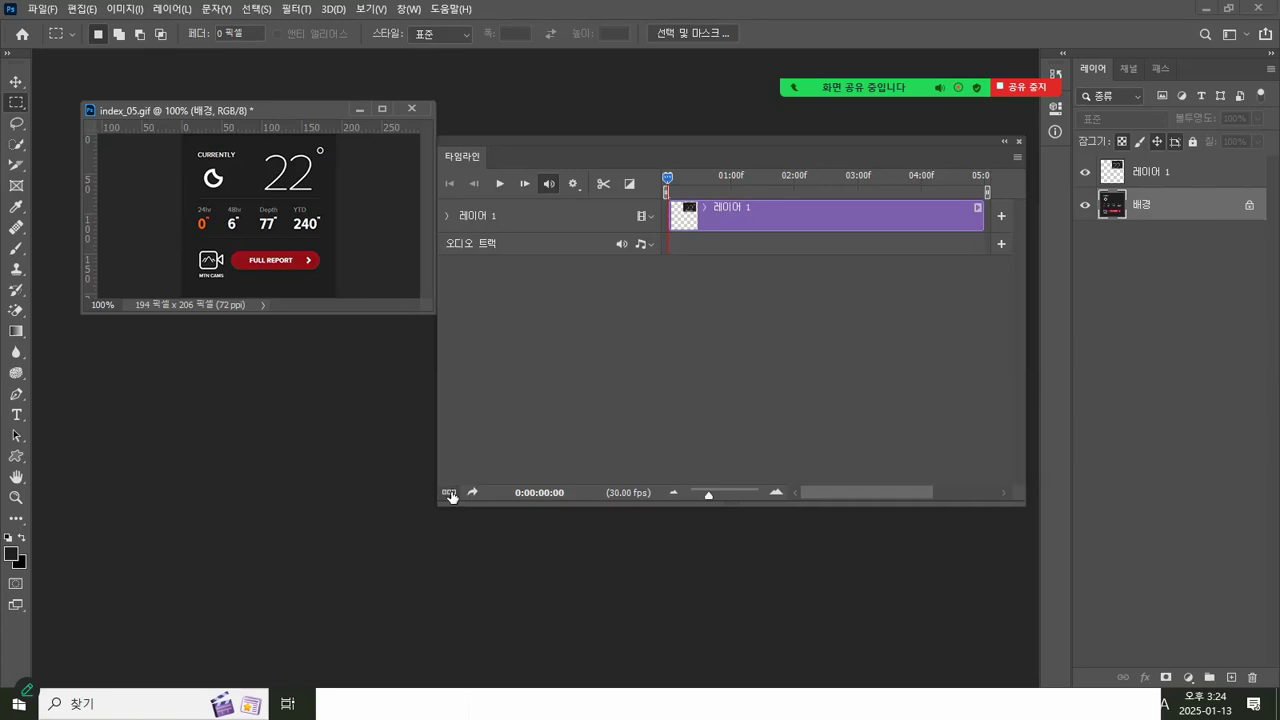
left_click(448, 492)
left_click_drag(600, 152, 505, 330)
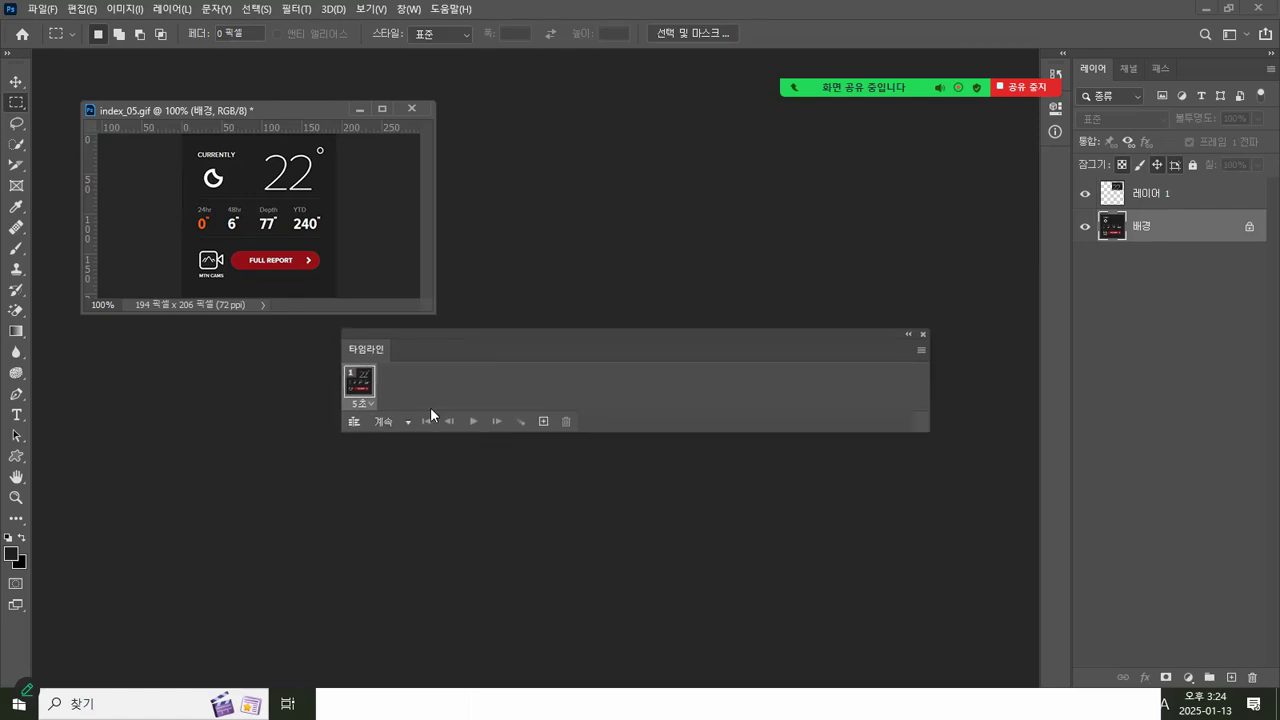
Step: Set the first frame's delay to 0.1 seconds and hide 레이어 1 in that frame
left_click(362, 404)
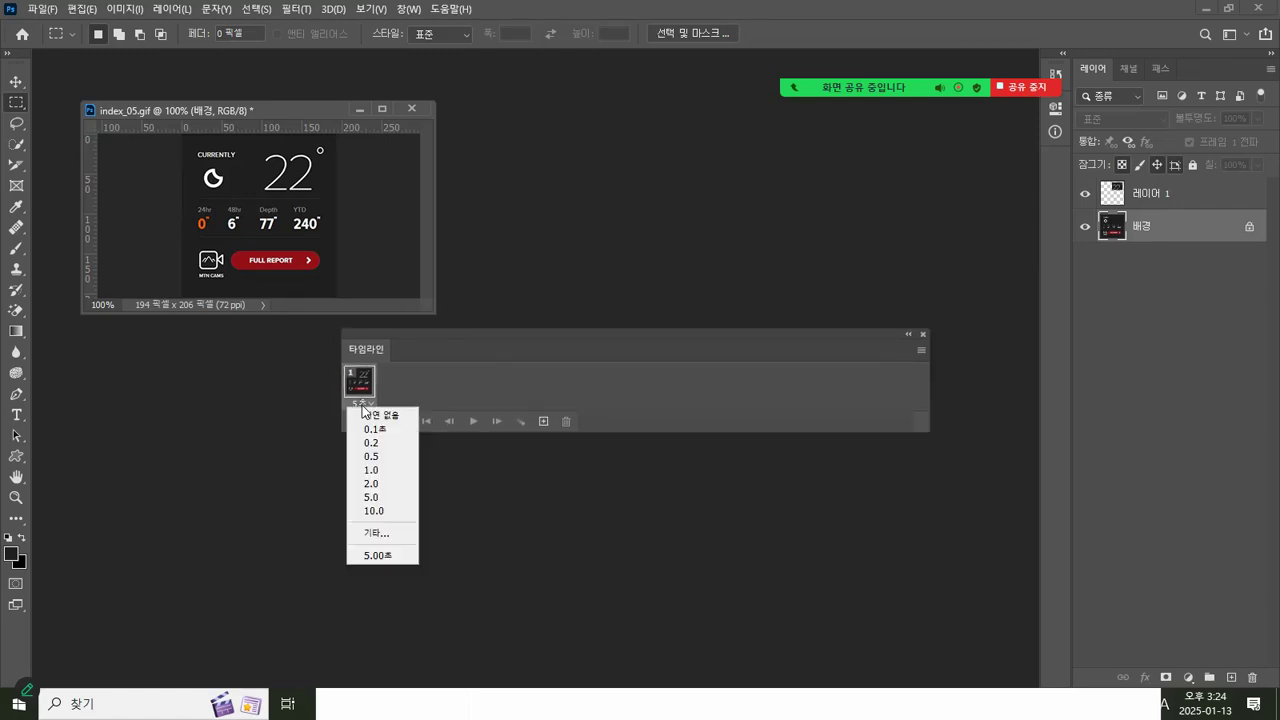
left_click(385, 430)
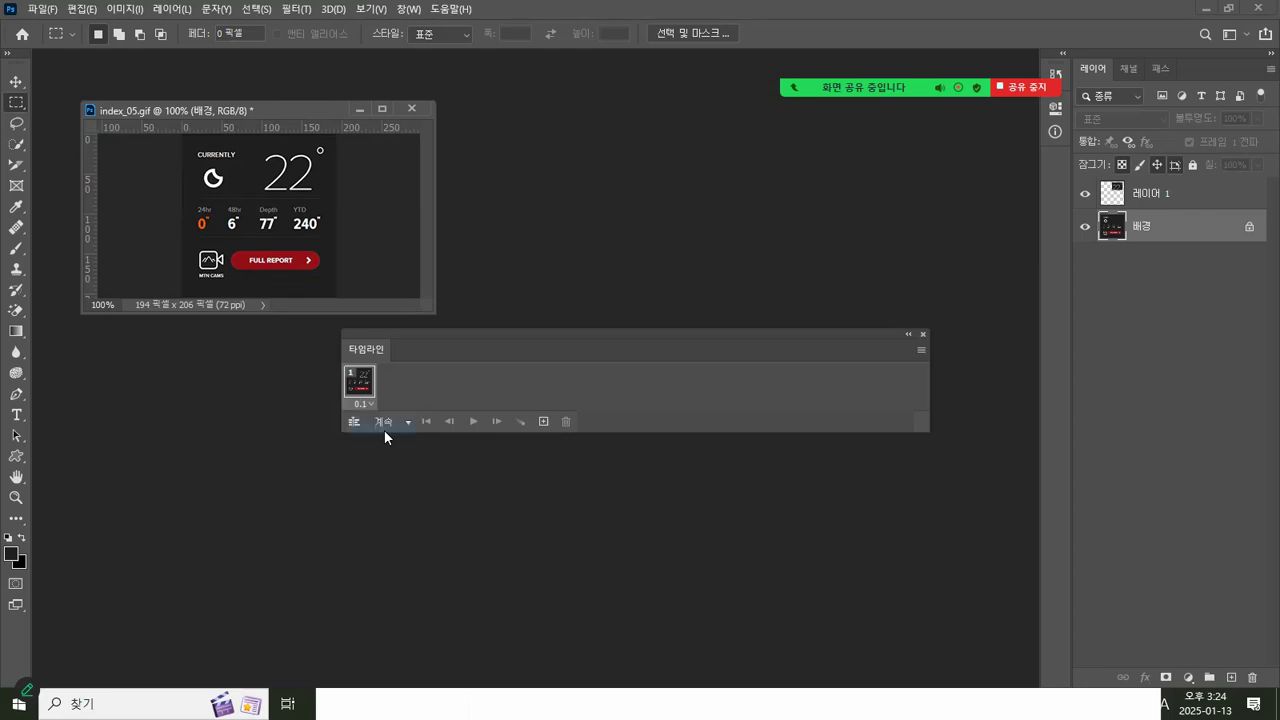
left_click(1083, 195)
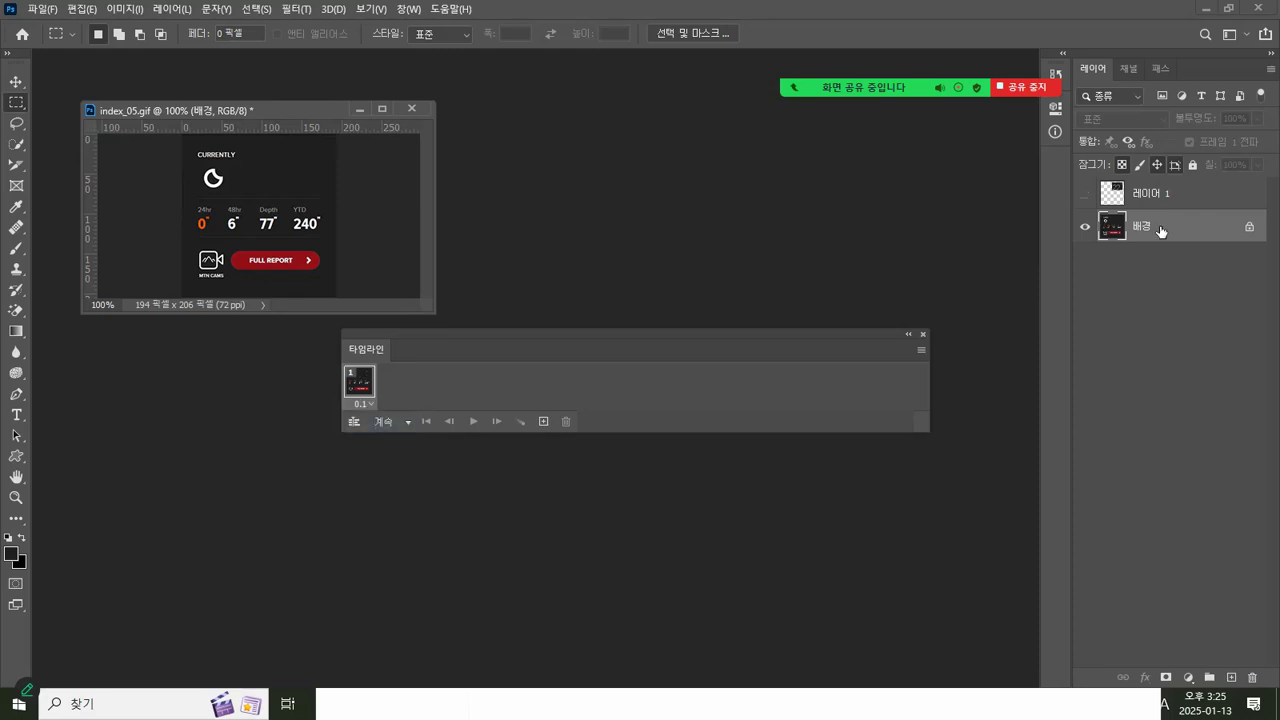
Step: Add a second frame with 레이어 1 visible and tween it with the previous frame using 3 added frames
left_click(543, 422)
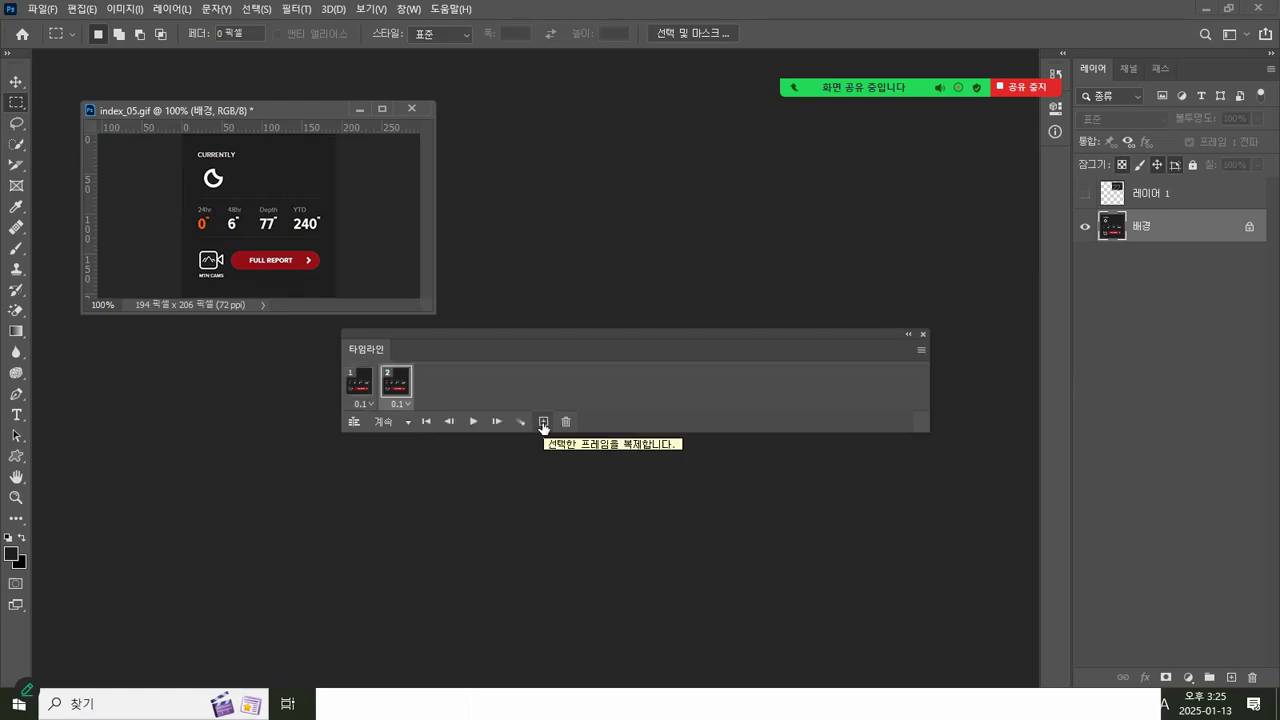
left_click(1085, 195)
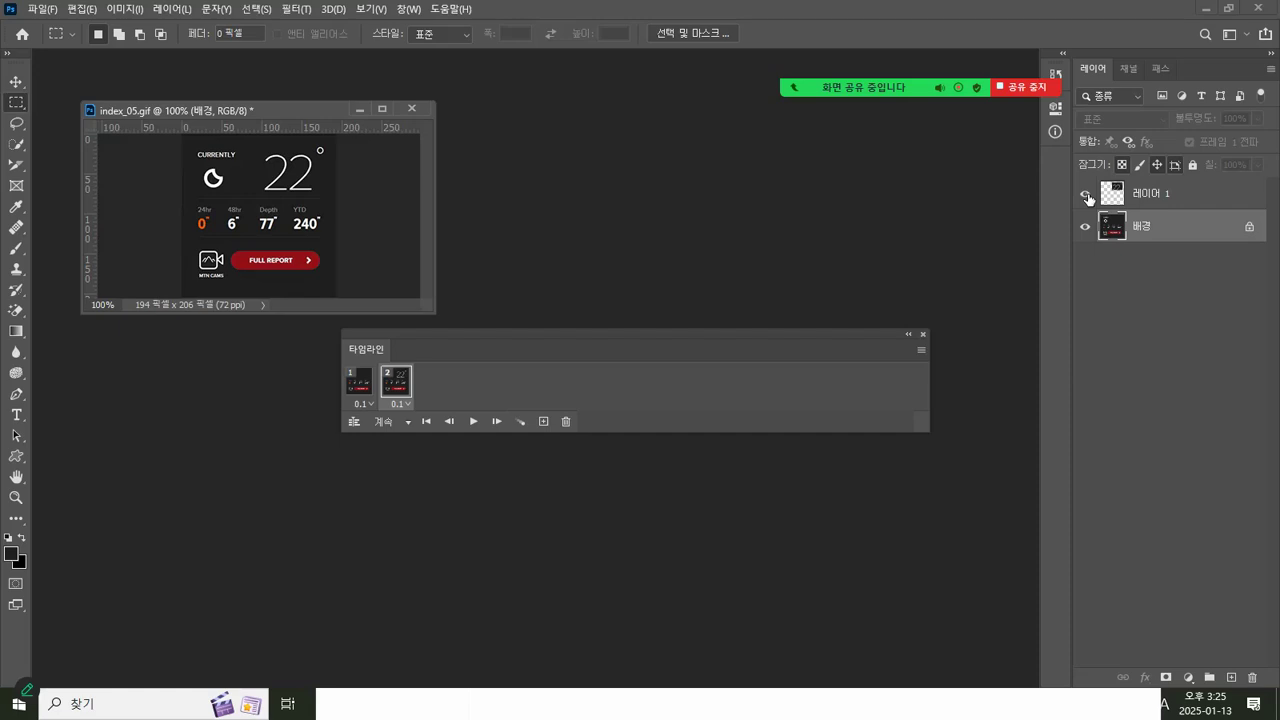
left_click(522, 421)
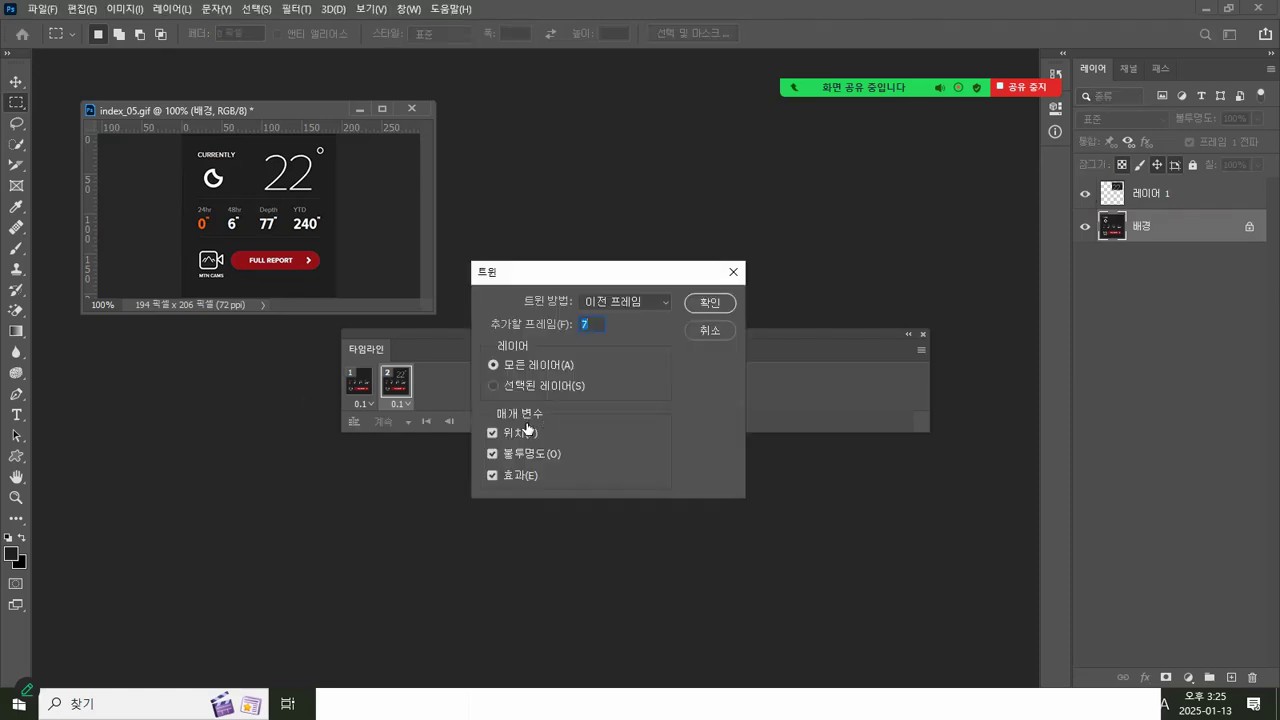
type("3")
left_click(712, 304)
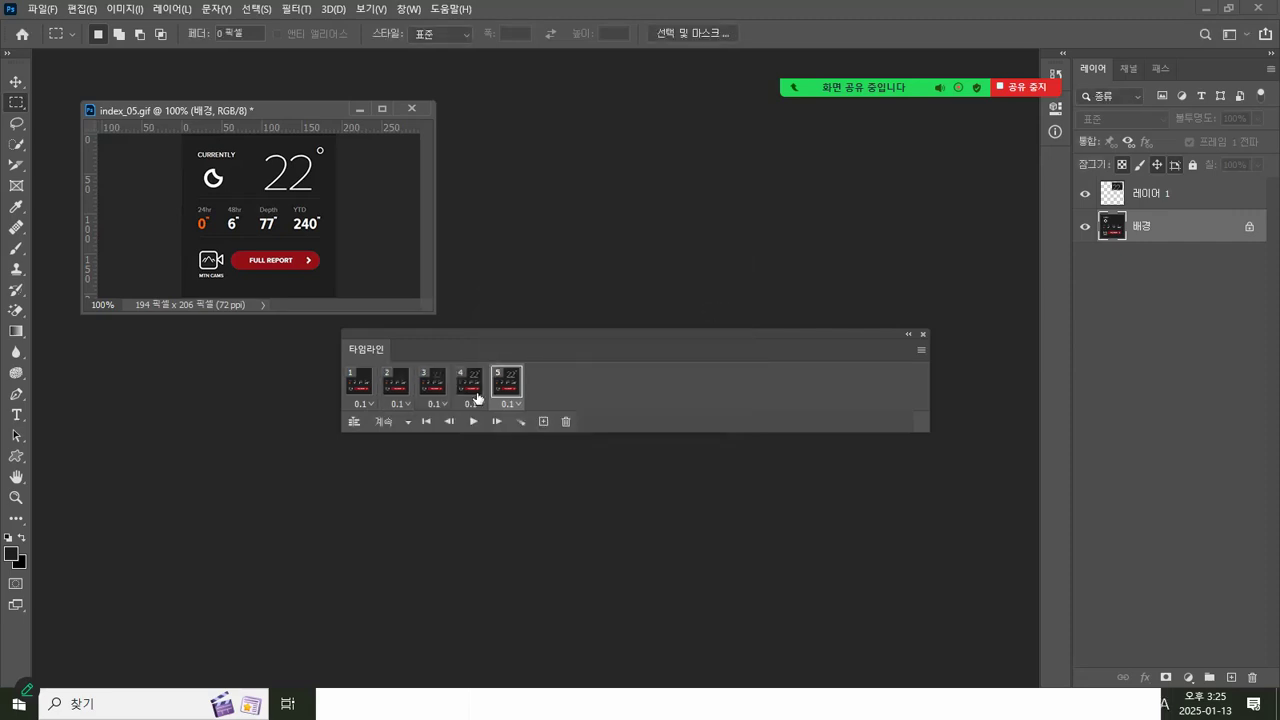
Step: Play the frame animation from the first frame to preview the temperature fading in, and stop playback
left_click(362, 378)
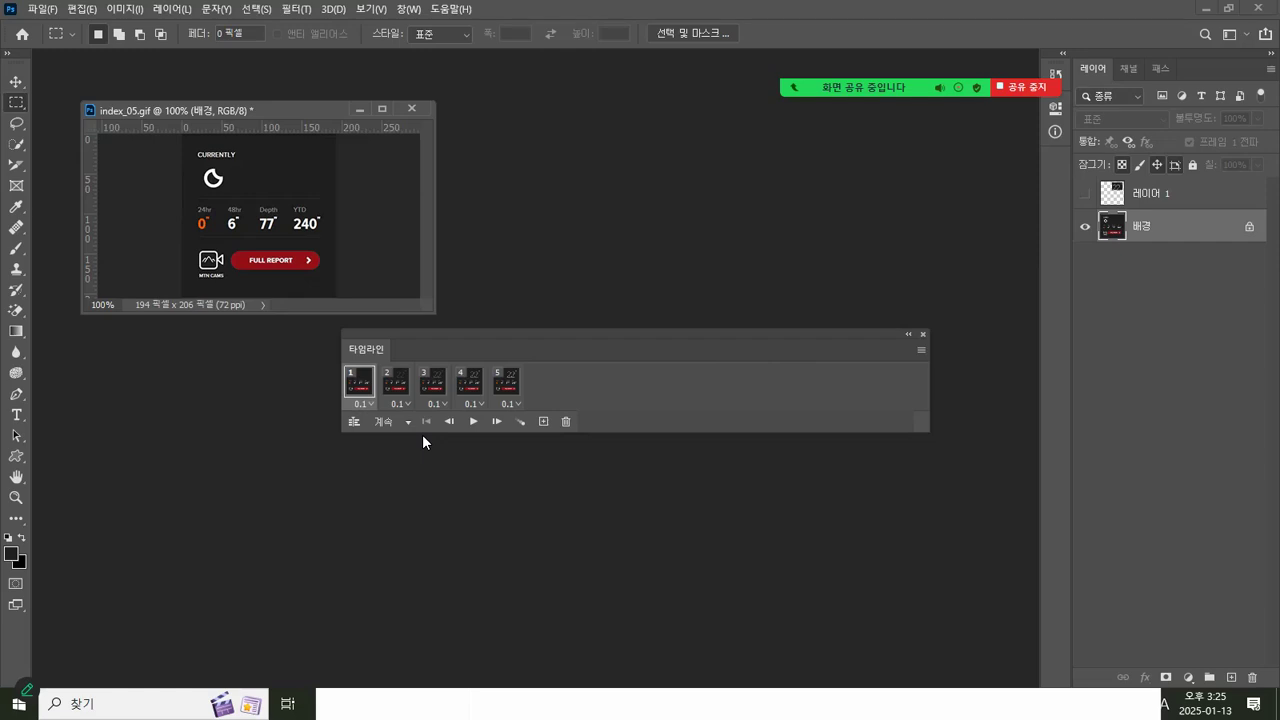
left_click(473, 421)
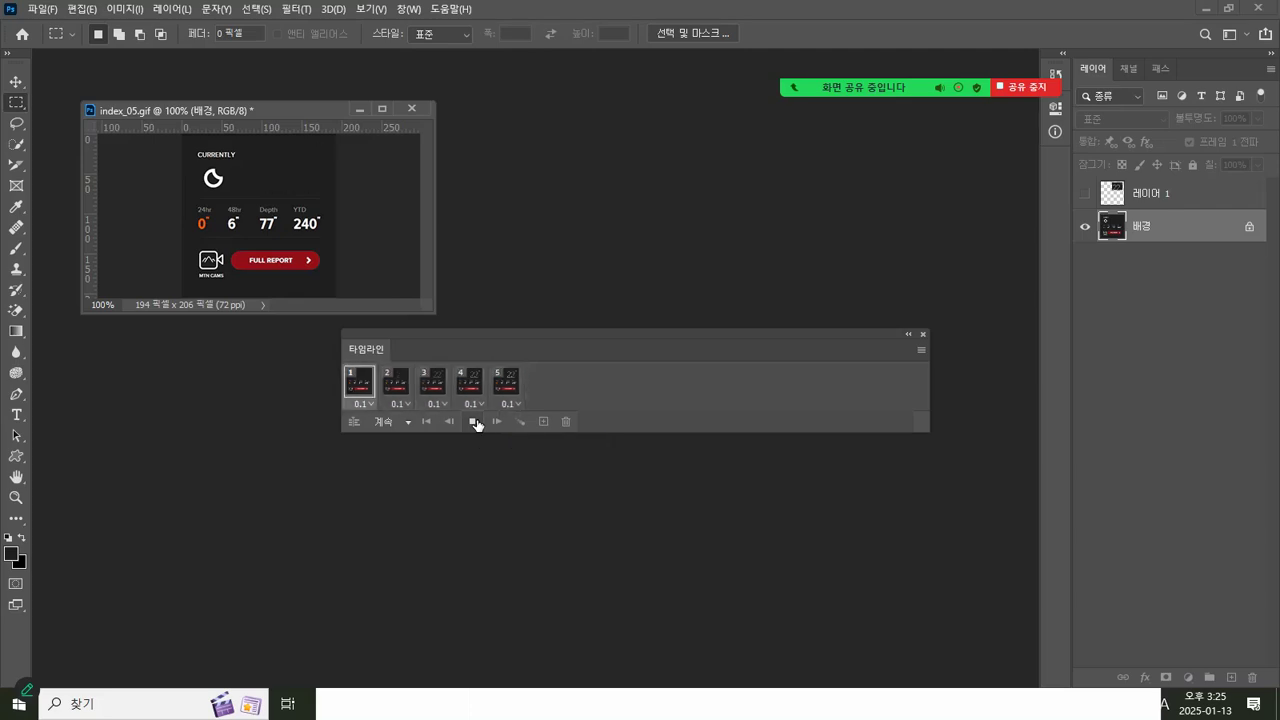
left_click(474, 422)
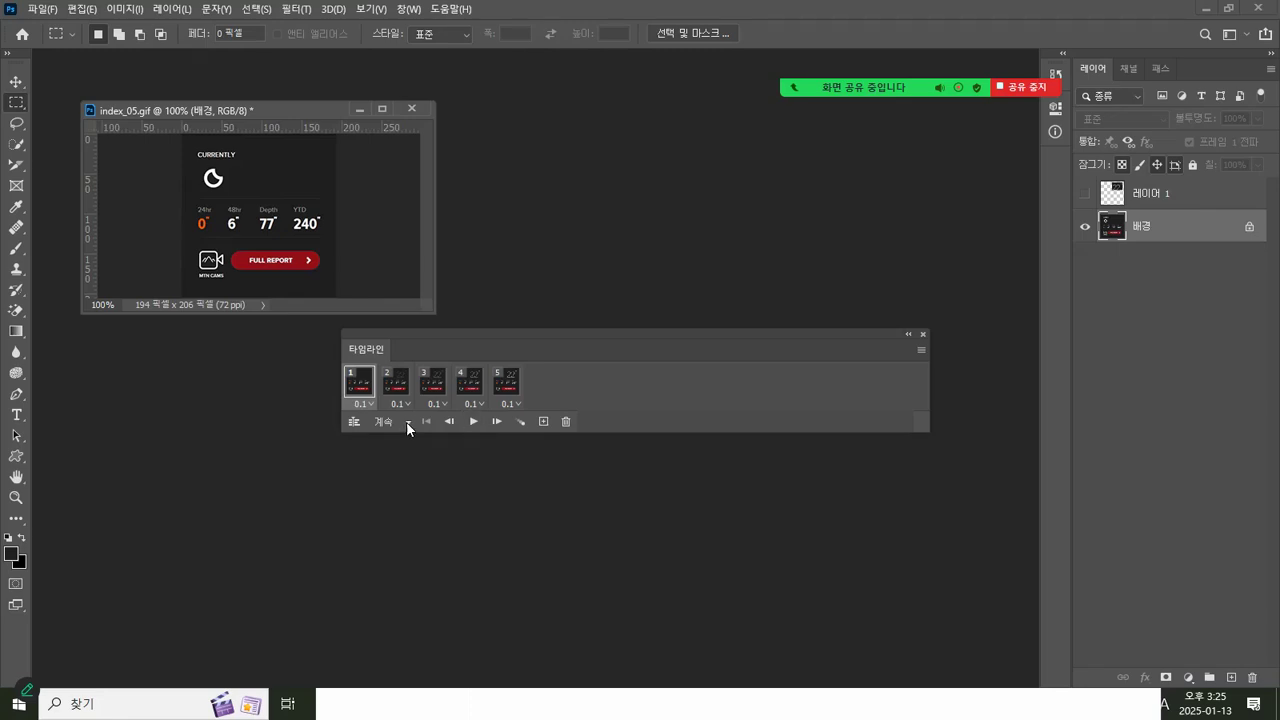
Step: Duplicate the first frame, hide 레이어 1 in the last frame, and tween that frame with the previous one using 3 added frames
left_click(543, 421)
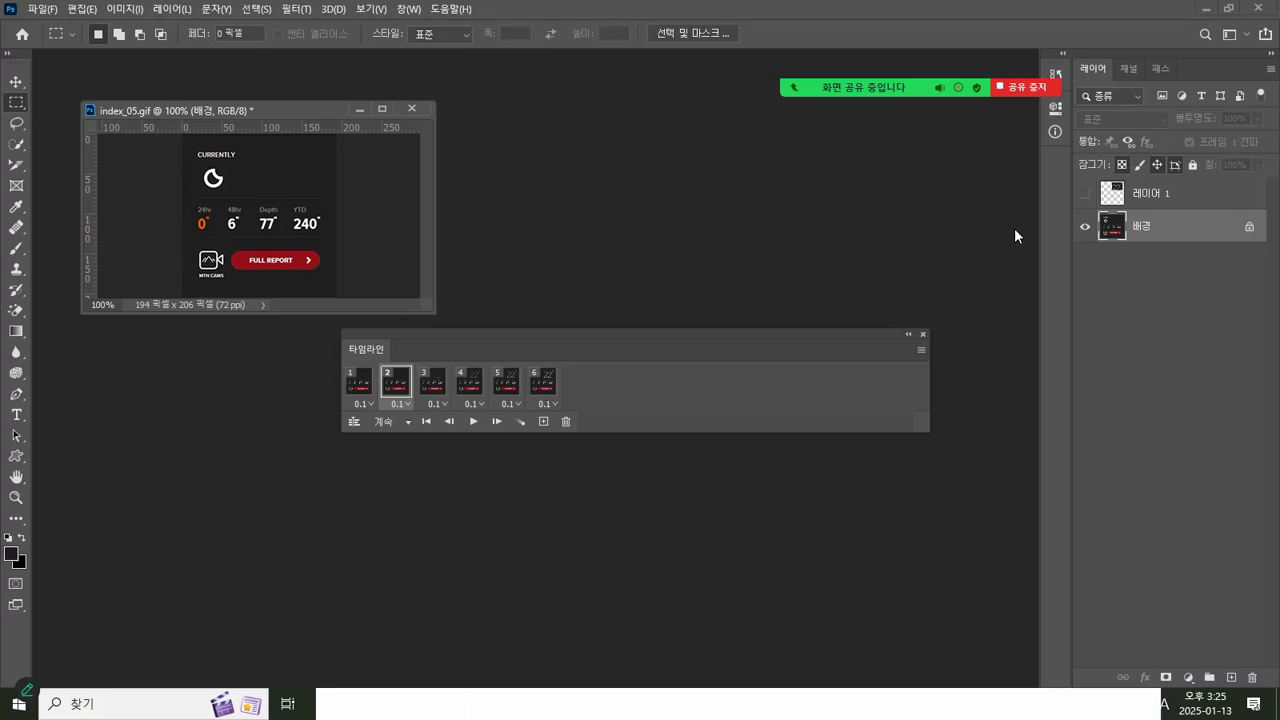
left_click(507, 384)
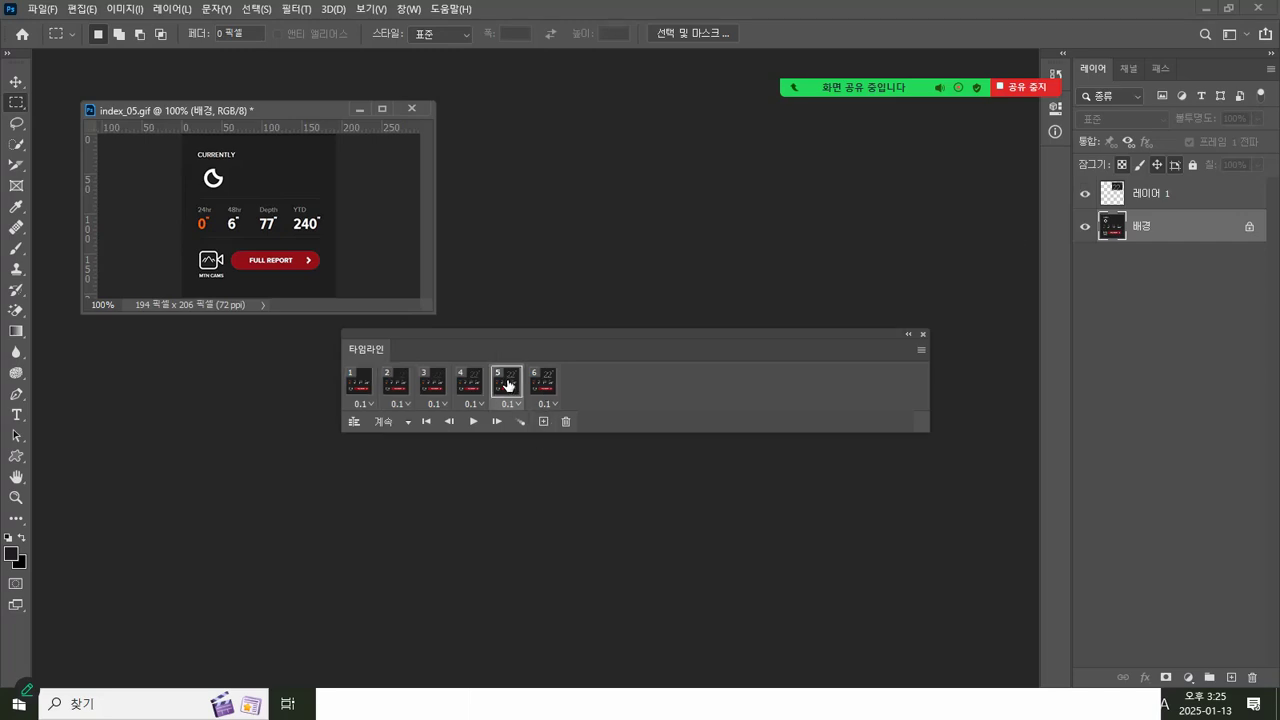
left_click(545, 387)
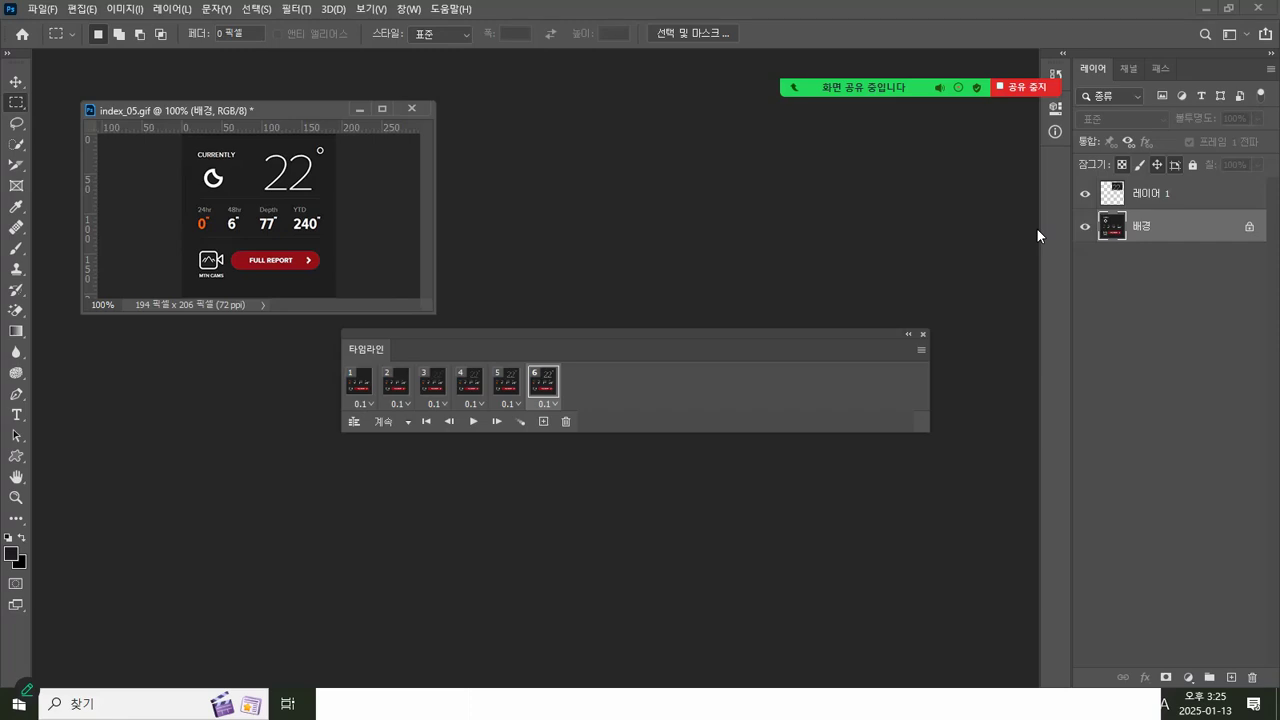
left_click(1086, 195)
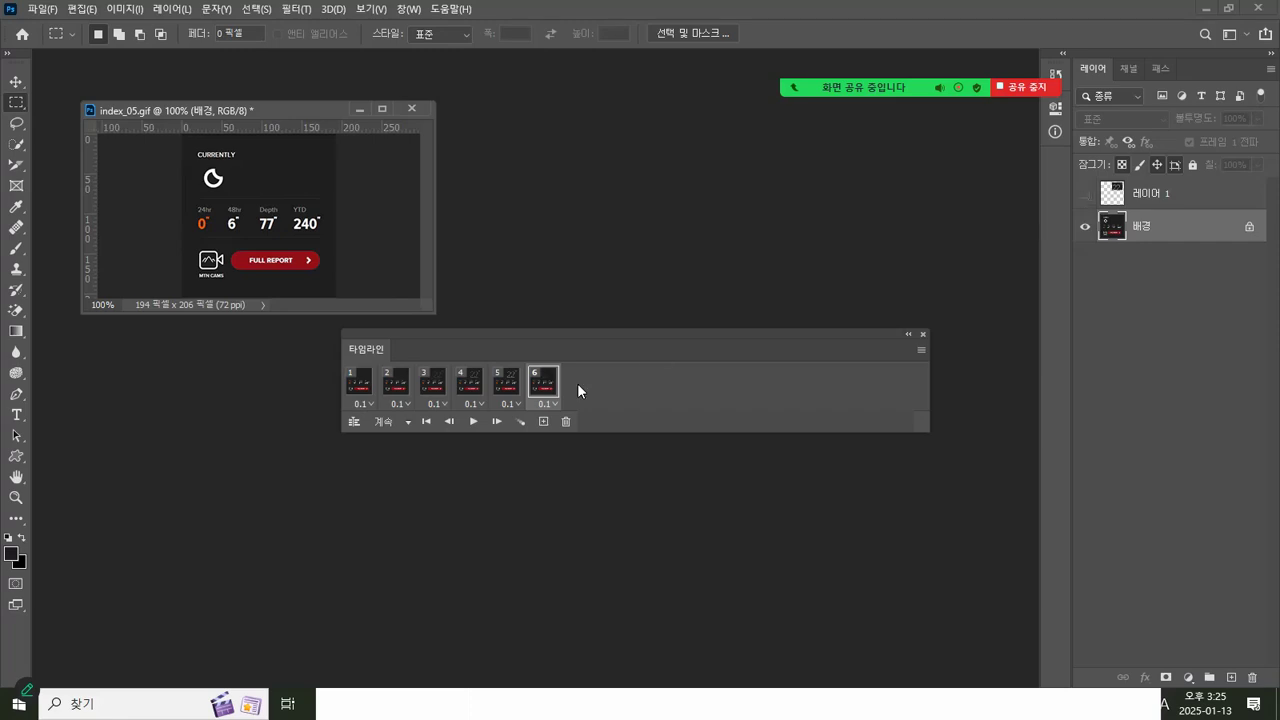
left_click(521, 422)
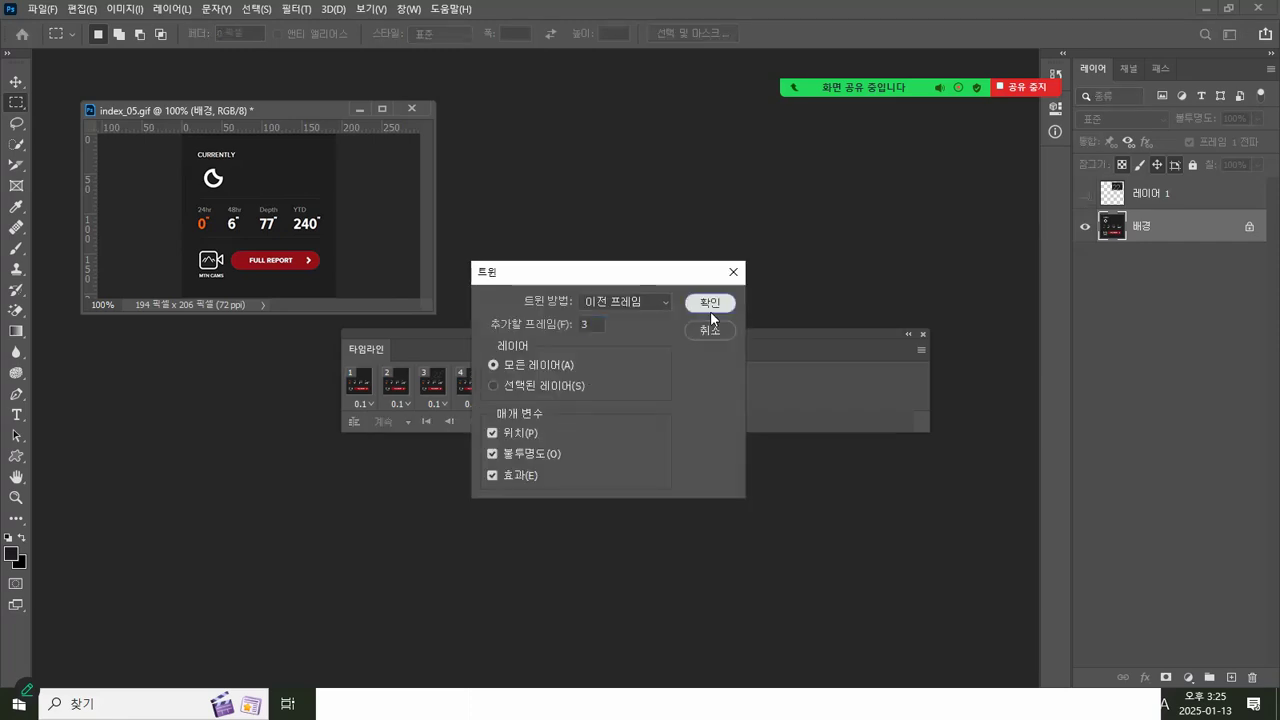
left_click(711, 306)
Step: Play the extended animation from the first frame to check the temperature fading in and out
left_click(354, 398)
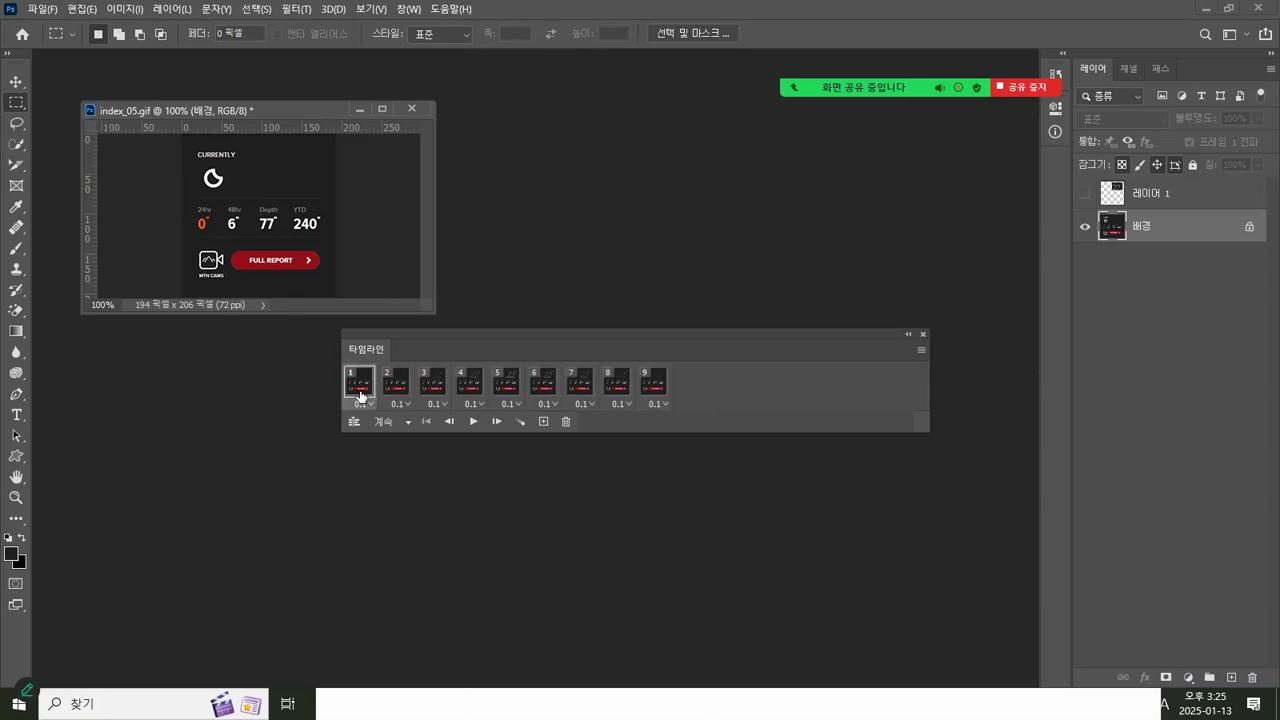
left_click(473, 422)
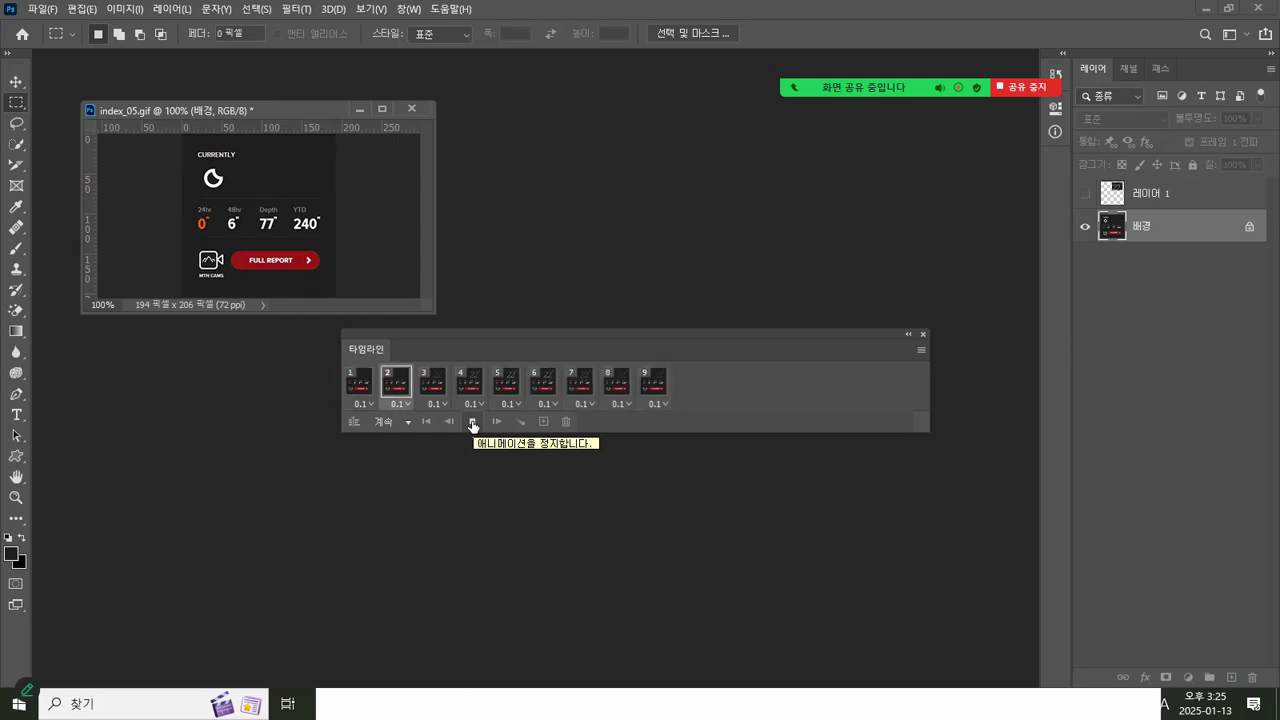
left_click(473, 422)
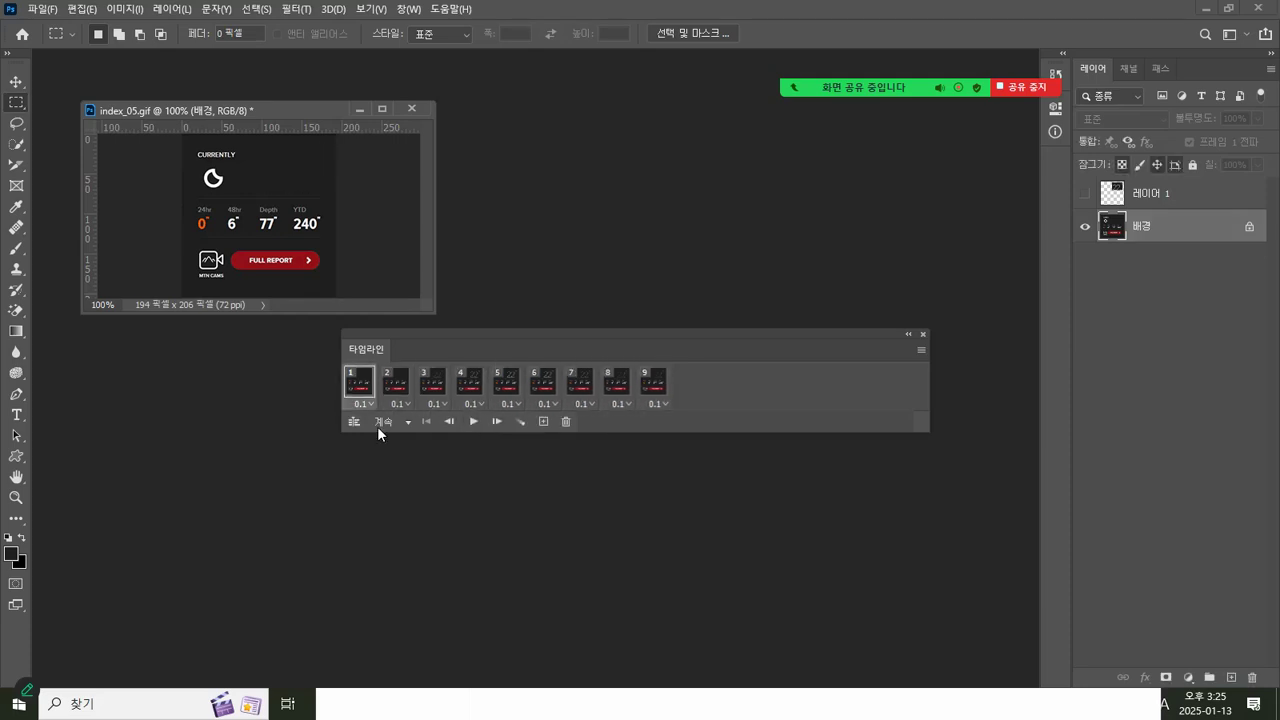
left_click(474, 422)
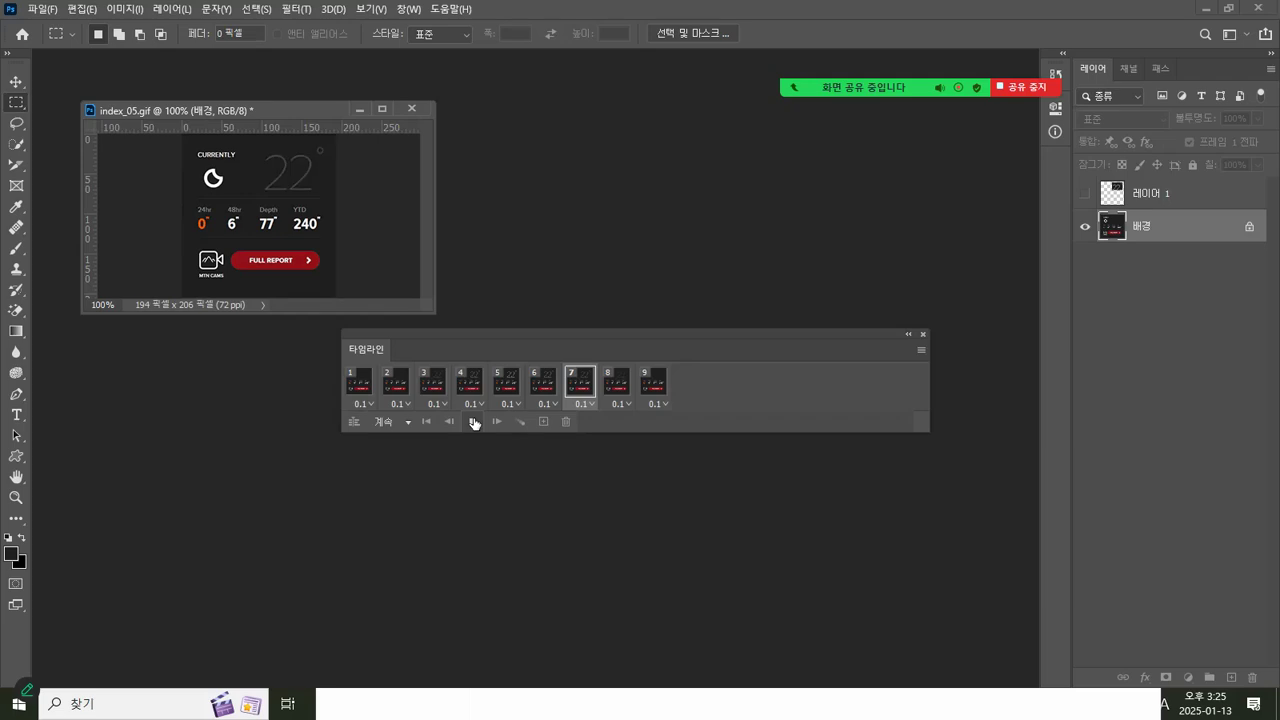
left_click(474, 422)
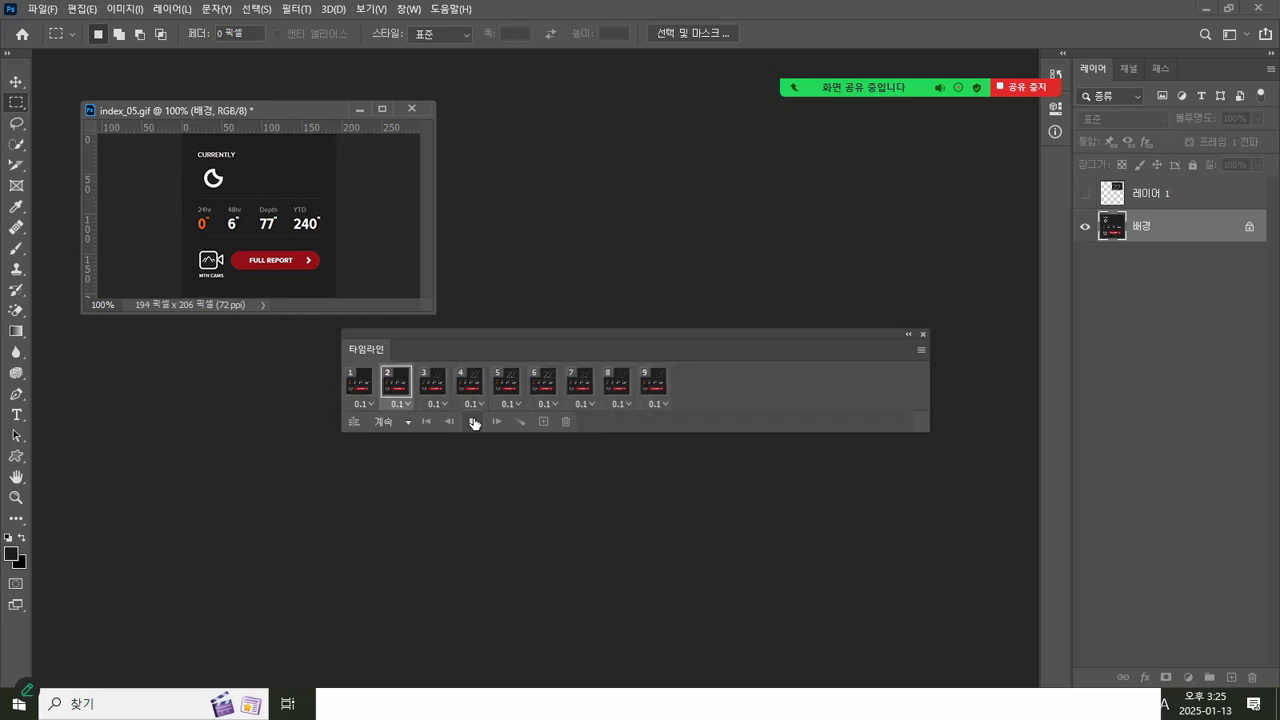
Step: Set the delay of frame 5, where the temperature is fully visible, to 2 seconds
left_click(652, 404)
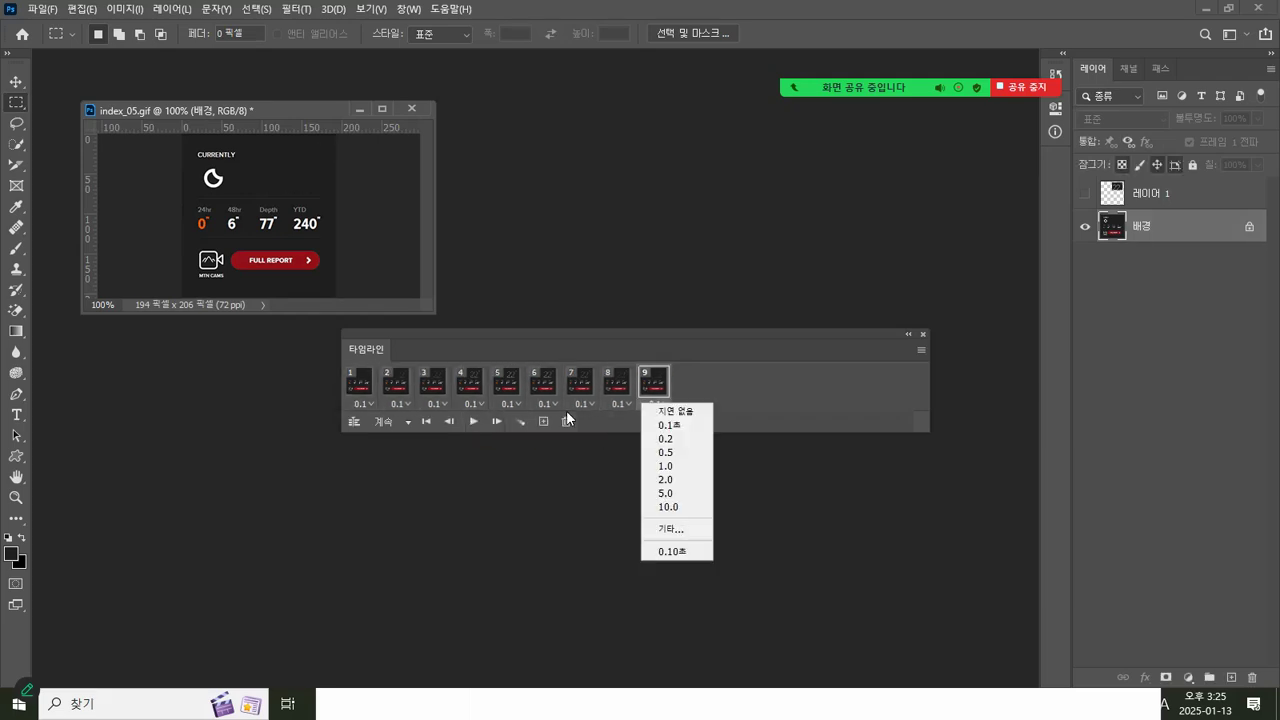
left_click(504, 410)
left_click(512, 402)
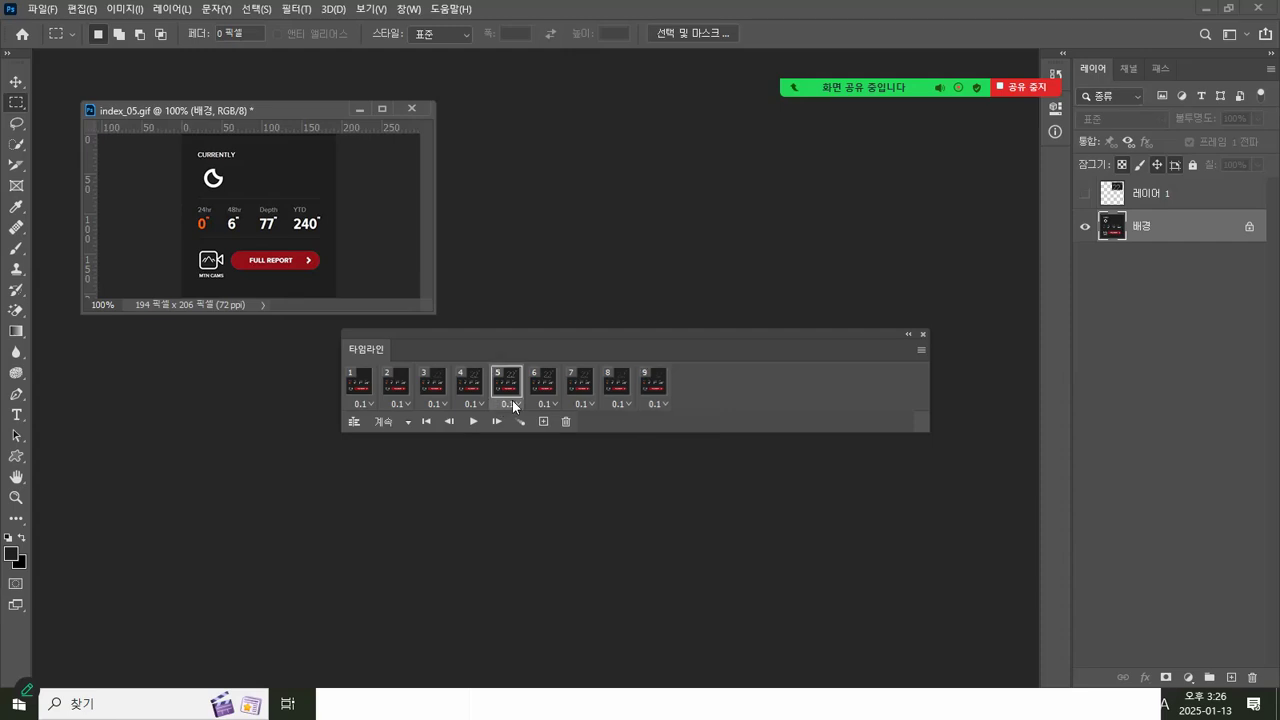
left_click(512, 404)
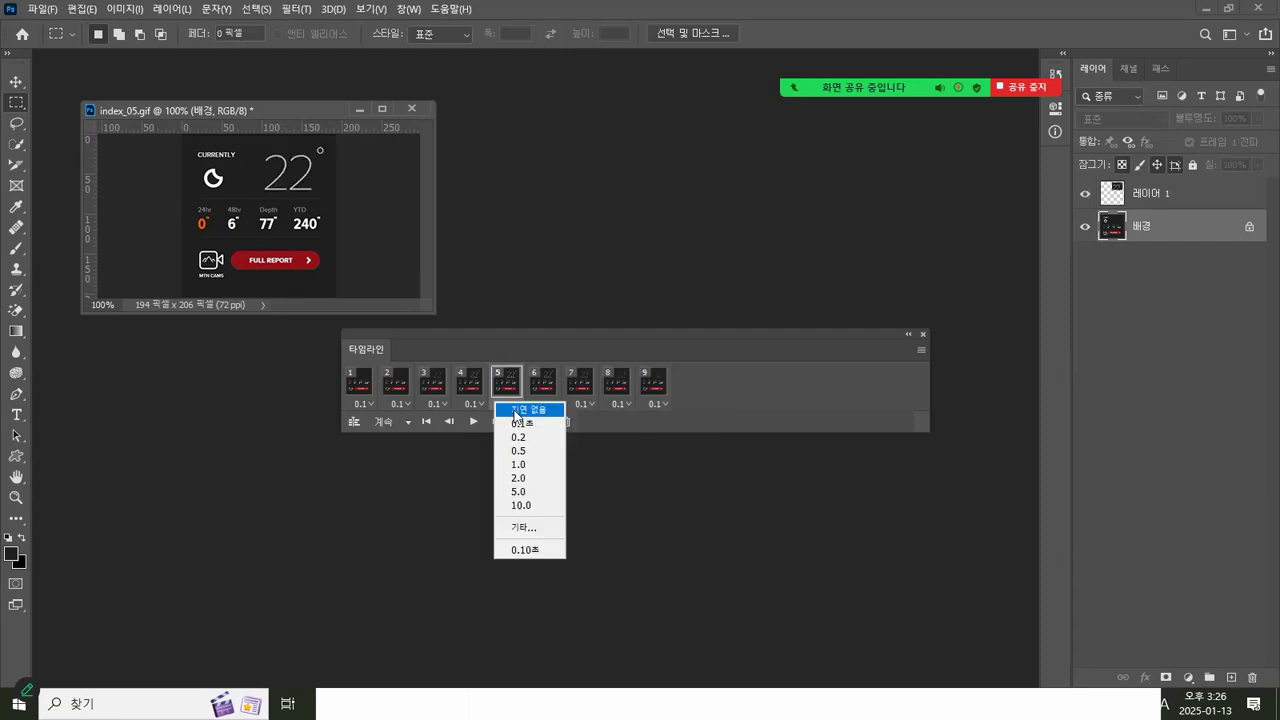
left_click(517, 477)
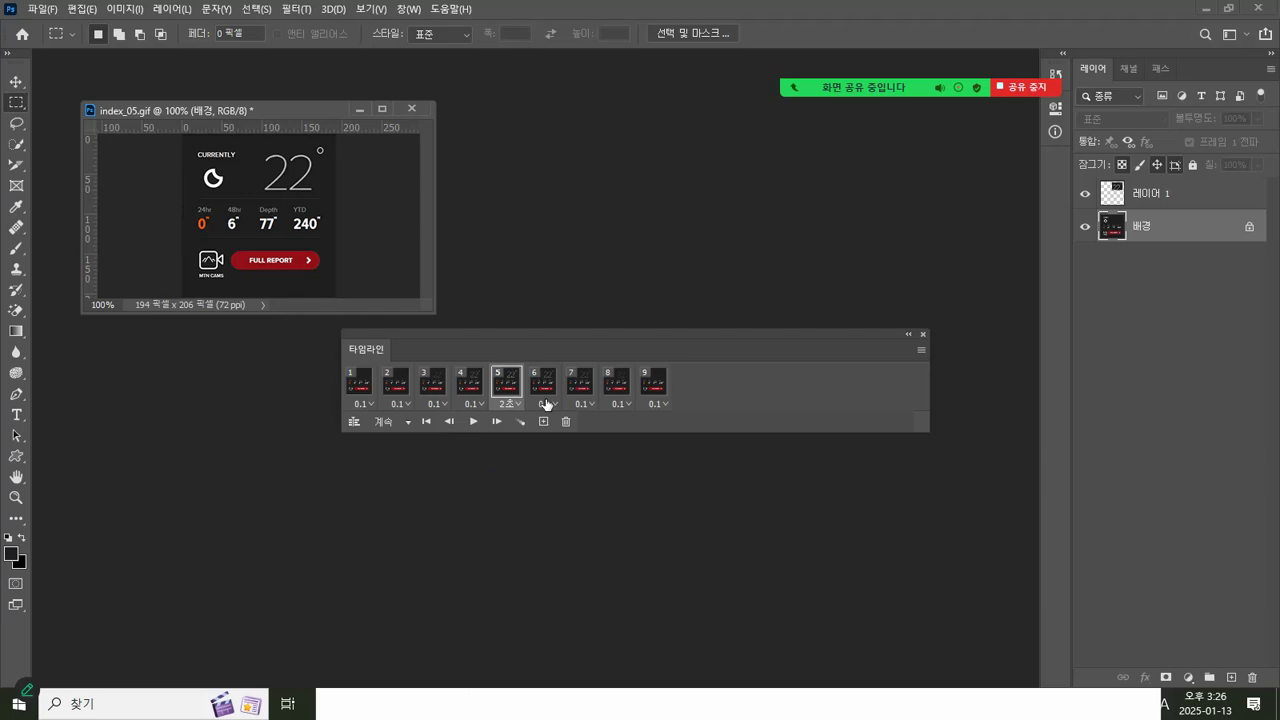
Step: Play the animation to check the pause on frame 5, stop playback and return to the first frame
left_click(472, 421)
left_click(472, 421)
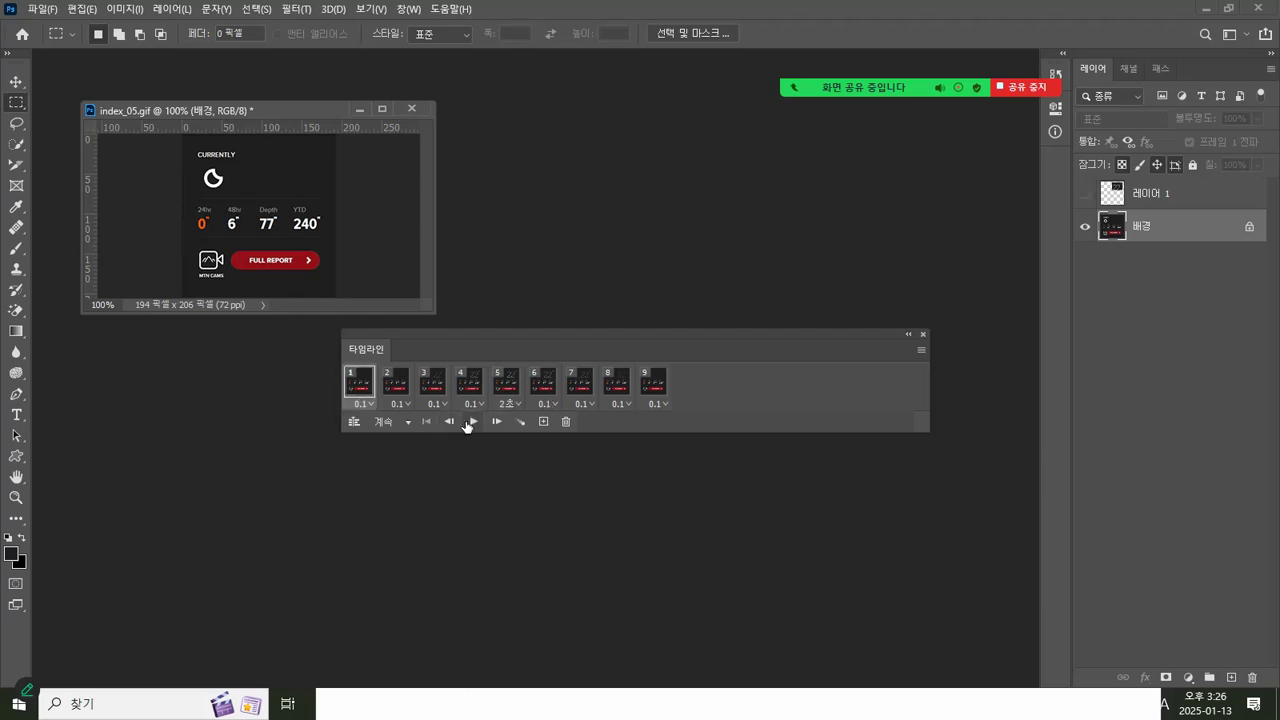
left_click(472, 421)
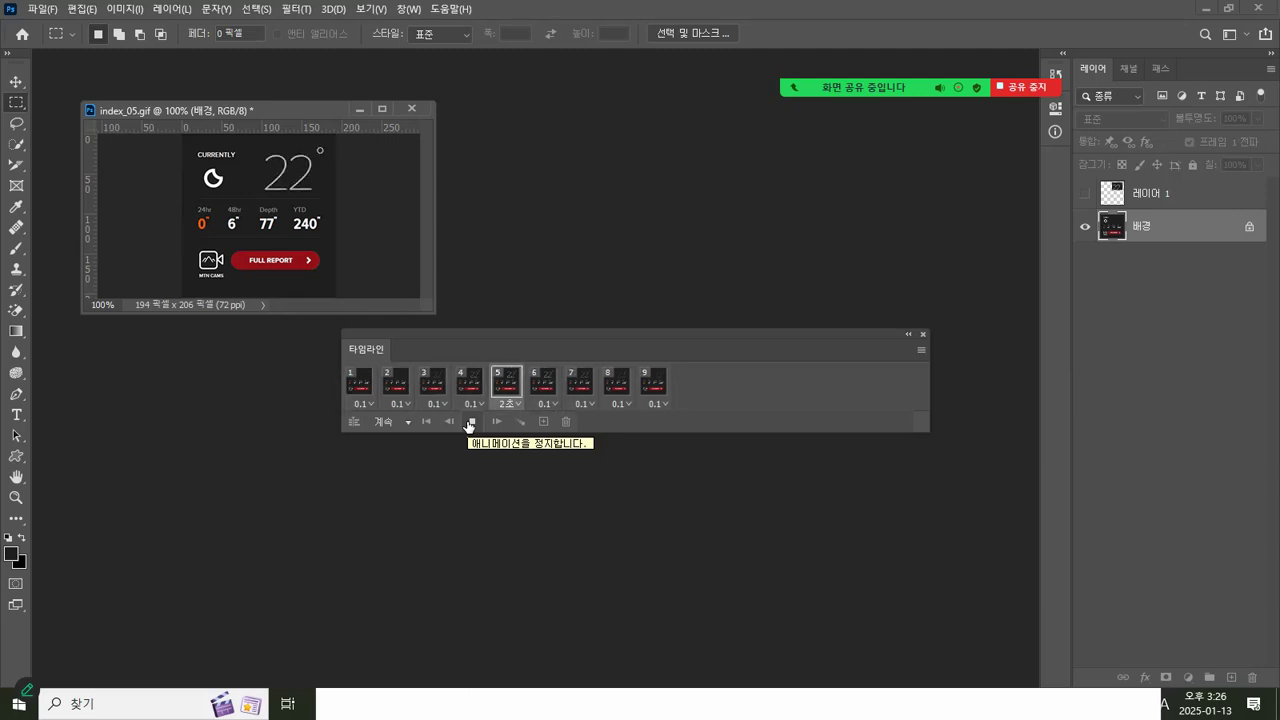
left_click(471, 422)
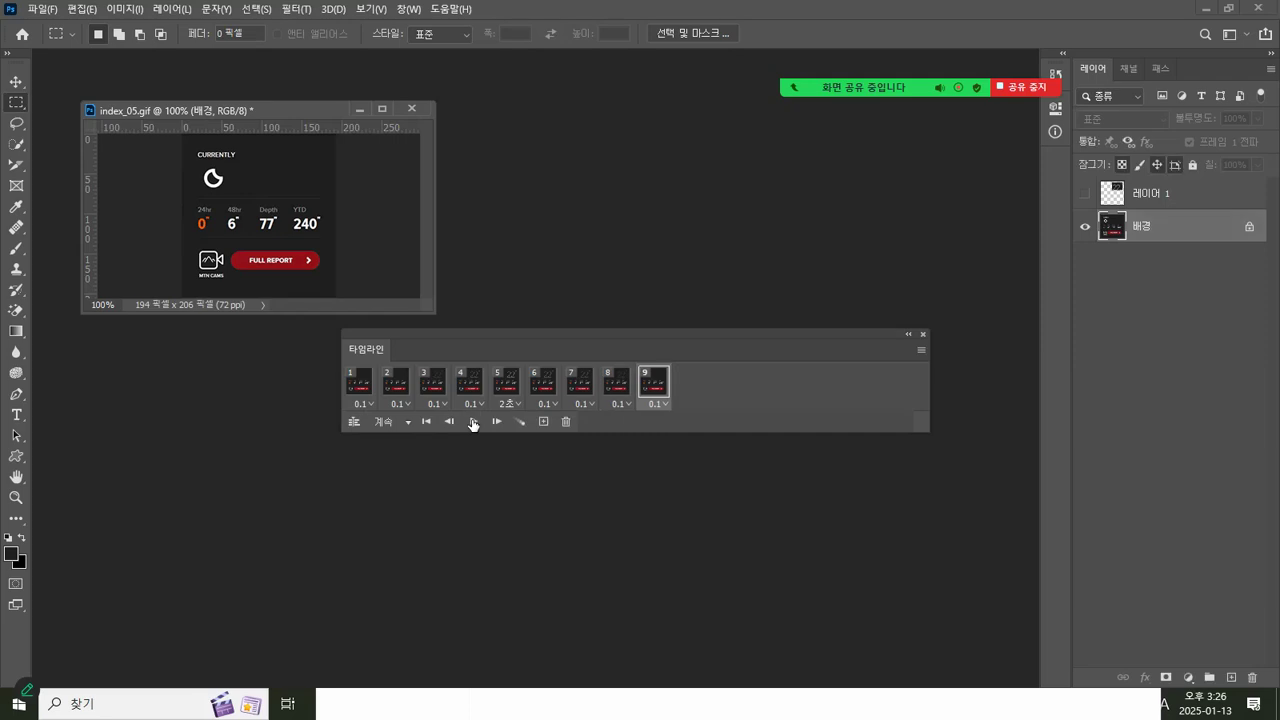
left_click(366, 385)
Step: Start saving the animation with Save for Web in GIF format
left_click(40, 10)
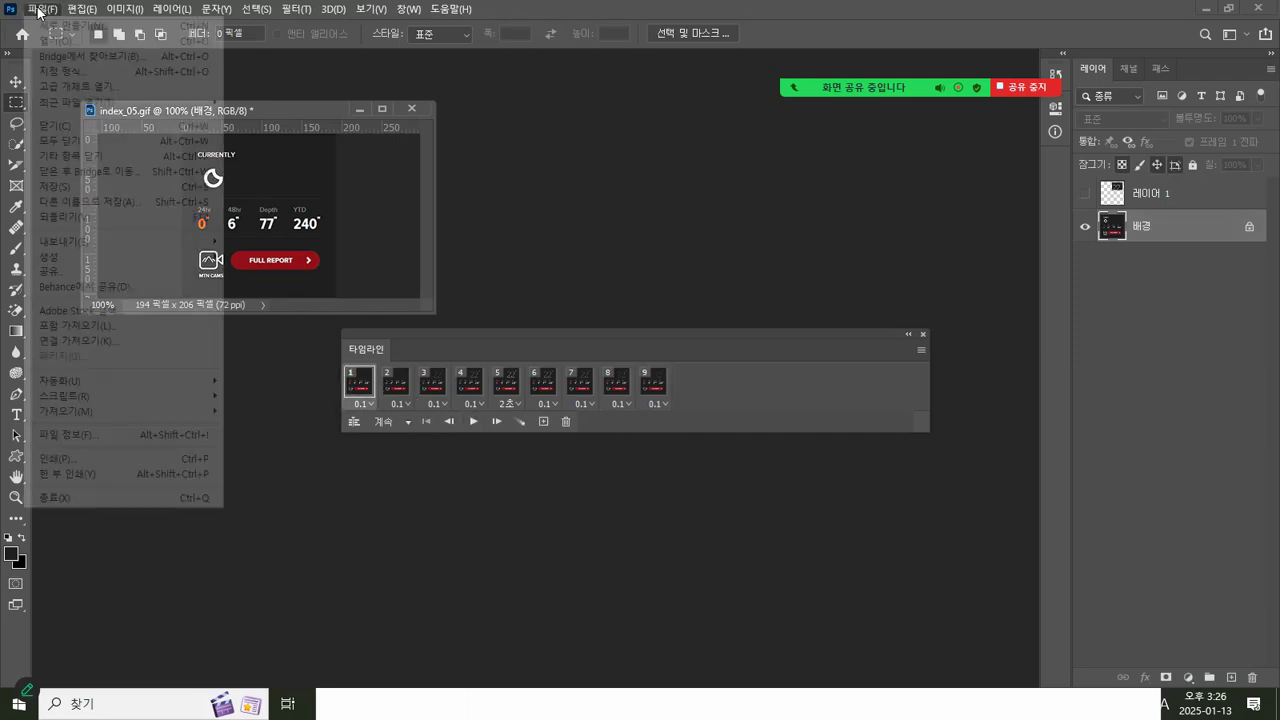
mouse_move(69, 245)
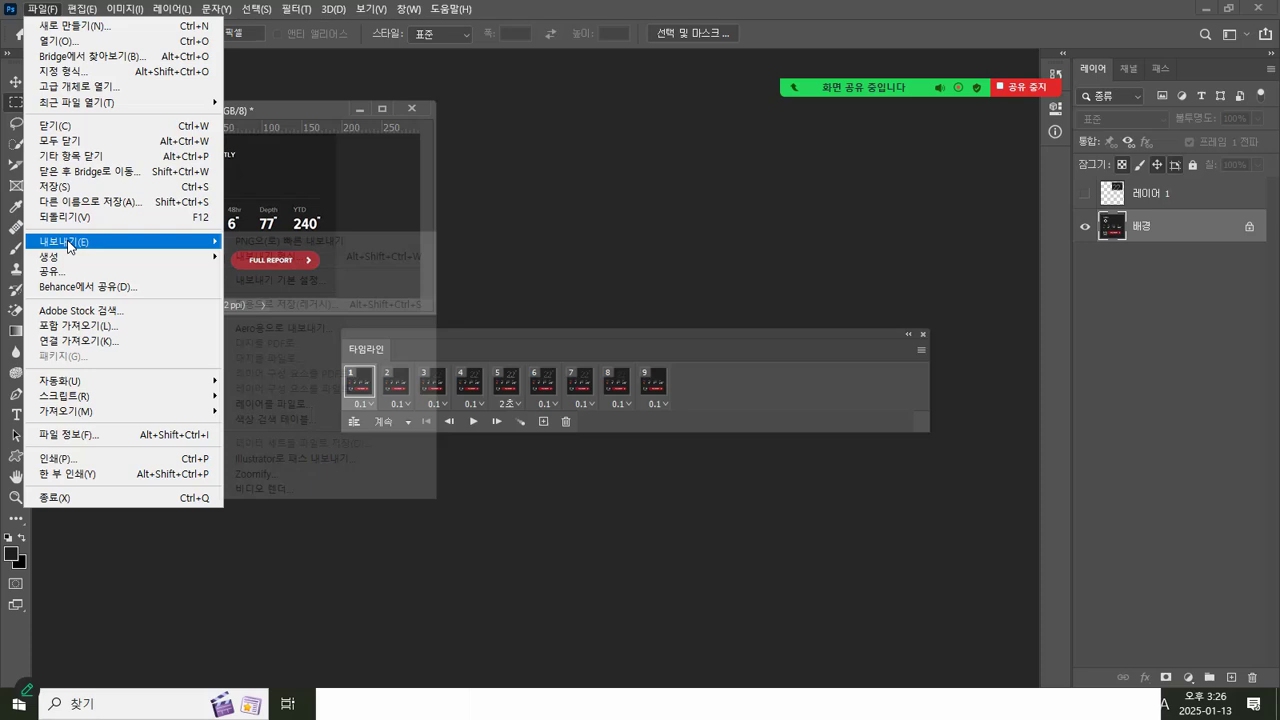
left_click(520, 314)
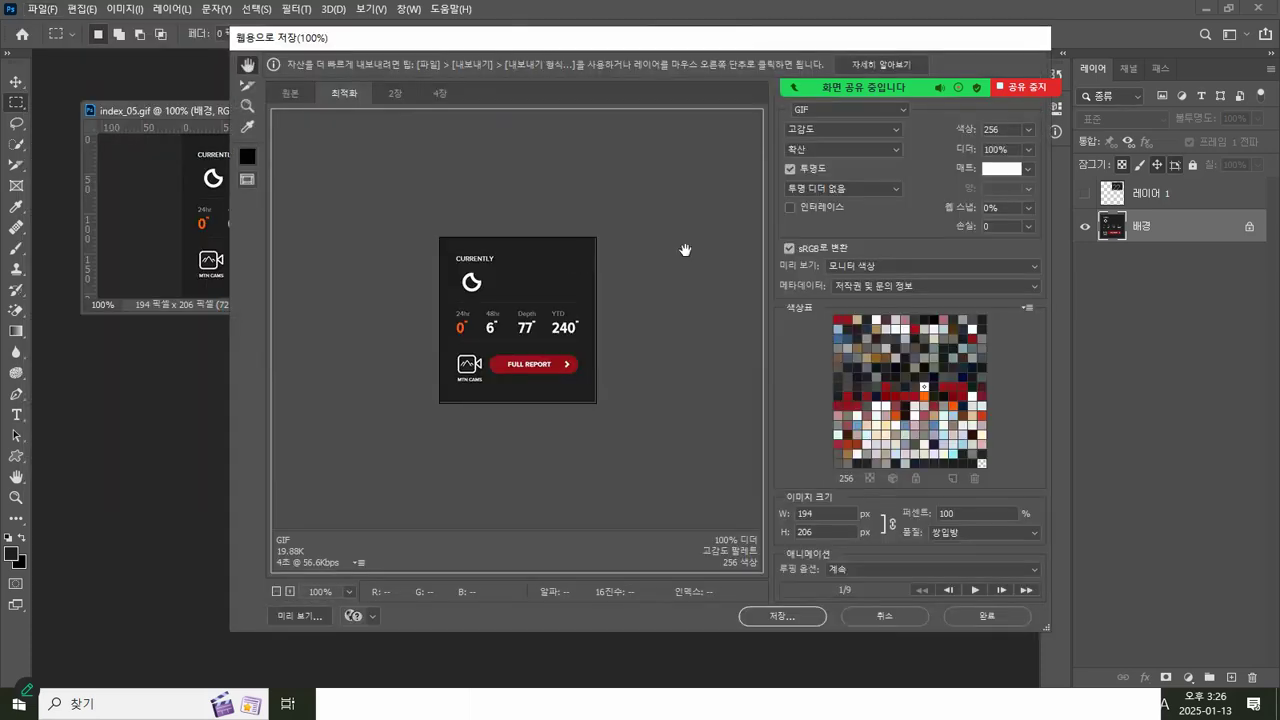
left_click(783, 616)
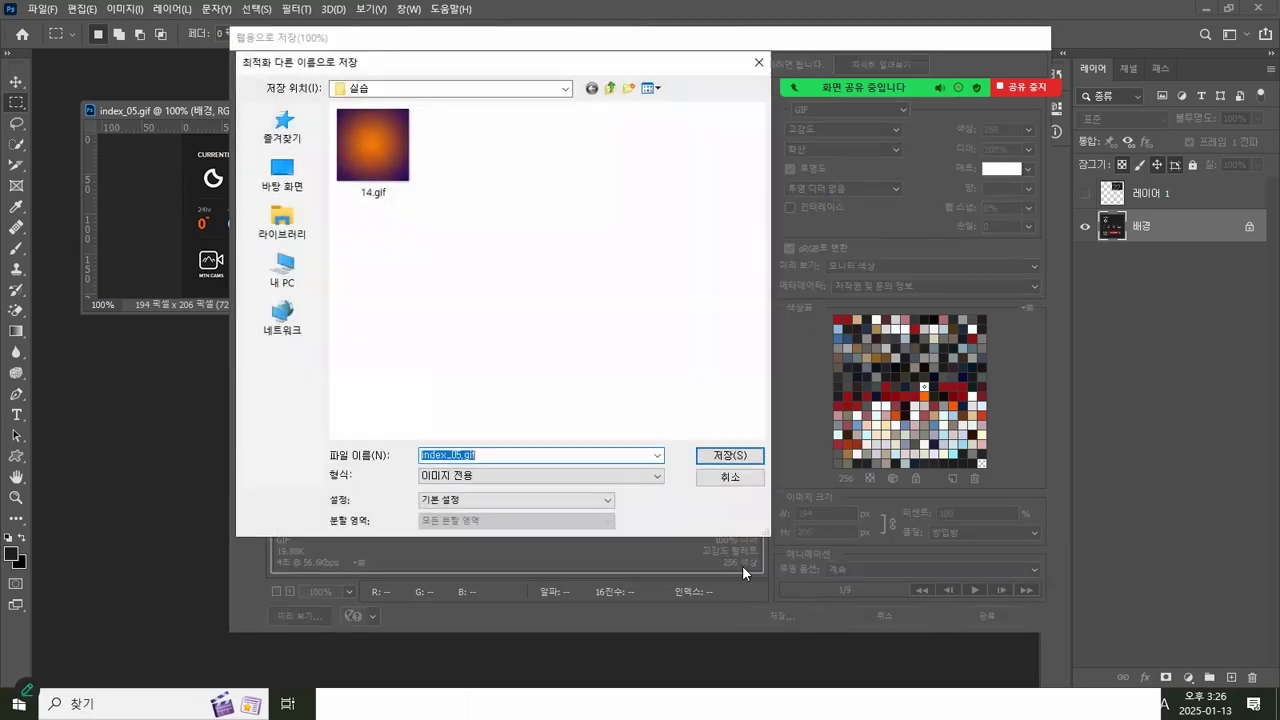
Step: Save the animated GIF in the 예제/ch10/web/images folder, replacing the existing index_05.gif and accepting the file name warning
left_click(617, 88)
left_click(365, 146)
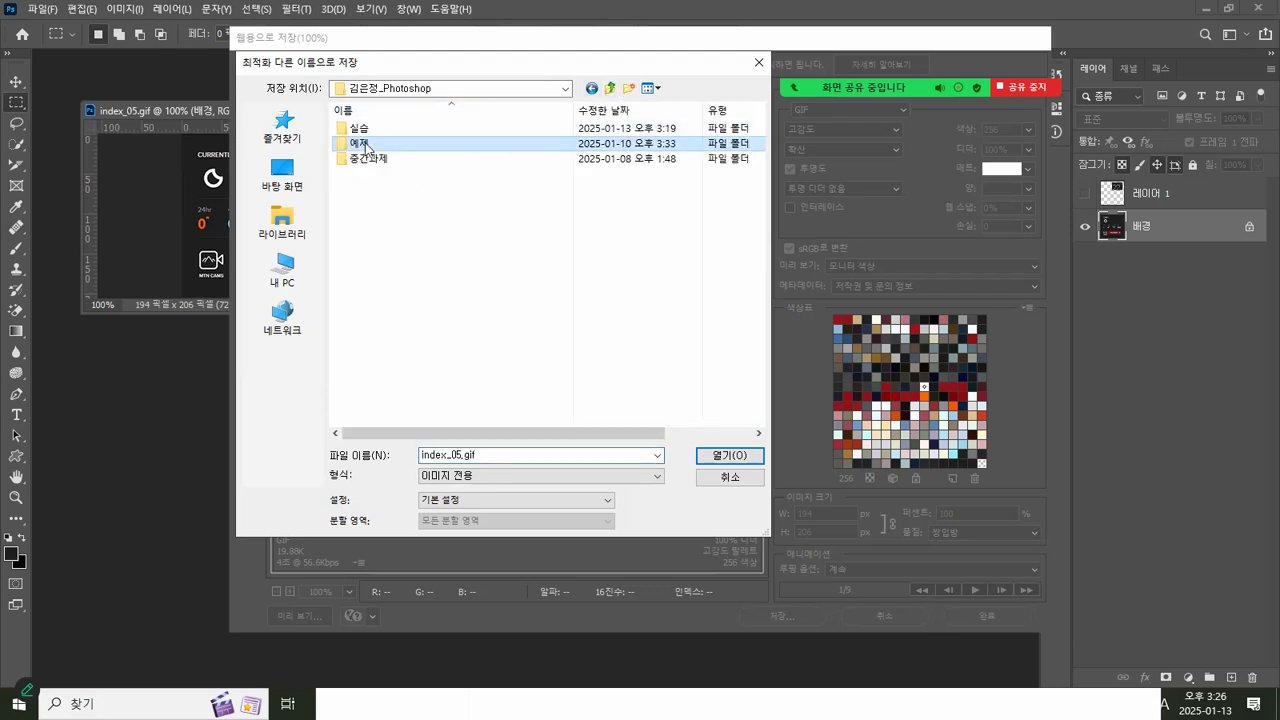
double_click(365, 146)
double_click(706, 280)
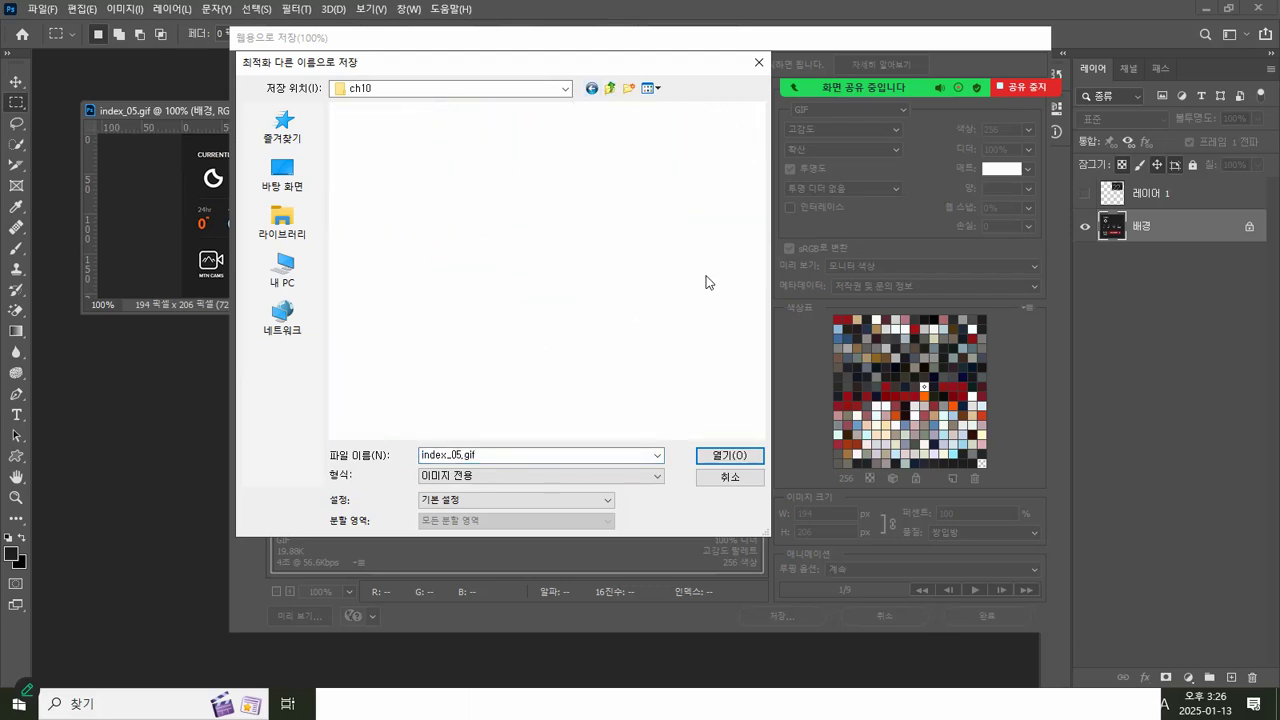
double_click(381, 165)
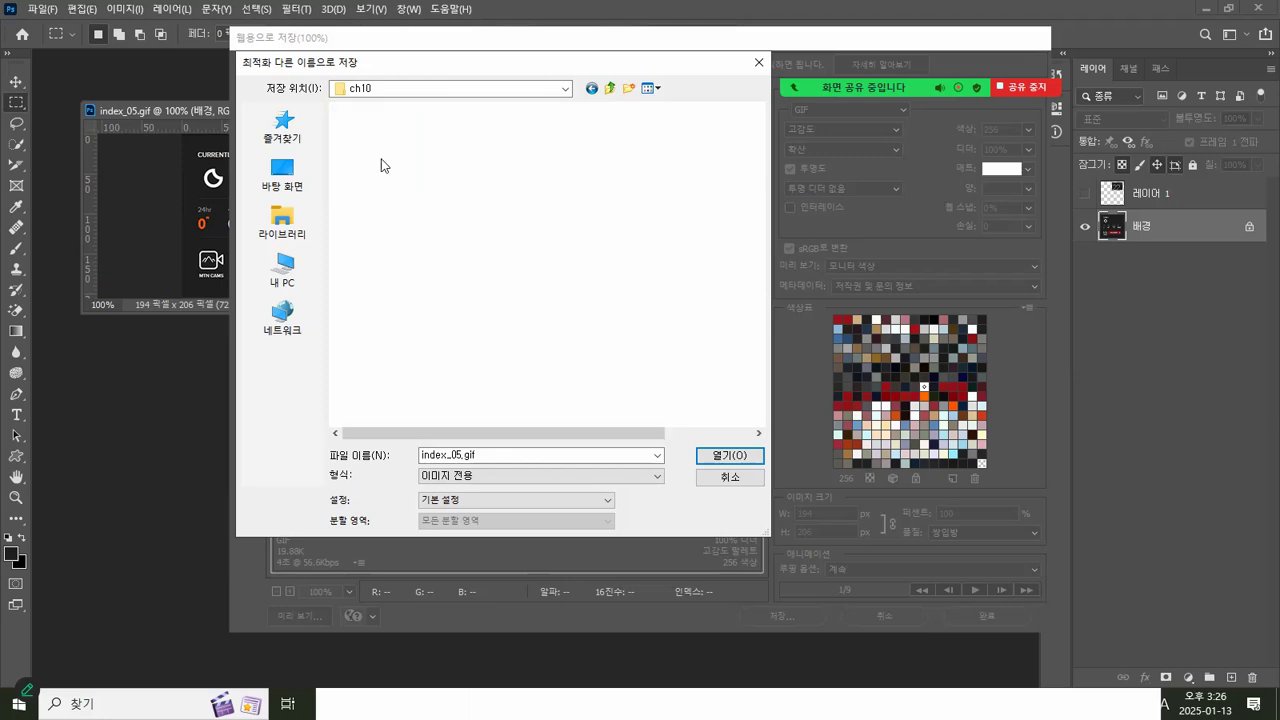
left_click(620, 186)
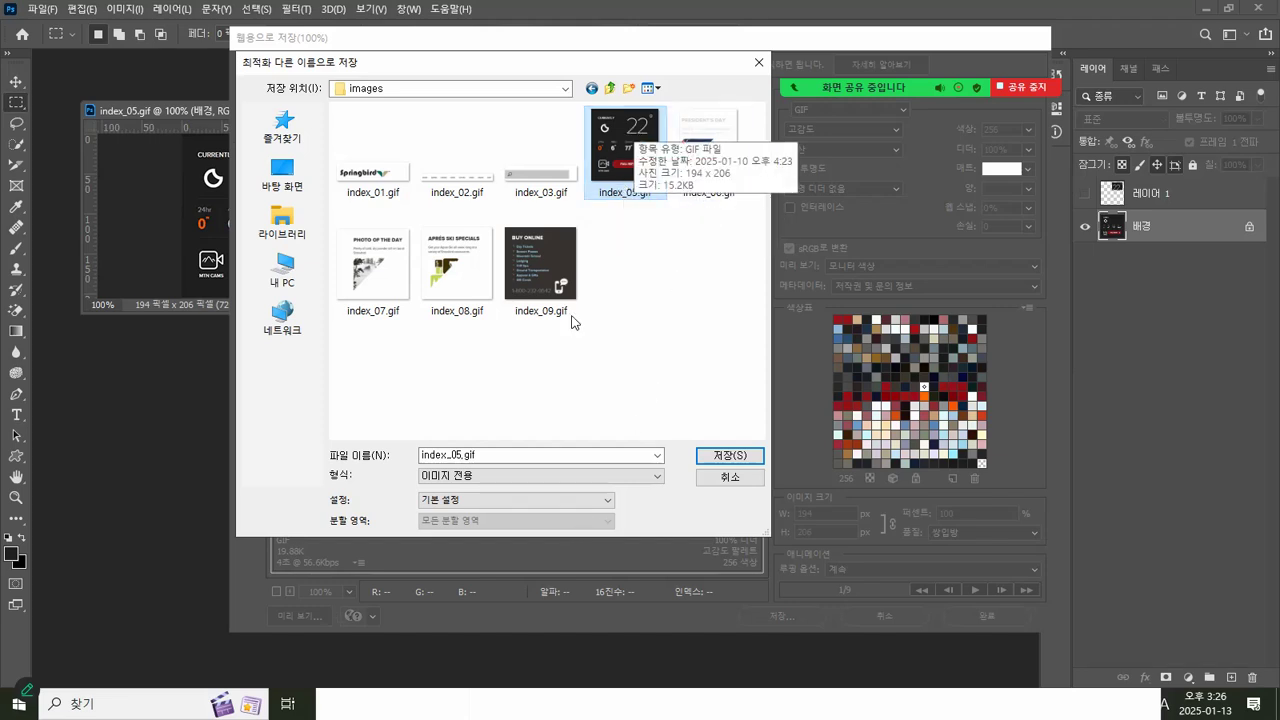
left_click(728, 459)
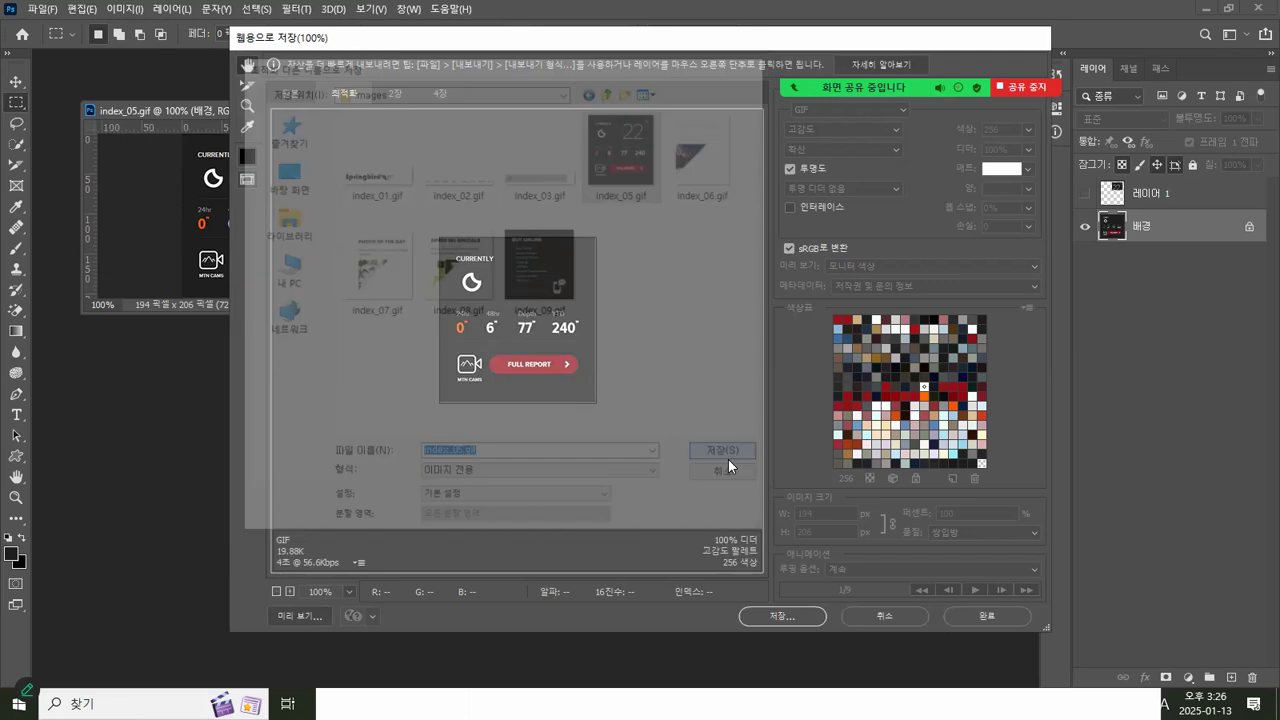
left_click(748, 364)
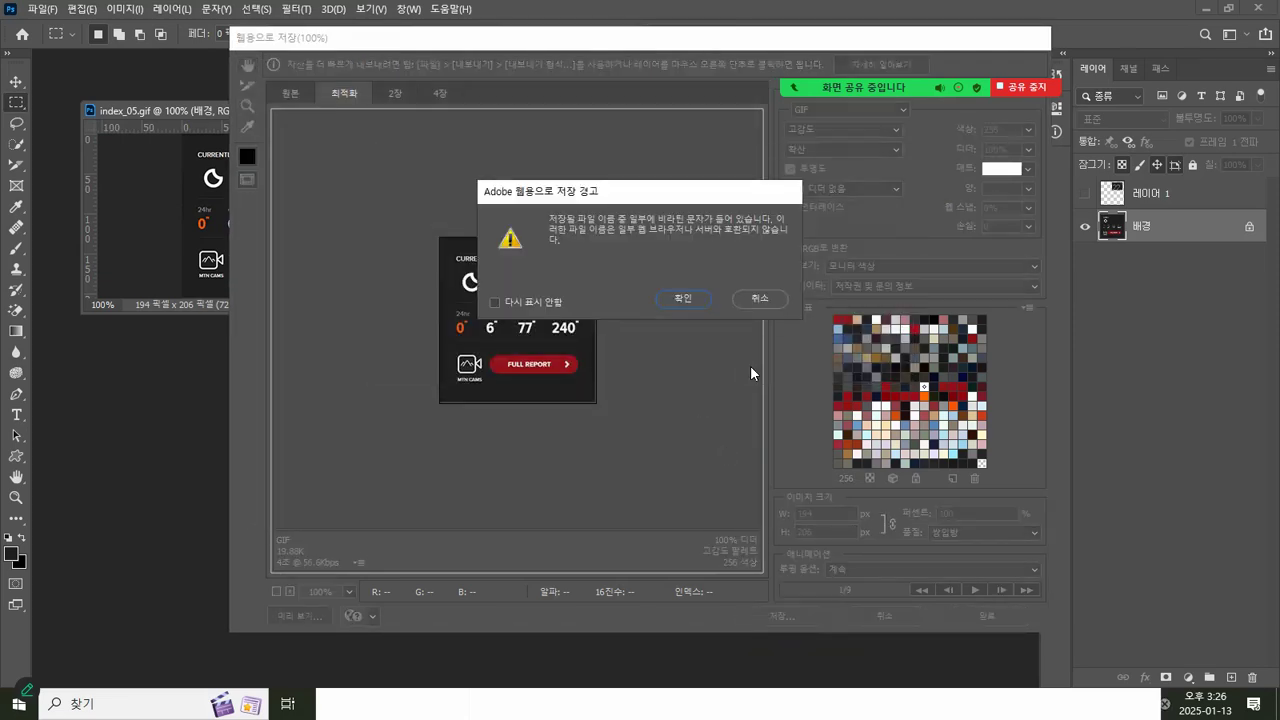
left_click(680, 297)
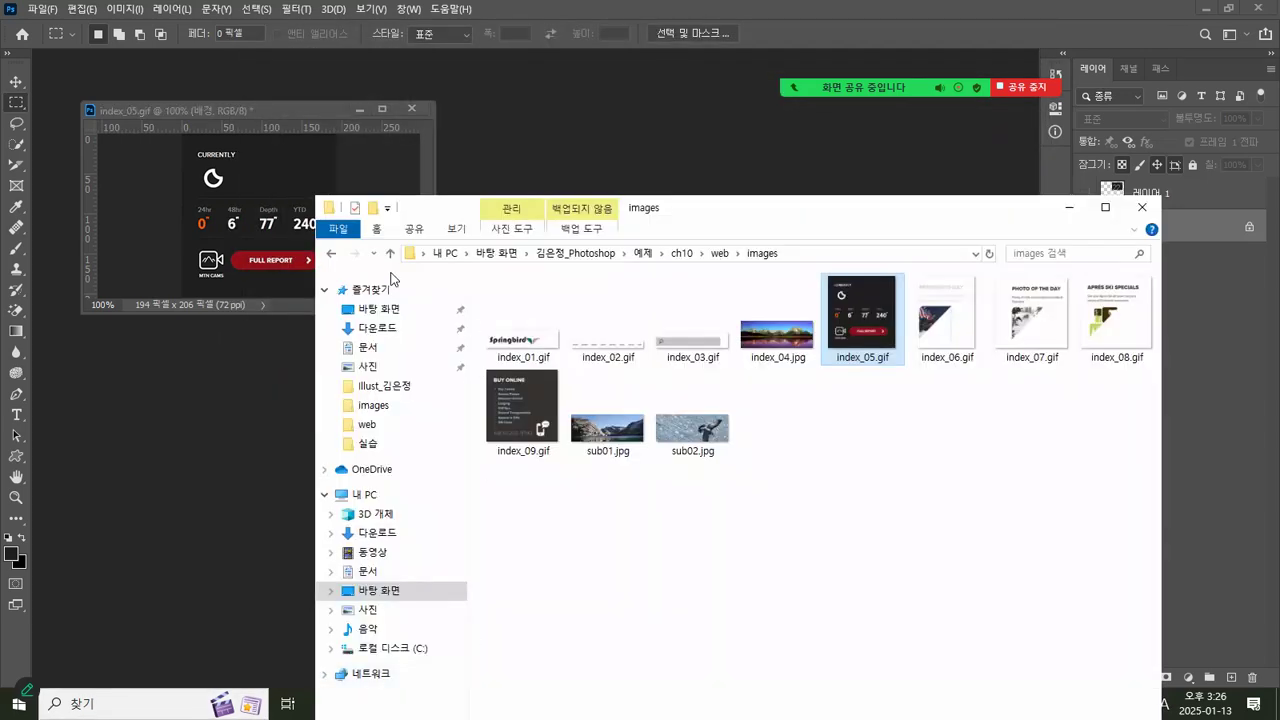
Step: Switch to File Explorer, open index.html from the web folder in the browser, and view the temperature animation there and on the SUMMER page
left_click(331, 253)
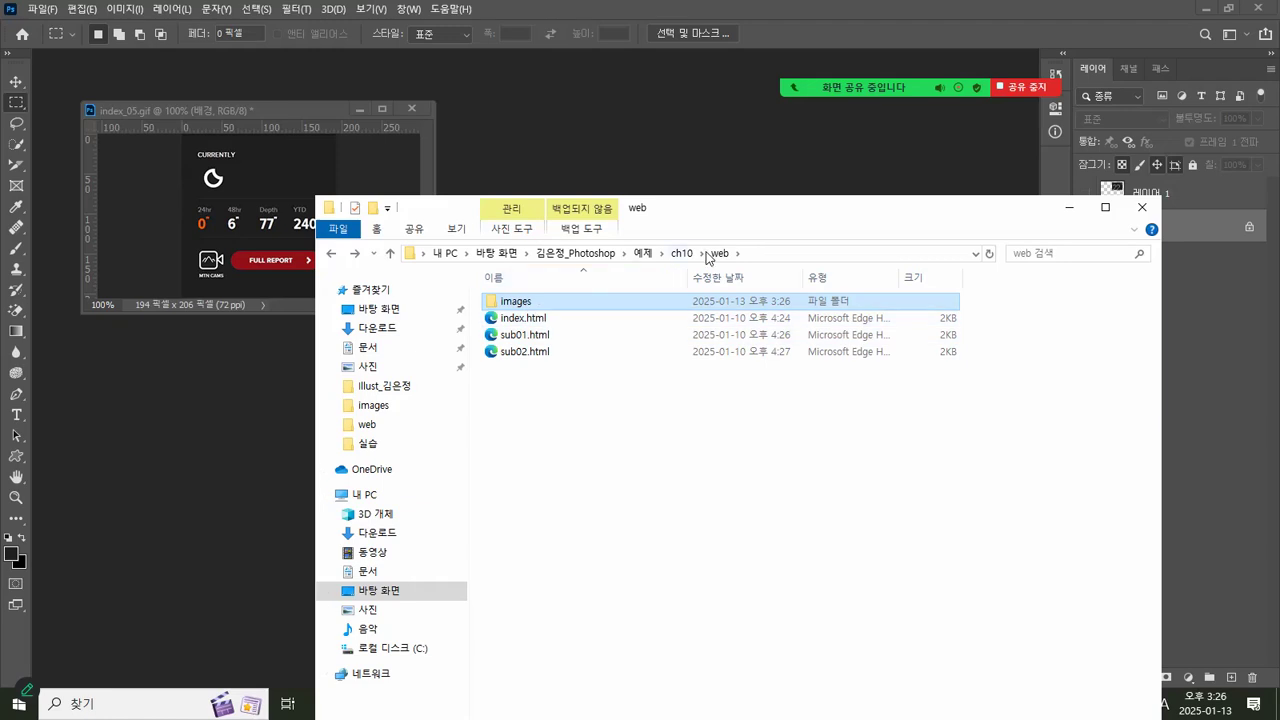
double_click(511, 319)
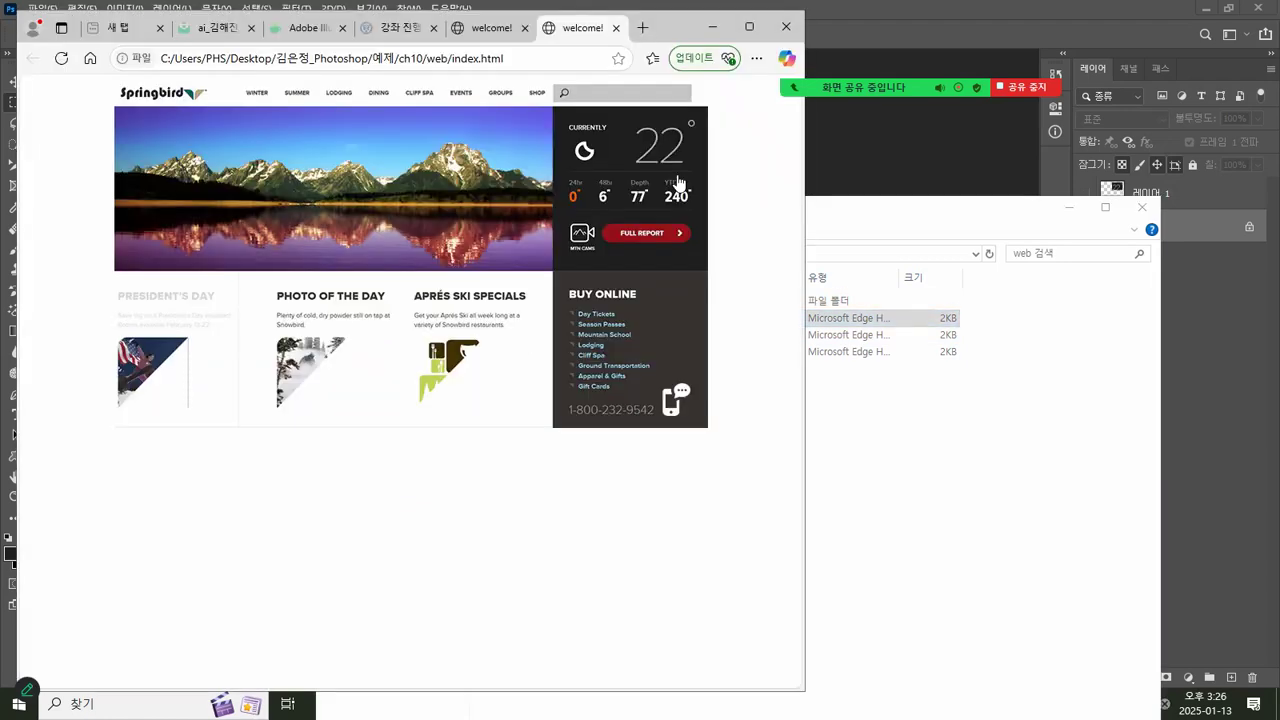
left_click(749, 26)
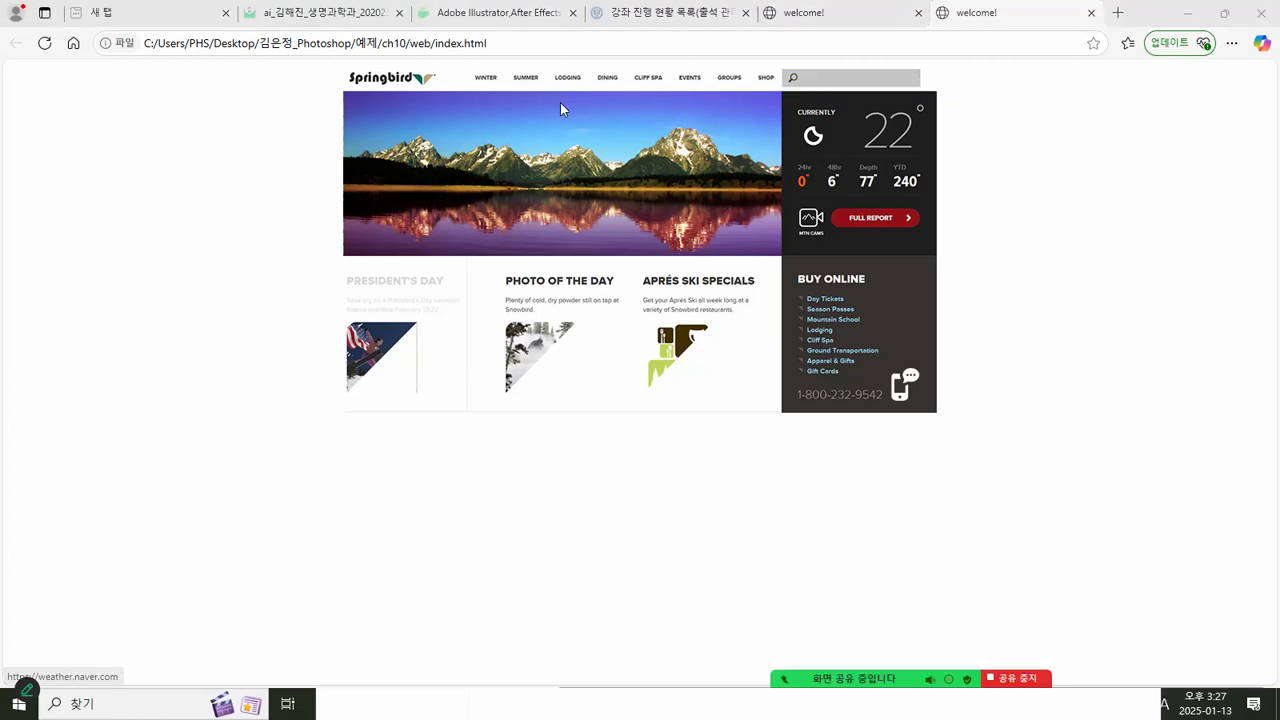
left_click(536, 82)
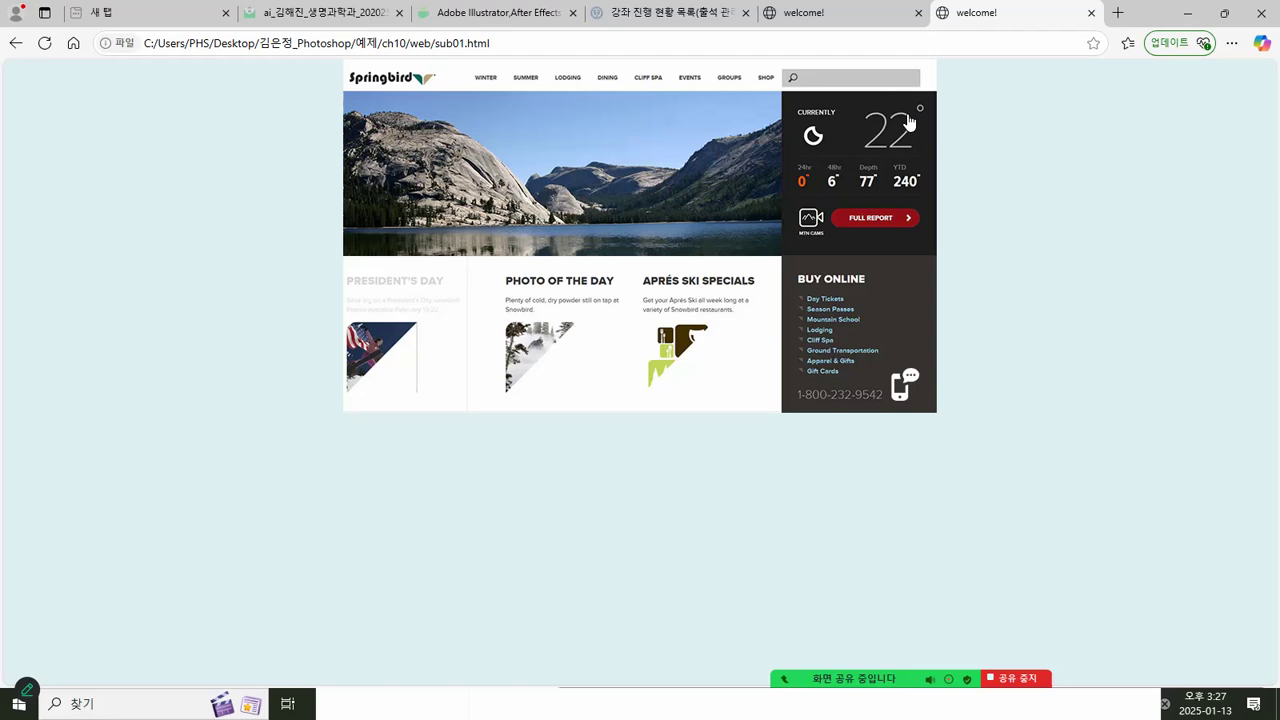
Step: View the temperature animation on the sub02.html page, return to the home page, and switch back to Photoshop
left_click(402, 355)
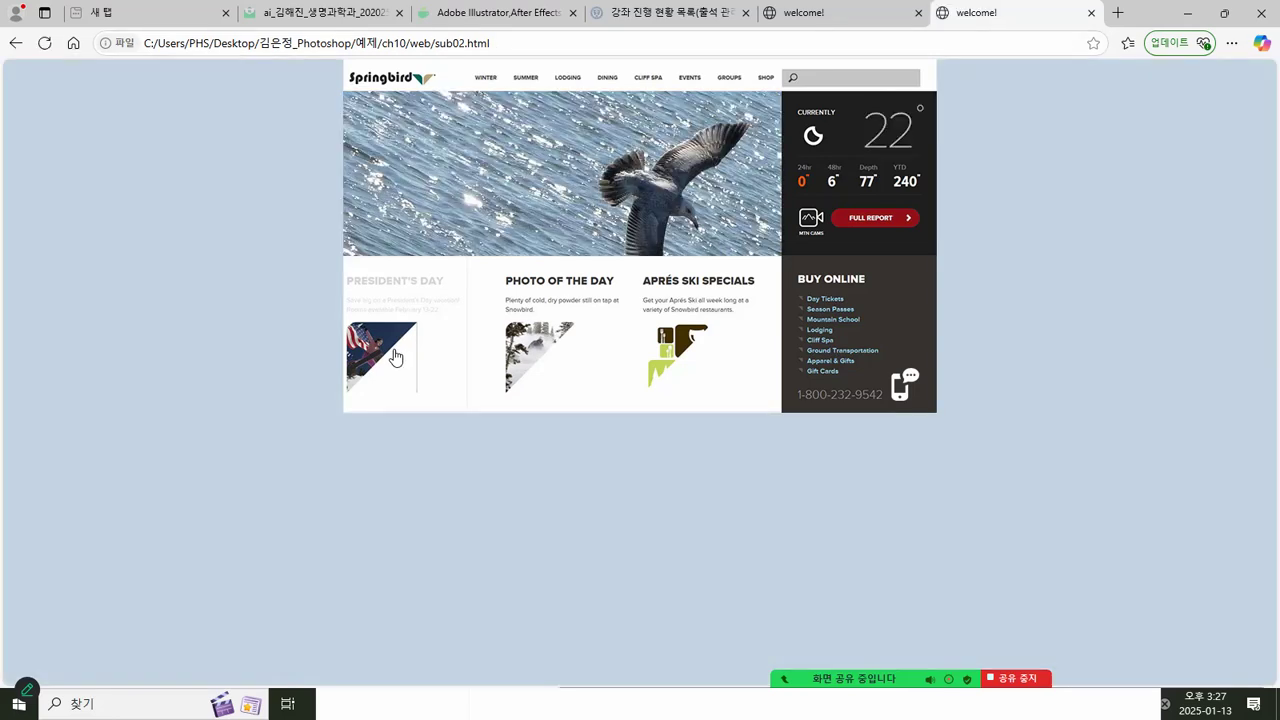
left_click(386, 87)
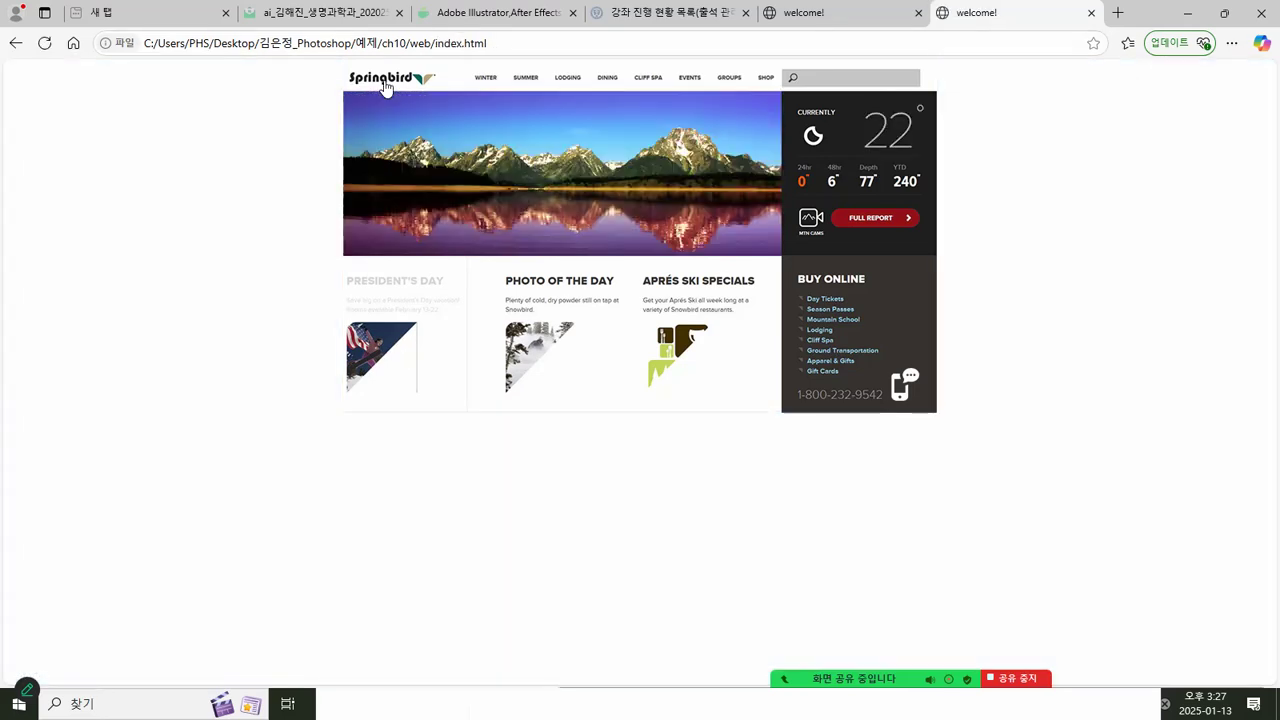
left_click(1187, 13)
left_click(326, 108)
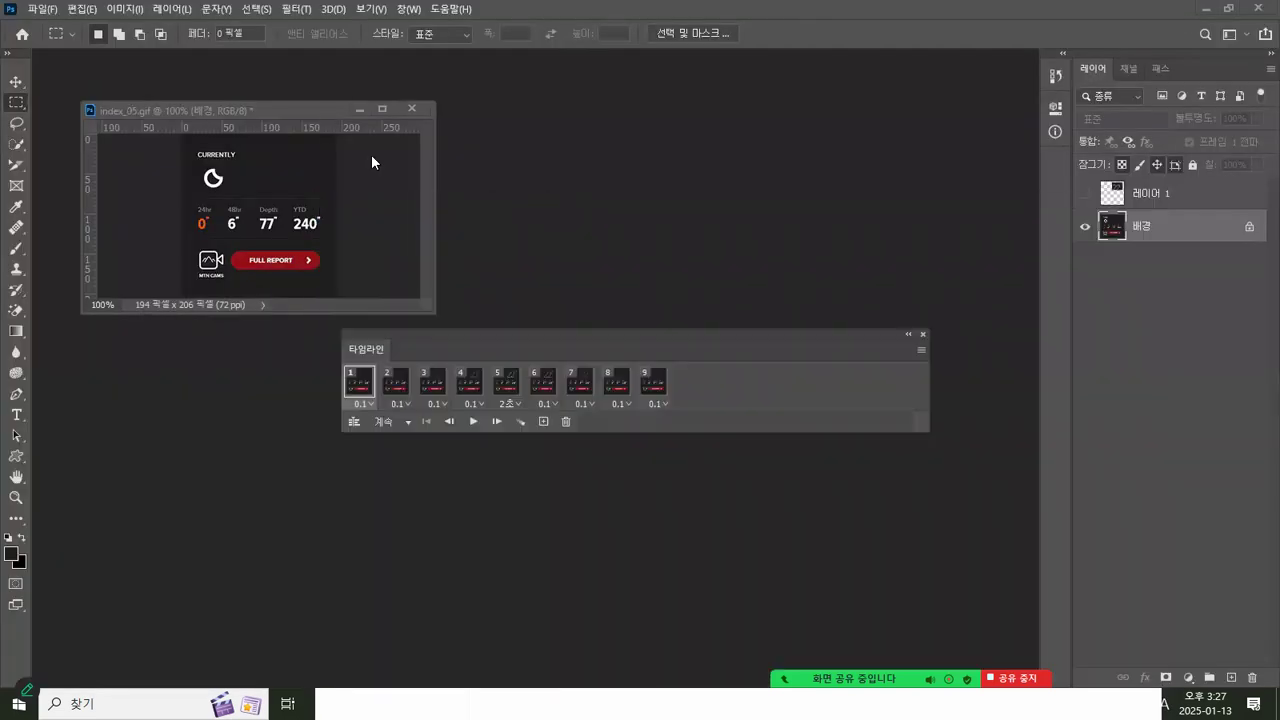
Step: Save the animated document in Photoshop format as index_05.psd in the 실습 folder
left_click_drag(340, 106, 275, 106)
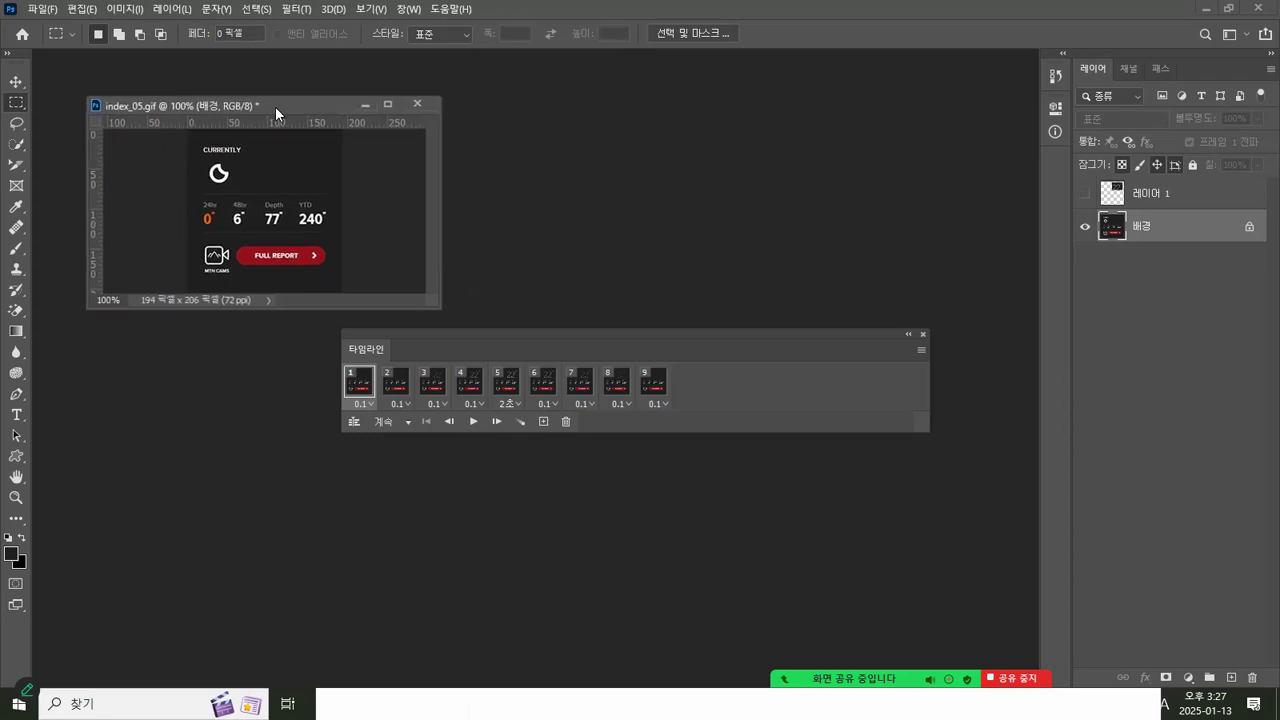
left_click(44, 9)
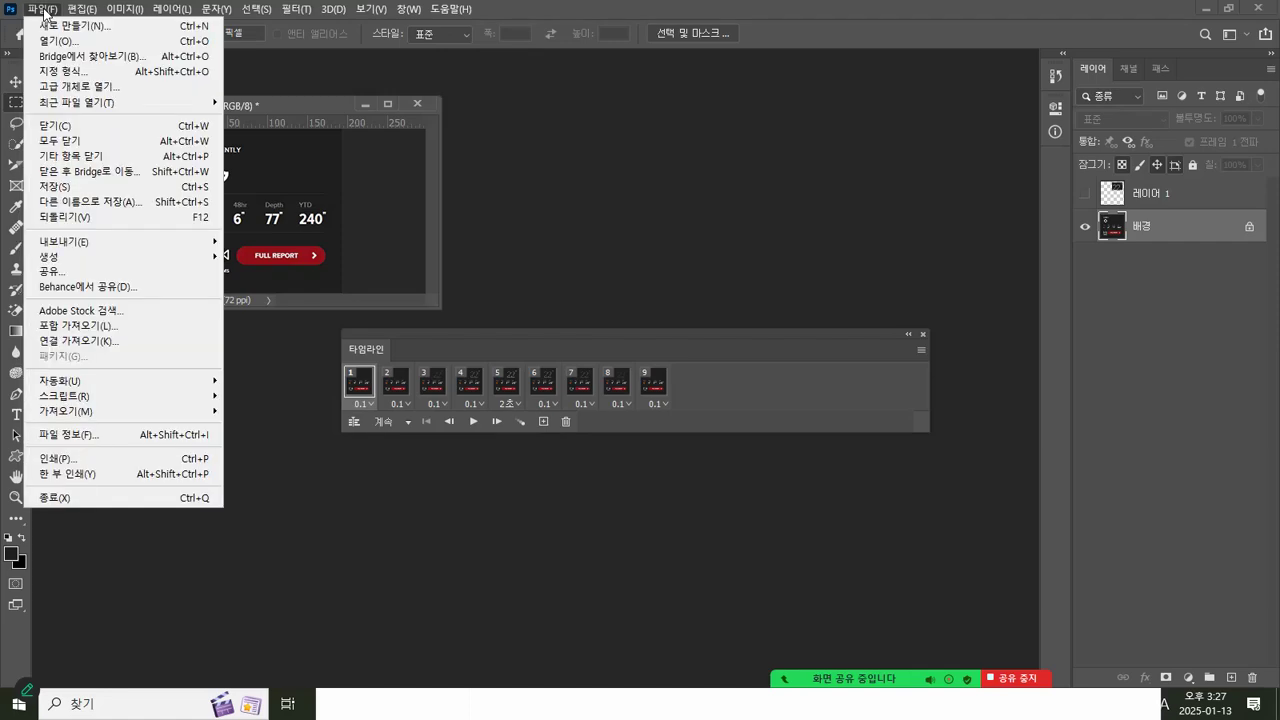
left_click(62, 203)
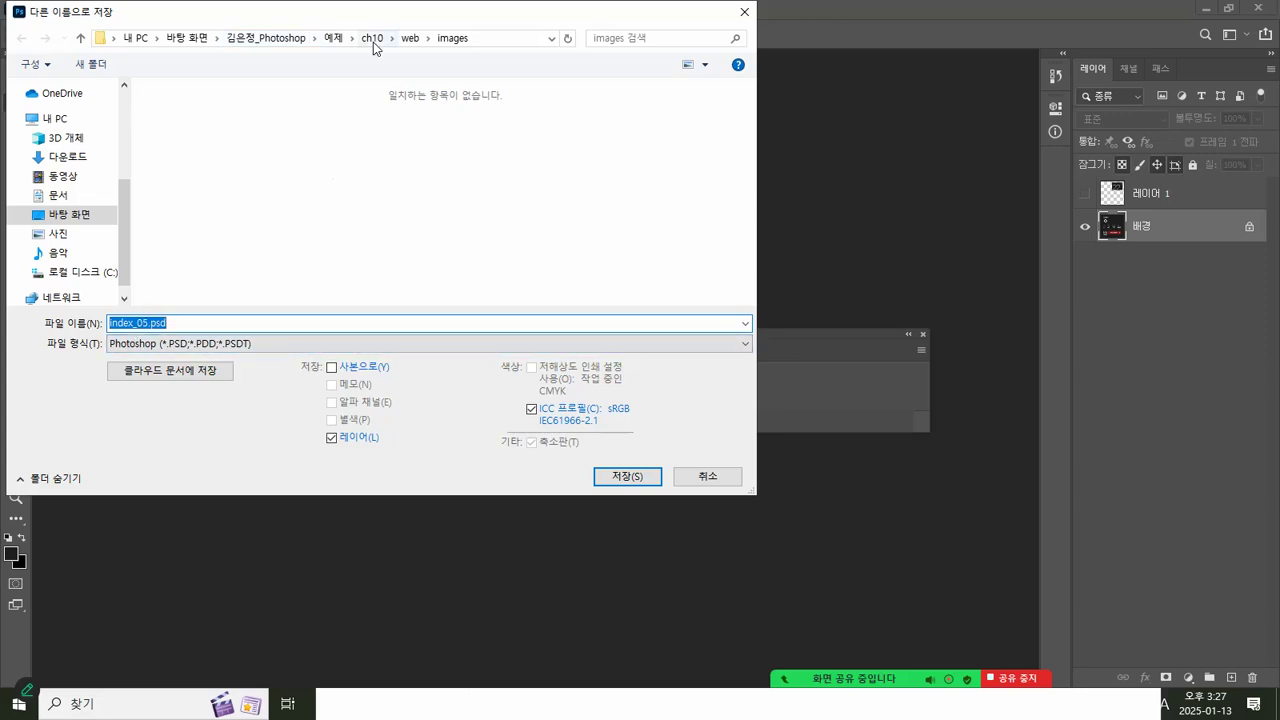
left_click(268, 40)
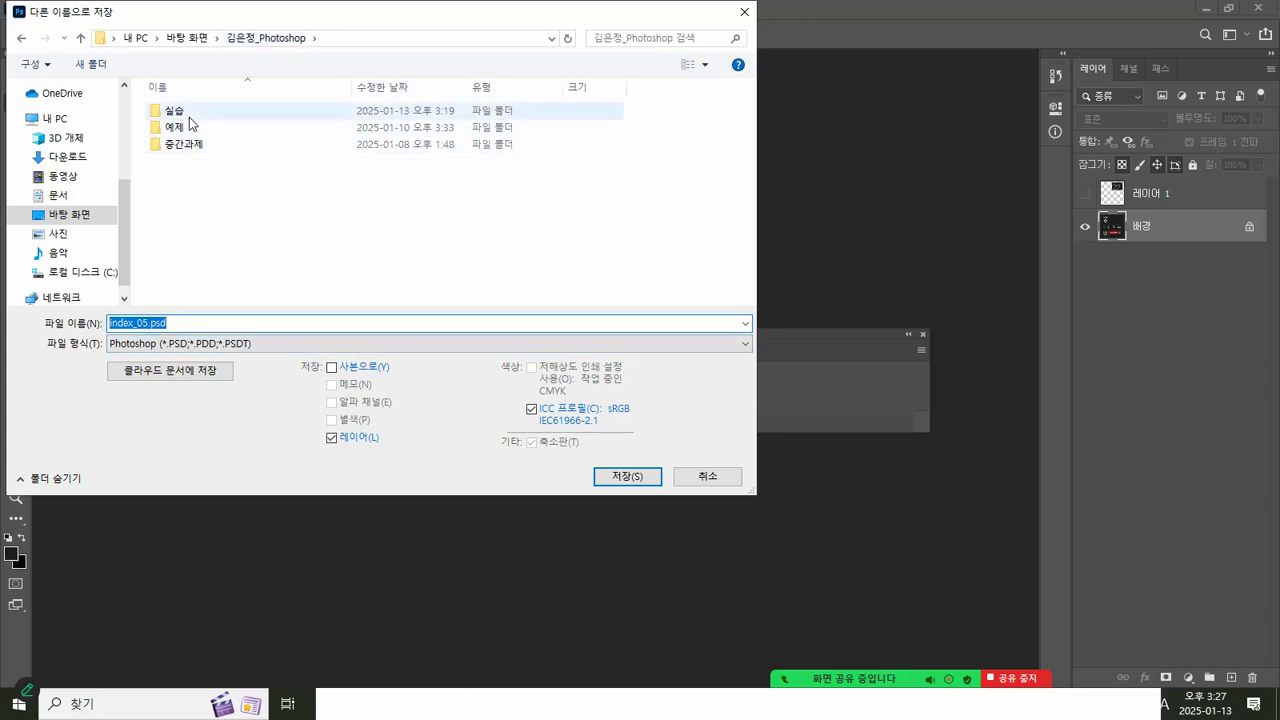
double_click(180, 114)
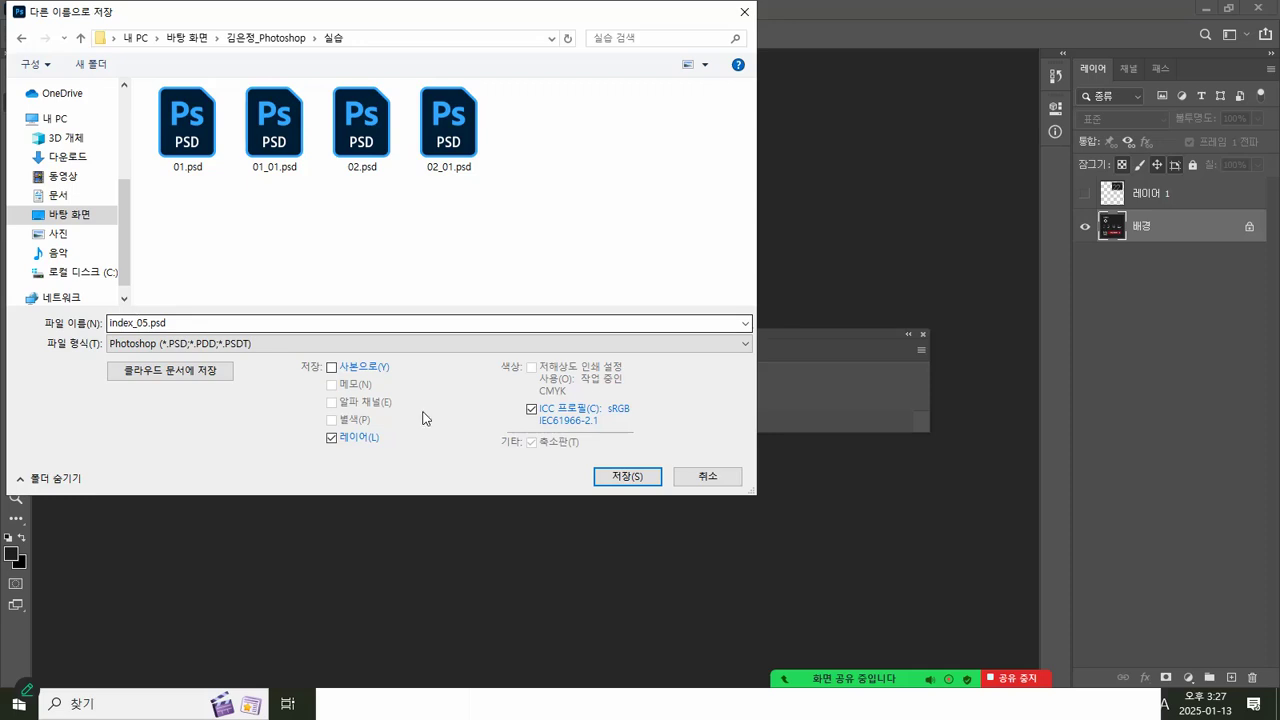
left_click(627, 478)
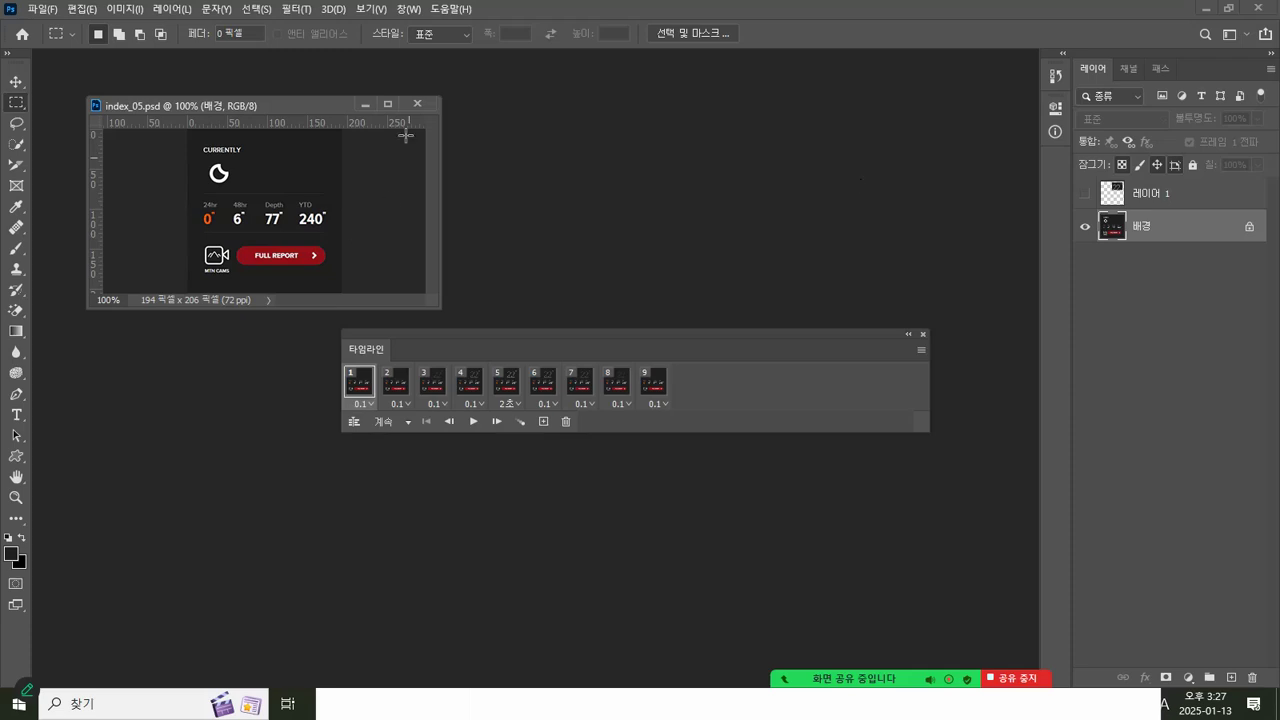
Step: Close the index_05.psd document and the Timeline panel
left_click(424, 100)
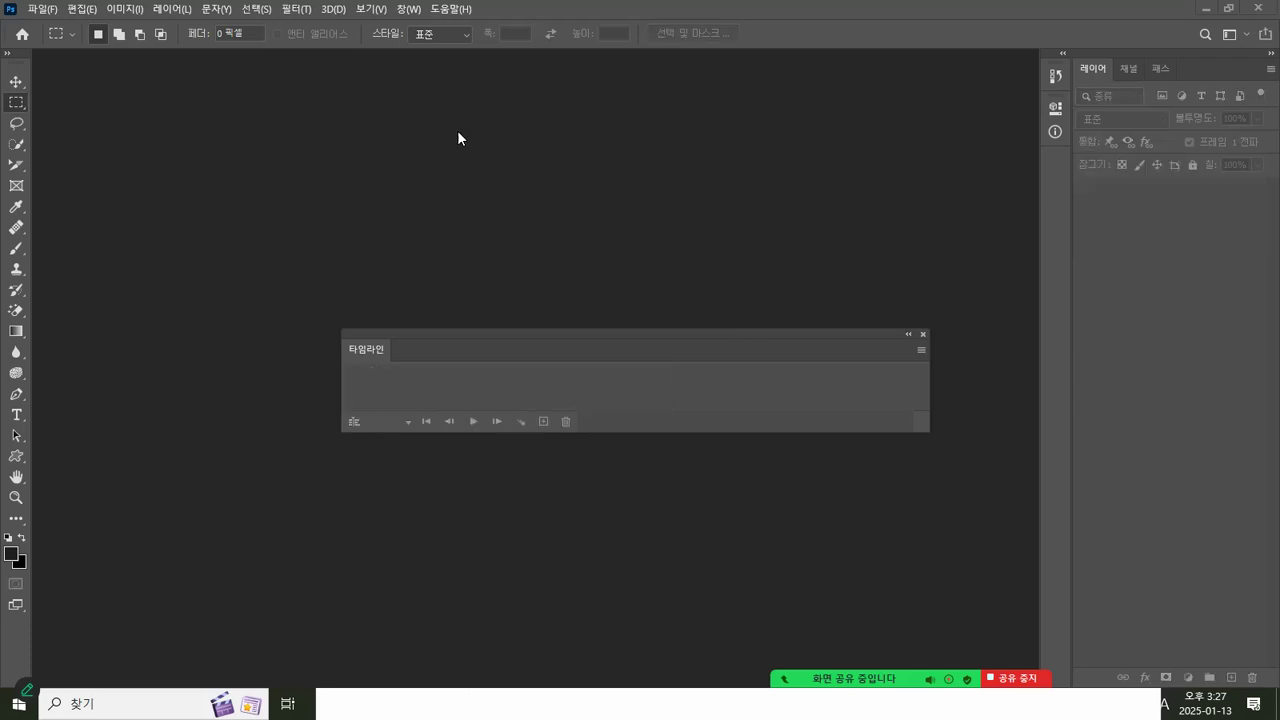
left_click(923, 334)
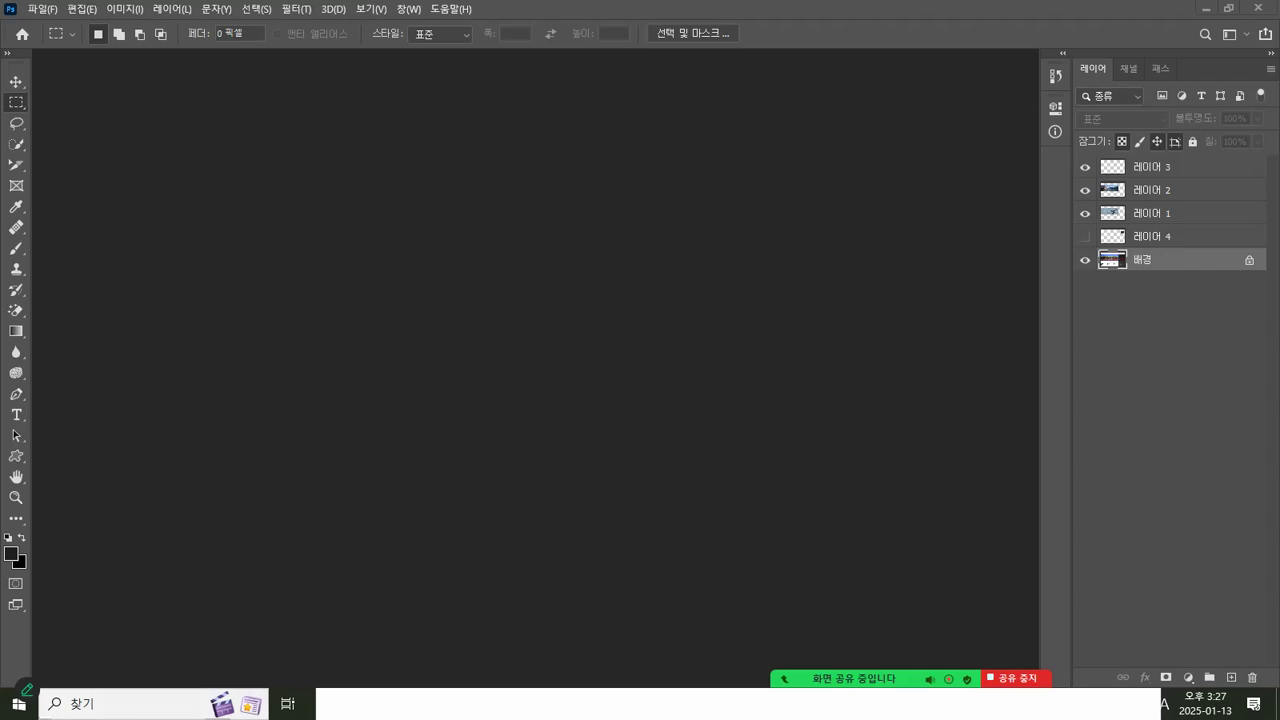
Step: Switch to File Explorer and go back from the web folder to the ch10 folder
key("alt+Tab")
left_click_drag(629, 205, 559, 130)
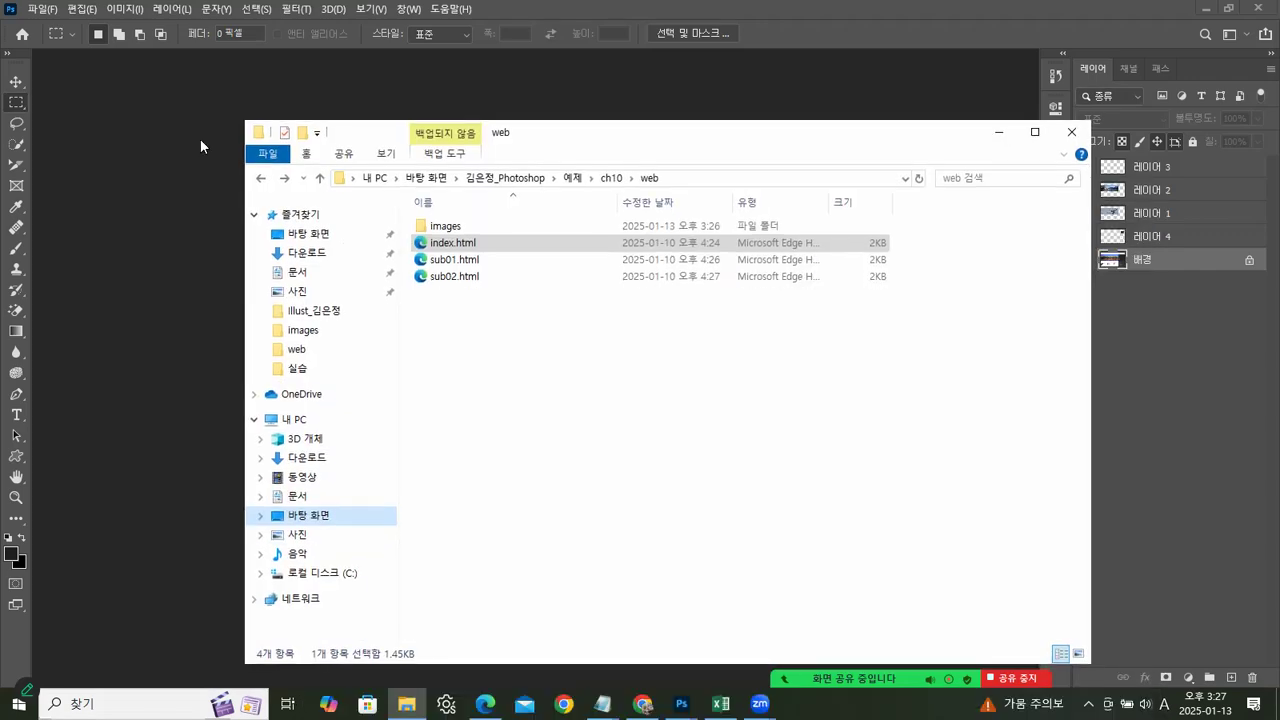
left_click(258, 181)
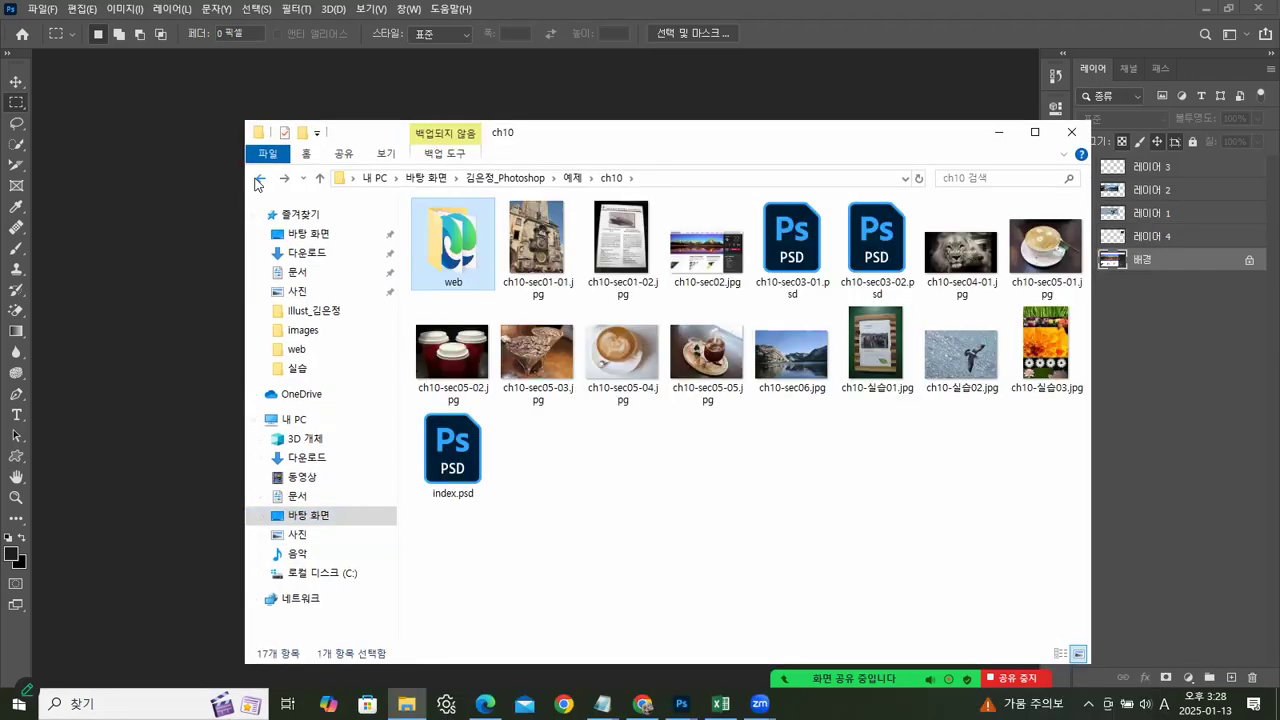
Step: Look through the ch10 example images, including ch10-sec04-01.jpg and ch10-sec05-01.jpg to ch10-sec05-05.jpg
left_click(928, 460)
left_click(960, 355)
left_click(960, 250)
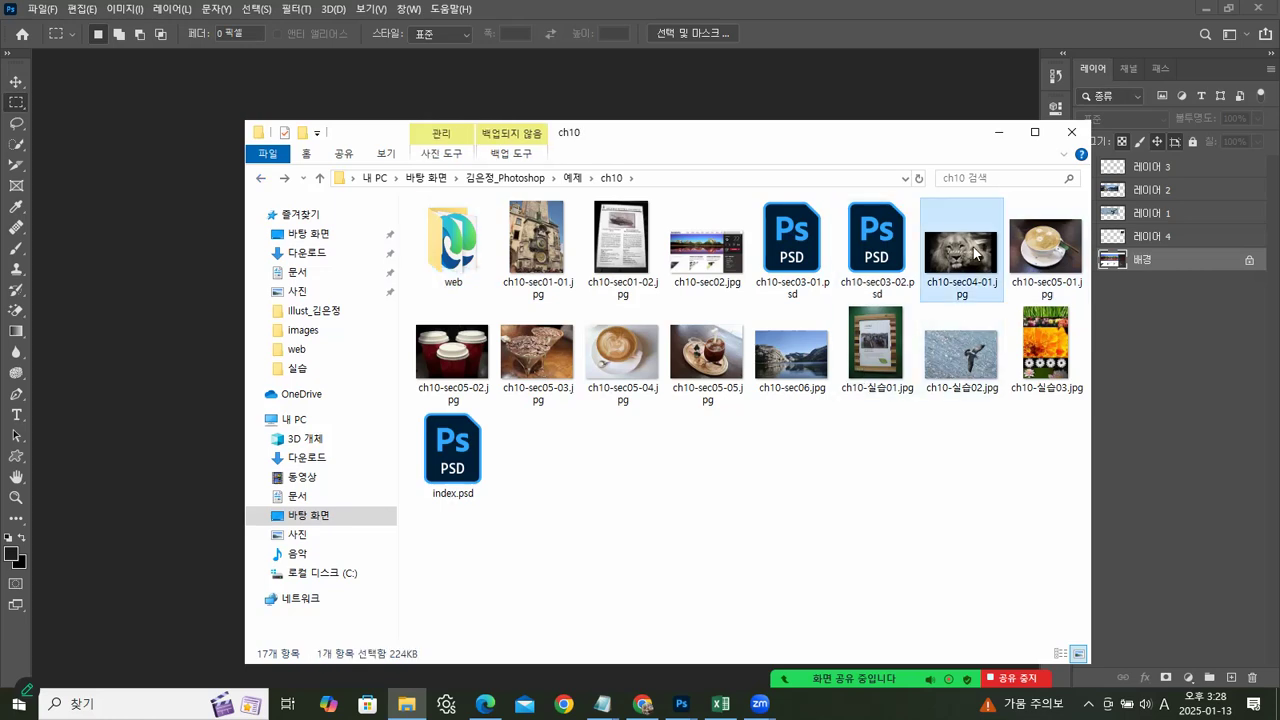
left_click(1000, 481)
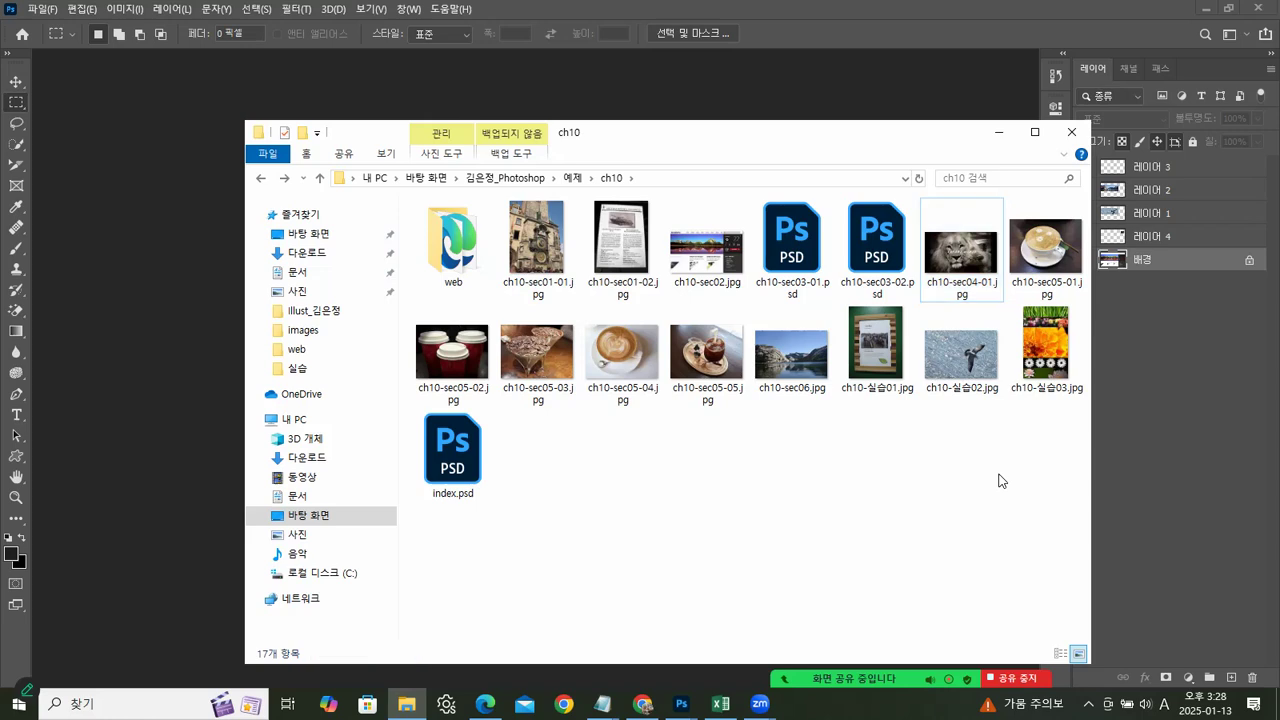
left_click(1053, 262)
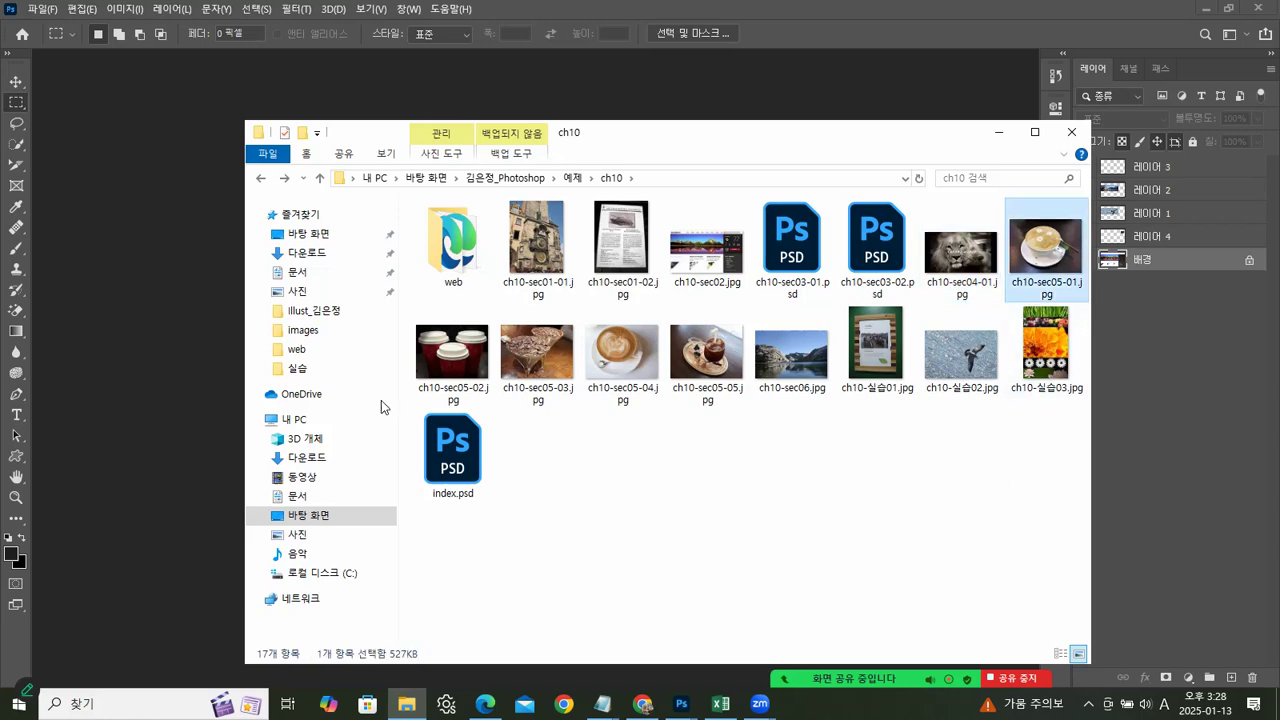
left_click(721, 360, "shift")
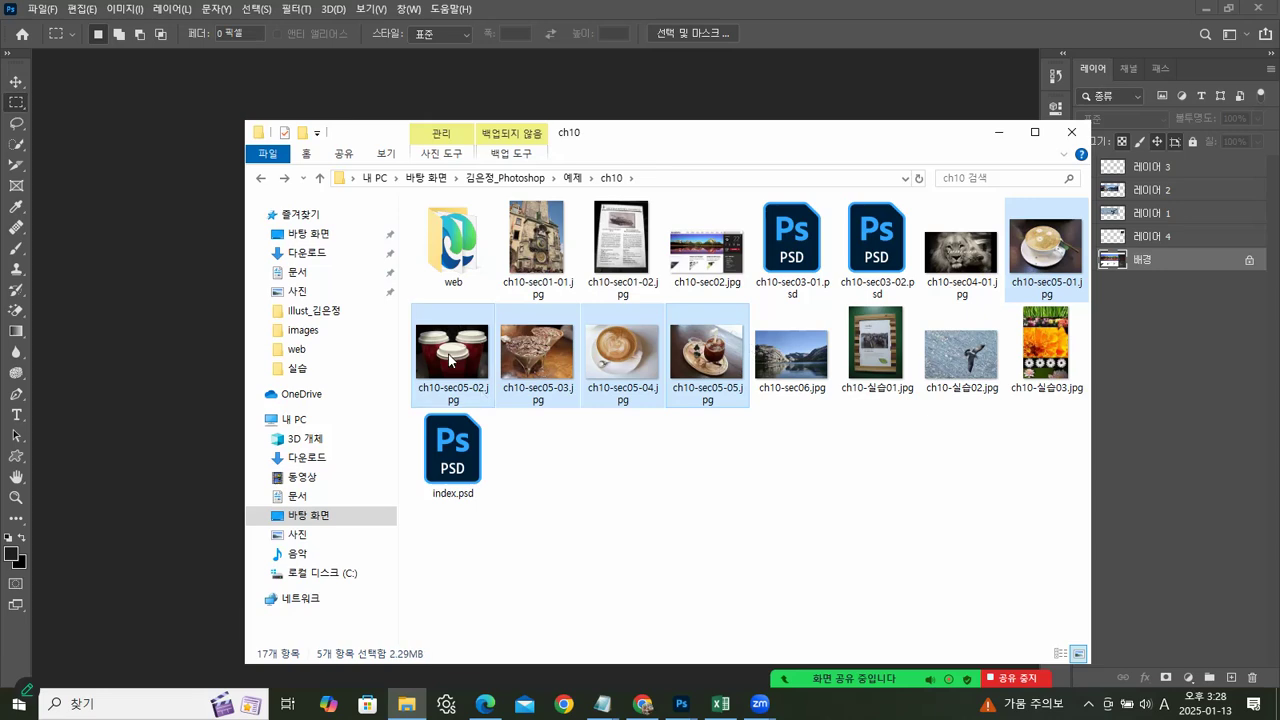
left_click(751, 396)
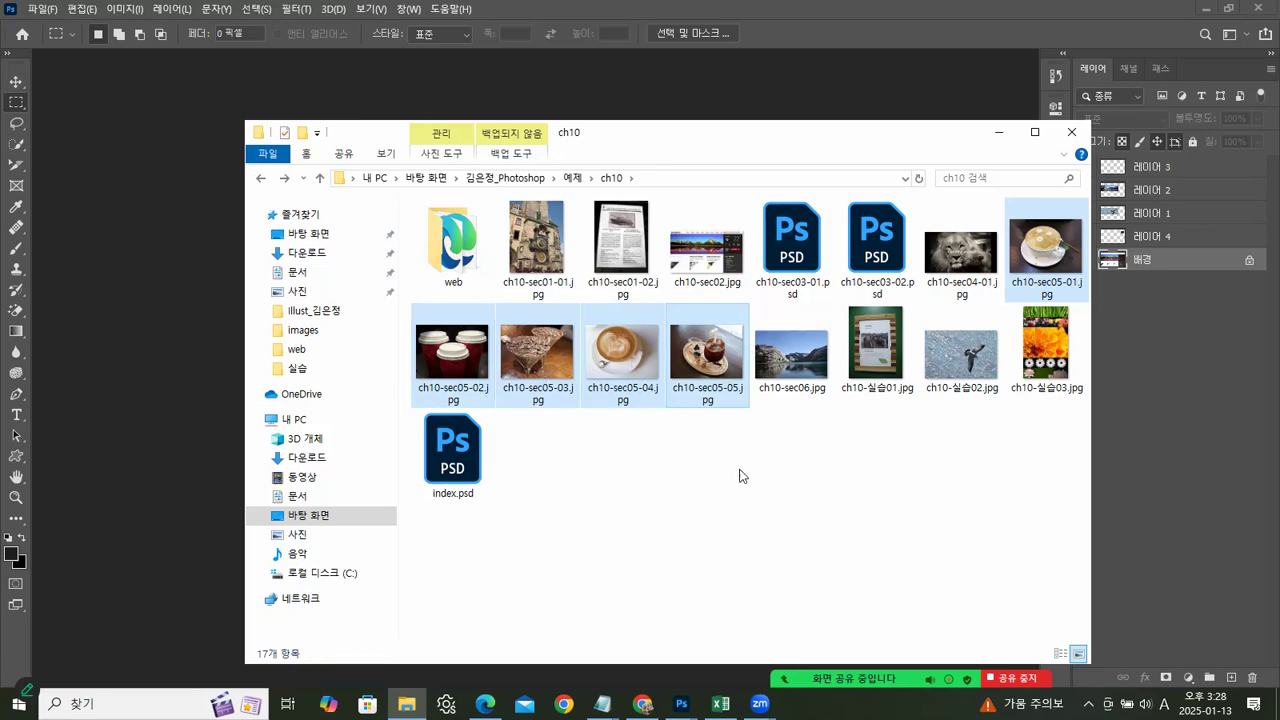
Step: Open ch10-sec06.jpg from the ch10 folder in Photoshop and float it in its own document window
left_click_drag(781, 401, 78, 381)
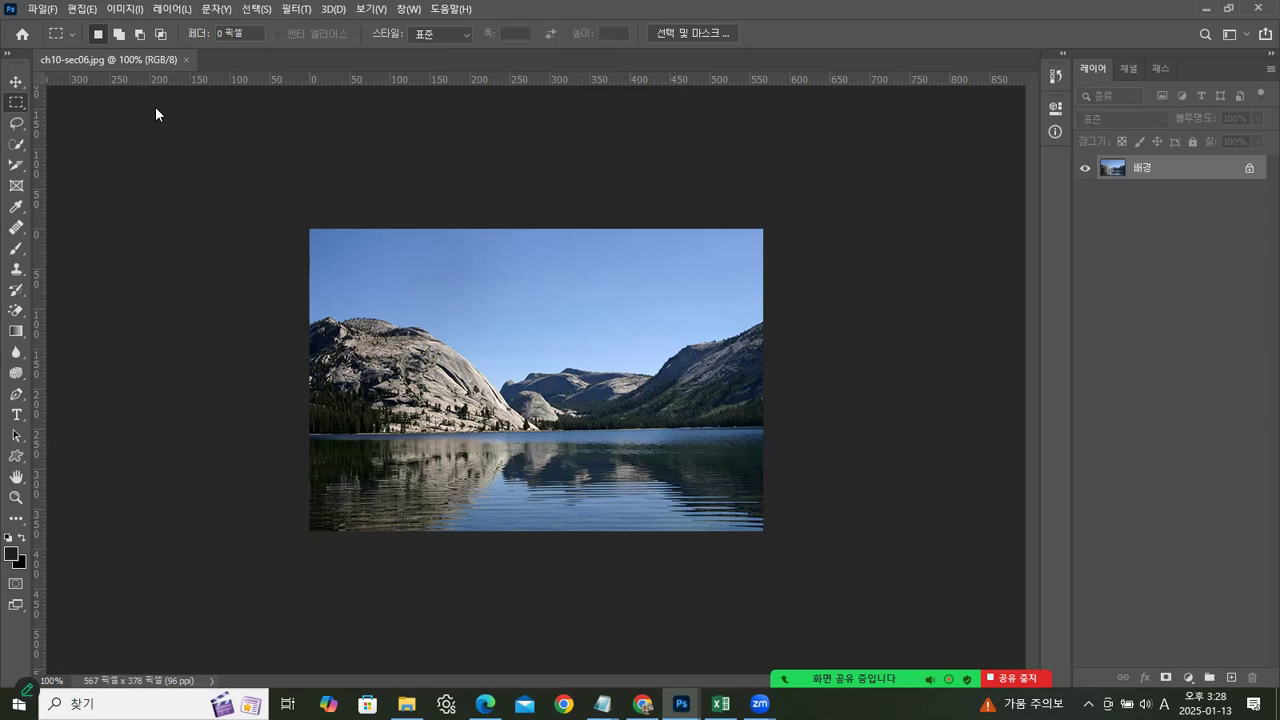
left_click_drag(155, 106, 155, 106)
left_click_drag(241, 103, 320, 104)
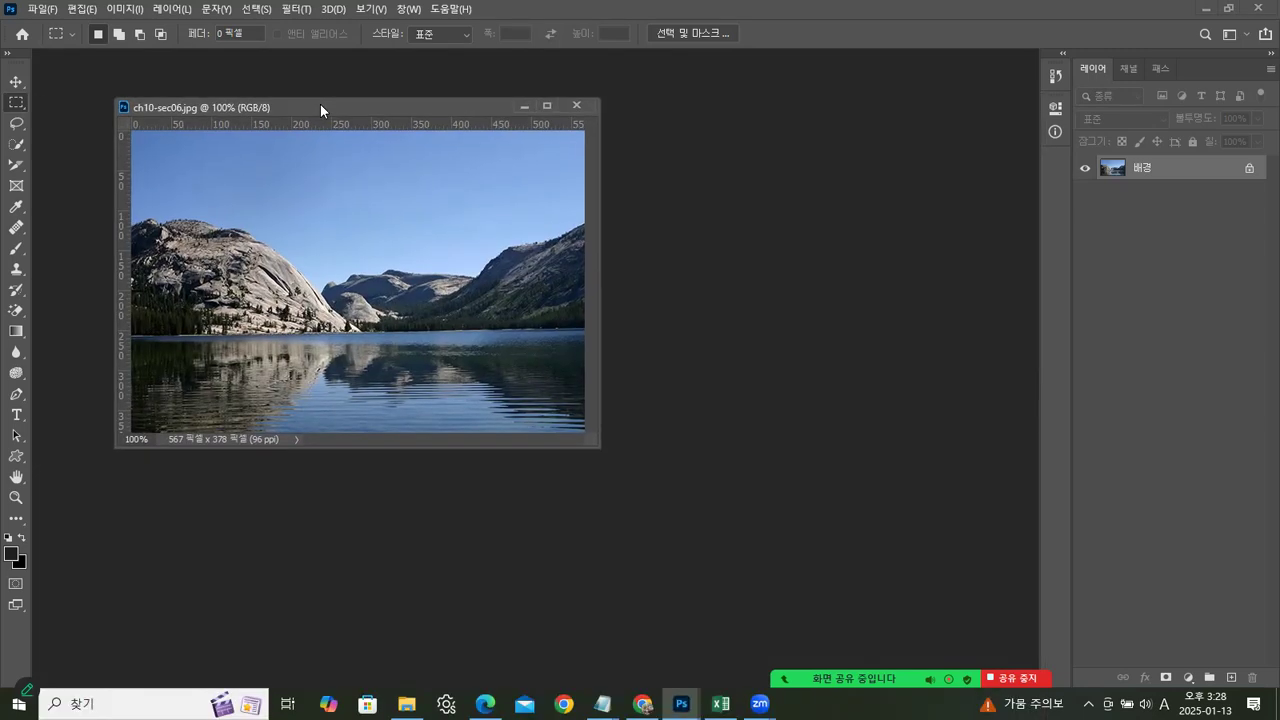
left_click(81, 9)
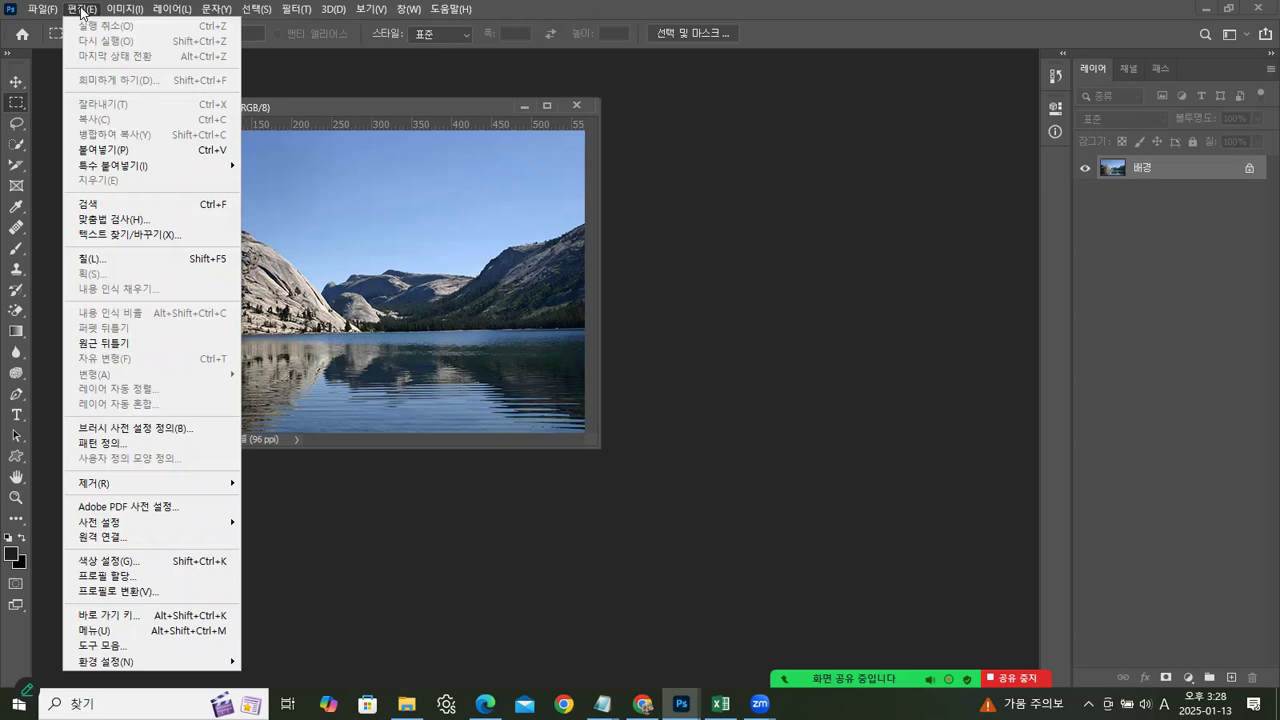
mouse_move(38, 9)
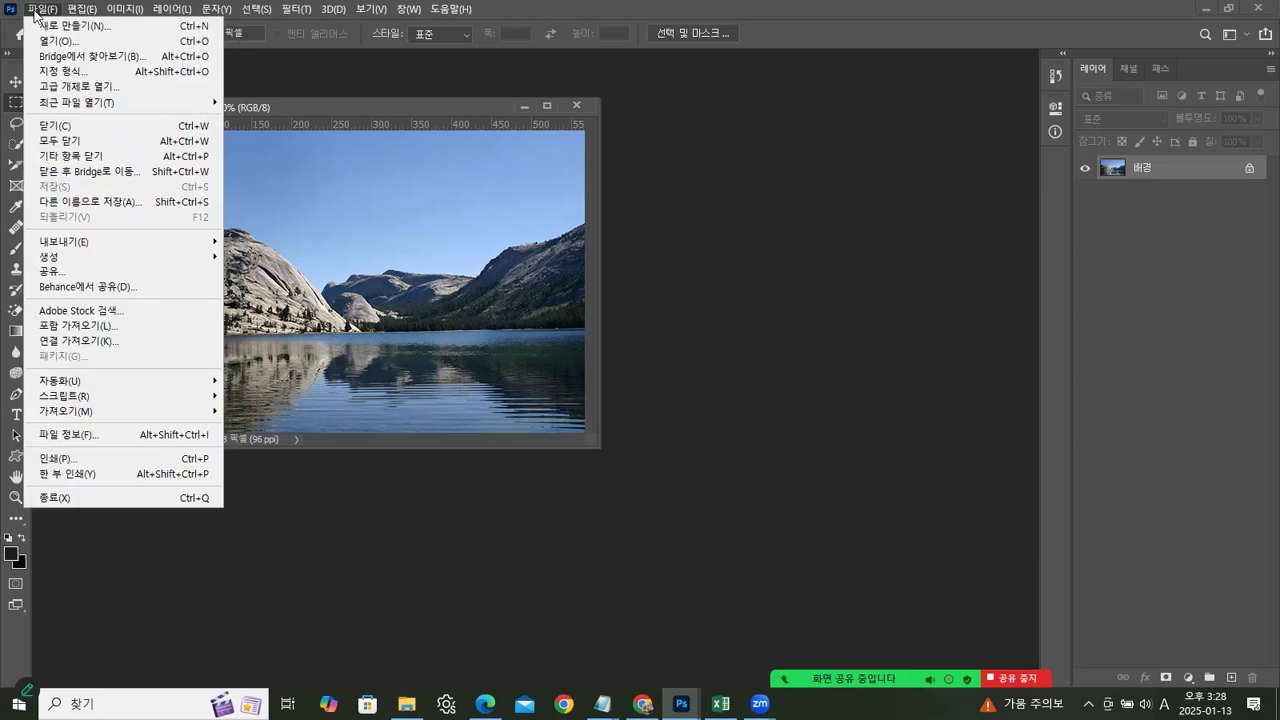
mouse_move(100, 387)
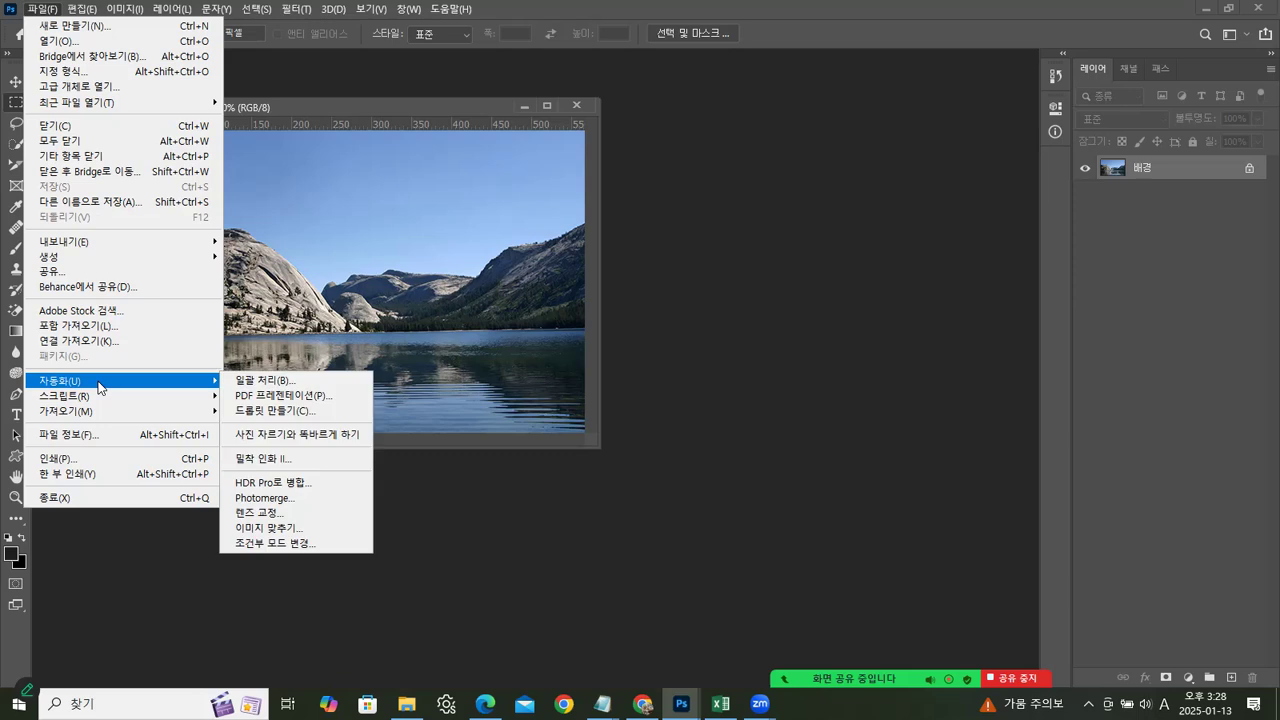
left_click(279, 503)
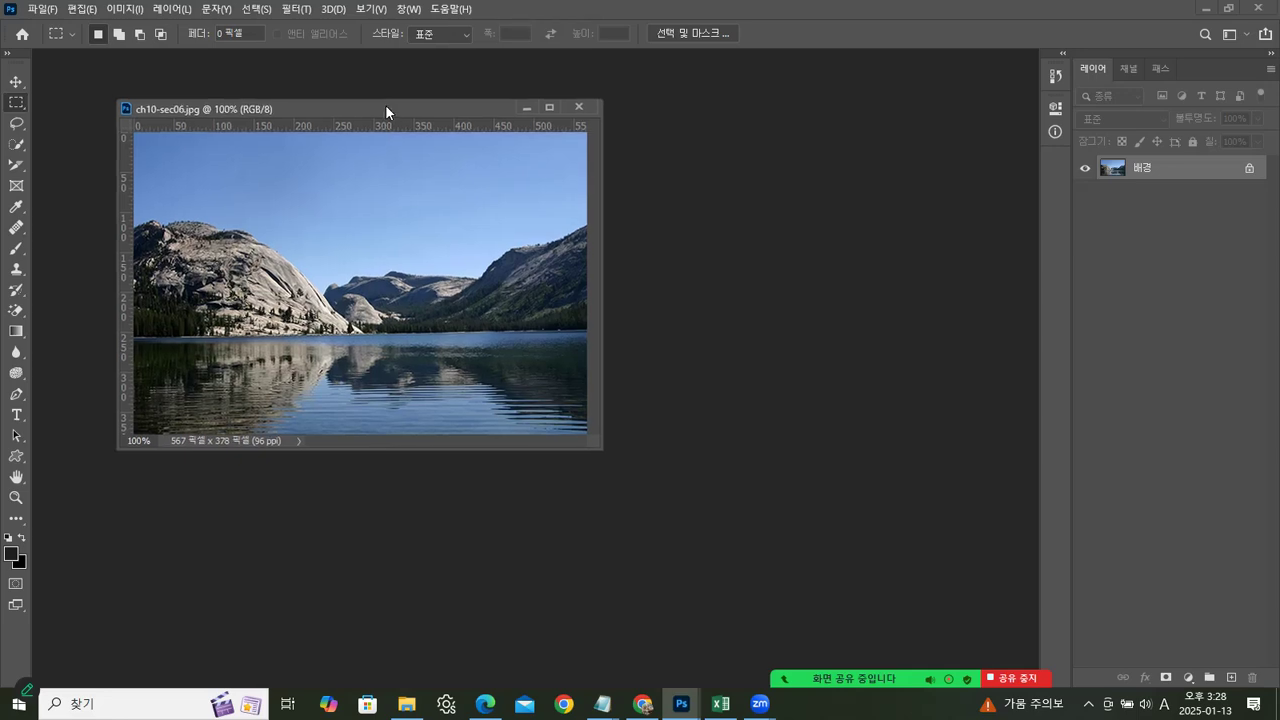
Step: Reposition the lake image's window, show the Actions panel and enlarge it to reveal more of the action list
left_click_drag(385, 104, 357, 136)
left_click(410, 9)
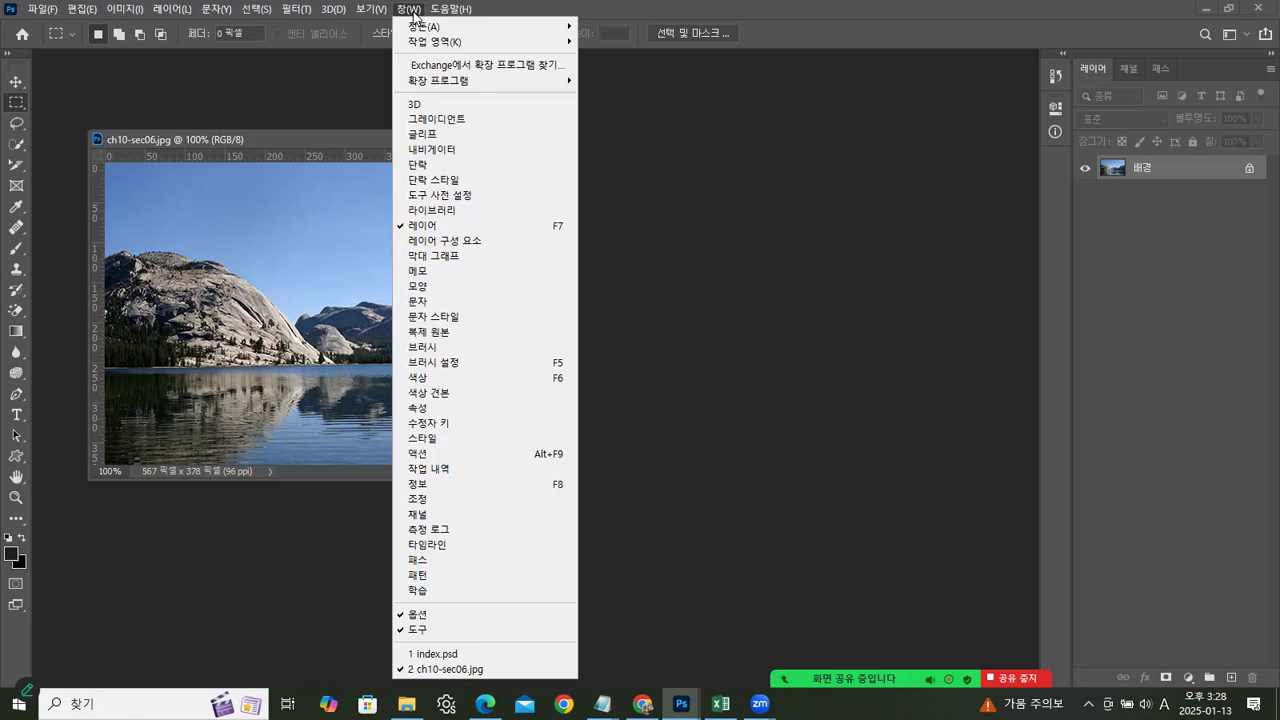
left_click(462, 454)
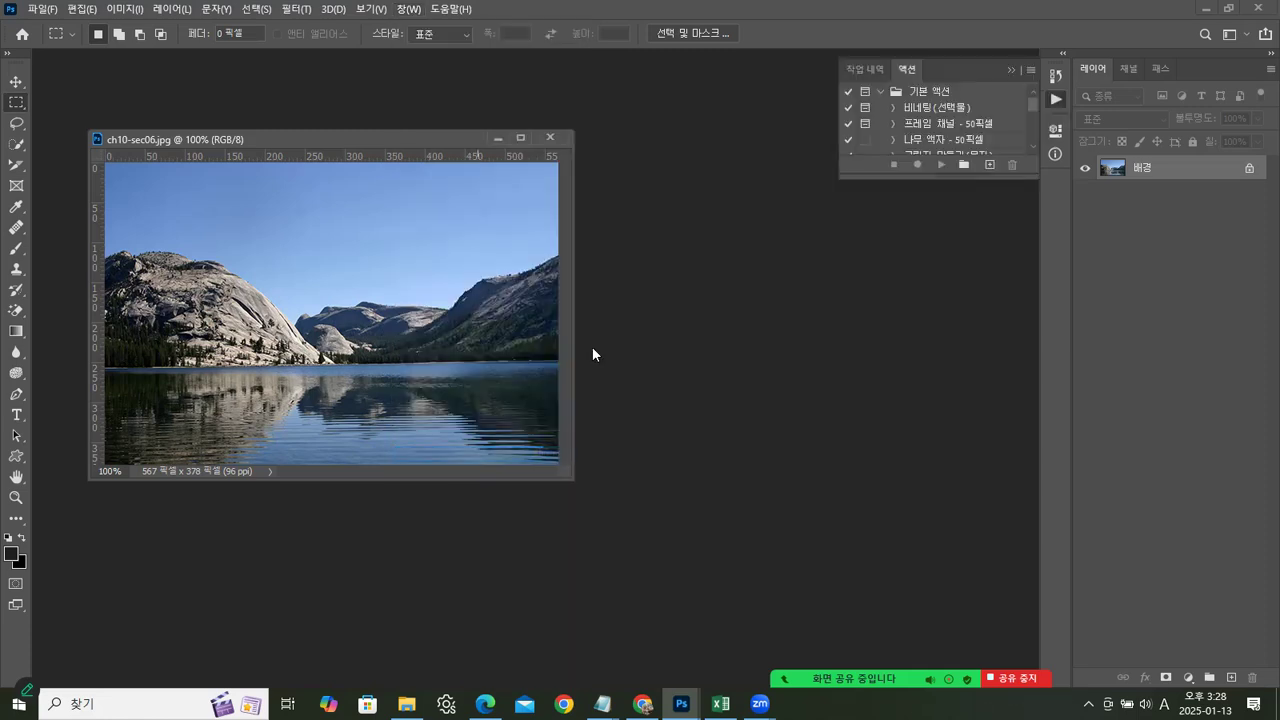
left_click_drag(920, 178, 920, 395)
Step: Collapse and expand the 기본 액션 set and examine the recorded commands inside the 비네팅(선택물) action
left_click(879, 91)
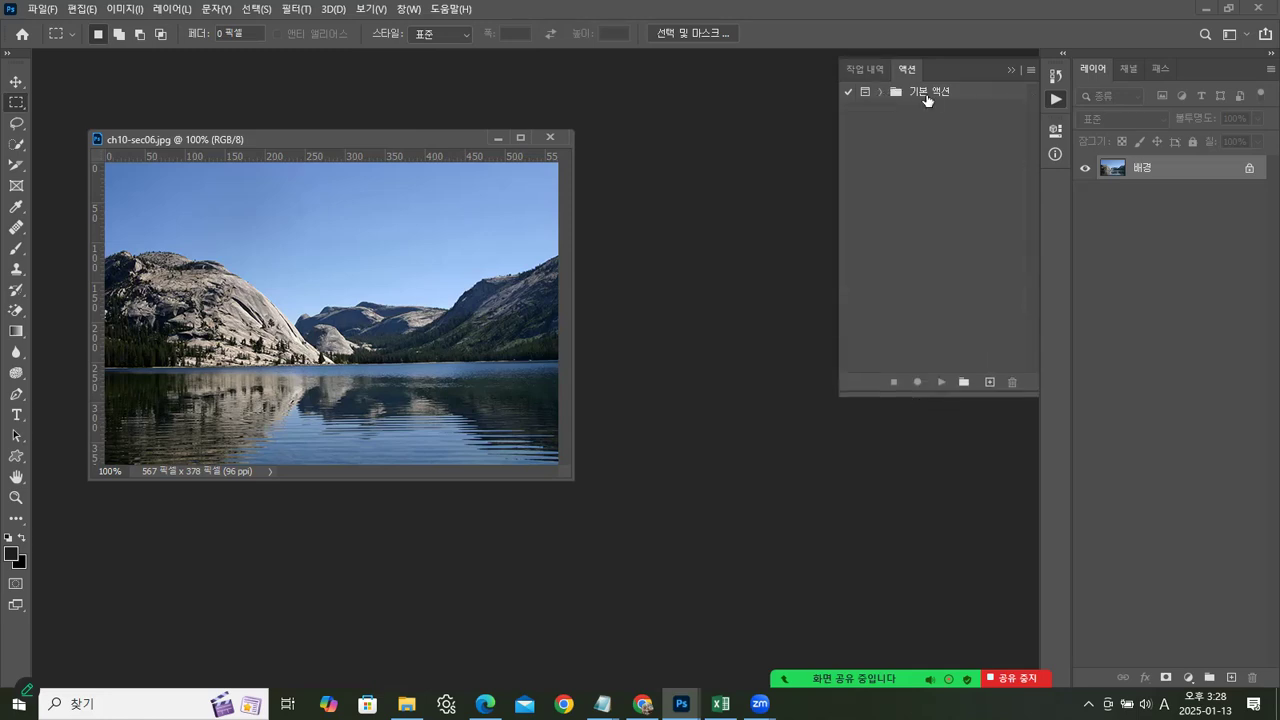
left_click(880, 92)
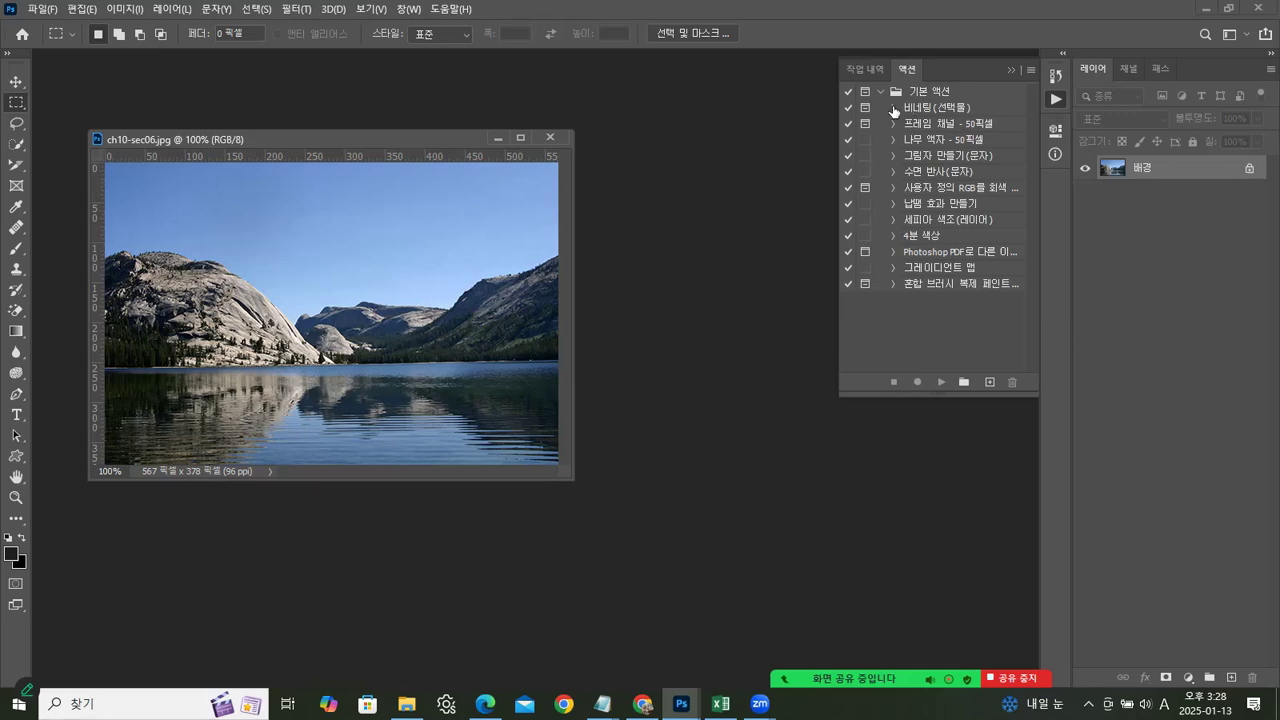
left_click(893, 108)
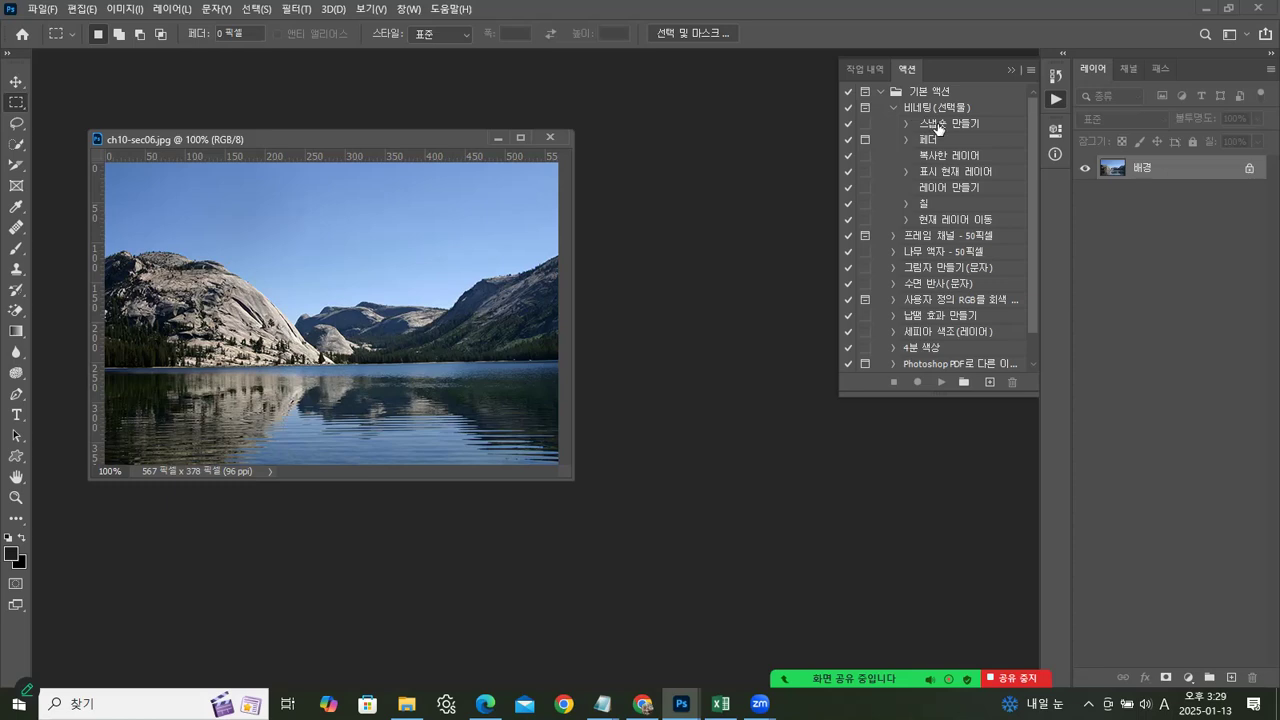
left_click(893, 108)
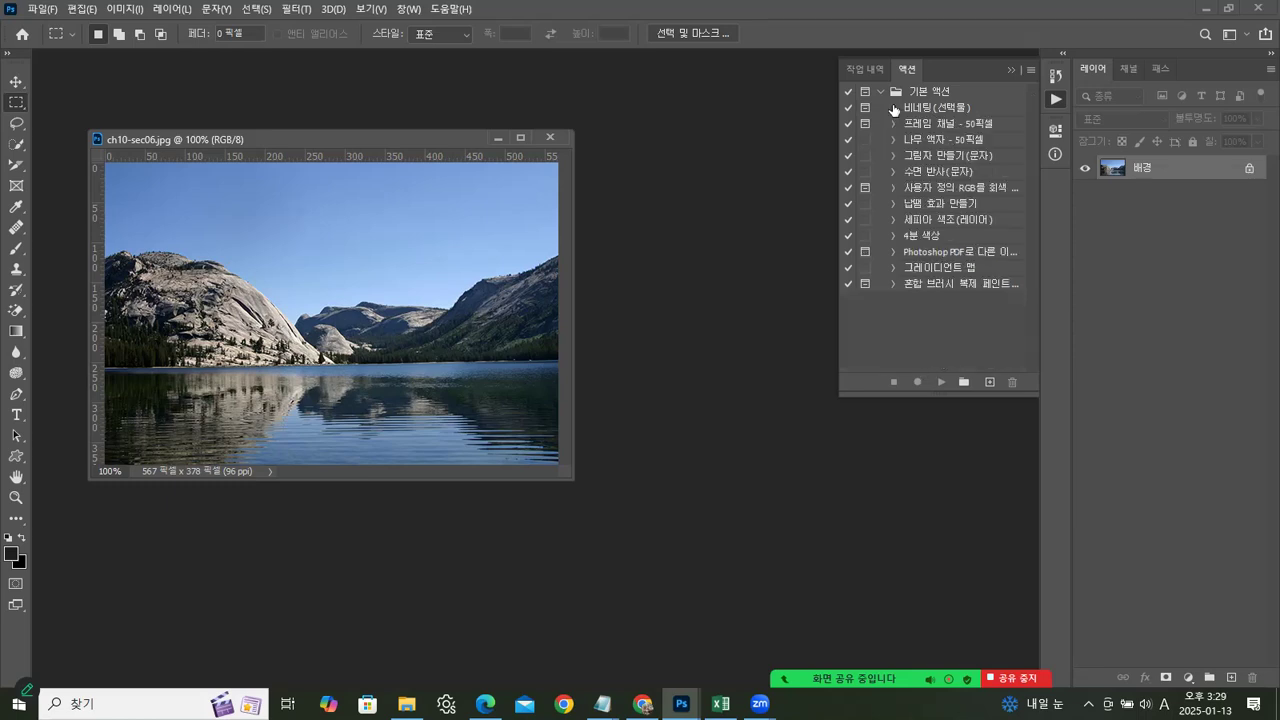
Step: Try to play the 비네팅(선택물) action on the lake image, and collapse the action's command list
left_click(920, 112)
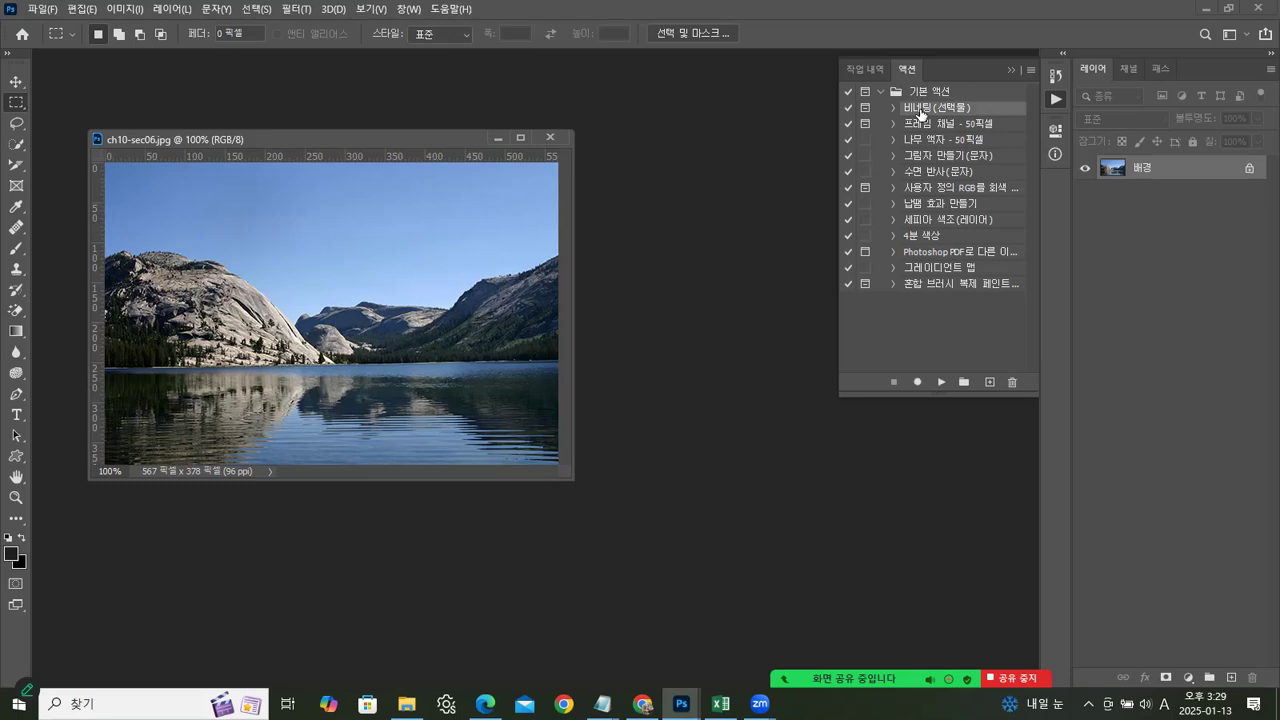
left_click(941, 383)
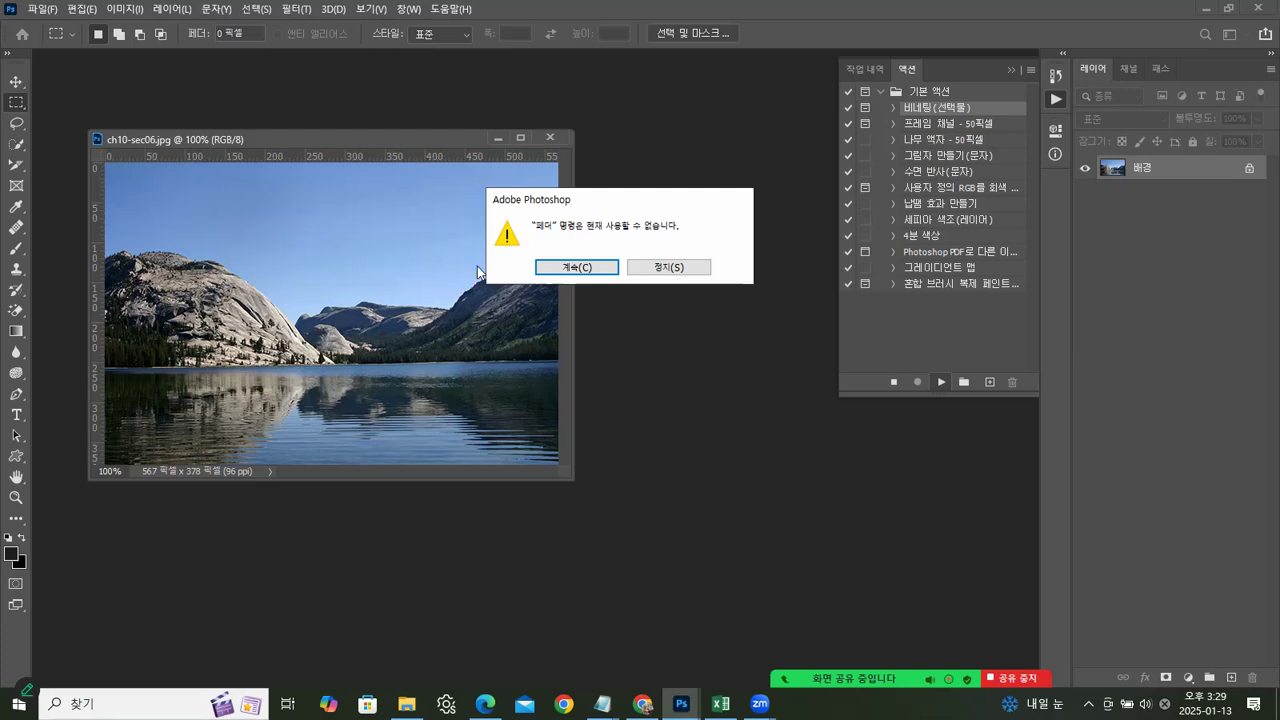
left_click(678, 267)
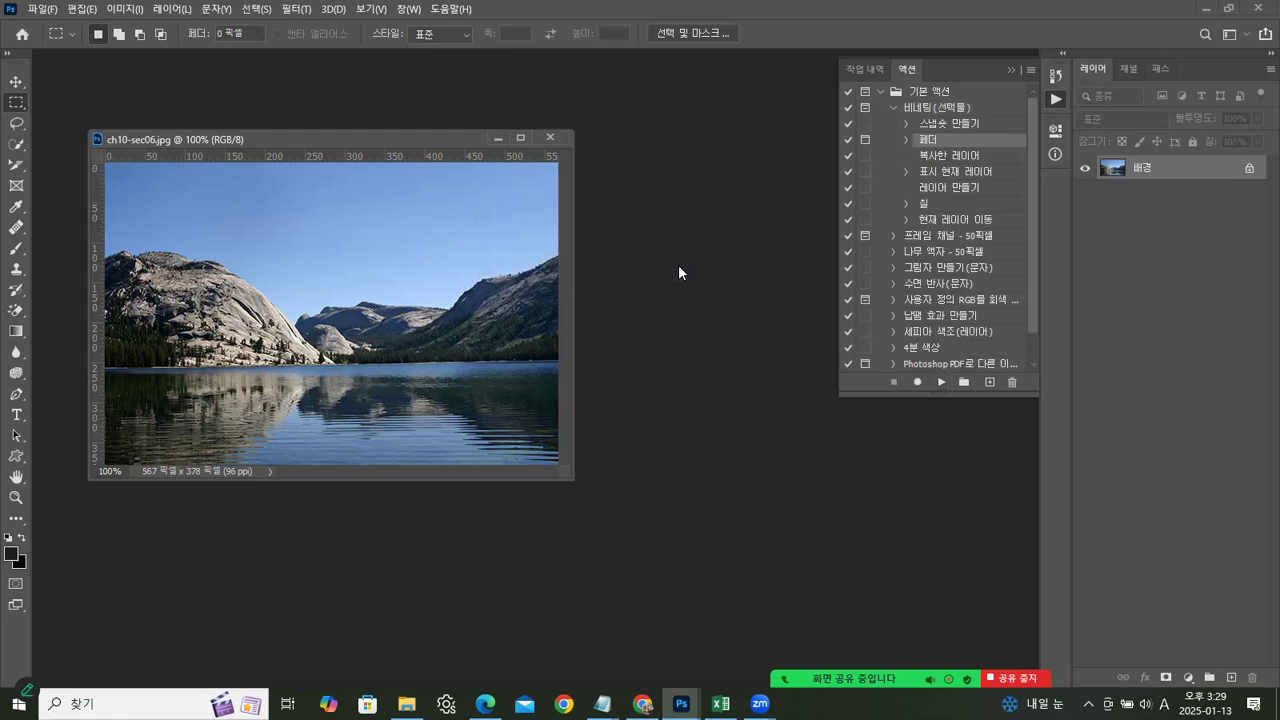
left_click(894, 108)
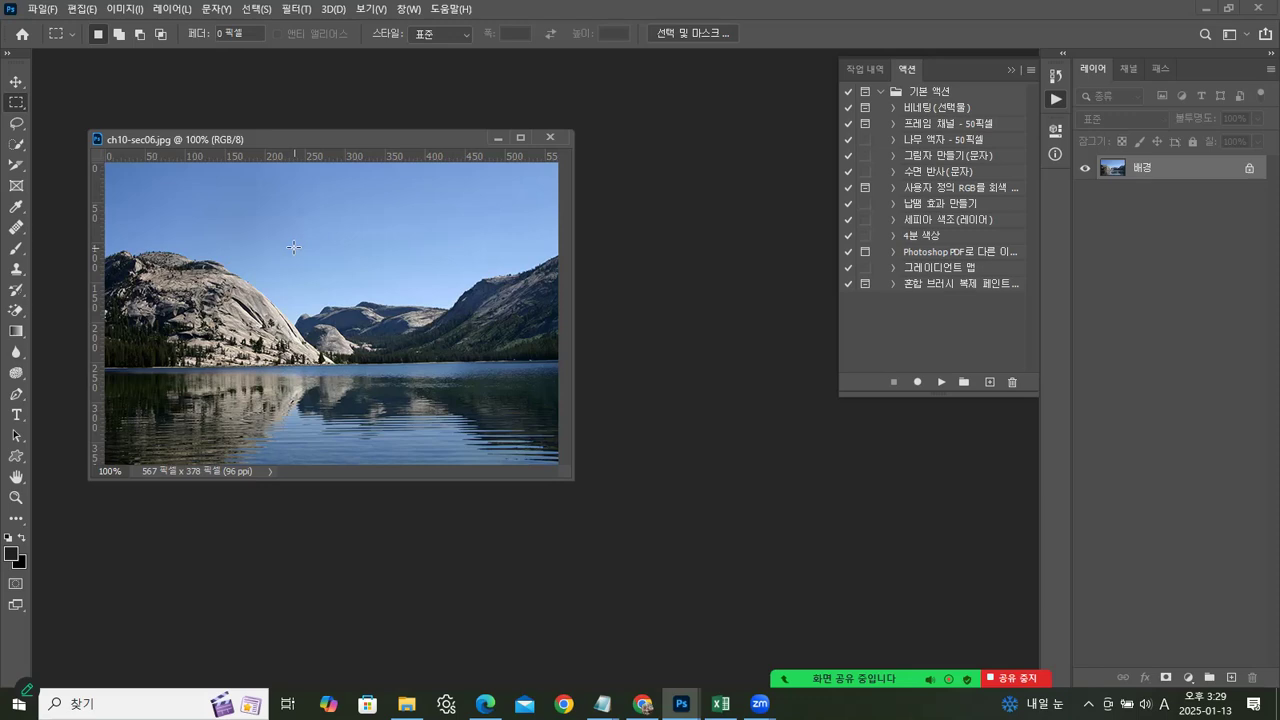
Step: Play the 프레임 채널 - 50픽셀 action on the lake image and continue past its size message
left_click(925, 124)
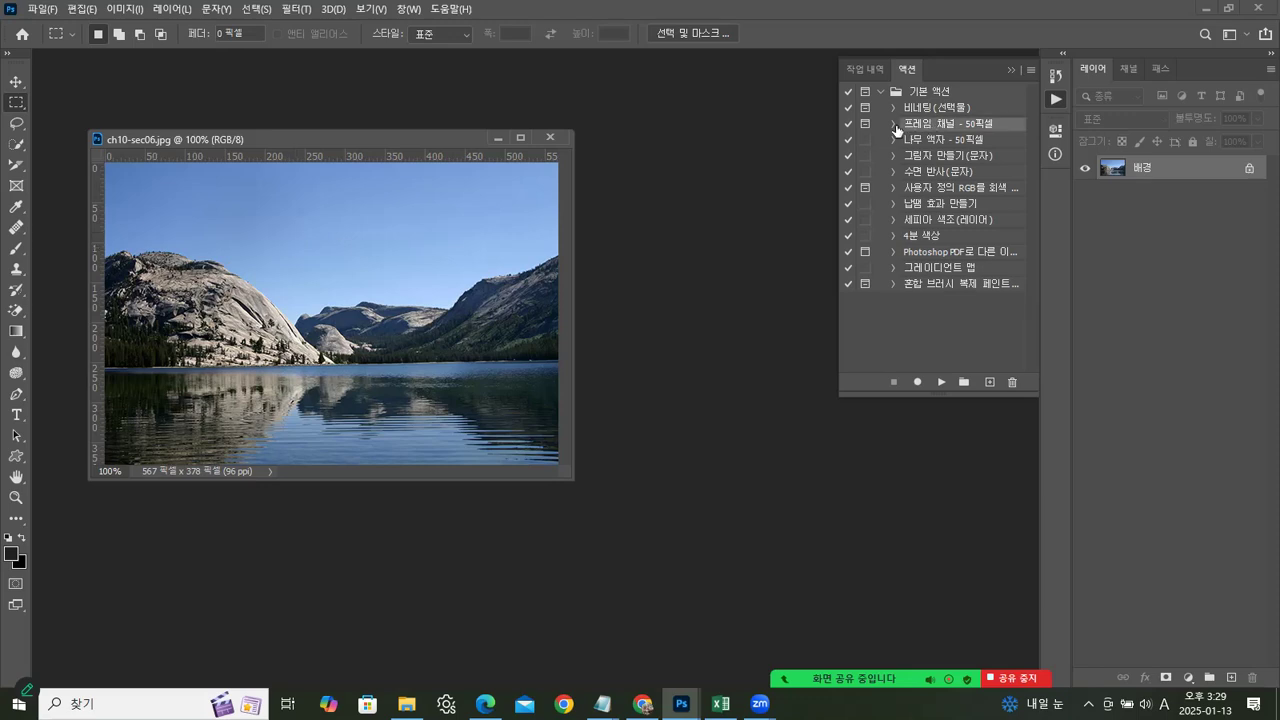
left_click(894, 124)
left_click(894, 124)
left_click(942, 382)
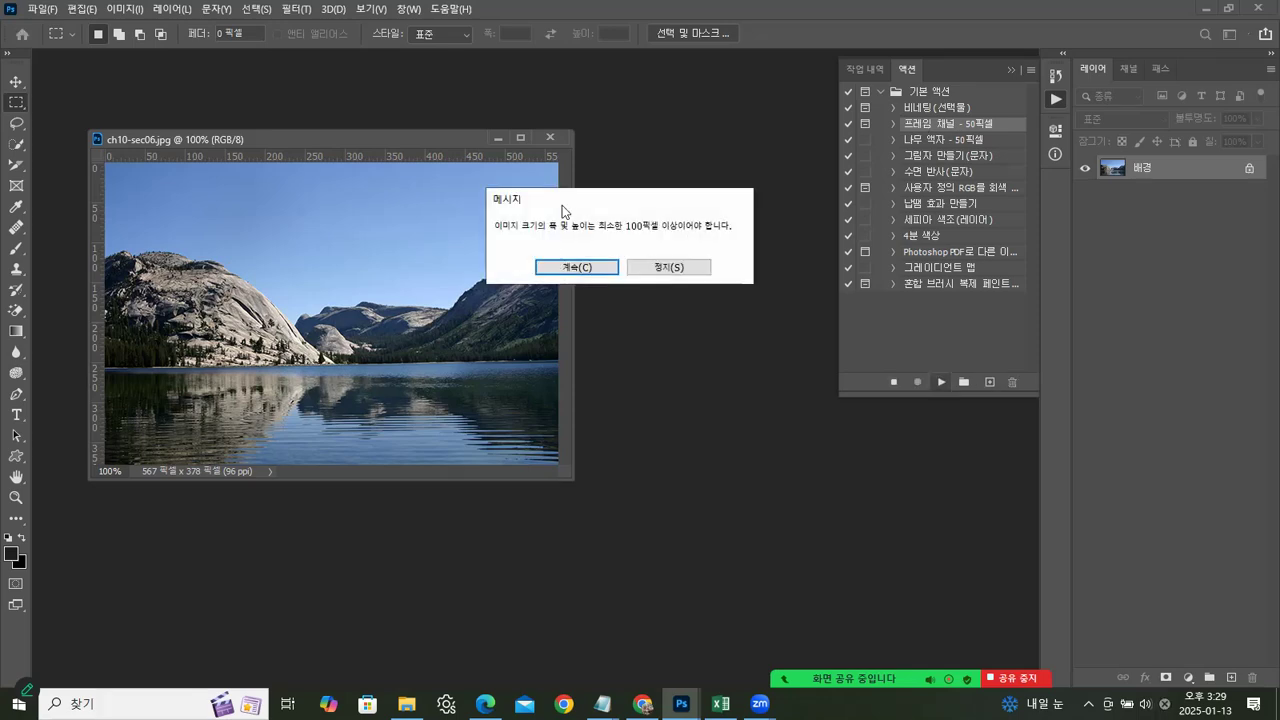
left_click_drag(562, 205, 570, 216)
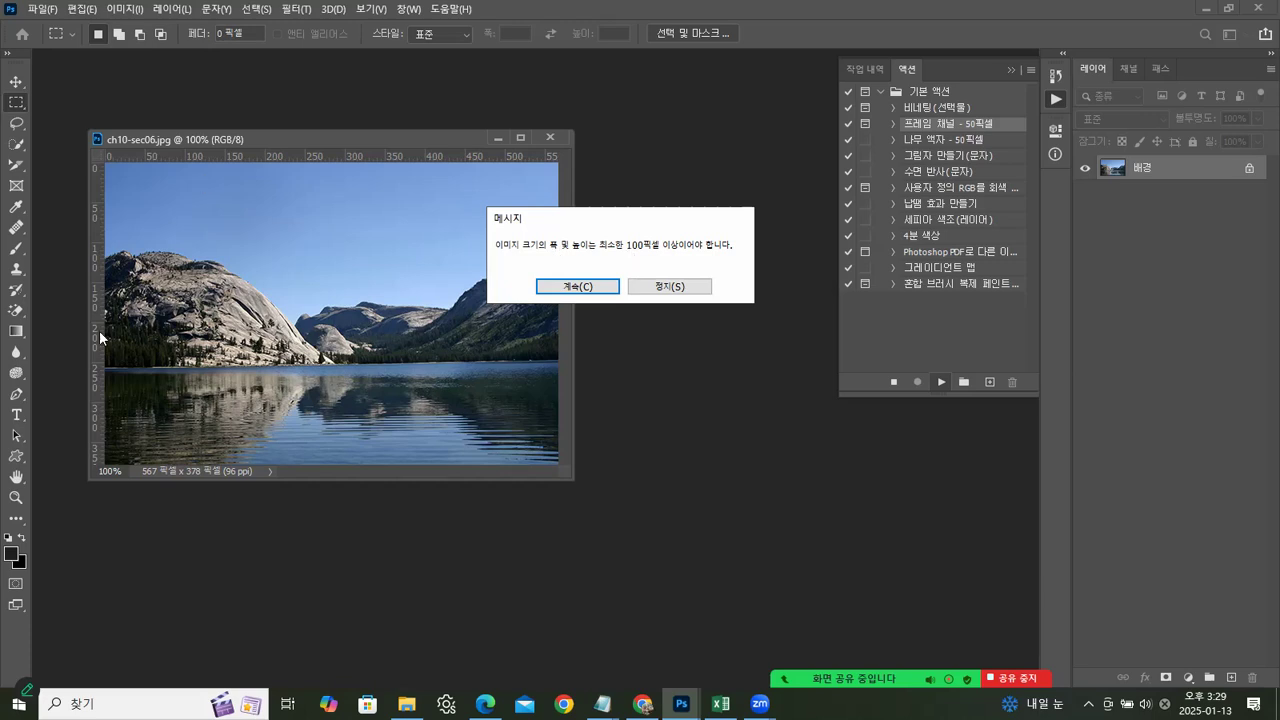
left_click(586, 286)
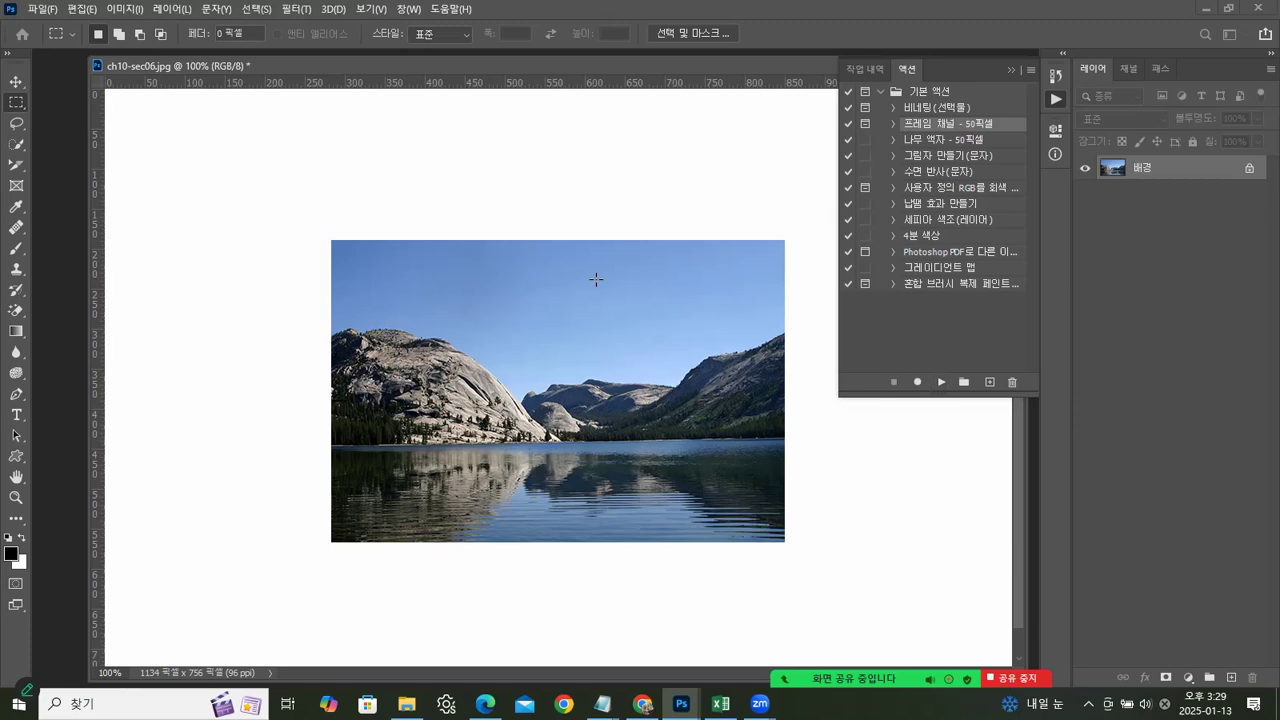
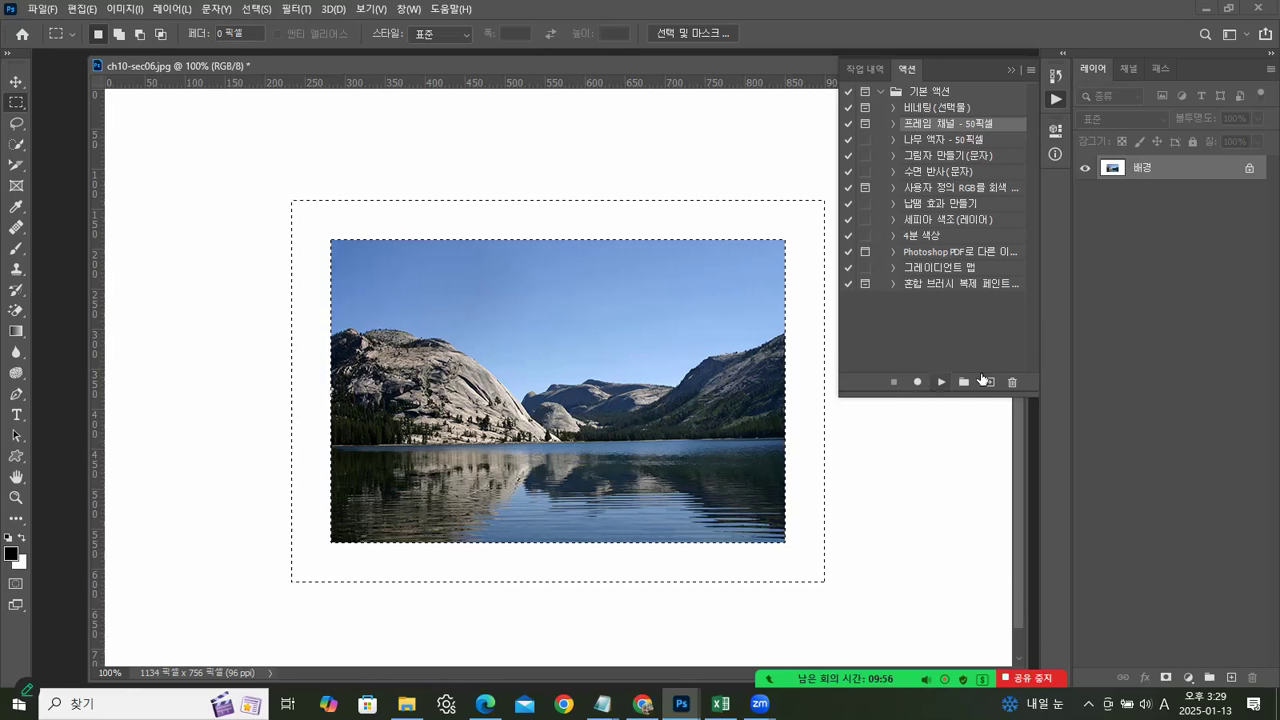
Step: Reposition the lake image's window, expand the 프레임 채널 - 50픽셀 action and run it again on the image
left_click(881, 92)
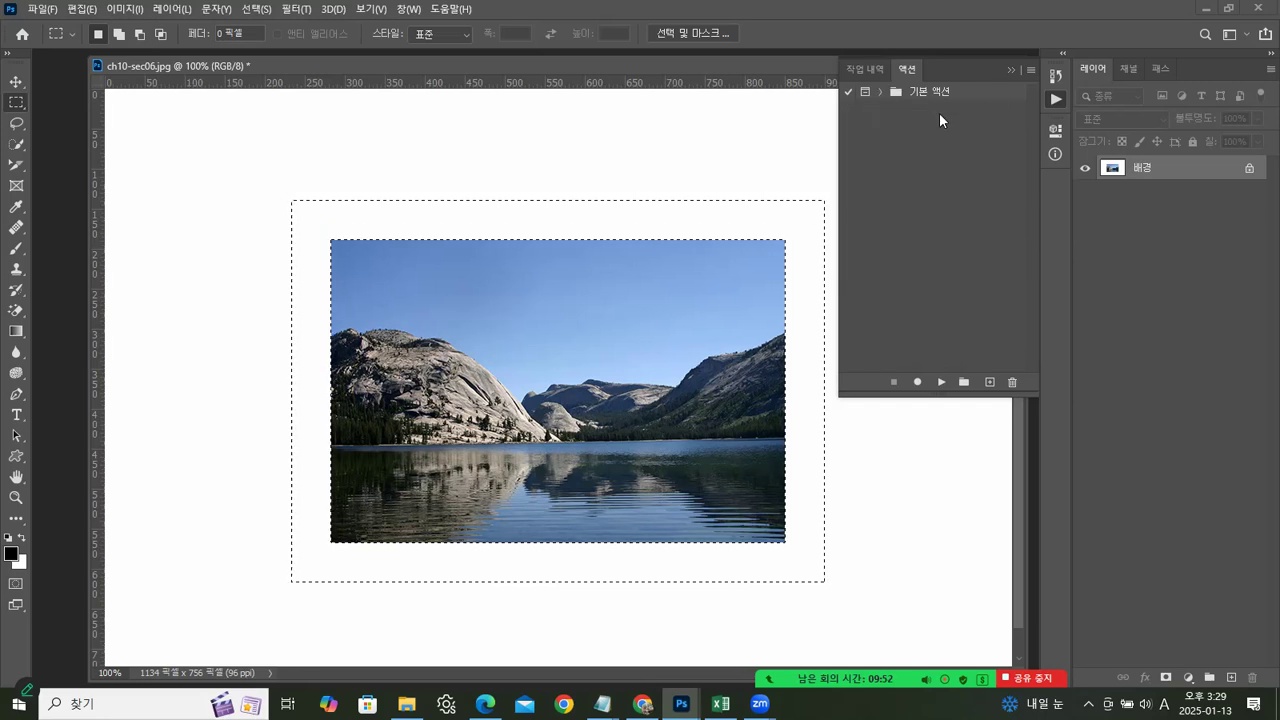
left_click_drag(207, 72, 427, 81)
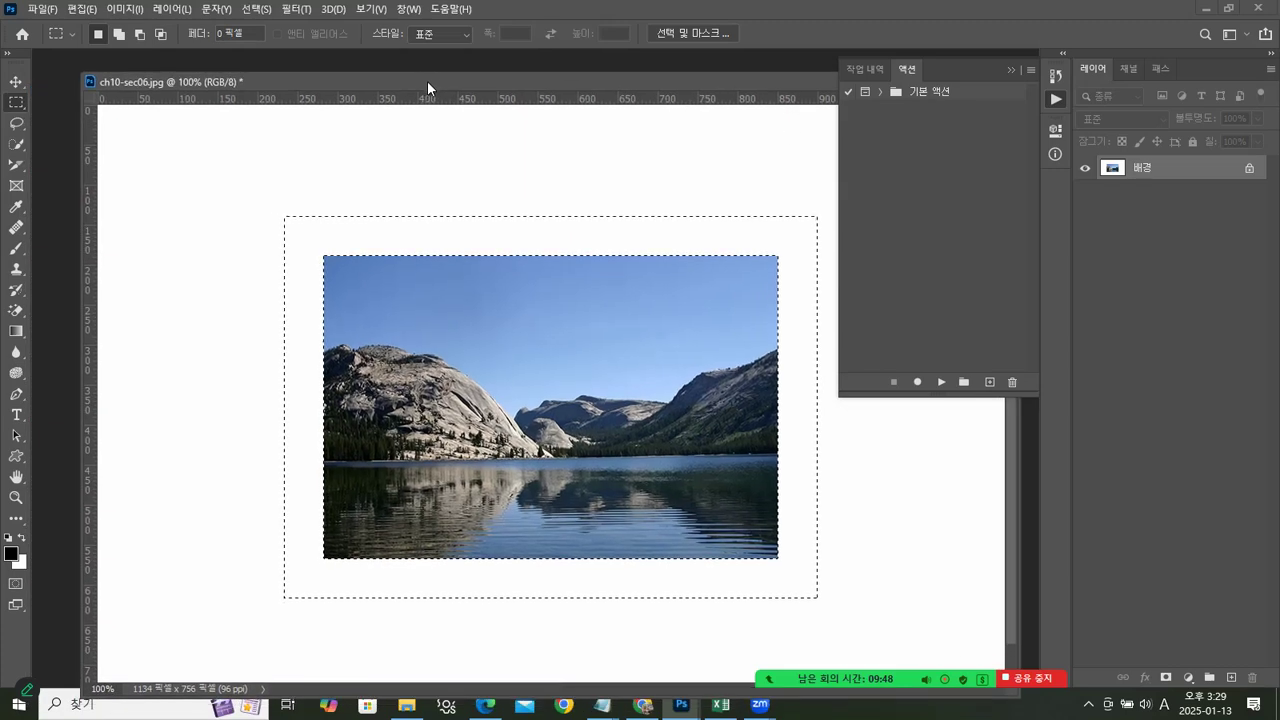
left_click(880, 91)
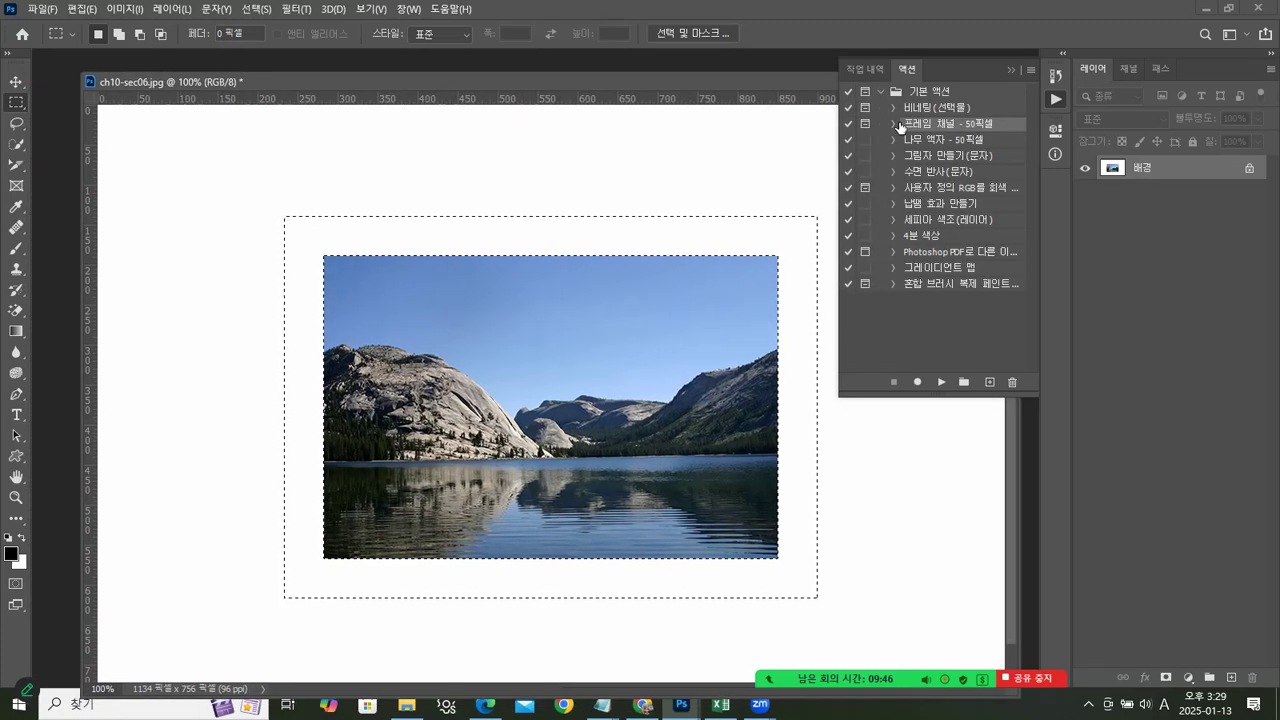
left_click(896, 124)
left_click(941, 381)
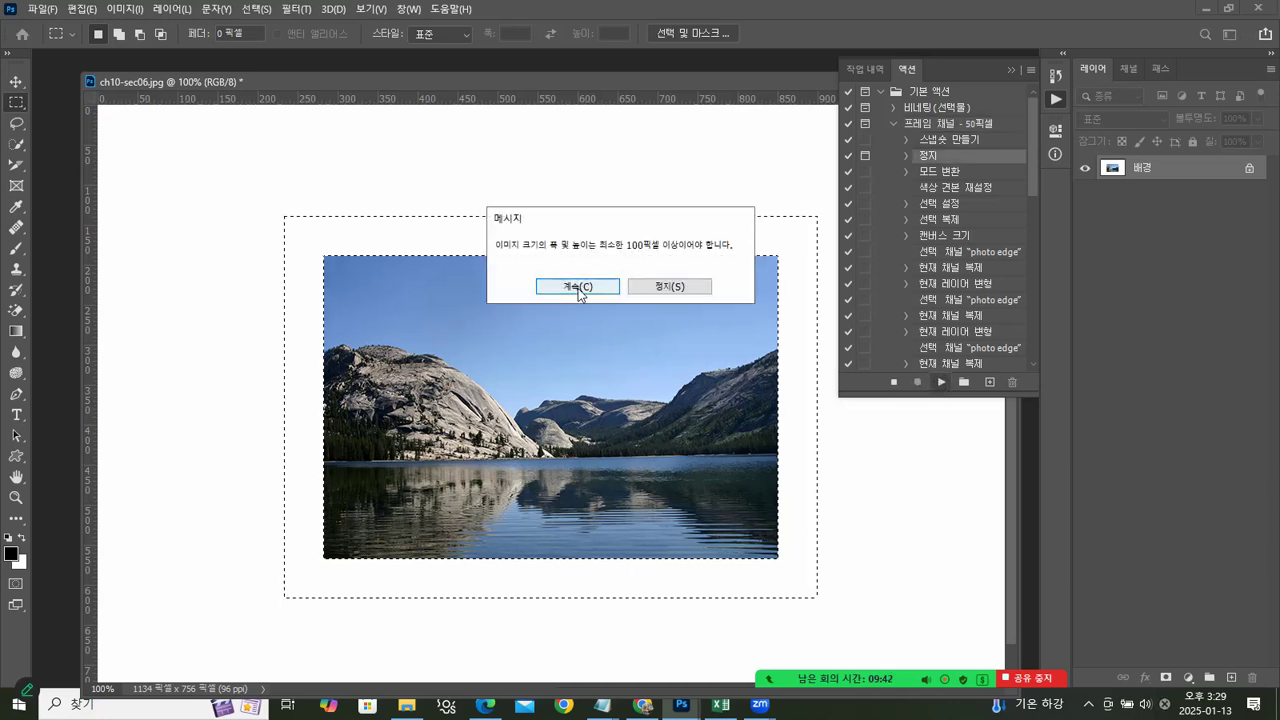
left_click(578, 287)
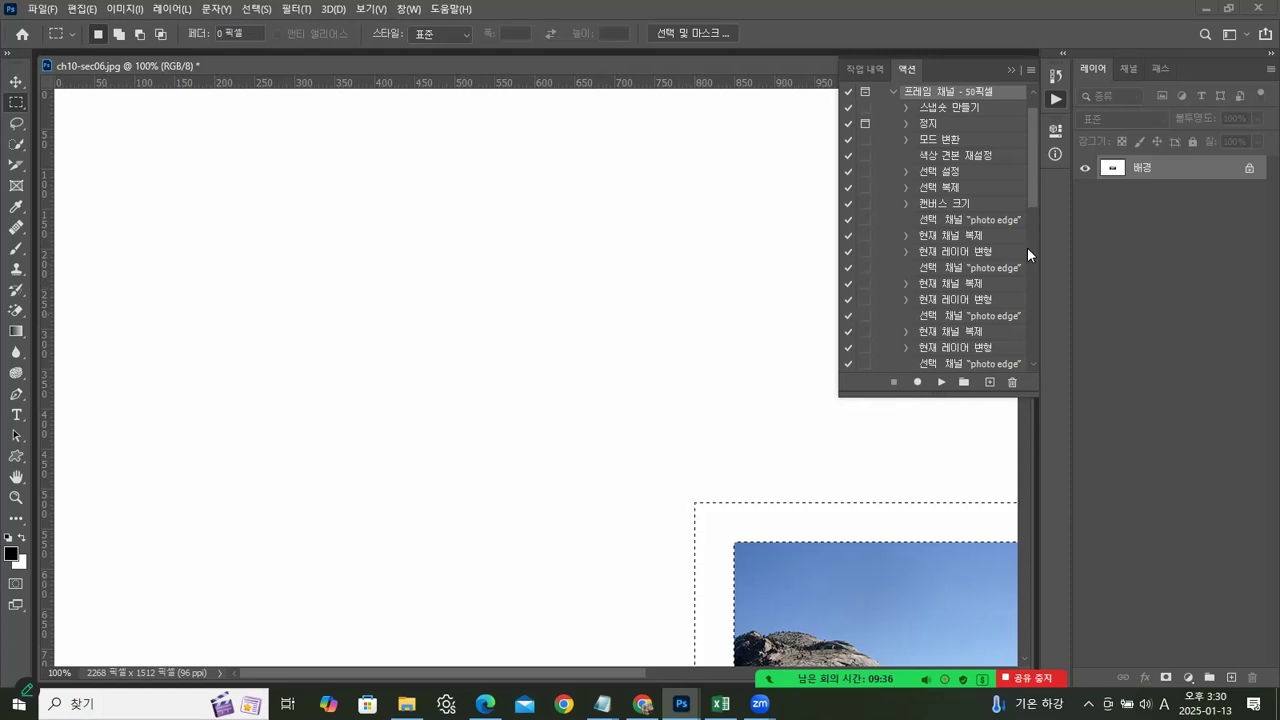
Step: Collapse the 프레임 채널 action and revert the lake image to its original ch10-sec06.jpg history snapshot
left_click_drag(1030, 194, 1028, 130)
left_click(893, 123)
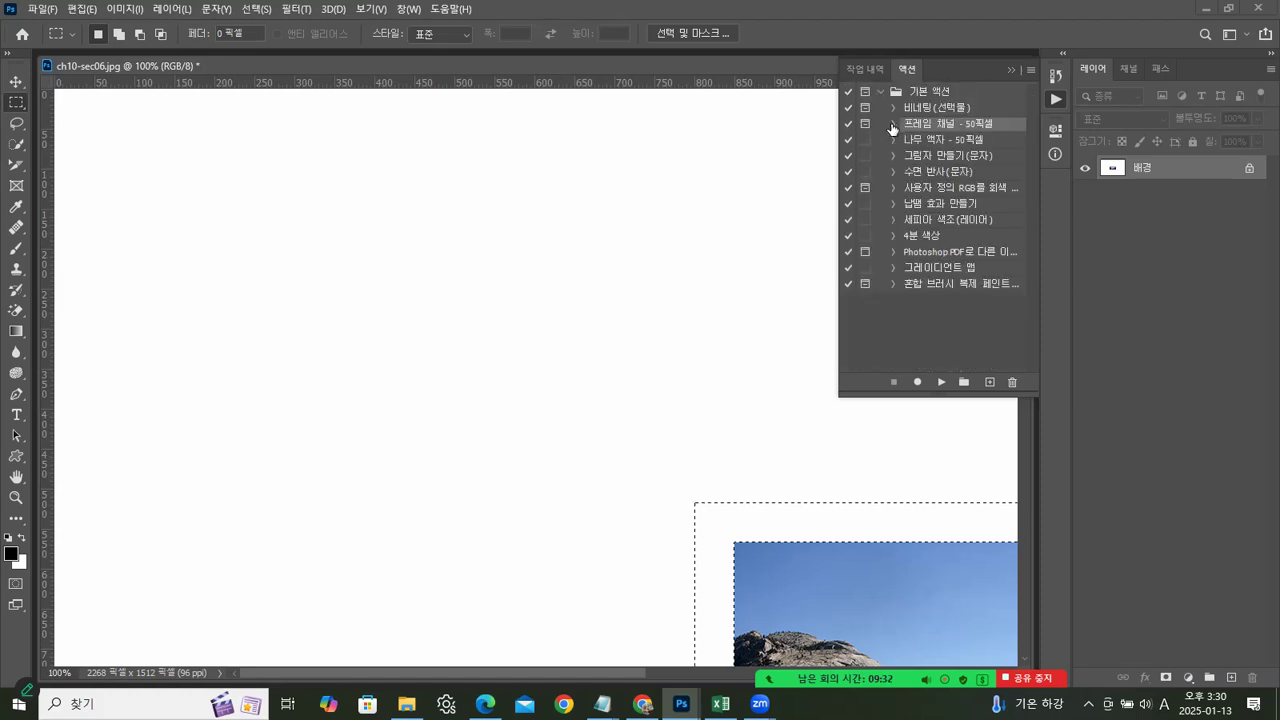
left_click(873, 70)
left_click_drag(1031, 320, 1031, 100)
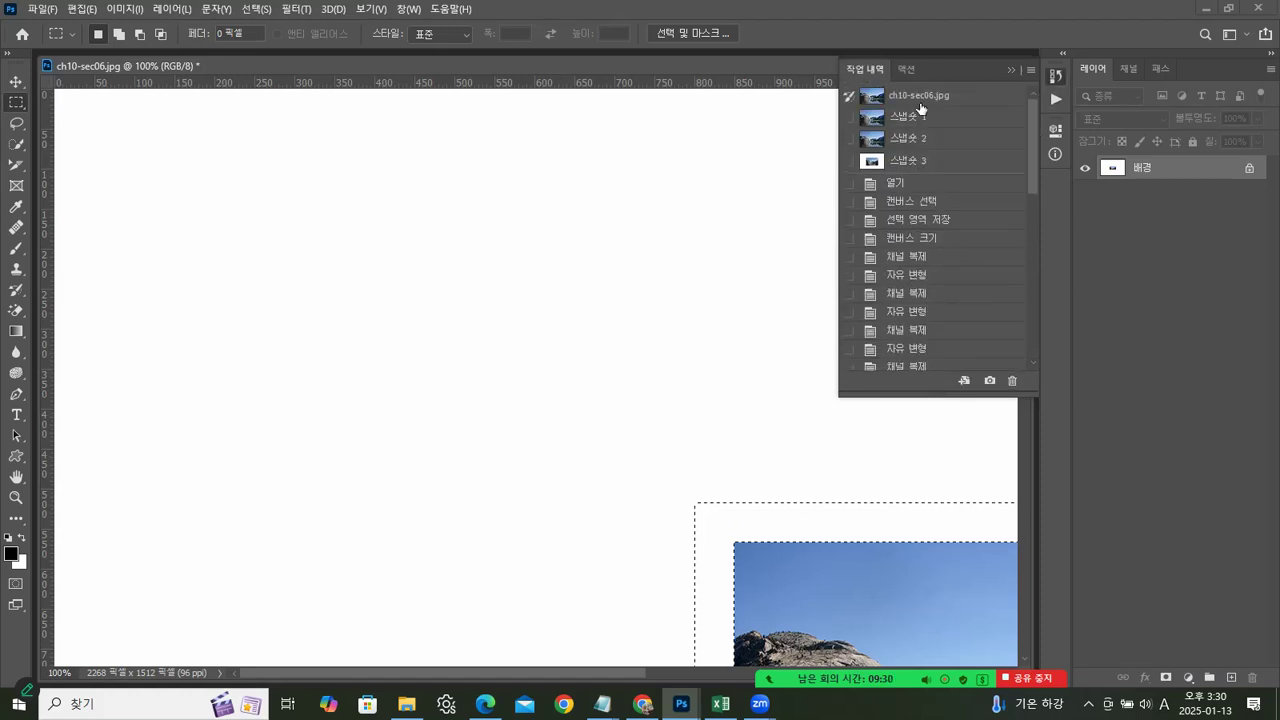
left_click(921, 95)
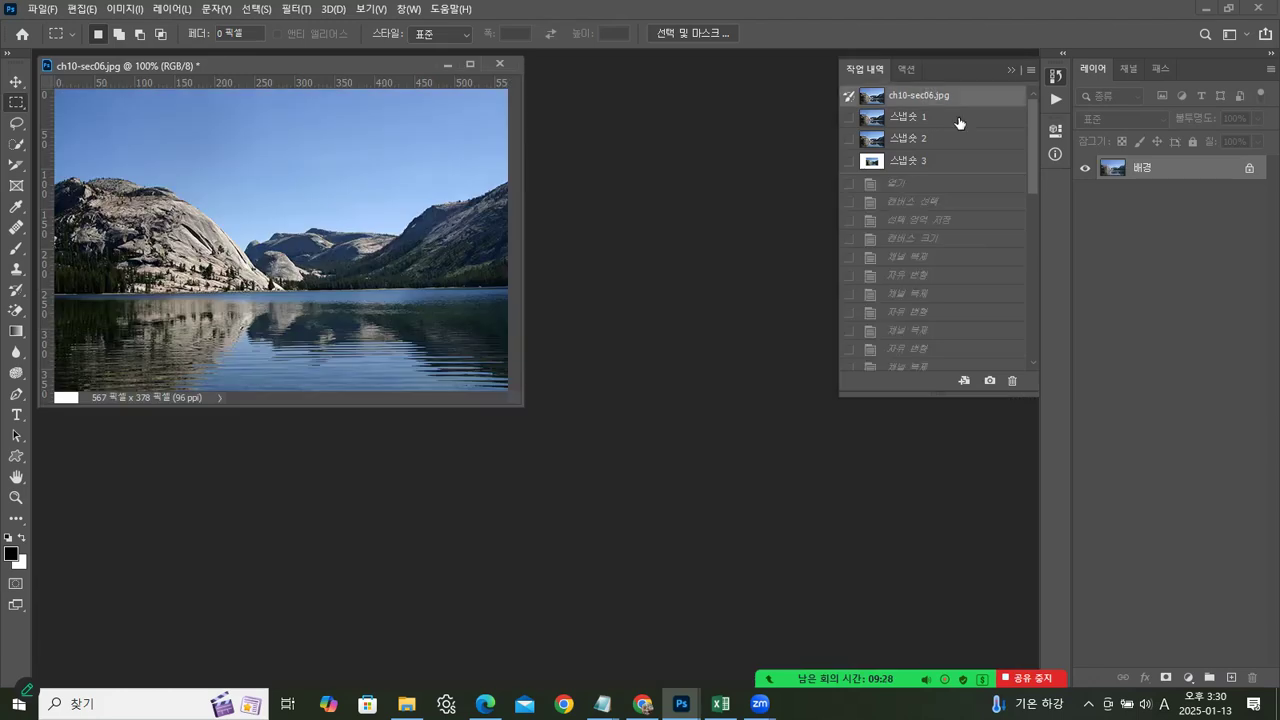
Step: Play the 나무 액자 - 50픽셀 action on the lake image and reposition its window
left_click(905, 70)
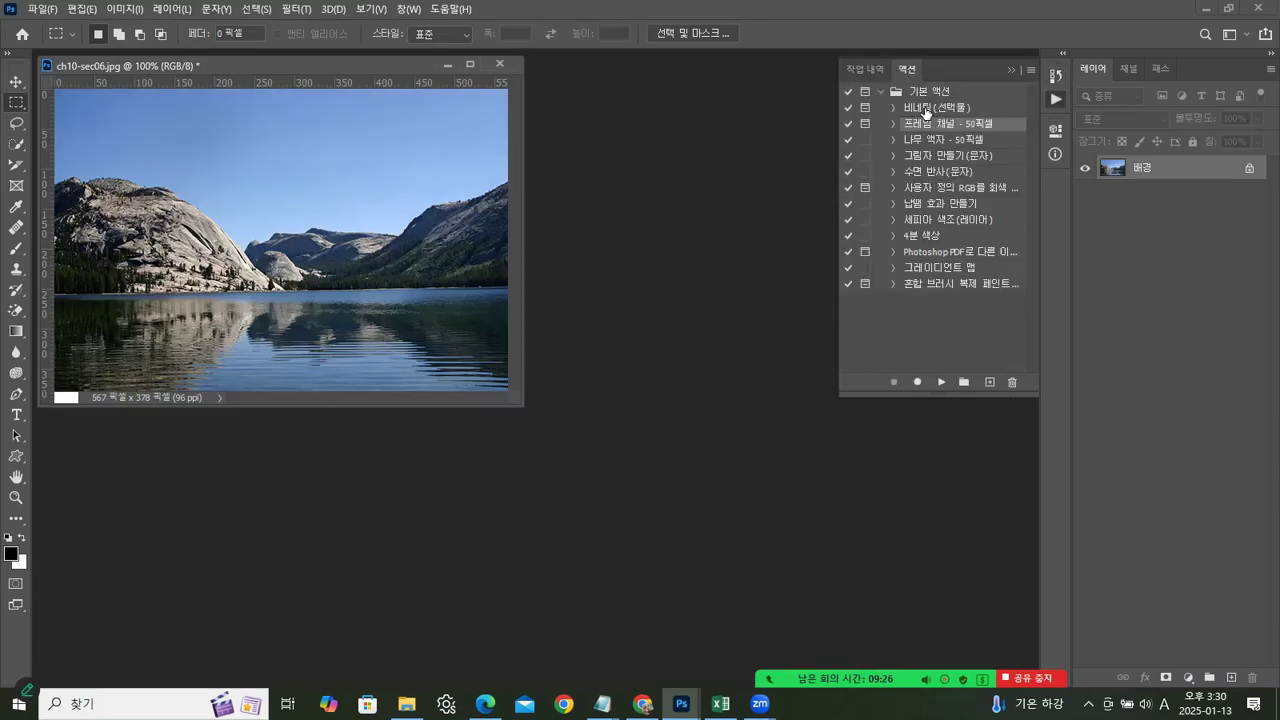
left_click(936, 141)
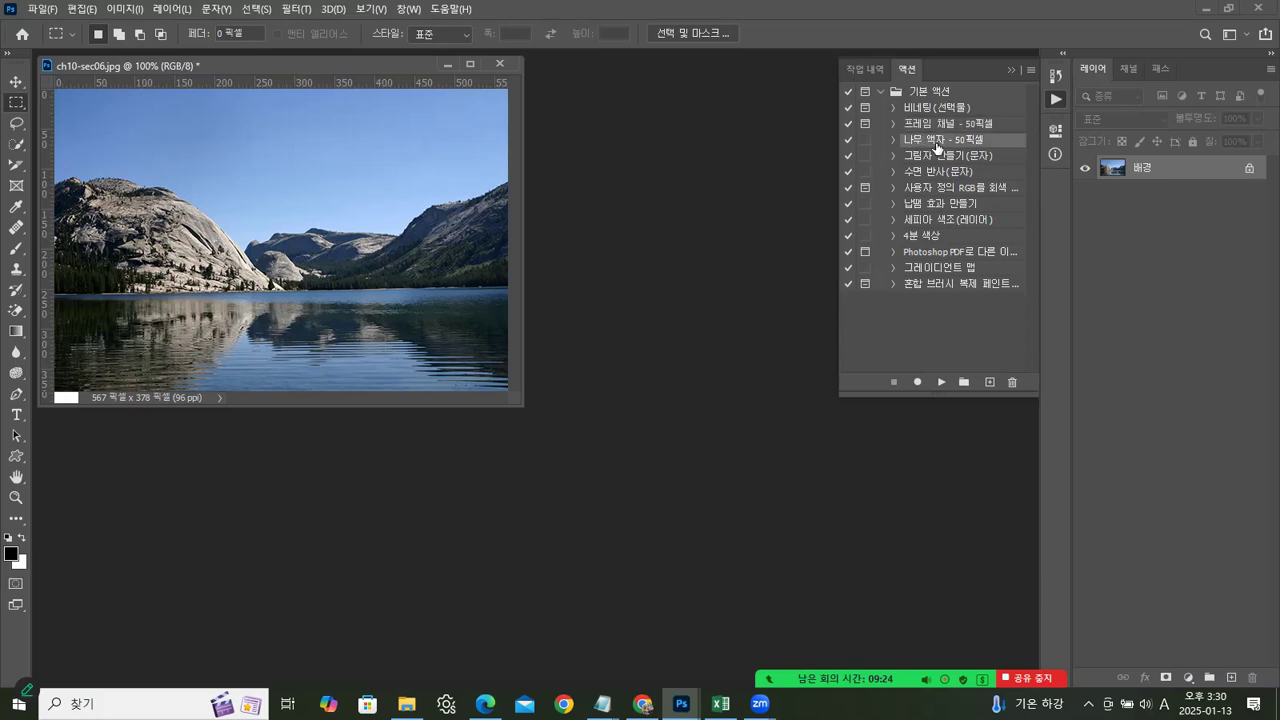
left_click(941, 382)
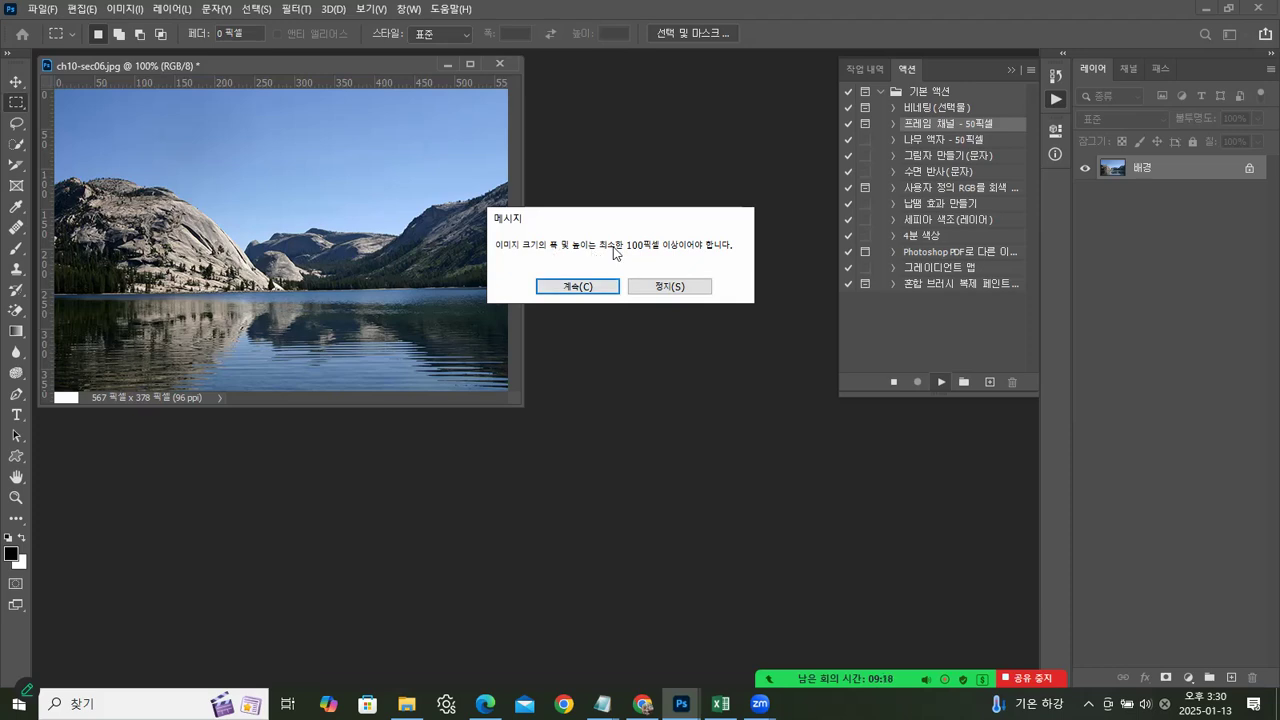
left_click(575, 287)
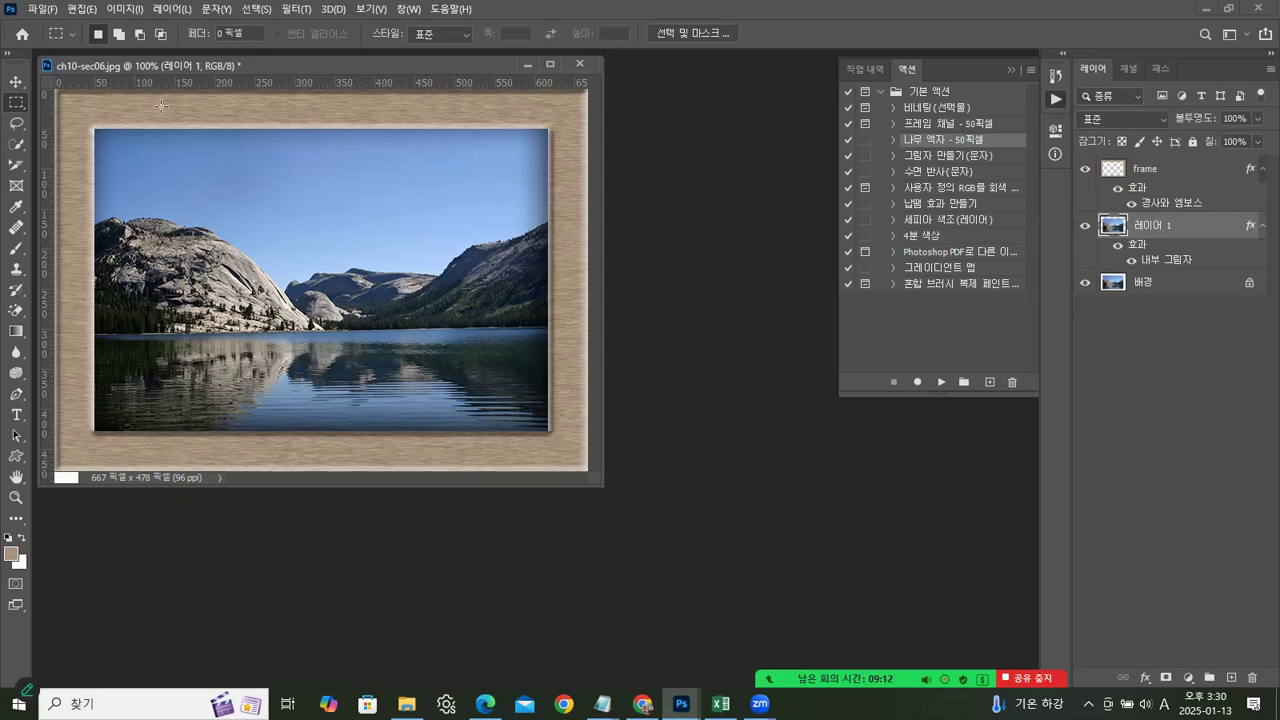
left_click_drag(460, 70, 526, 88)
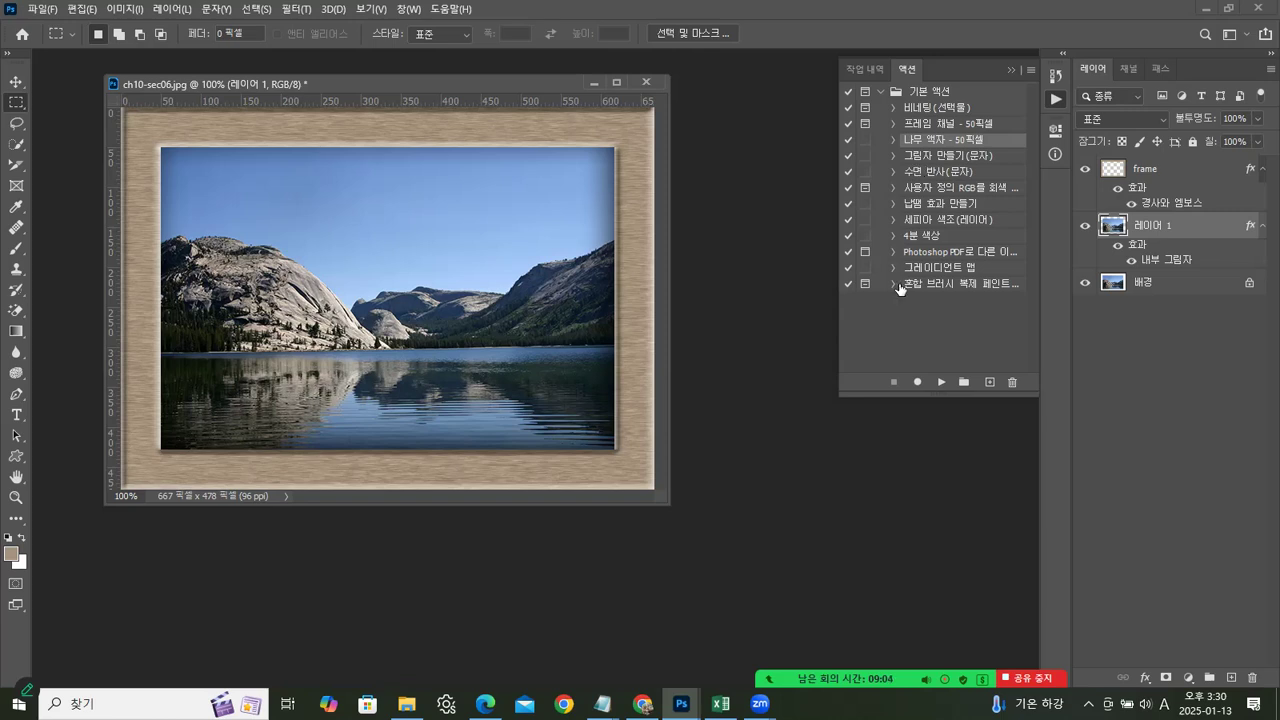
left_click_drag(395, 84, 328, 88)
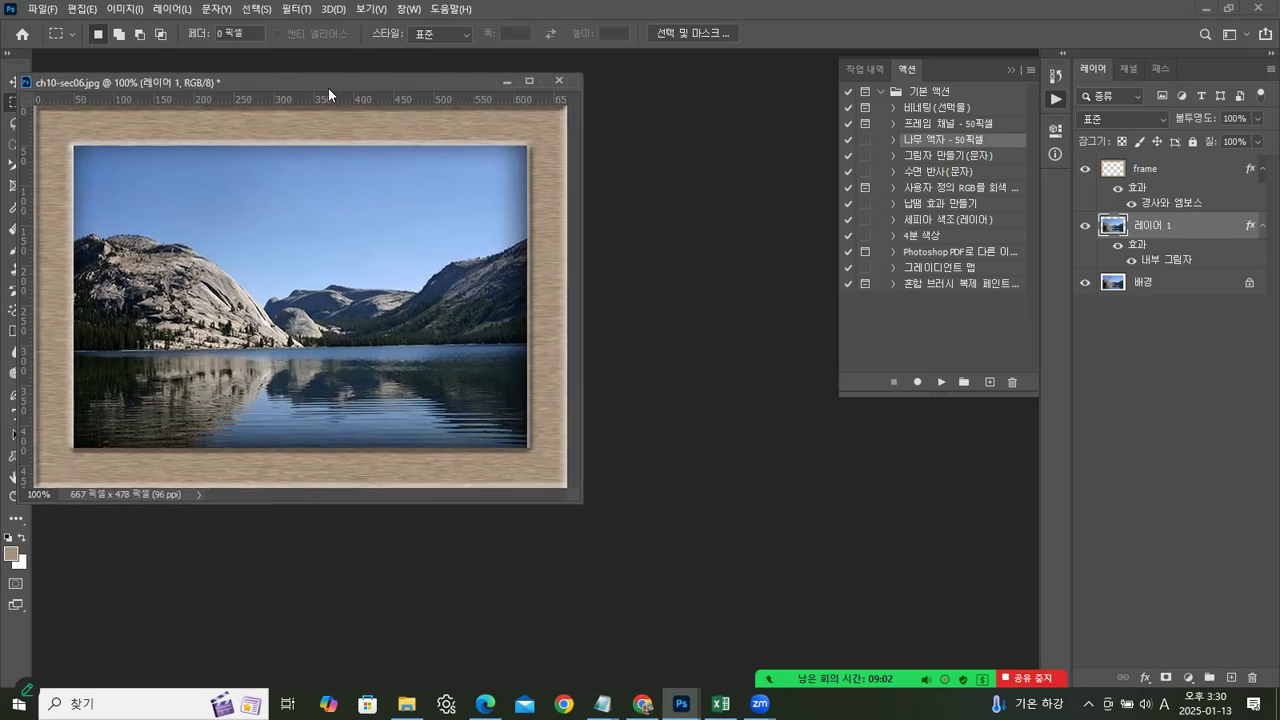
Step: Close the wood-framed lake image without saving and open ch10-실습02.jpg from the ch10 folder in its own floating window
left_click(557, 81)
left_click(655, 290)
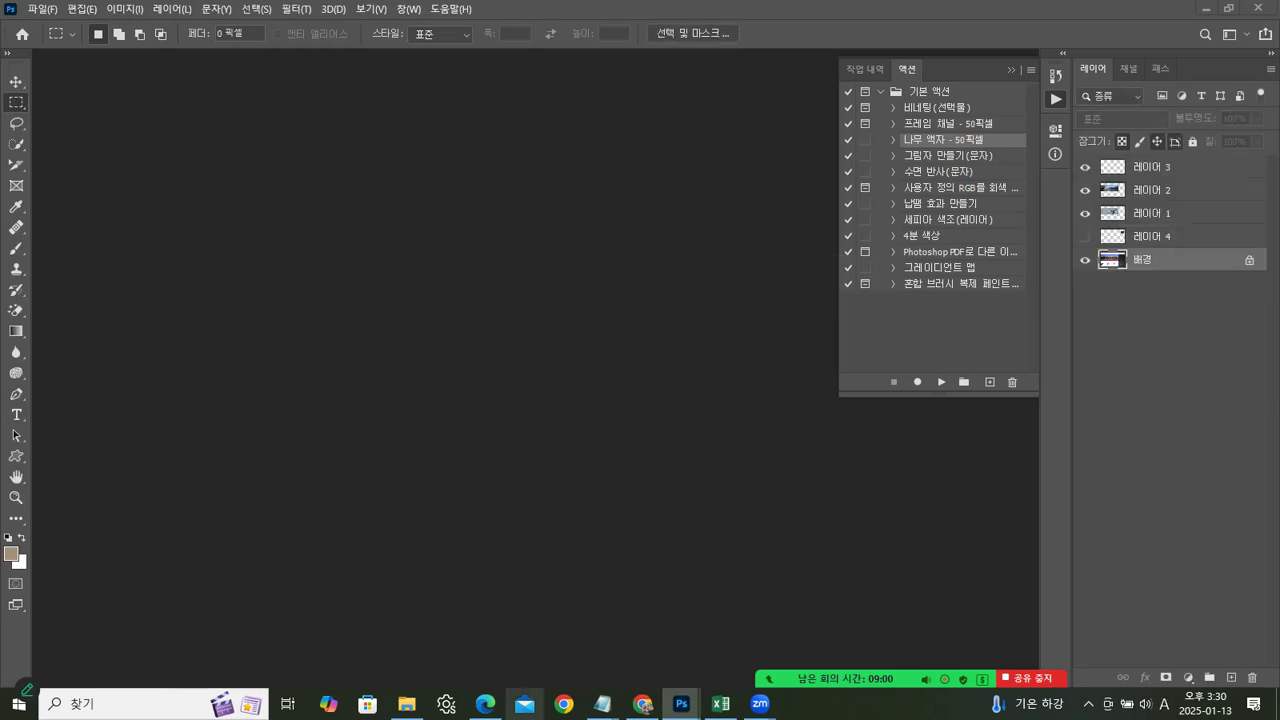
left_click(406, 704)
left_click(960, 350)
left_click_drag(958, 345, 99, 434)
left_click_drag(131, 65, 347, 121)
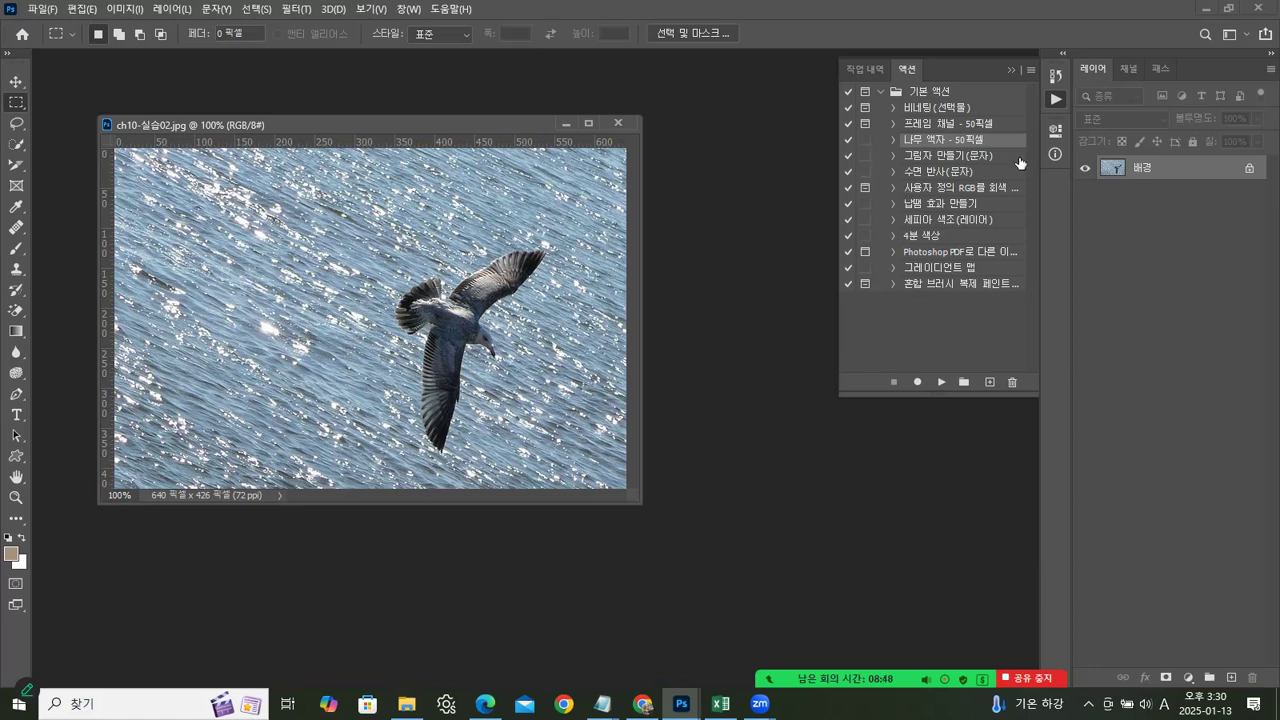
Step: Load the 프레임 action set, collapse the 기본 액션 set and leave the 프레임 actions listed
left_click(1030, 71)
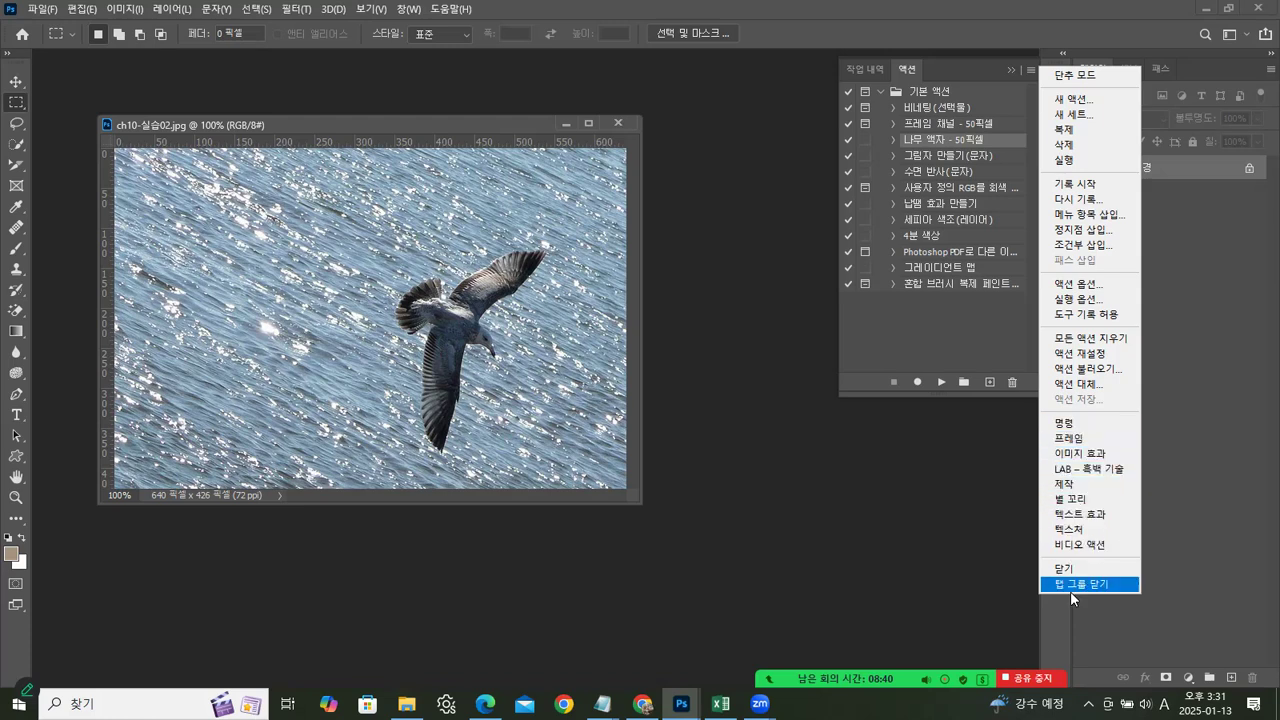
left_click(1065, 438)
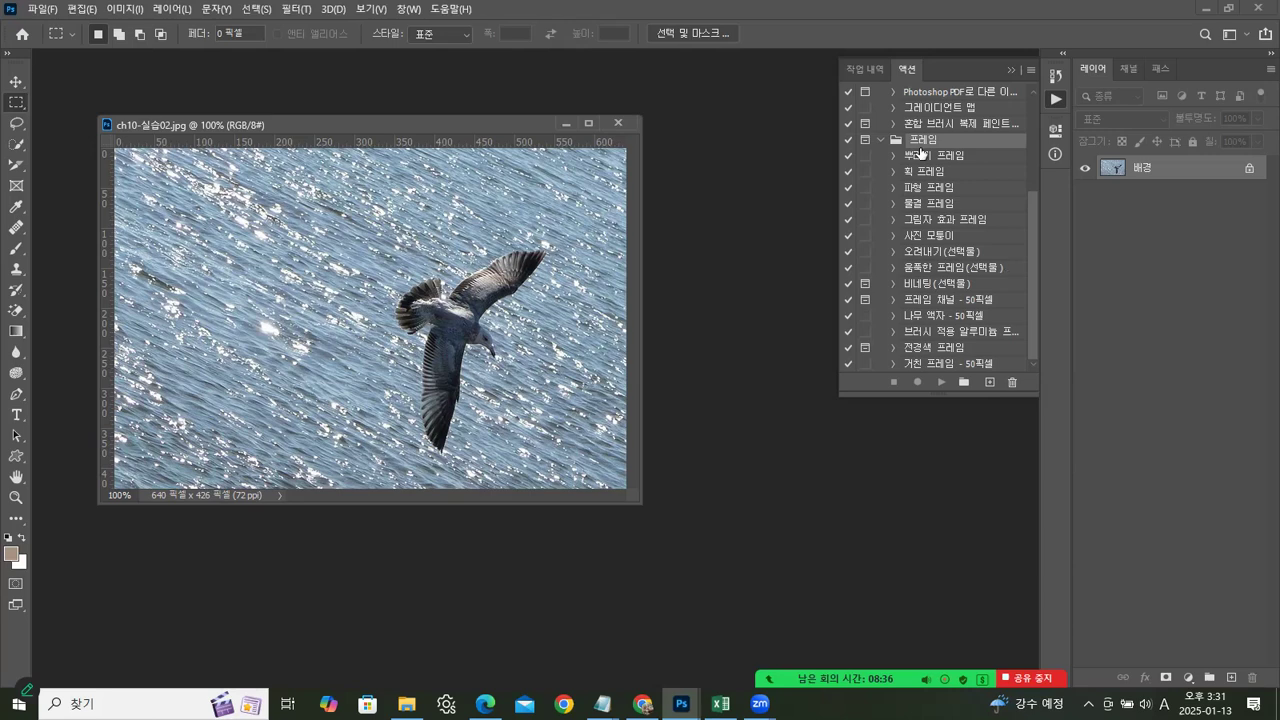
left_click_drag(1030, 216, 1051, 109)
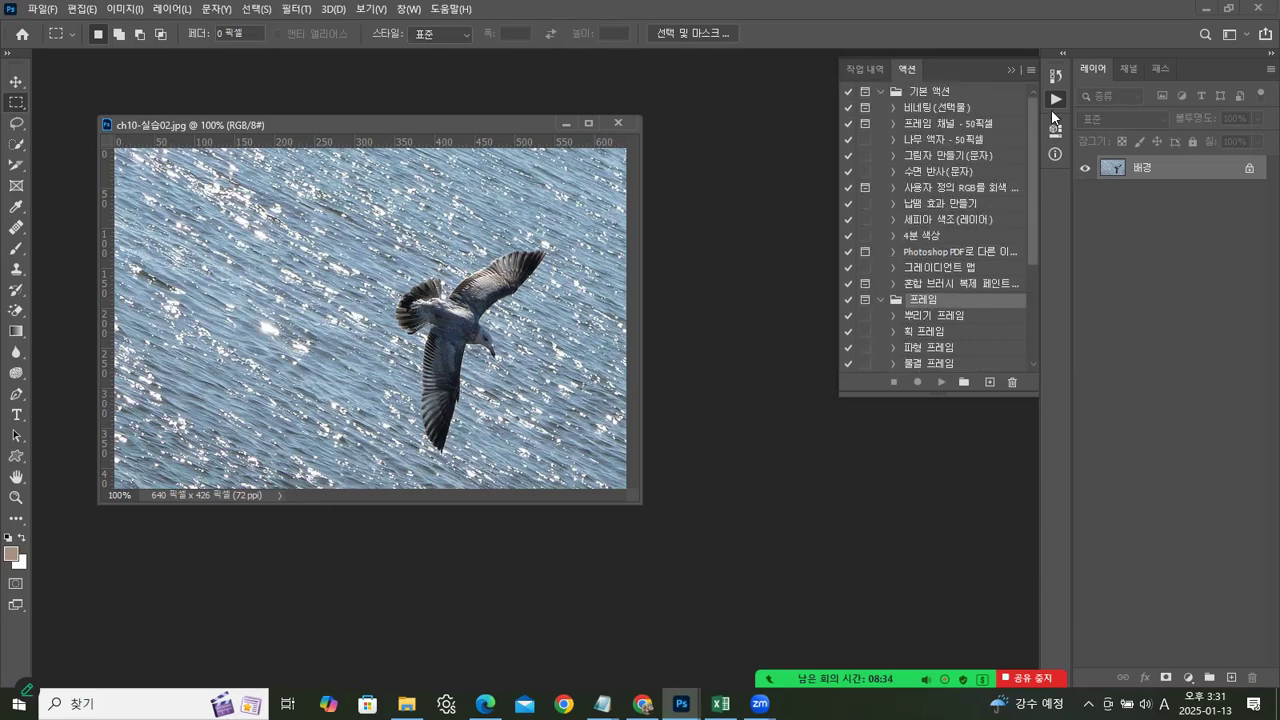
left_click(880, 92)
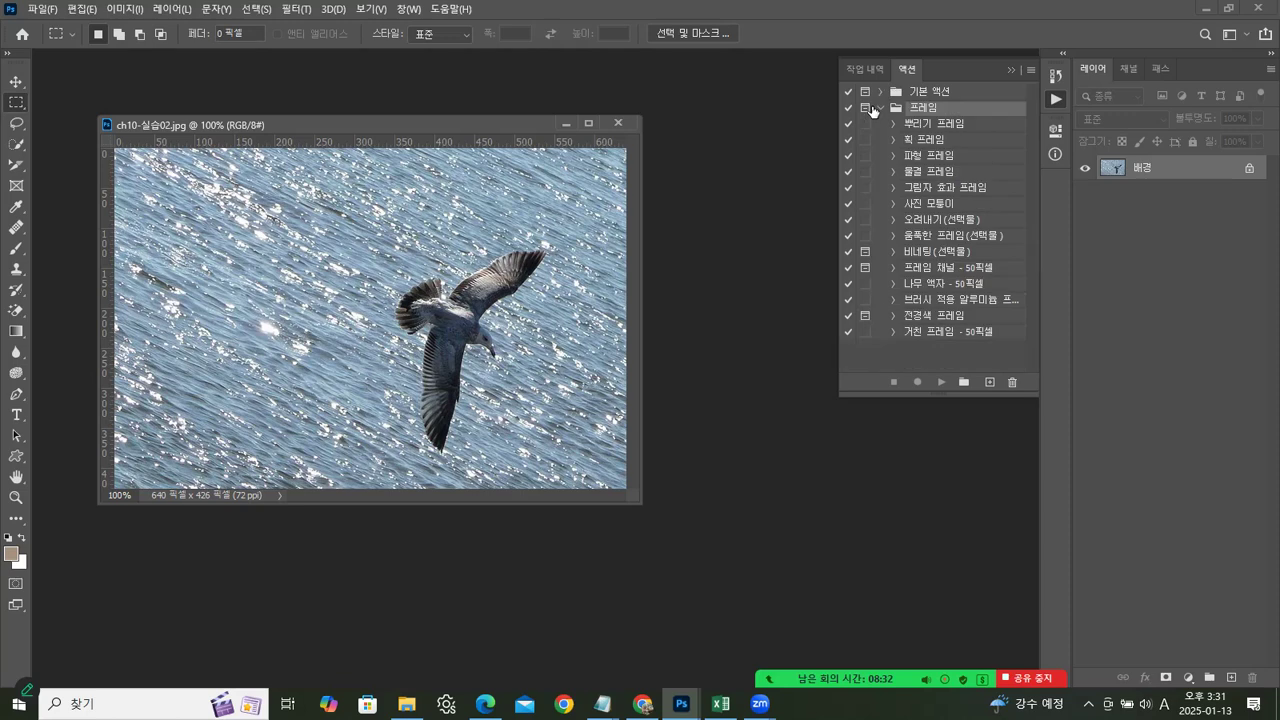
left_click(879, 108)
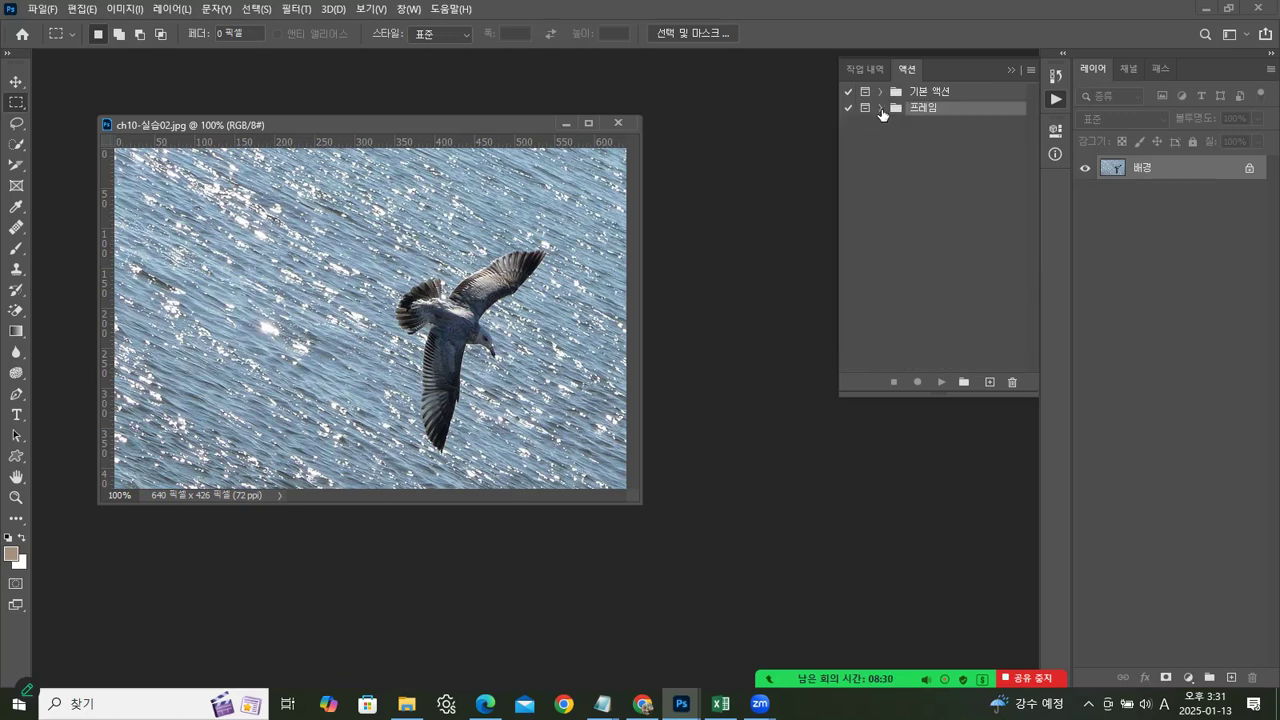
left_click(880, 108)
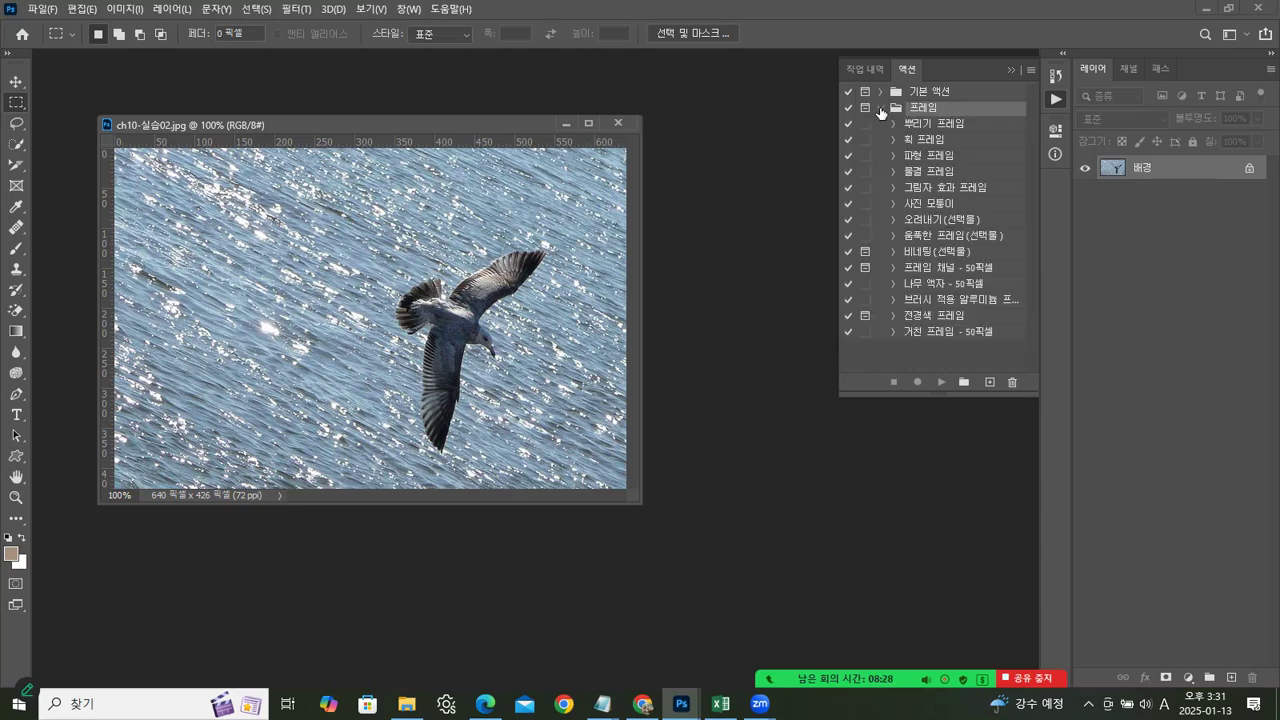
Step: Play the 획 프레임 action on the seagull image and move its window aside
left_click(931, 140)
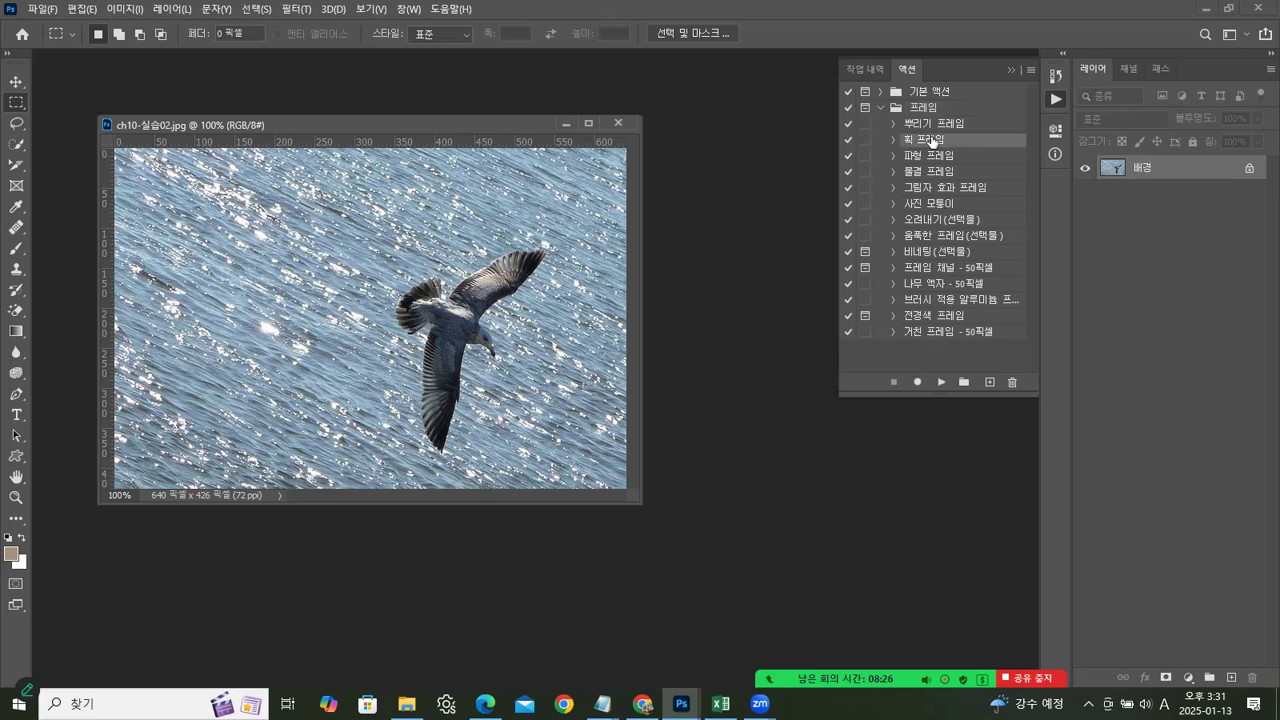
left_click(941, 382)
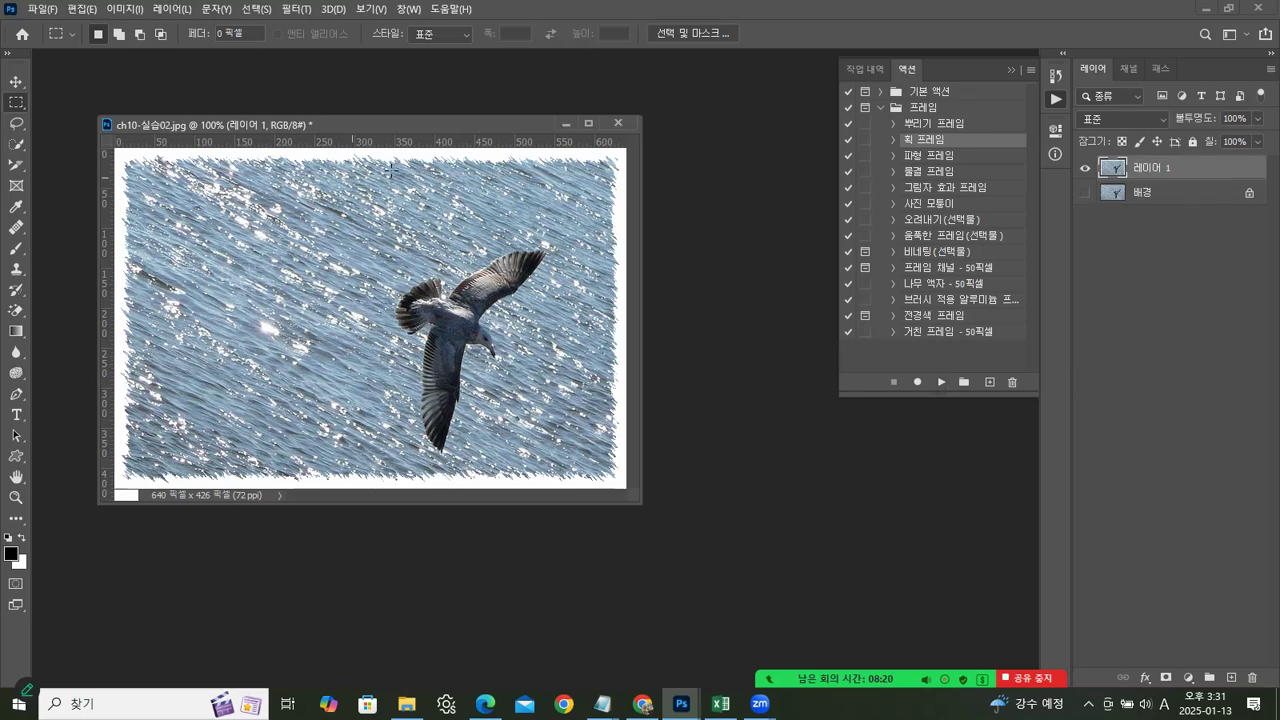
left_click_drag(509, 126, 464, 92)
Step: Open ch10-sec06.jpg from the ch10 folder again and float it over the seagull image
left_click(406, 704)
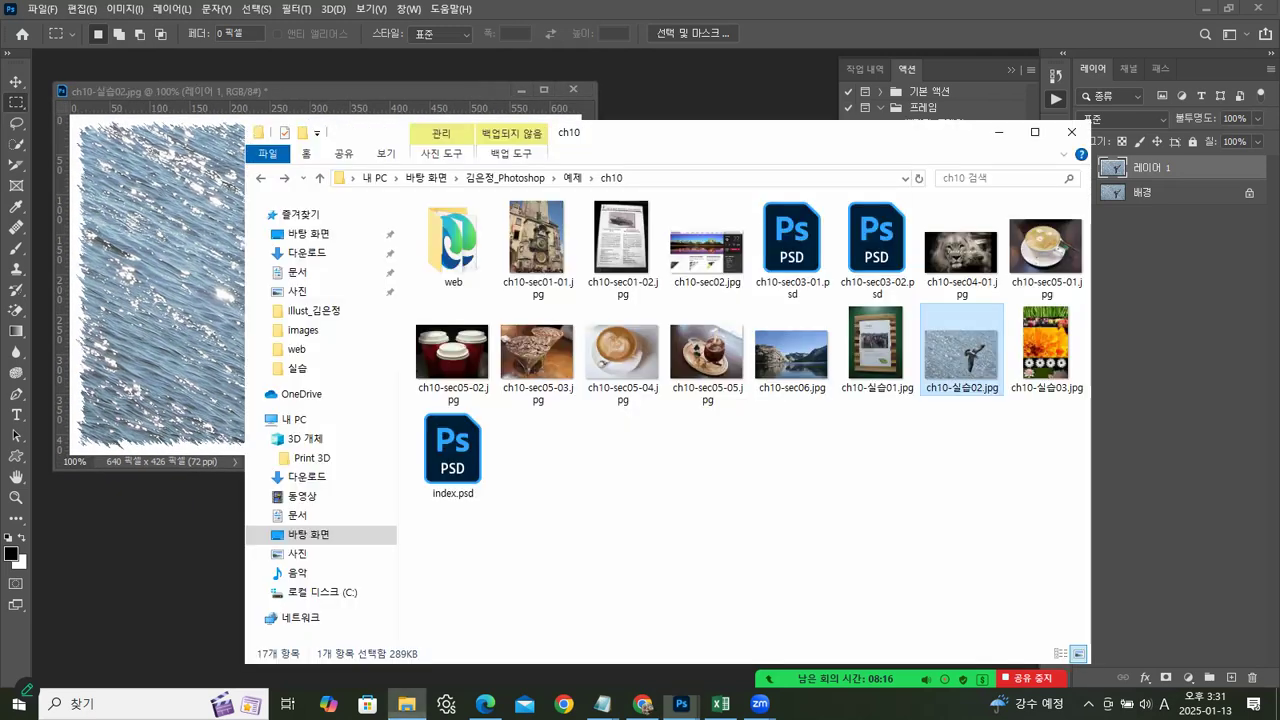
left_click_drag(789, 372, 174, 536)
left_click_drag(157, 61, 586, 264)
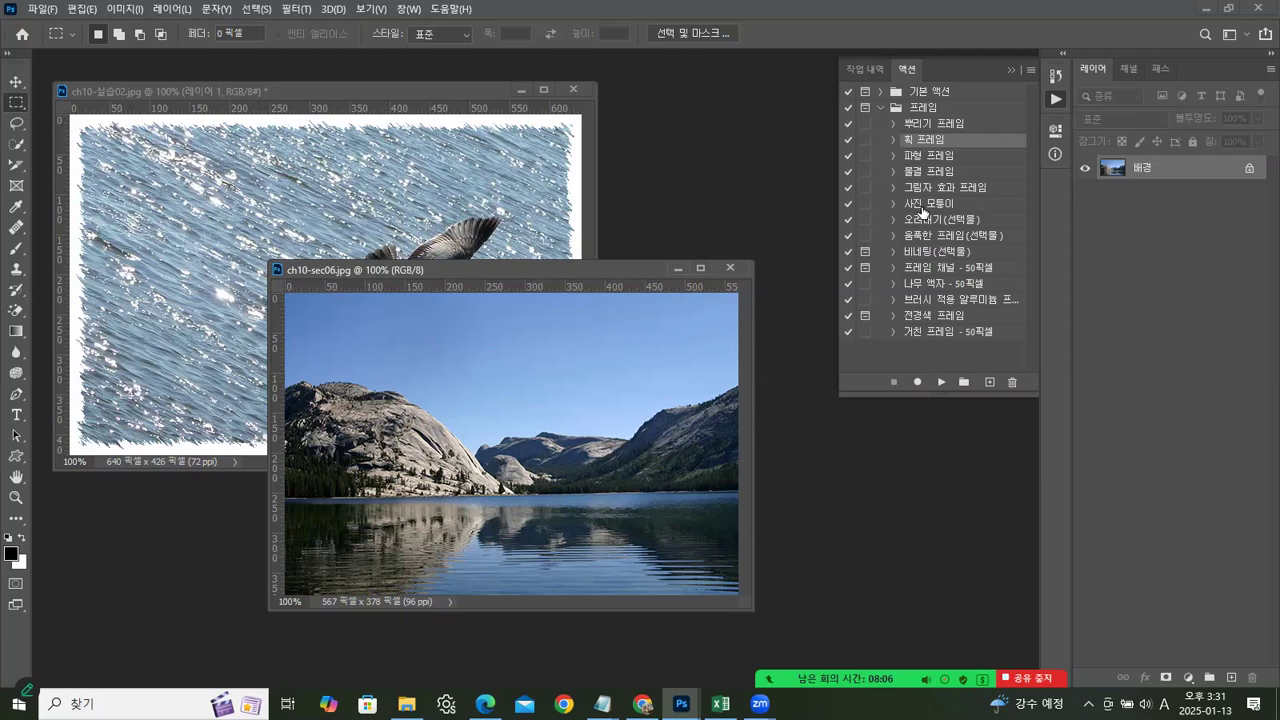
Step: Play the 사진 모퉁이 action on the lake image, move its window, and keep the document open
left_click(921, 205)
left_click(941, 383)
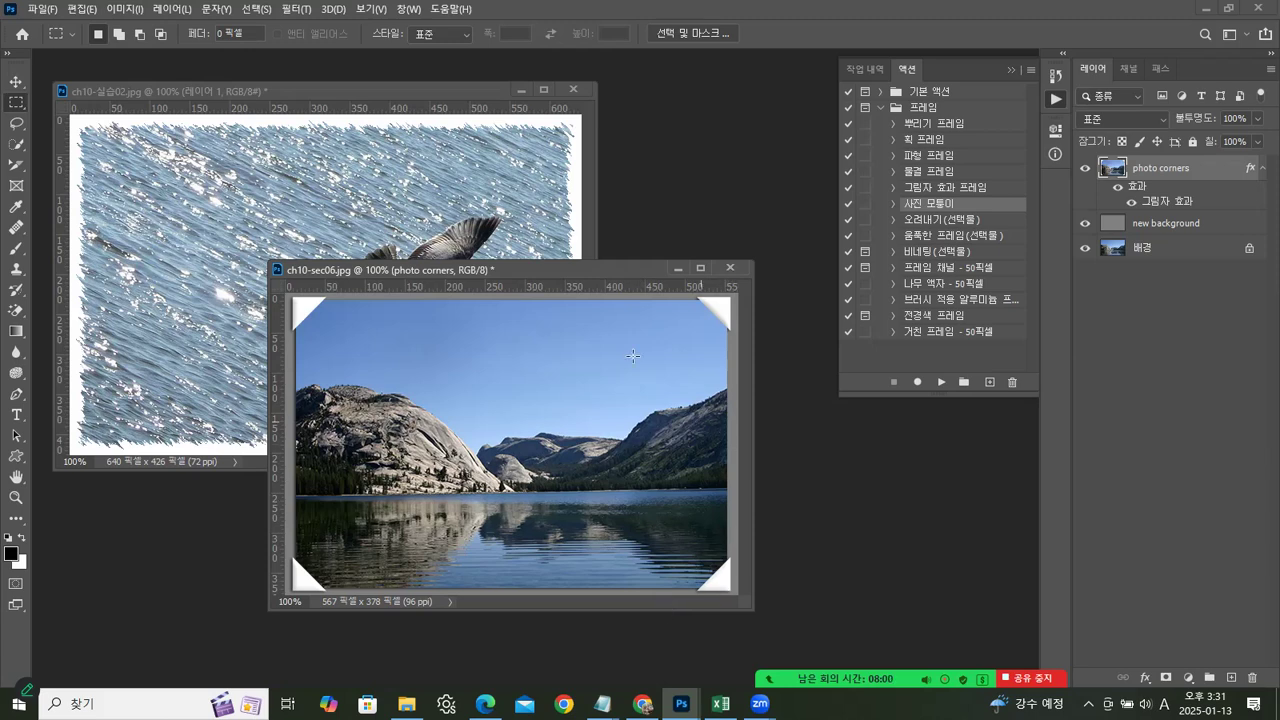
left_click_drag(589, 269, 597, 304)
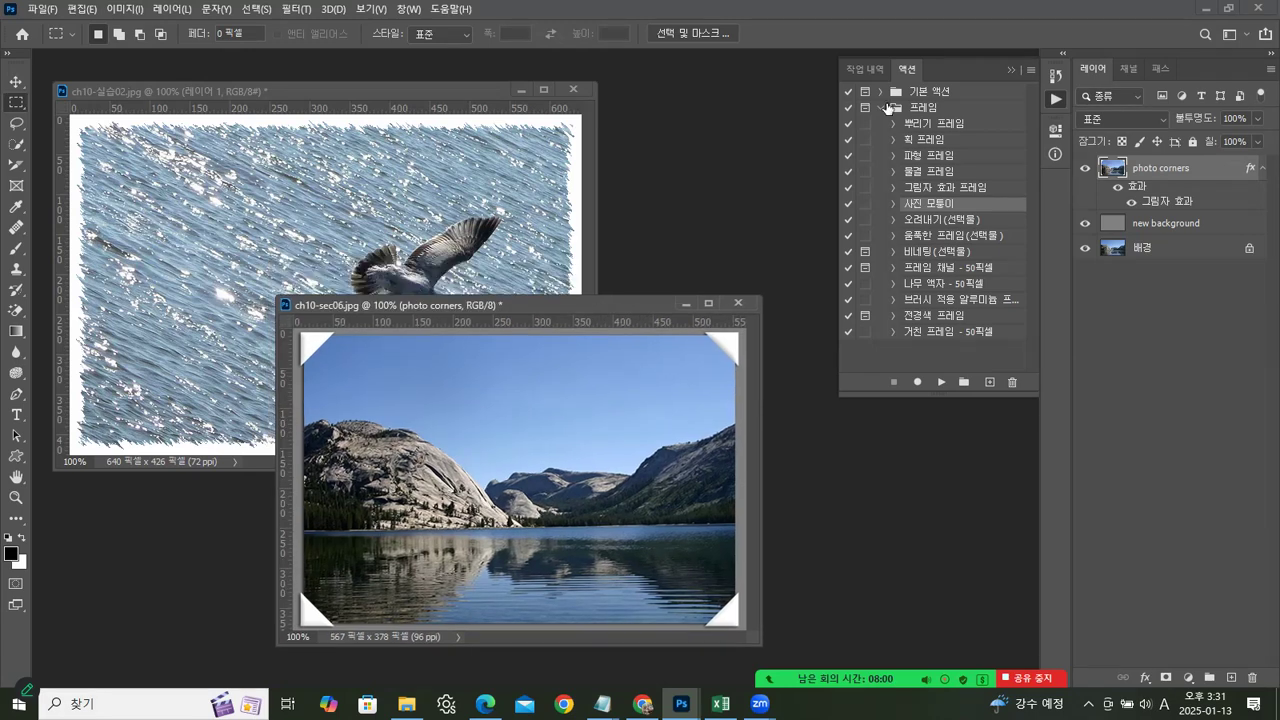
left_click(739, 303)
left_click(596, 288)
Step: Start saving a copy of the framed seagull image in JPEG format and go to the 실습 folder
left_click(410, 98)
left_click(43, 9)
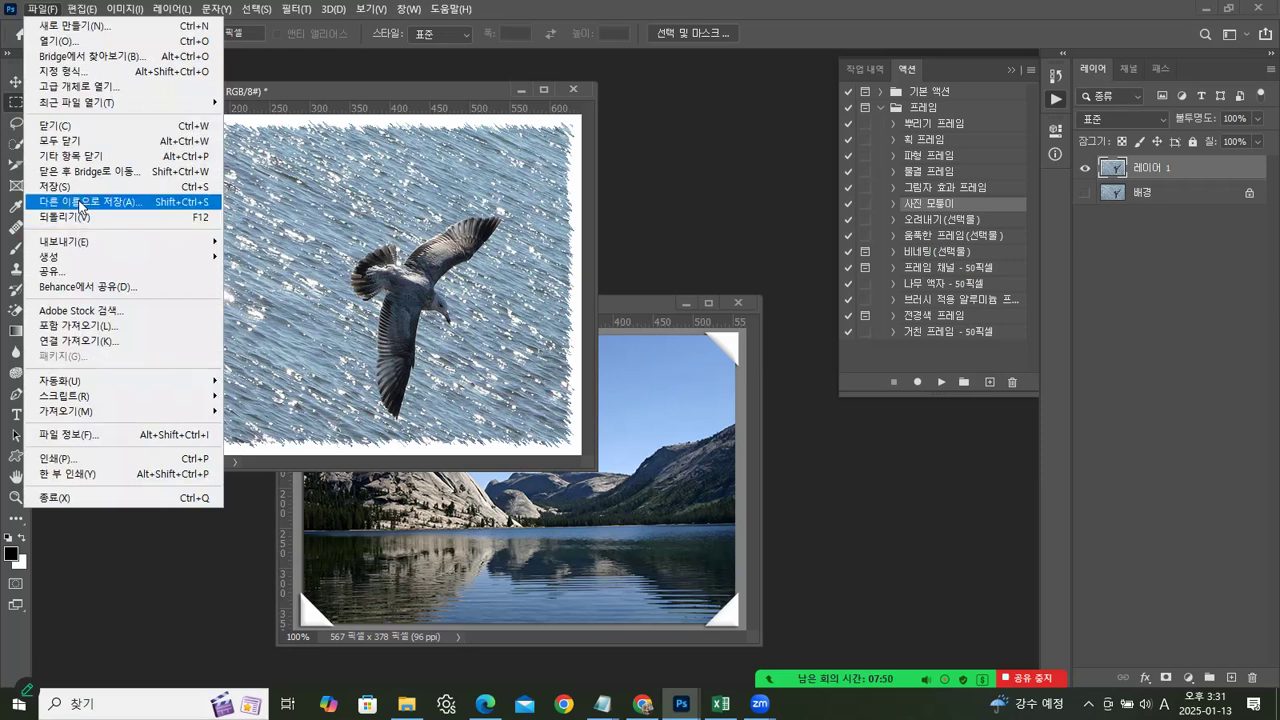
left_click(80, 203)
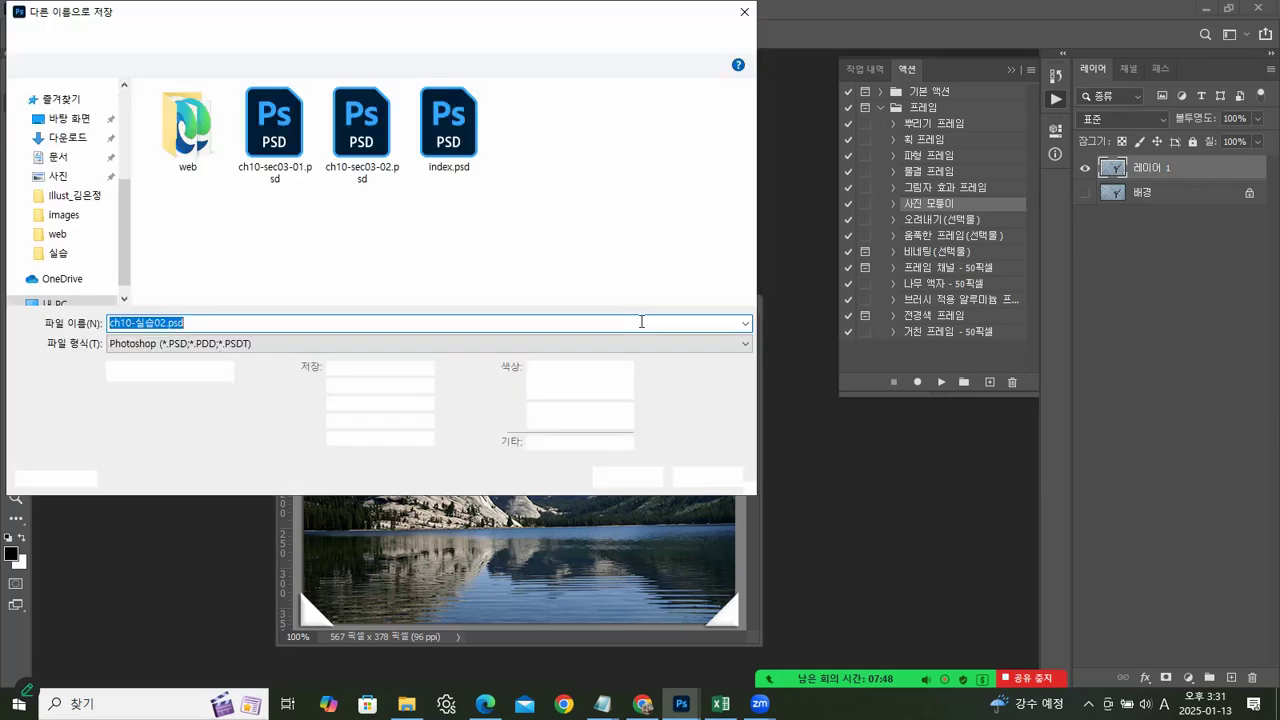
left_click(272, 344)
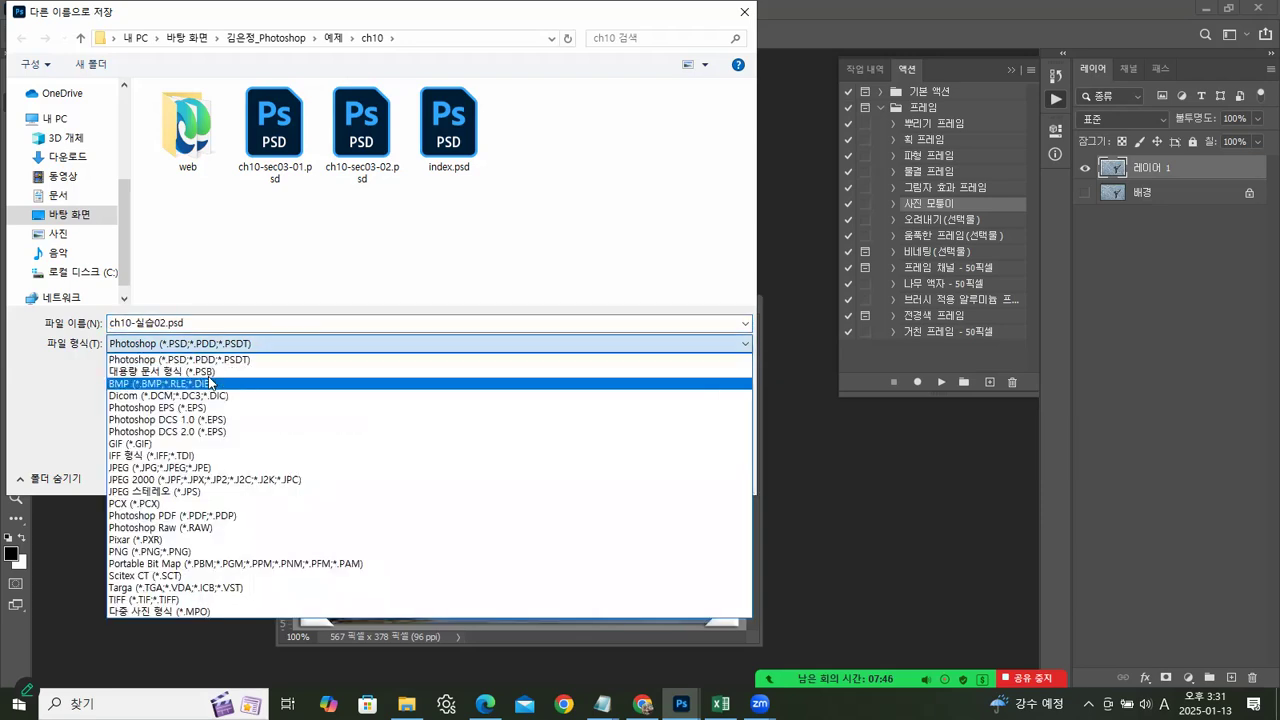
left_click(197, 467)
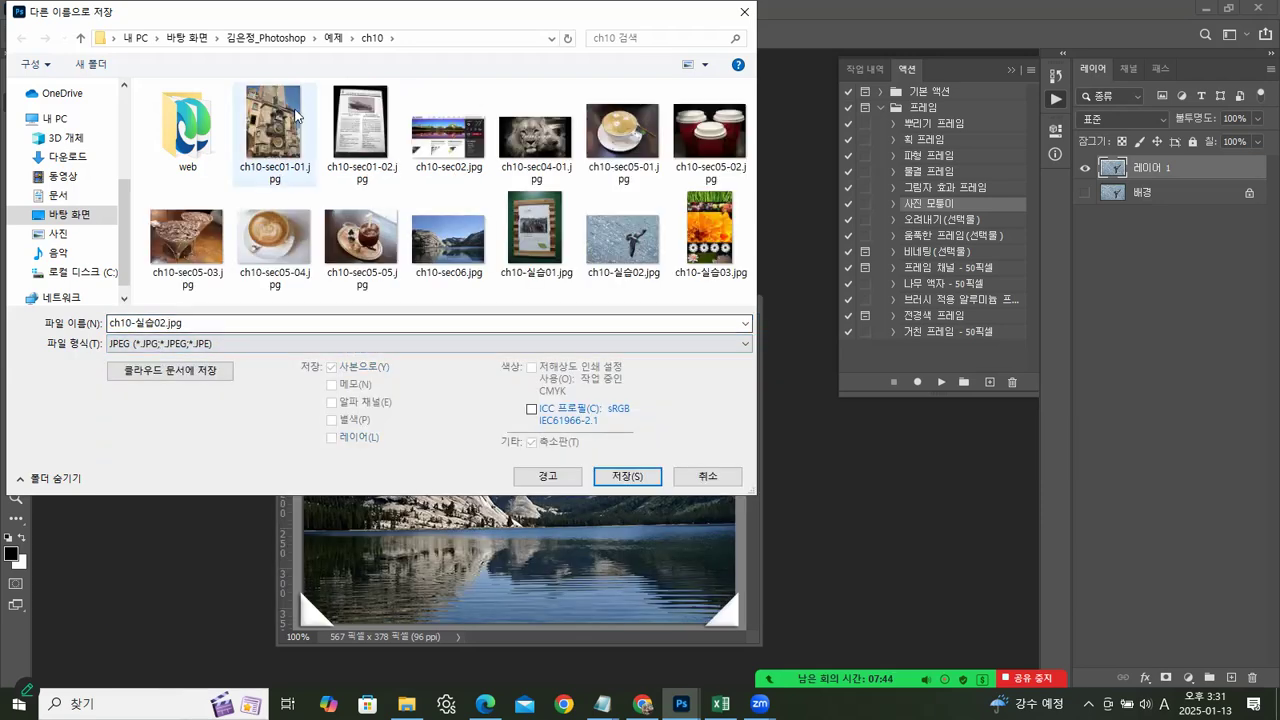
left_click(276, 40)
left_click(181, 112)
double_click(181, 112)
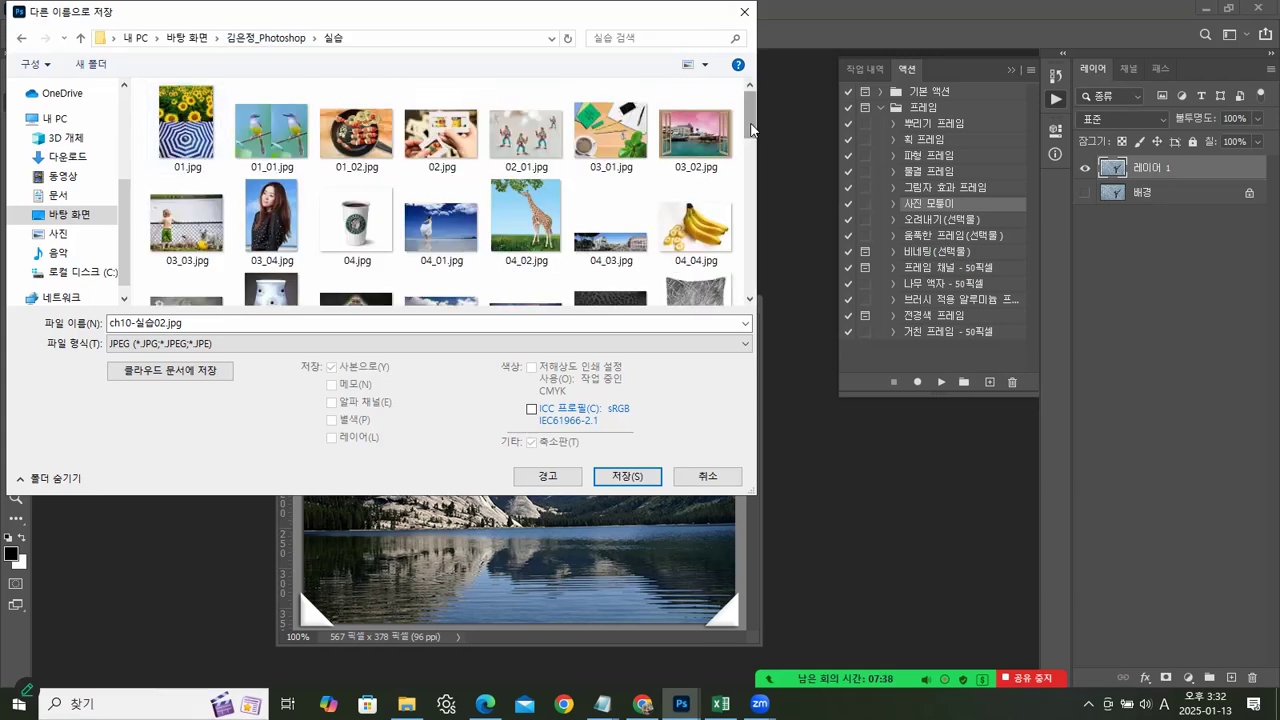
Step: Save the seagull copy as 14_01.jpg with JPEG quality 11 and the standard baseline format
scroll(738, 285, "down", 5)
scroll(738, 285, "down", 5)
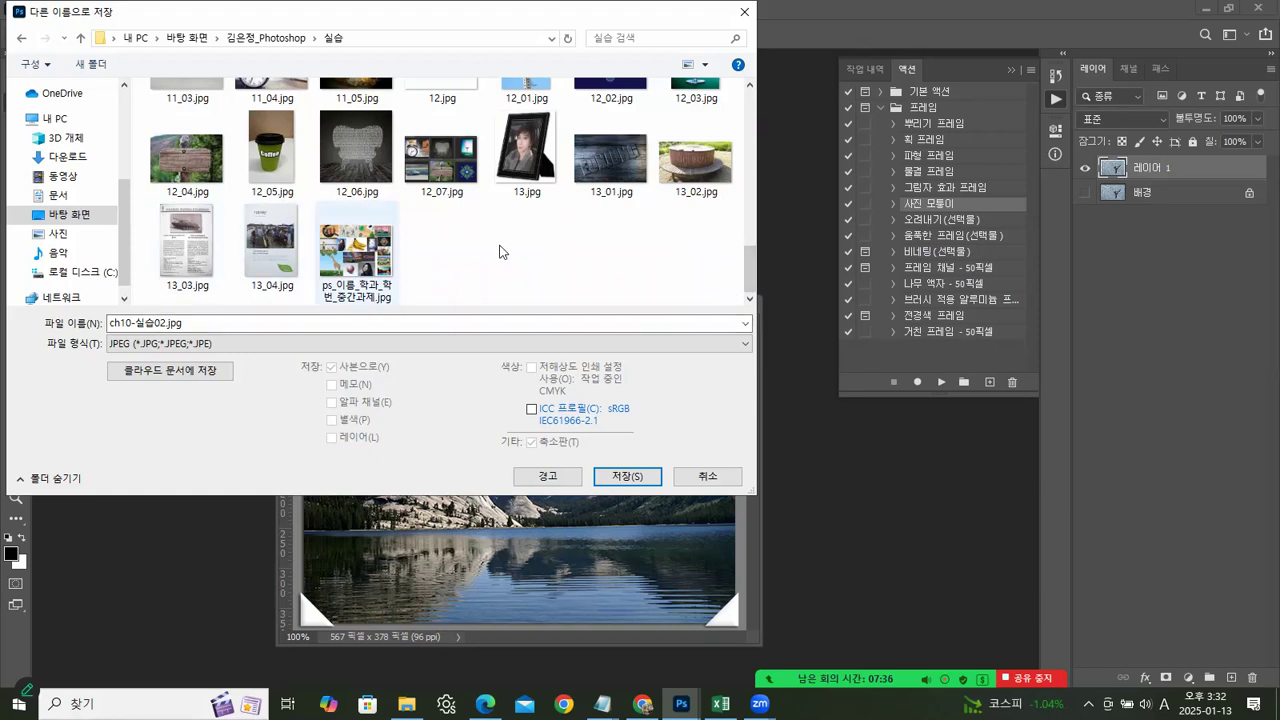
left_click(600, 160)
left_click(122, 324)
key("BackSpace")
type("4_01")
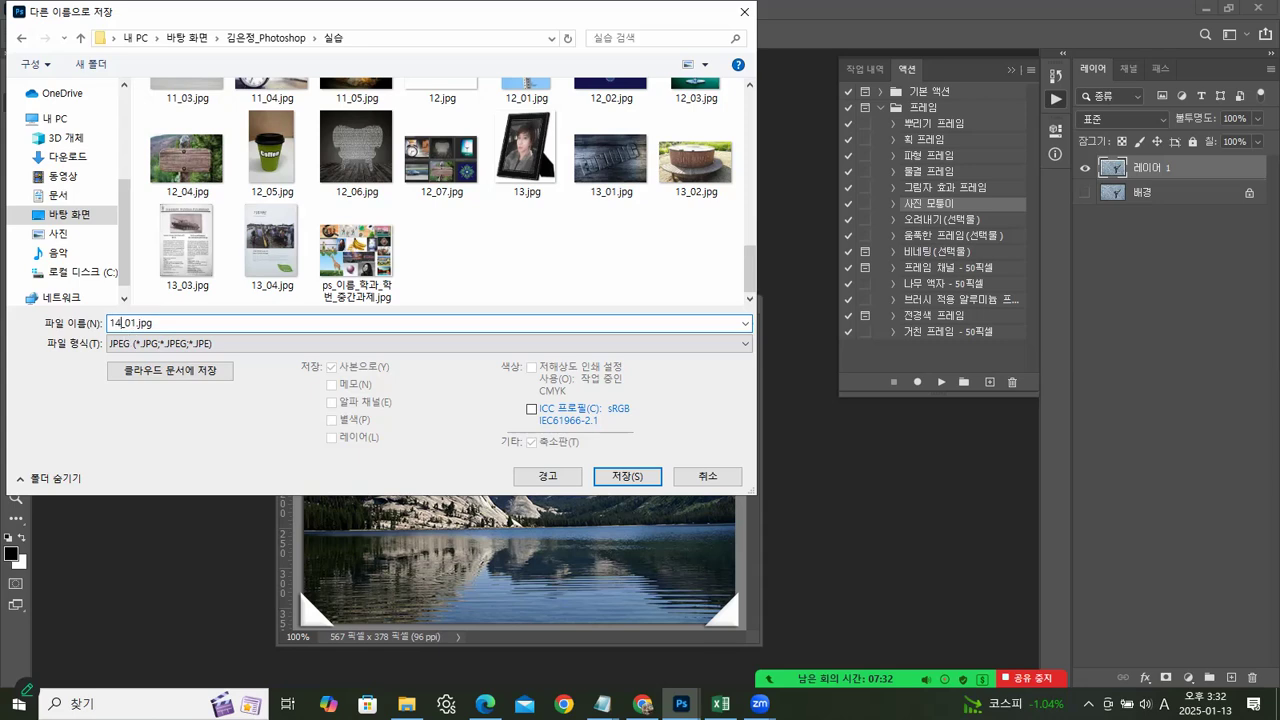
left_click(627, 476)
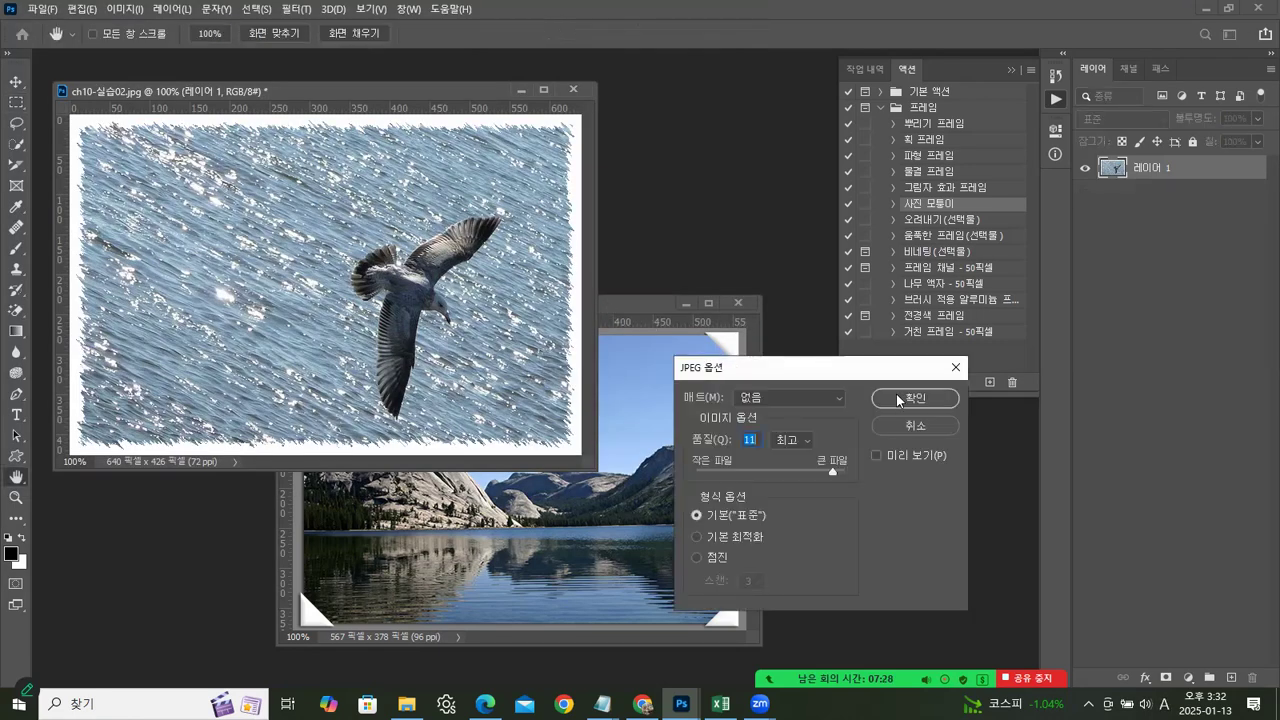
left_click(903, 398)
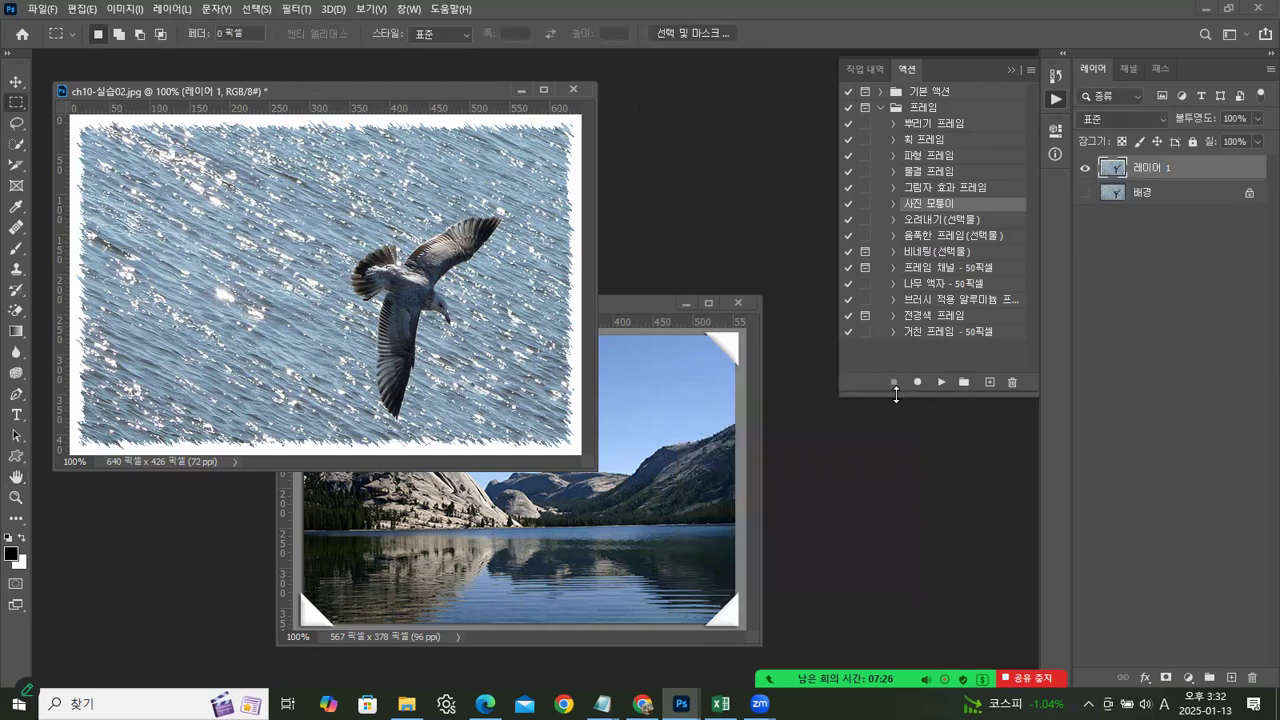
Step: Close the seagull image without saving its changes and move the lake image's window to the cleared area
left_click(573, 89)
left_click(645, 290)
left_click_drag(644, 300, 539, 141)
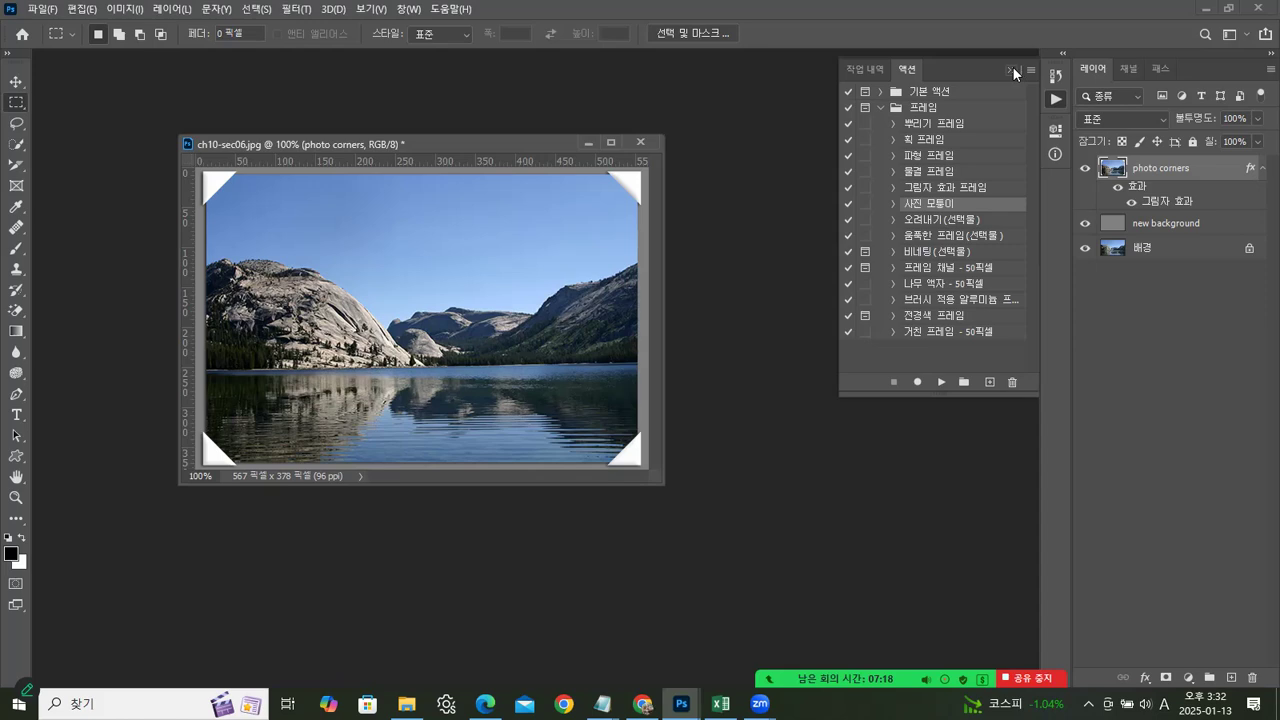
Step: Revert the lake image to its opened state in the history and show the action list again
left_click(872, 76)
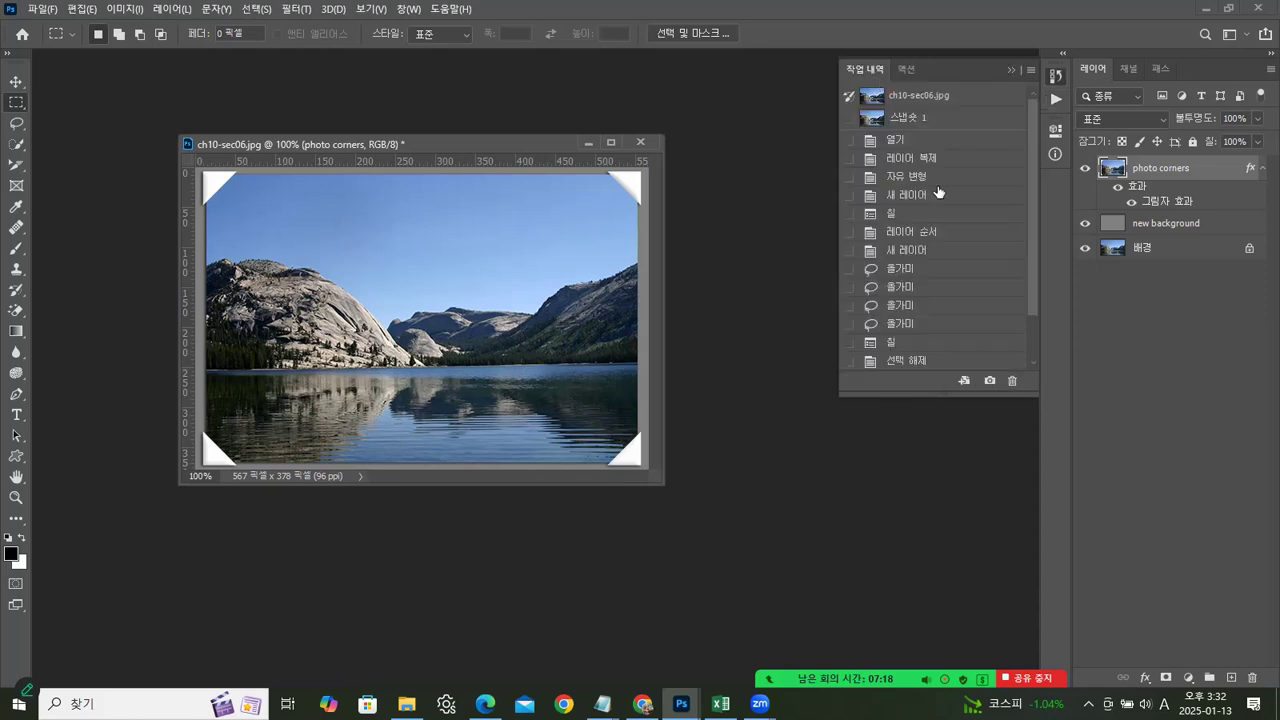
scroll(1030, 316, "down", 3)
scroll(958, 108, "up", 3)
left_click(956, 104)
left_click(908, 68)
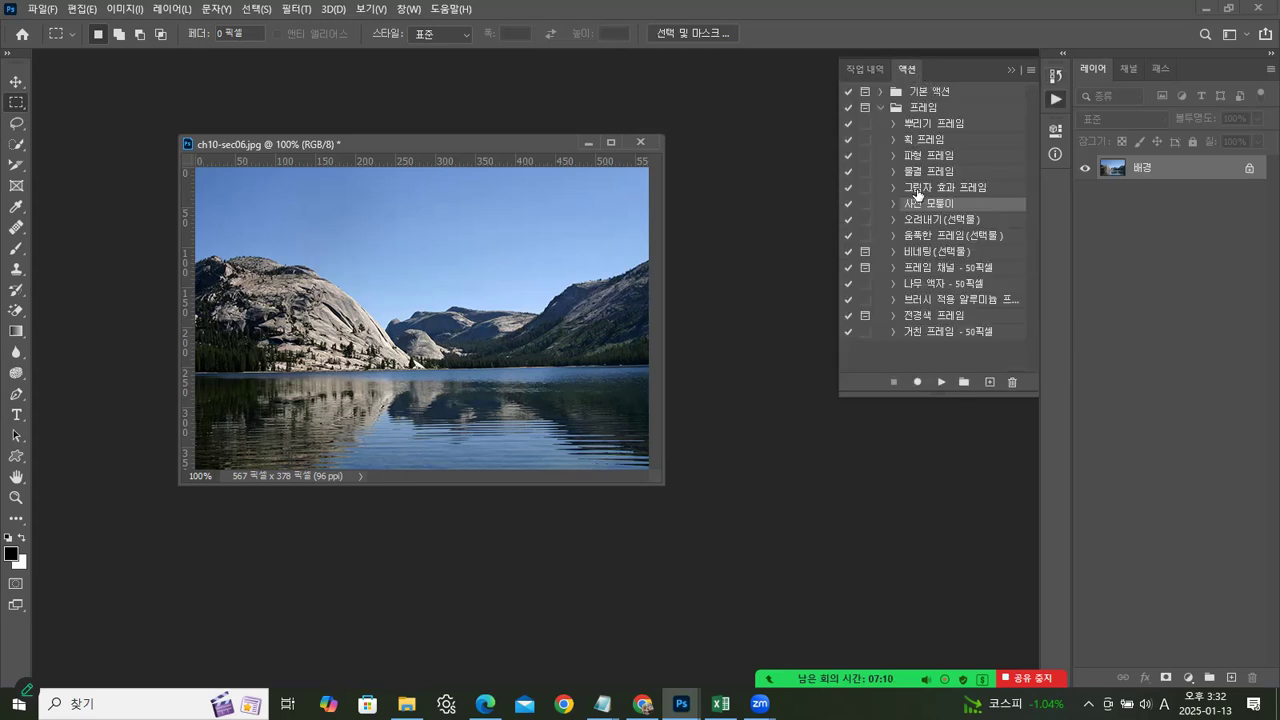
Step: Play the 브러시 적용 알루미늄 프레임 action on the lake image and continue past the size message
left_click(912, 303)
left_click(941, 382)
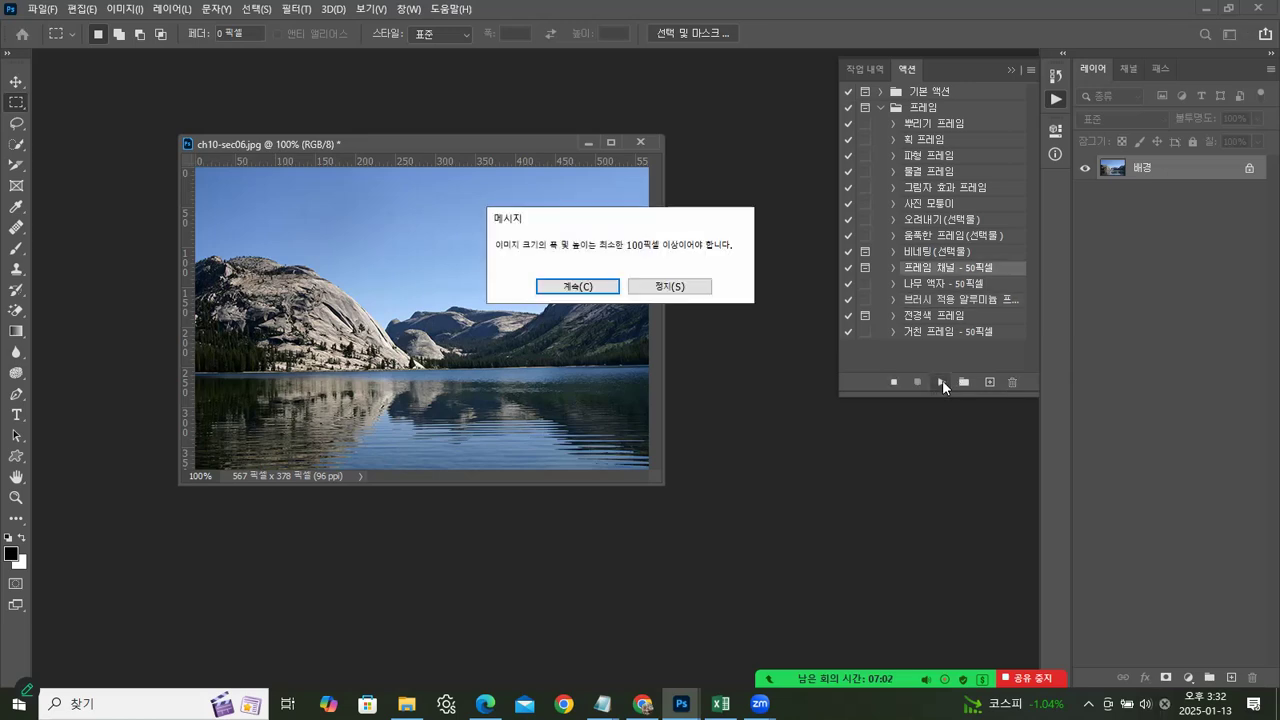
left_click(608, 286)
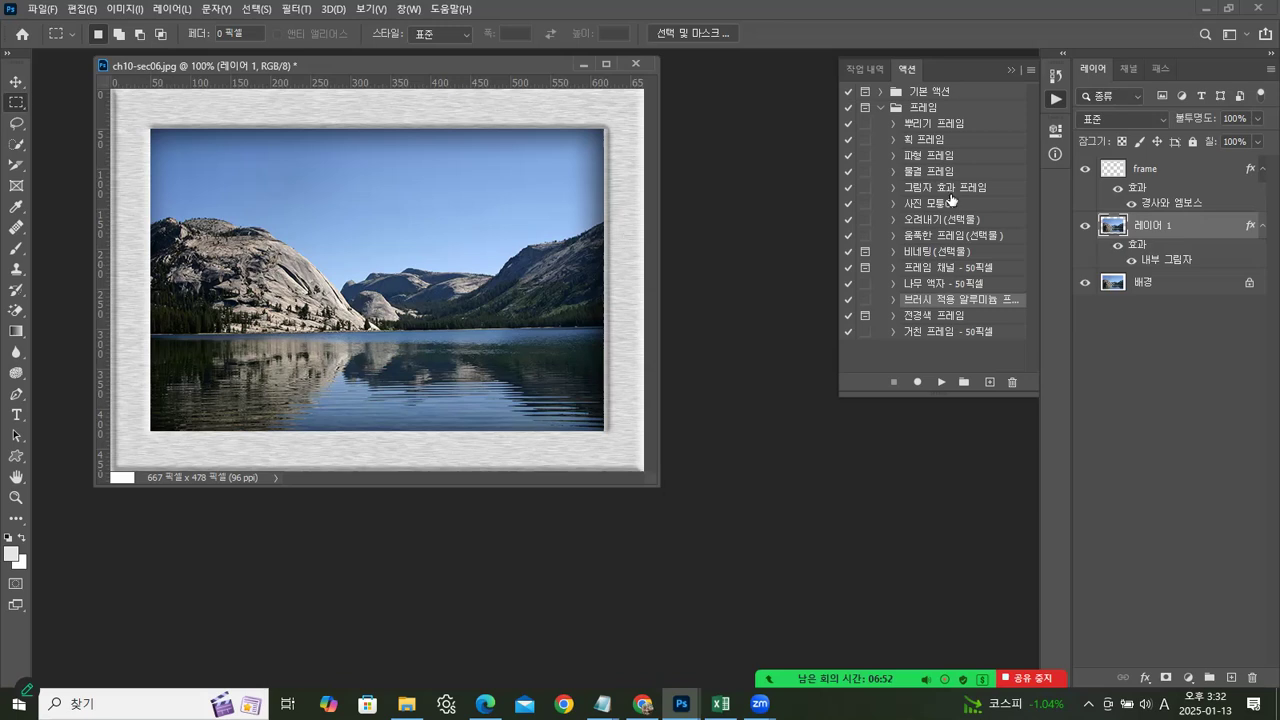
Step: Revert the lake image to its original ch10-sec06.jpg snapshot and make that snapshot the history brush source
left_click(864, 69)
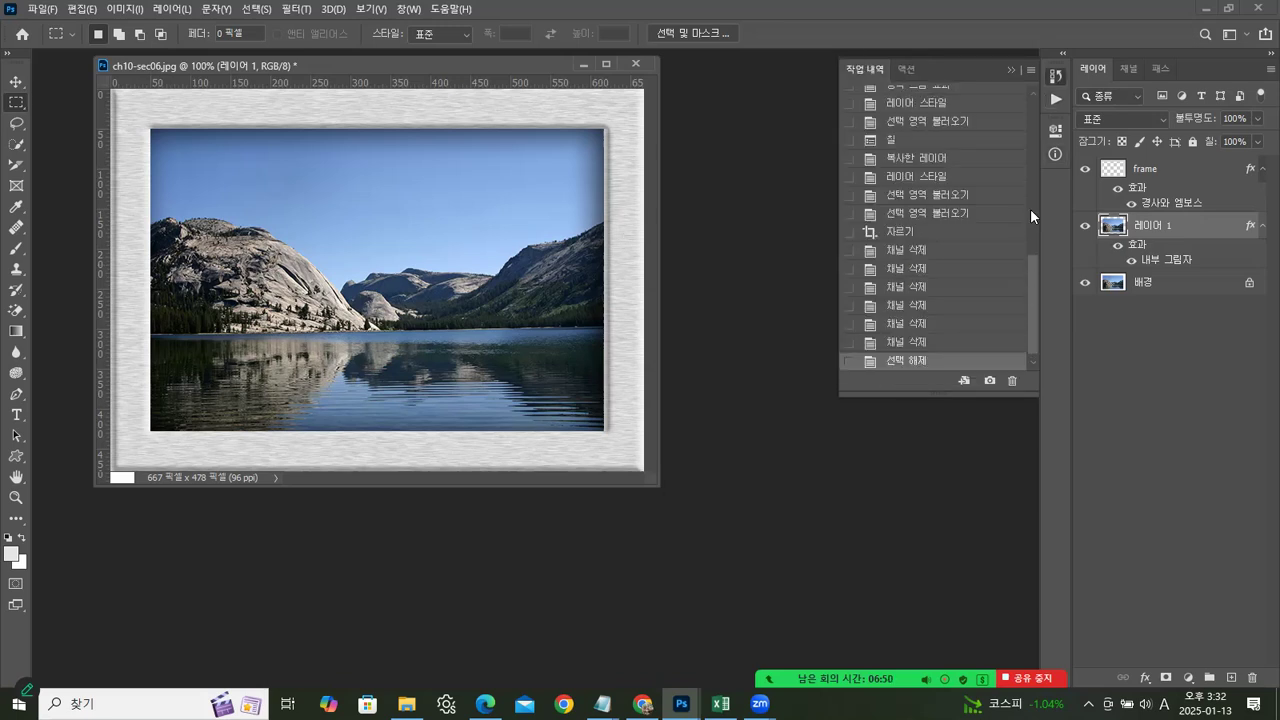
scroll(1030, 215, "up", 10)
left_click(946, 95)
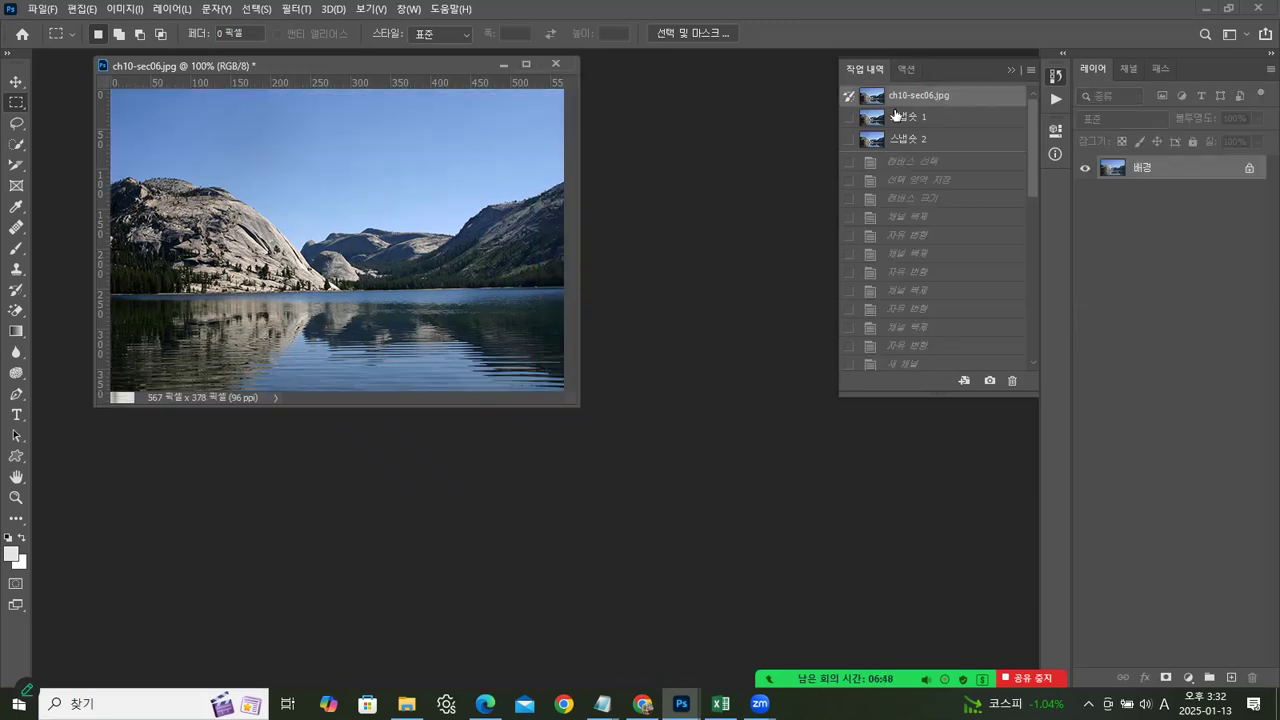
left_click(896, 116)
left_click(849, 117)
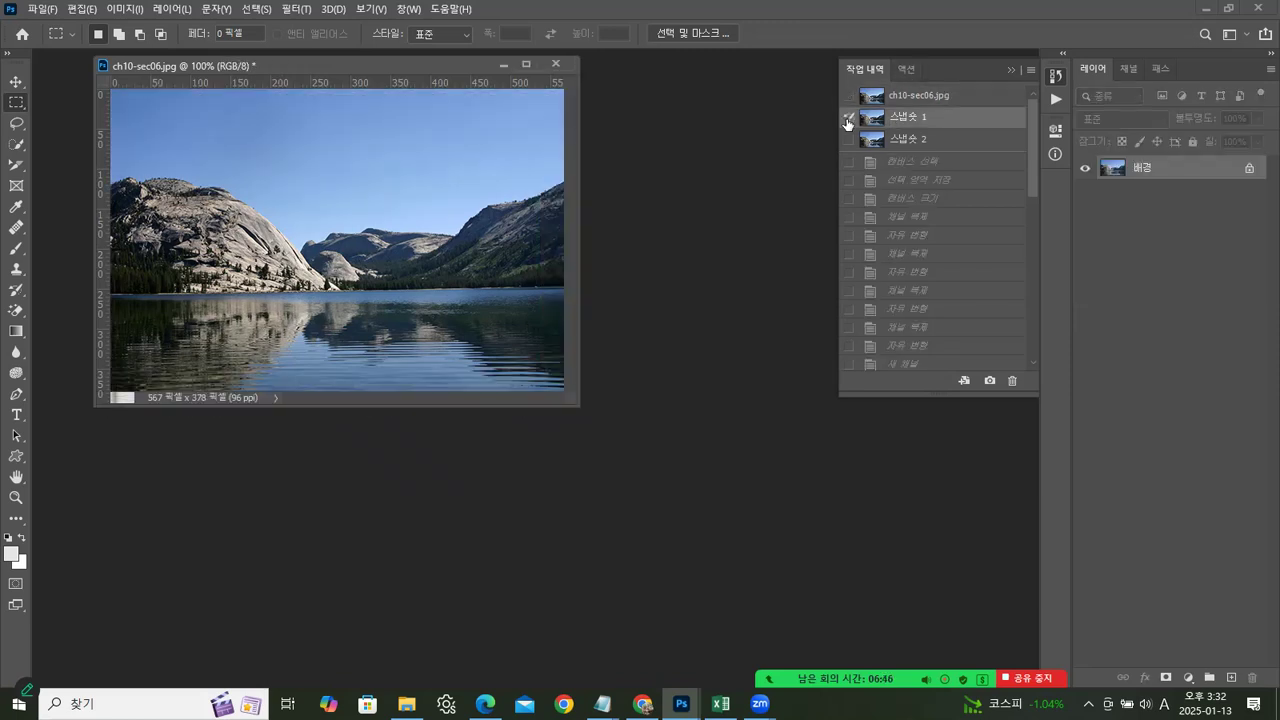
left_click(905, 69)
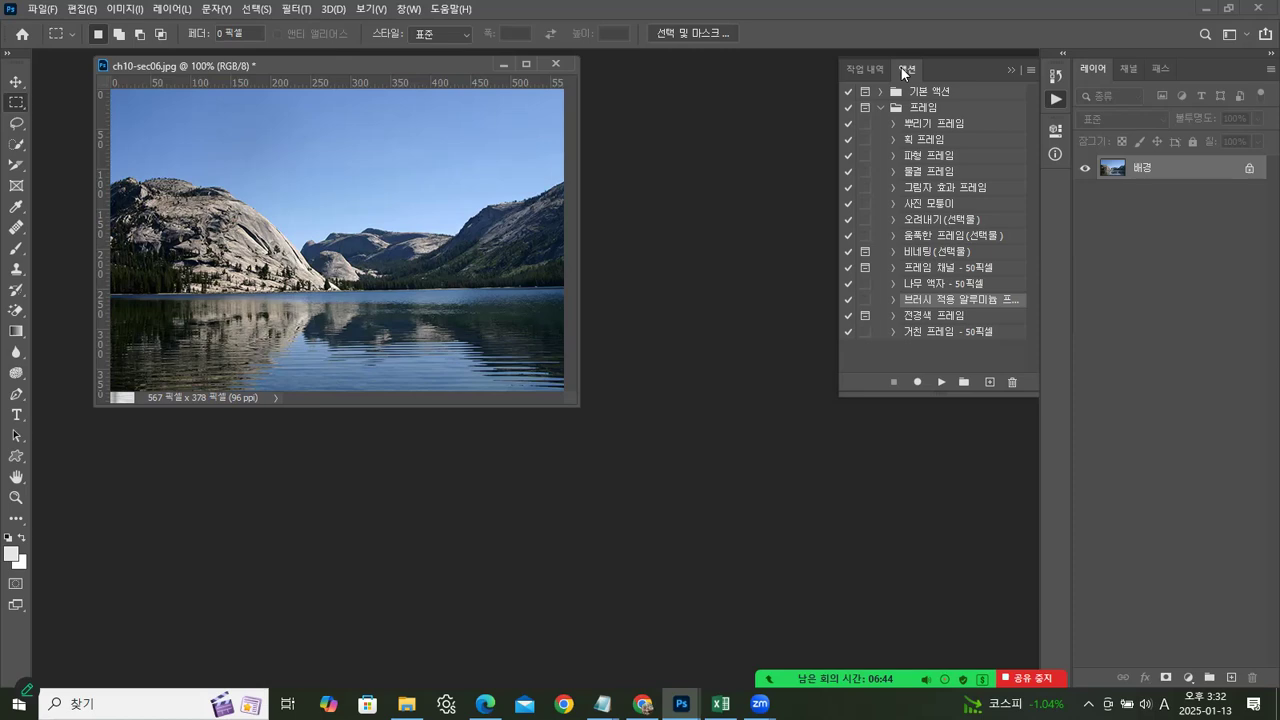
left_click(866, 70)
left_click(850, 97)
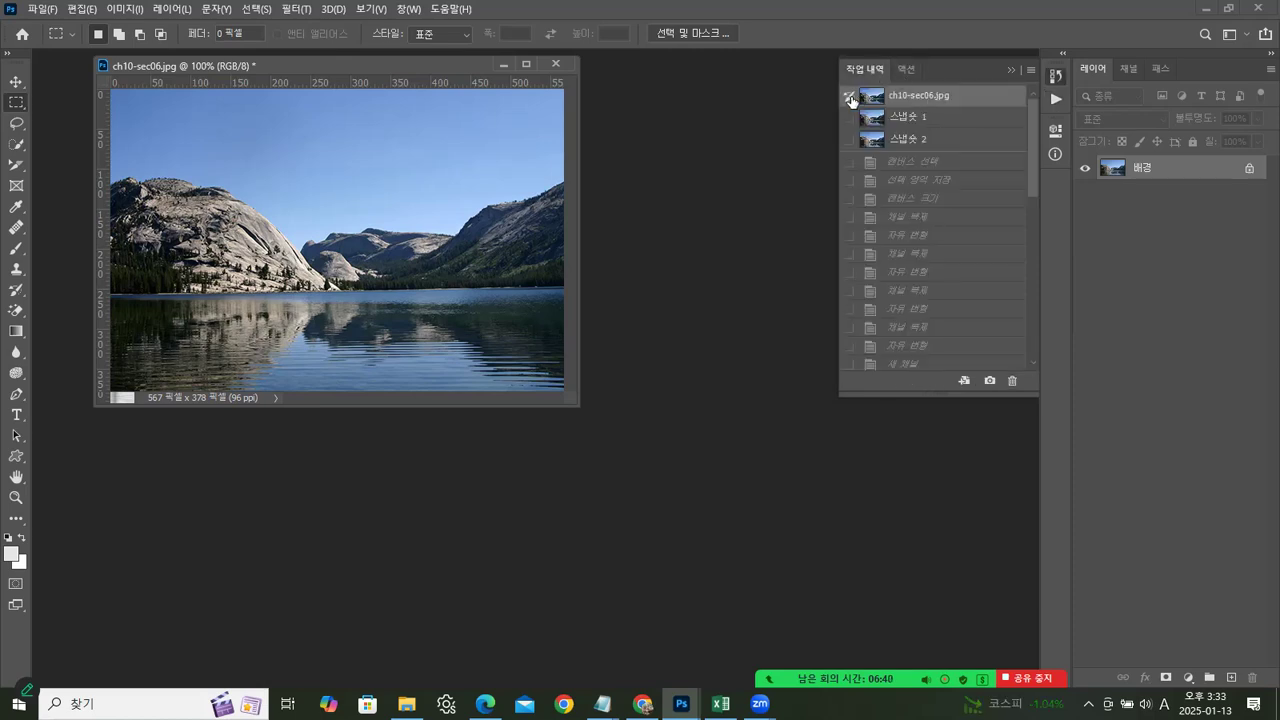
Step: Play the 사진 모퉁이 action on the restored lake image and move its window slightly down
left_click(909, 69)
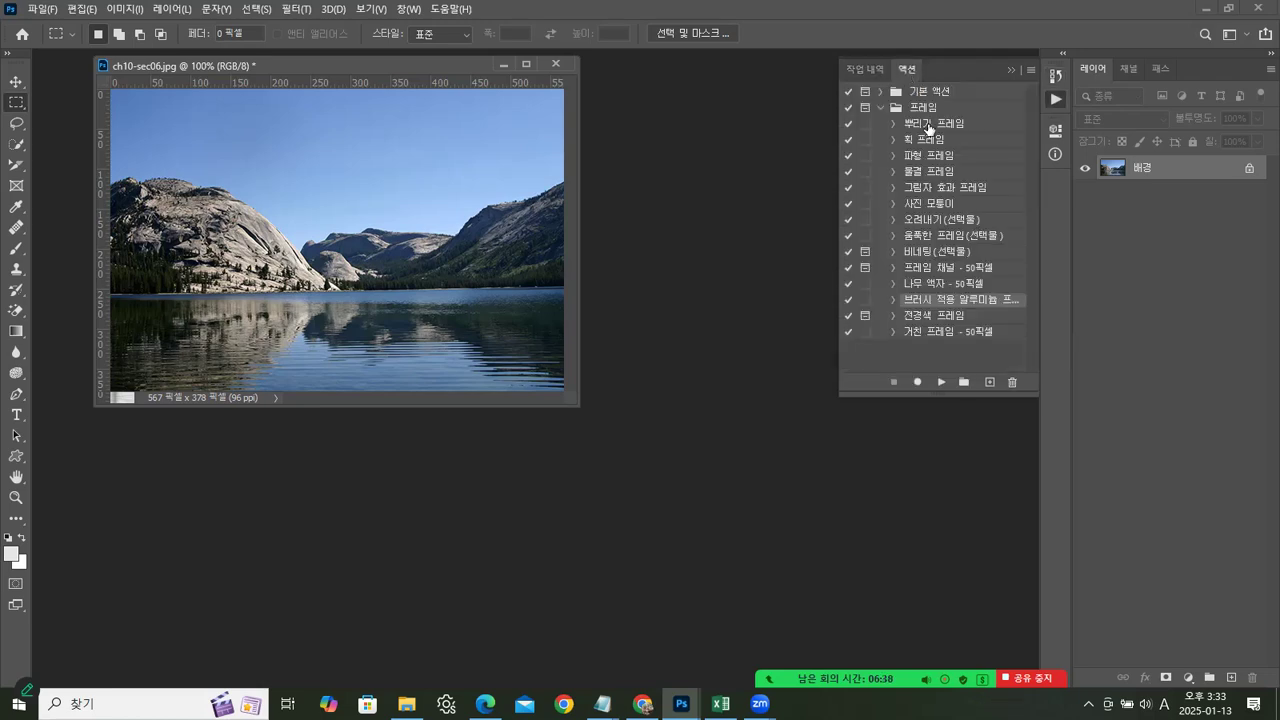
left_click(925, 205)
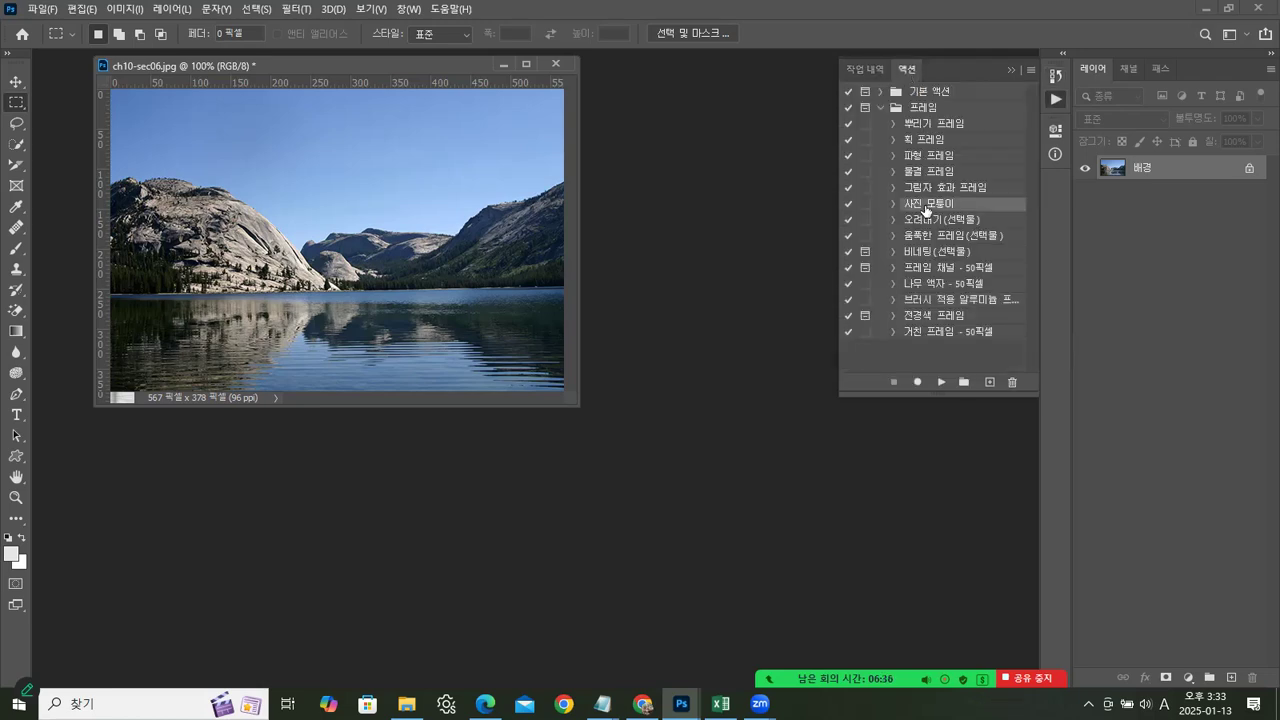
left_click(941, 382)
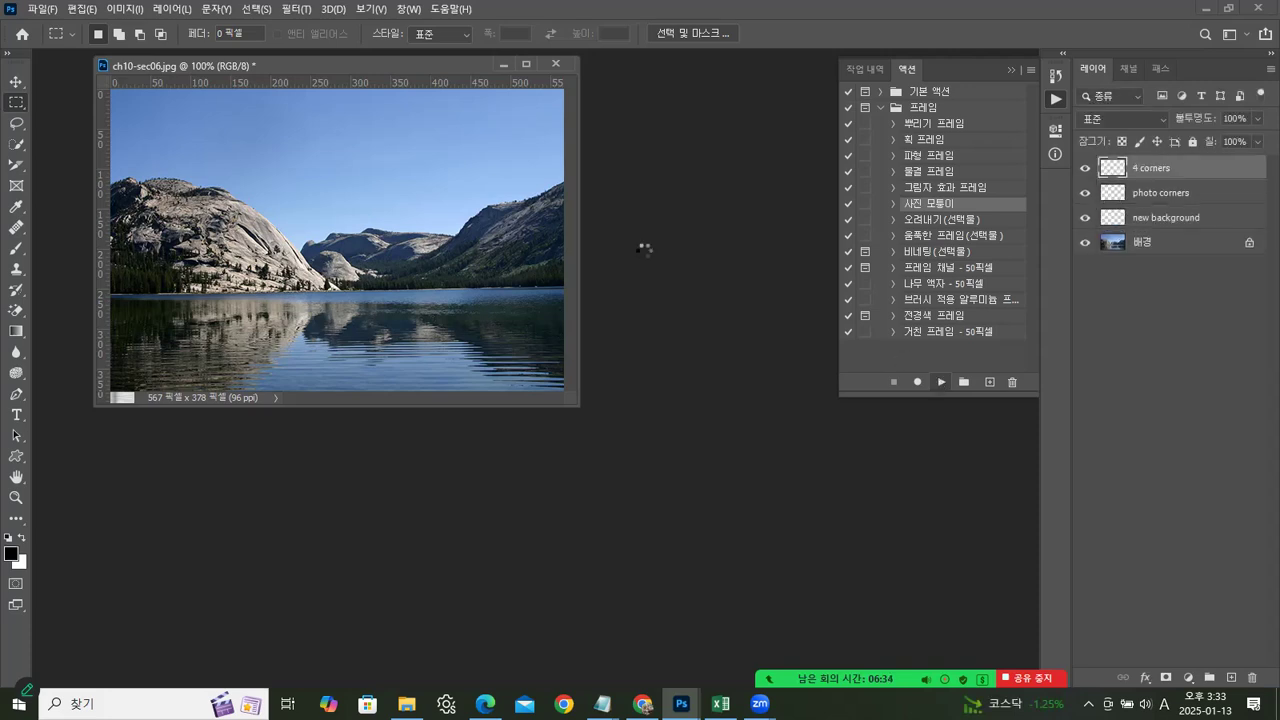
left_click_drag(370, 67, 382, 95)
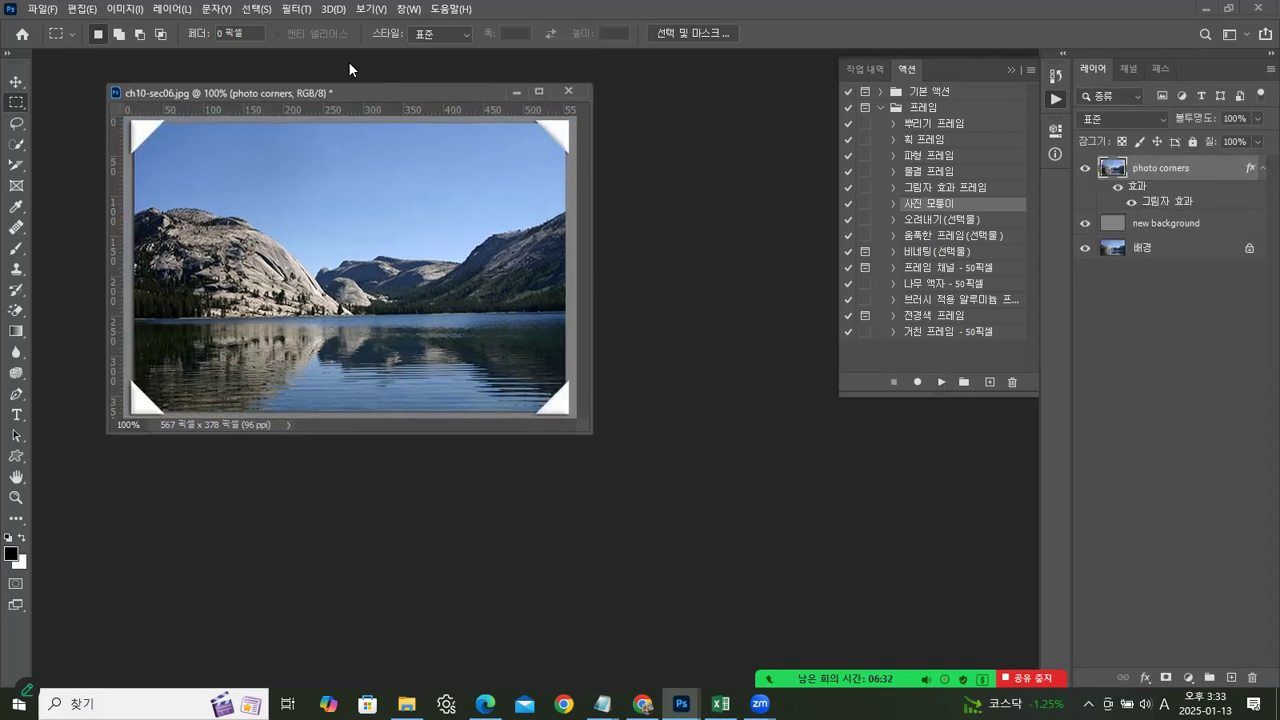
Step: Start saving a copy of the framed lake image in the 실습 folder in JPEG format
left_click(42, 9)
left_click(49, 202)
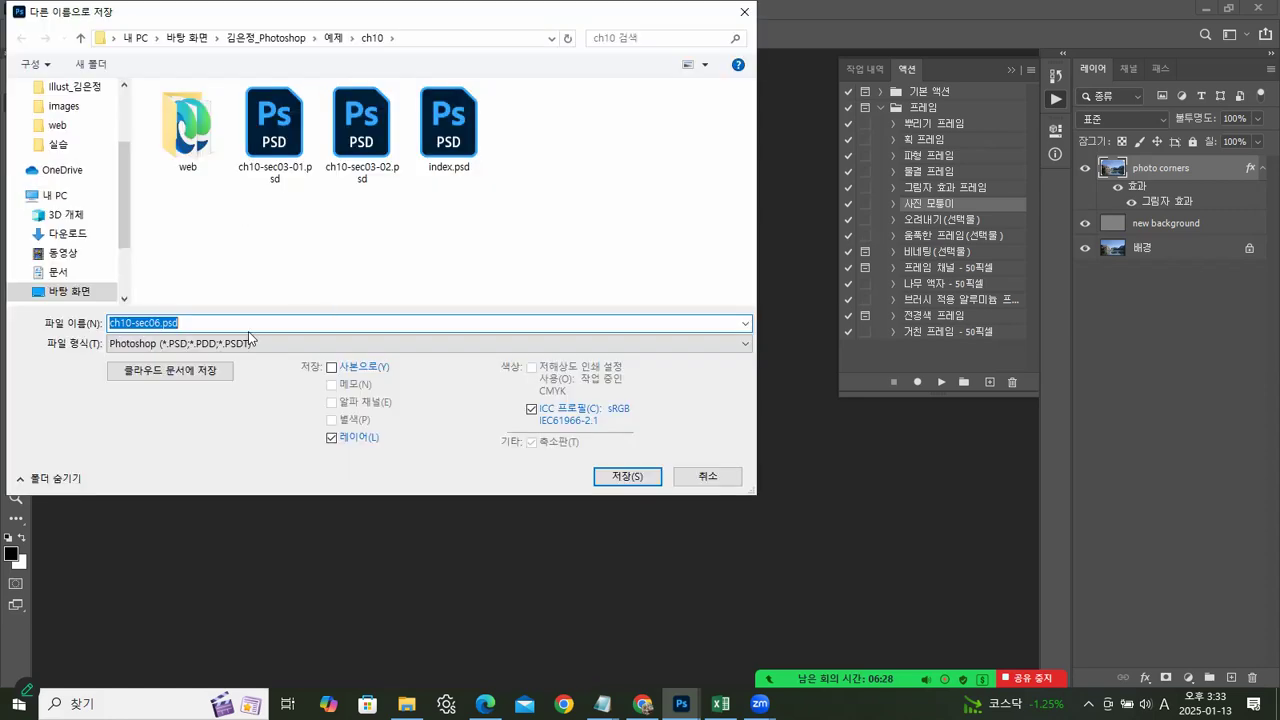
left_click(268, 38)
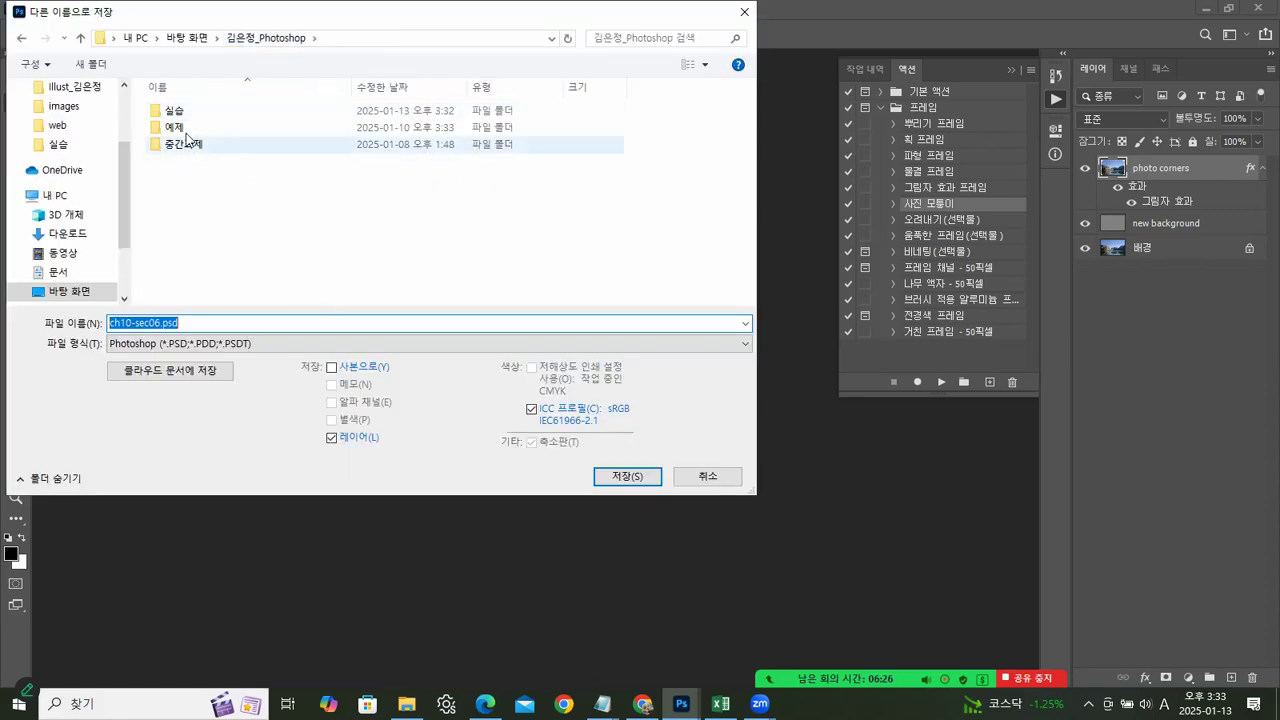
double_click(175, 110)
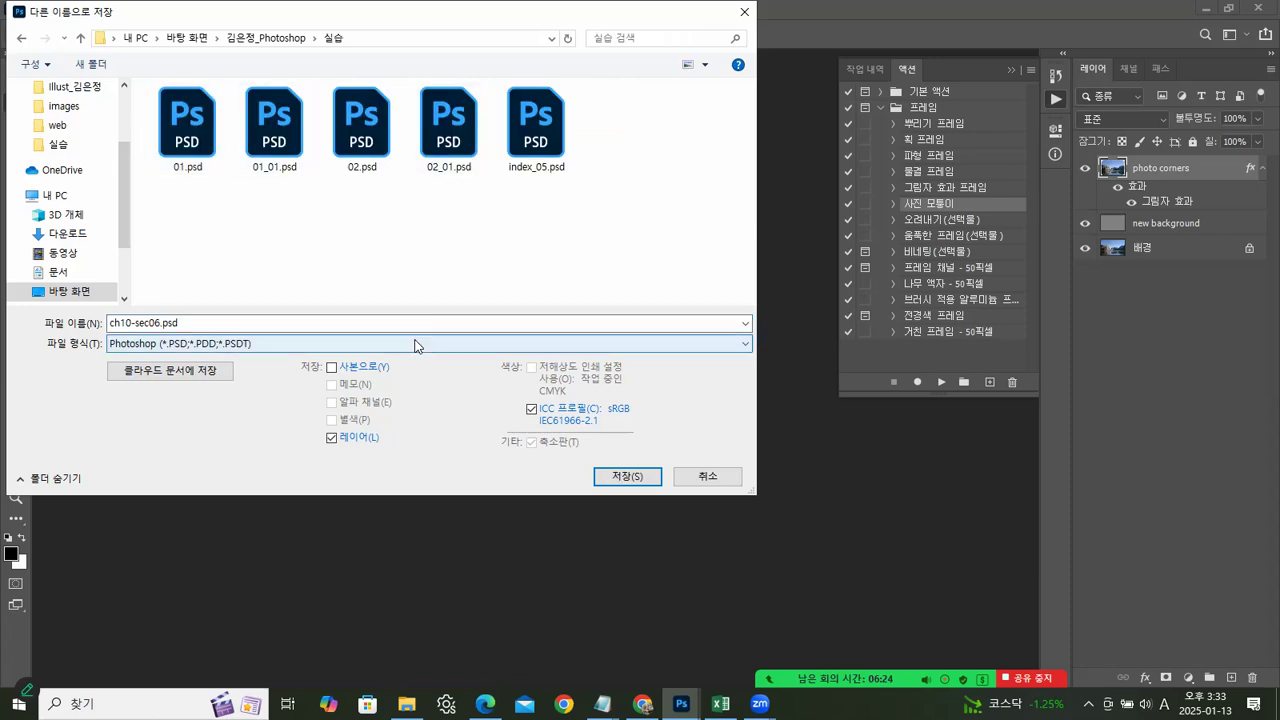
left_click(415, 345)
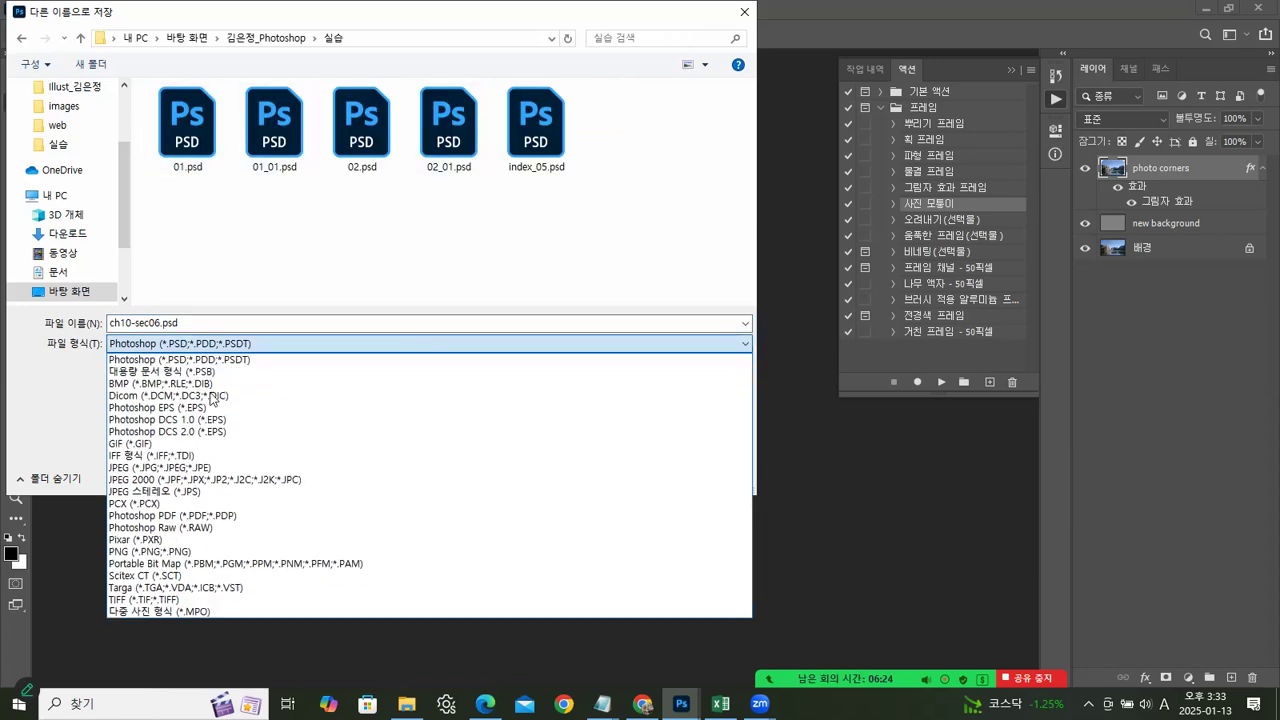
left_click(148, 467)
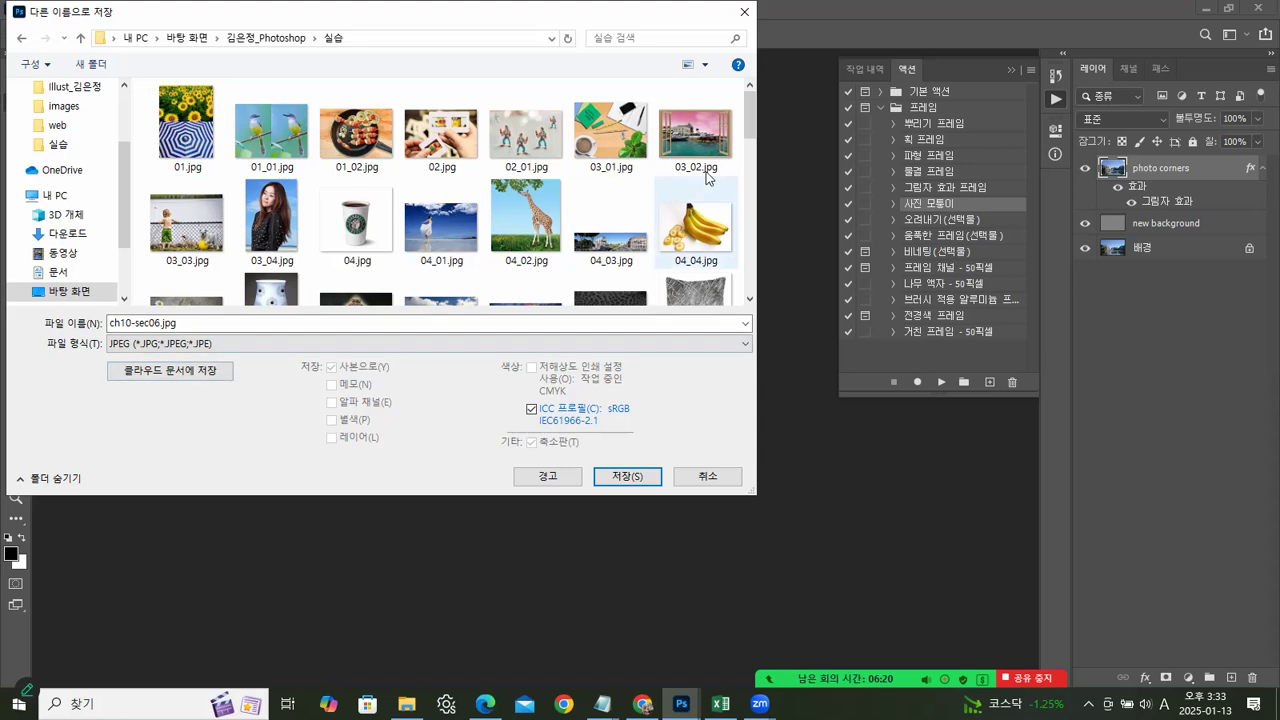
Step: Save the lake copy as 14_02.jpg with JPEG quality 11 and the standard baseline format
left_click_drag(751, 115, 751, 270)
left_click(352, 279)
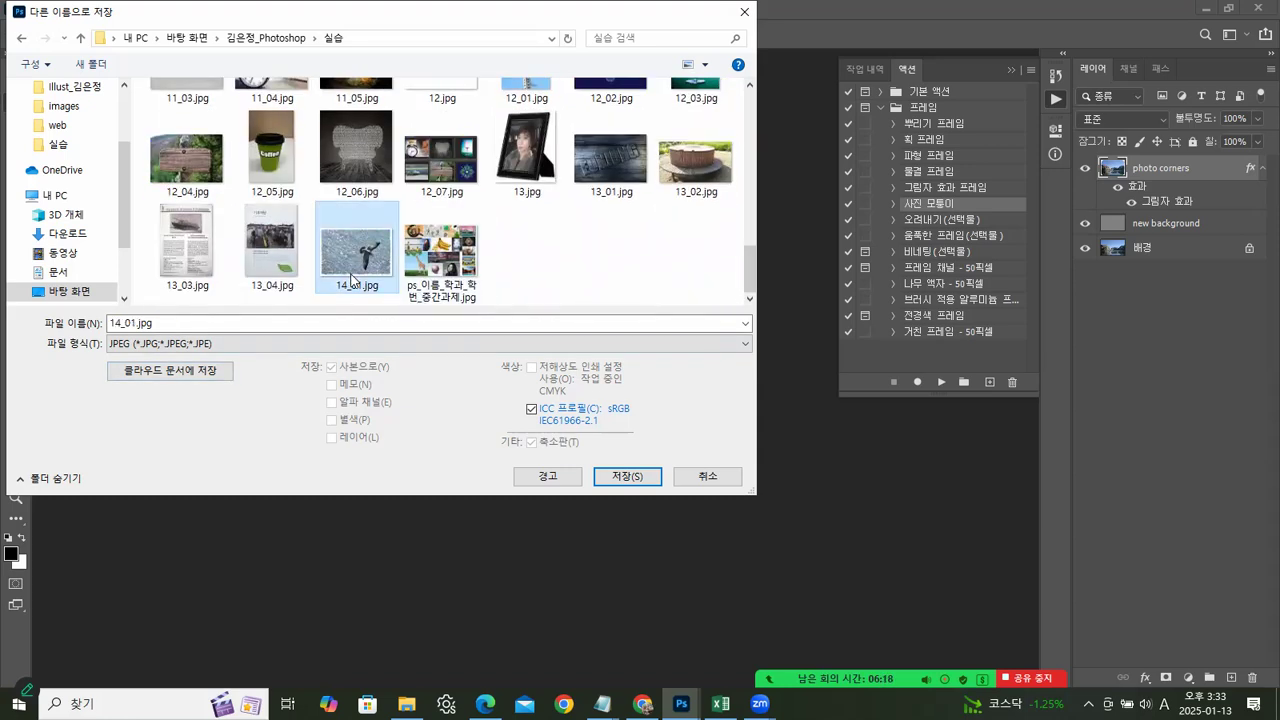
left_click(134, 323)
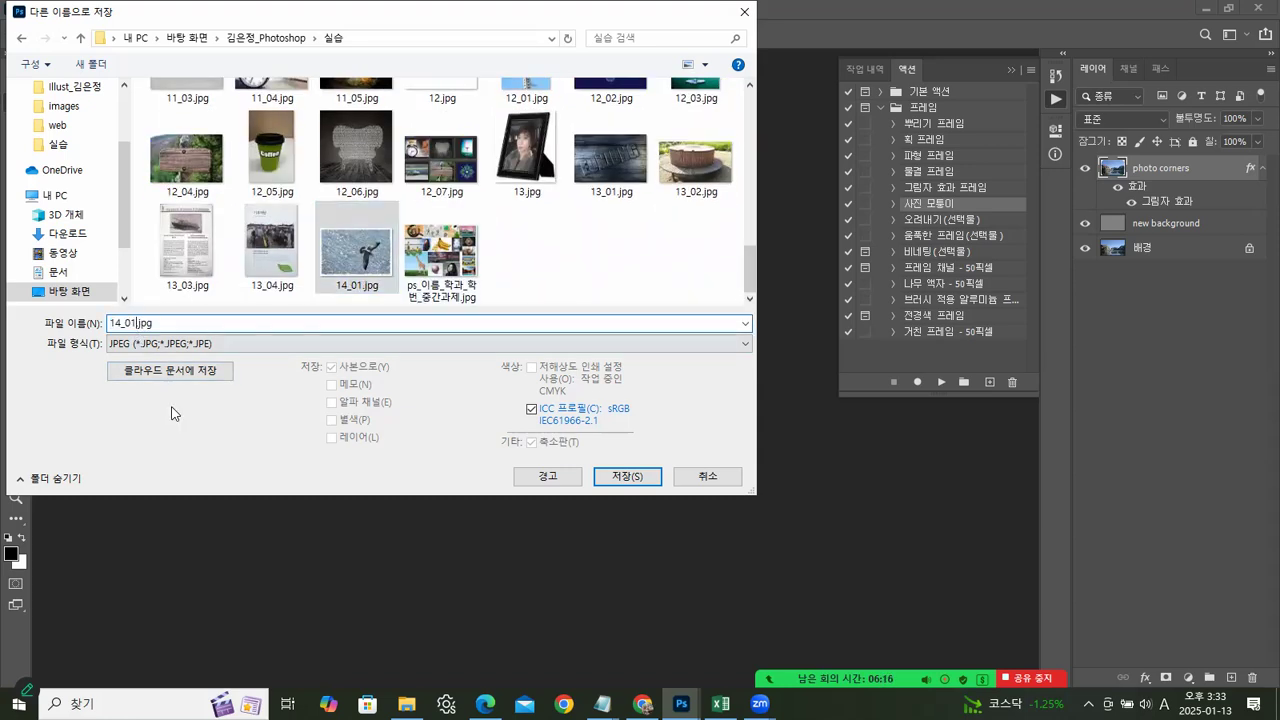
key("BackSpace")
type("2")
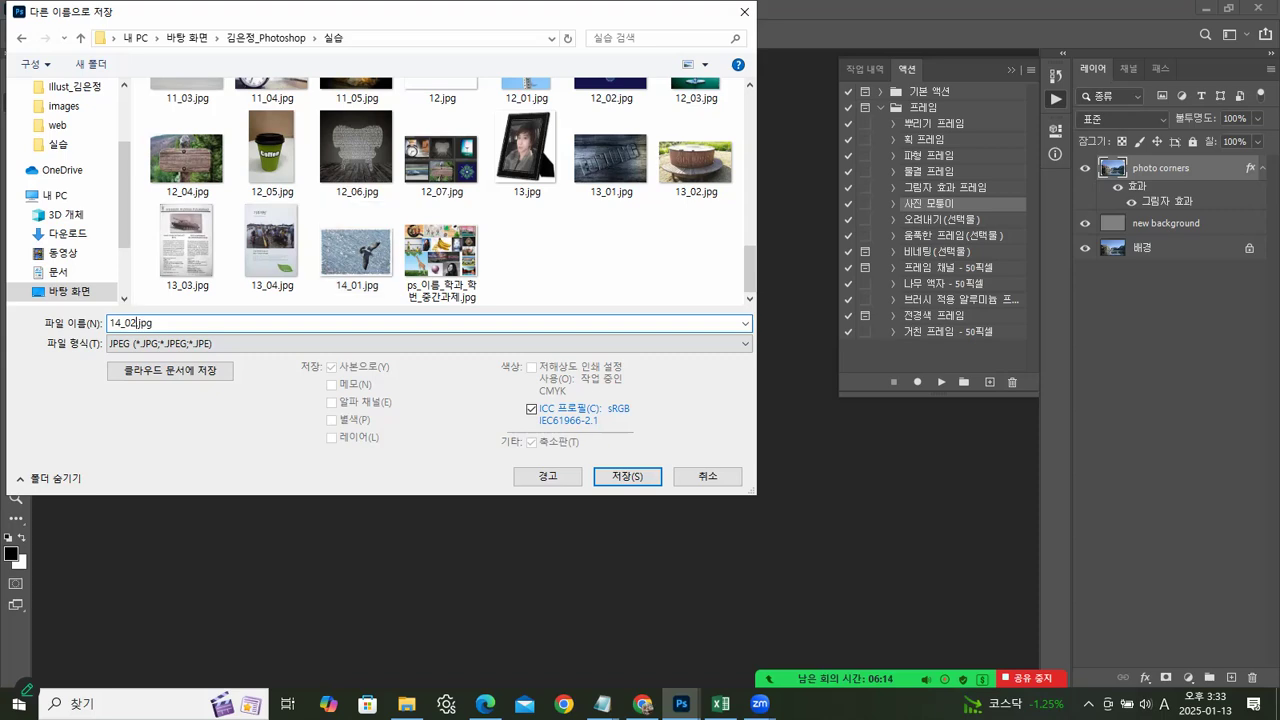
left_click(641, 474)
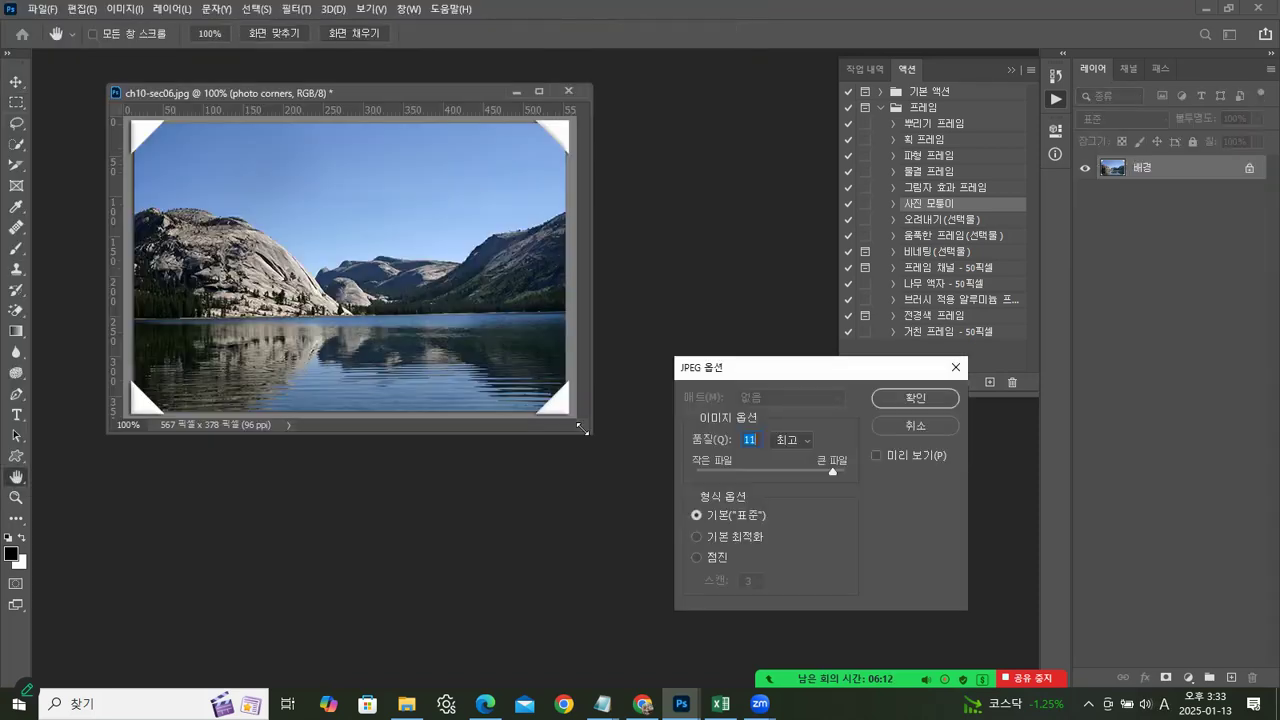
left_click(912, 399)
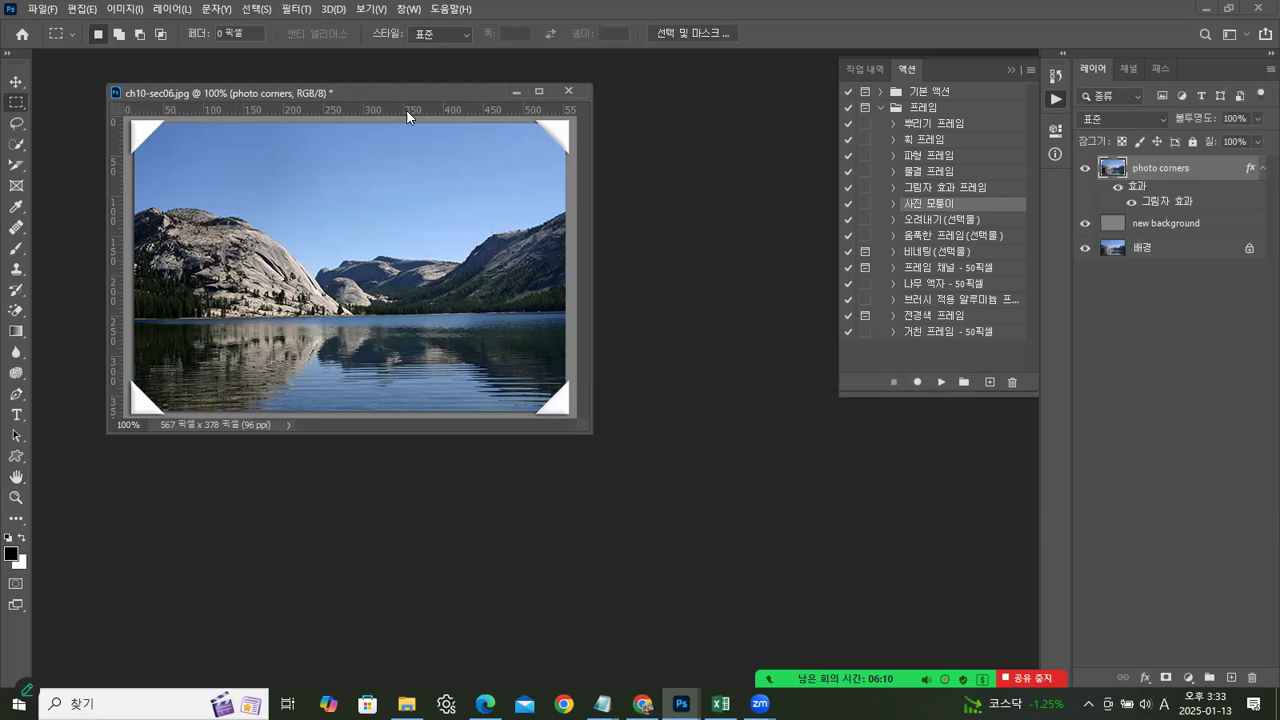
Step: Move the lake image's window aside and close the document without saving its changes
left_click_drag(406, 112, 470, 116)
left_click(637, 95)
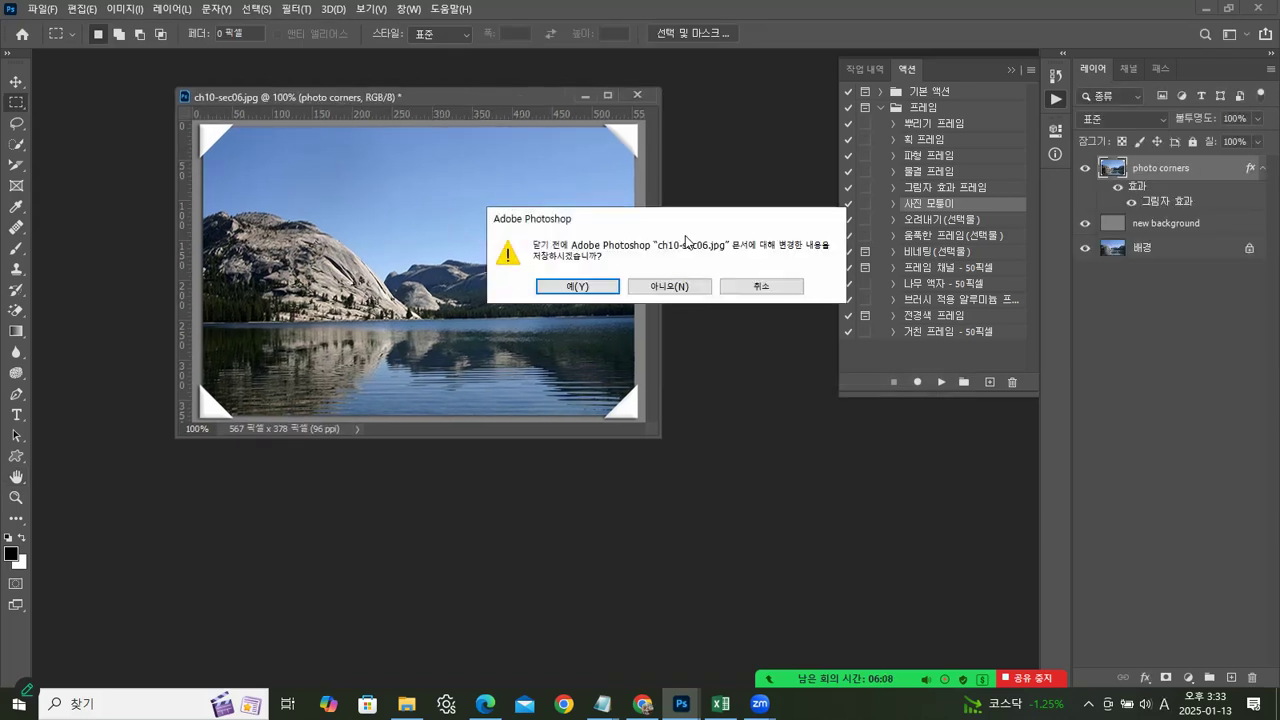
left_click(683, 287)
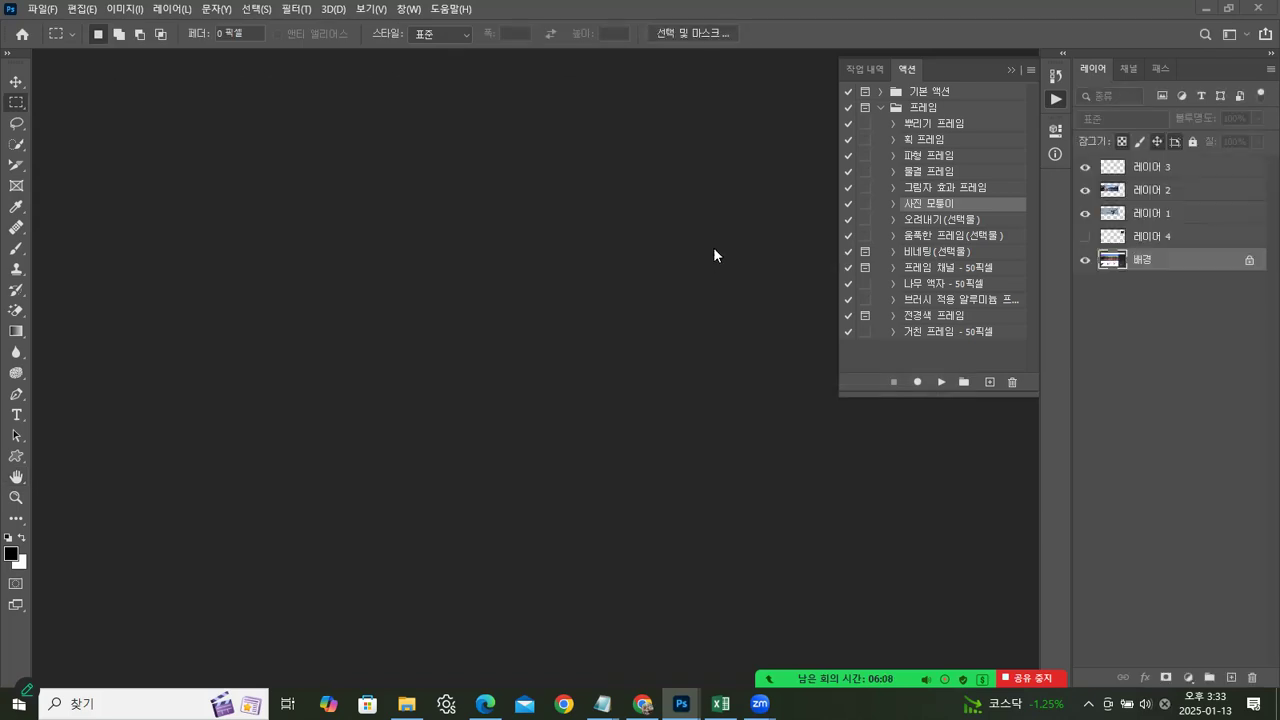
Step: Collapse the 프레임 action set and open ch10-sec05-01.jpg through ch10-sec05-05.jpg from the ch10 folder in Photoshop
left_click(879, 108)
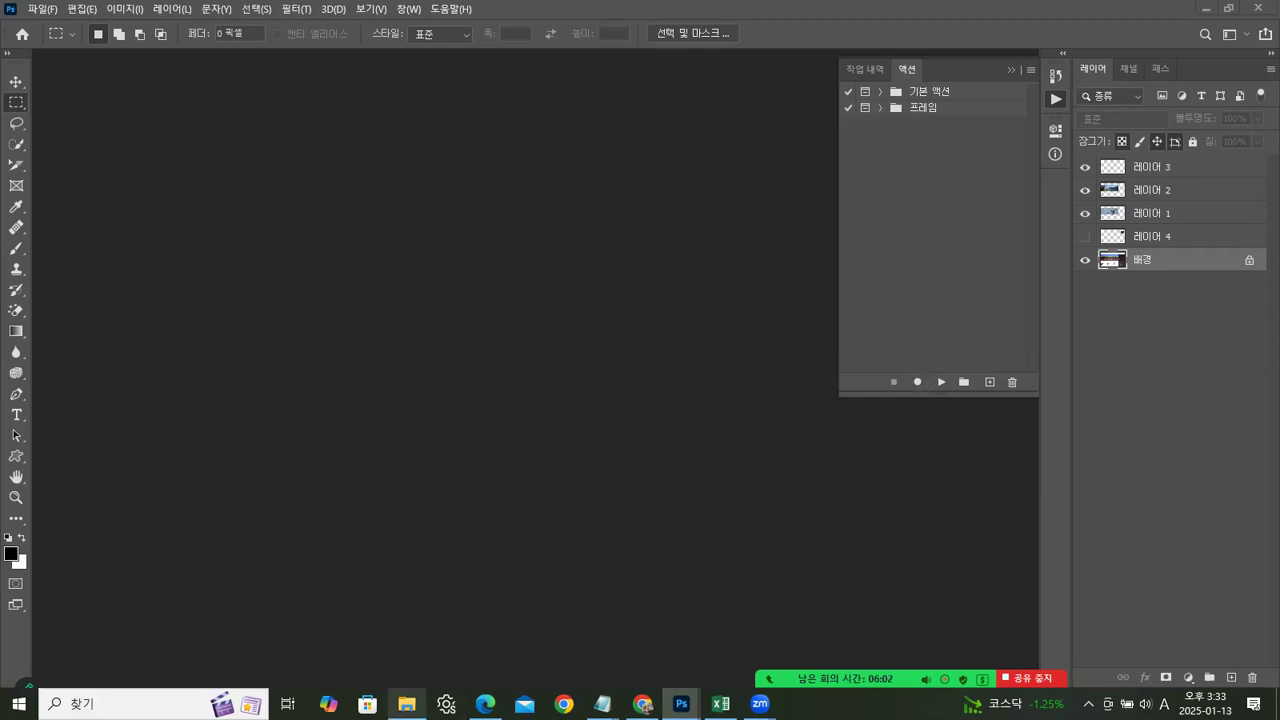
mouse_move(406, 704)
left_click(438, 662)
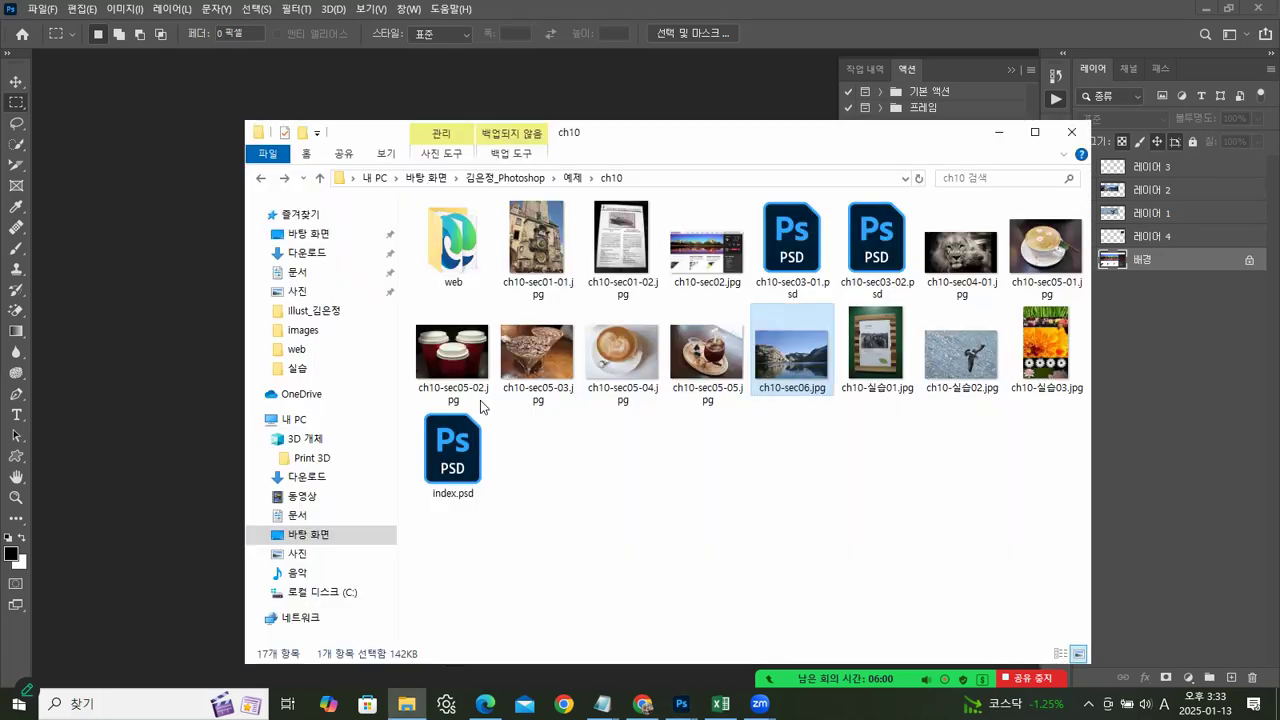
left_click(1030, 298)
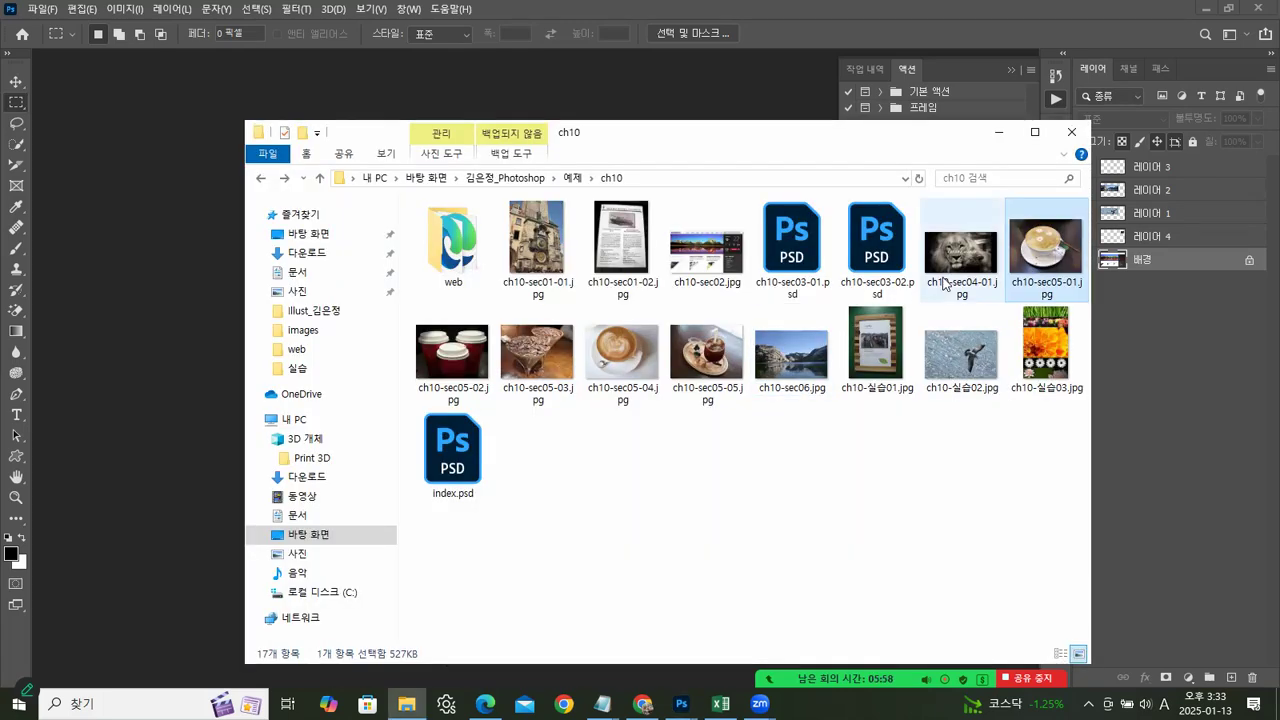
left_click(727, 370, "shift")
left_click_drag(453, 345, 115, 297)
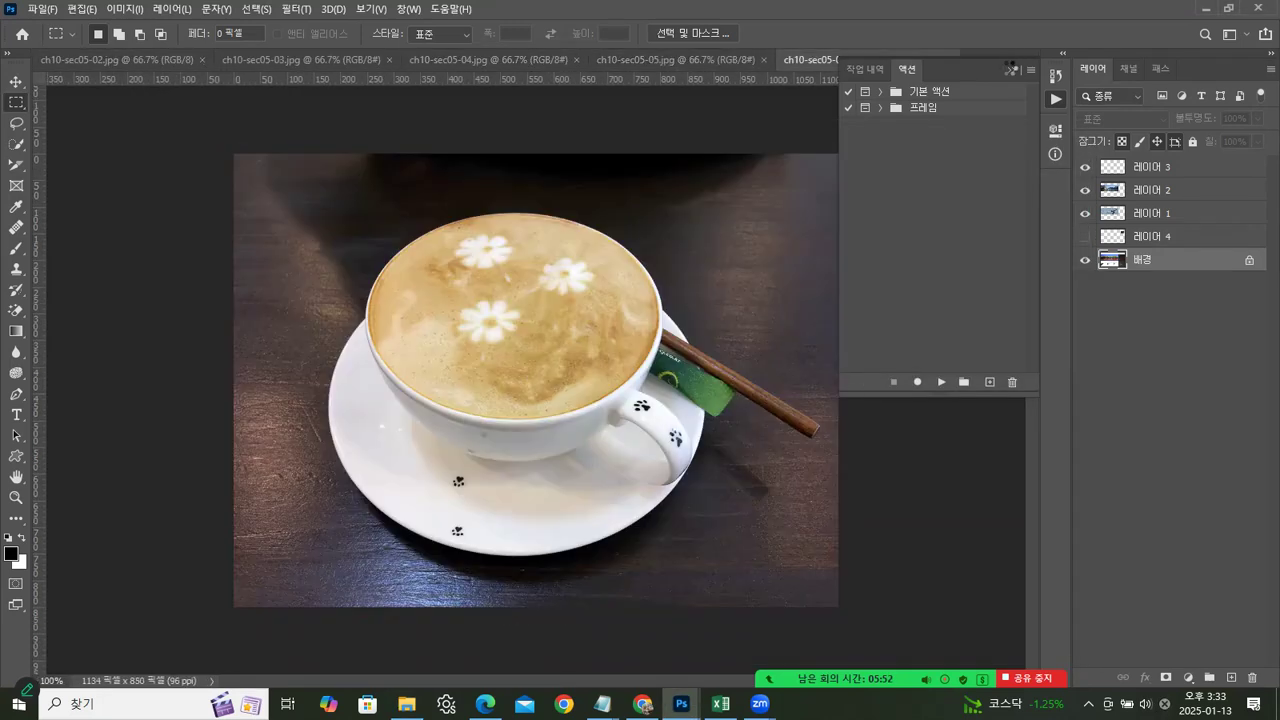
Step: Hide the action list and undock the five ch10-sec05 images into separate floating windows
left_click(1010, 67)
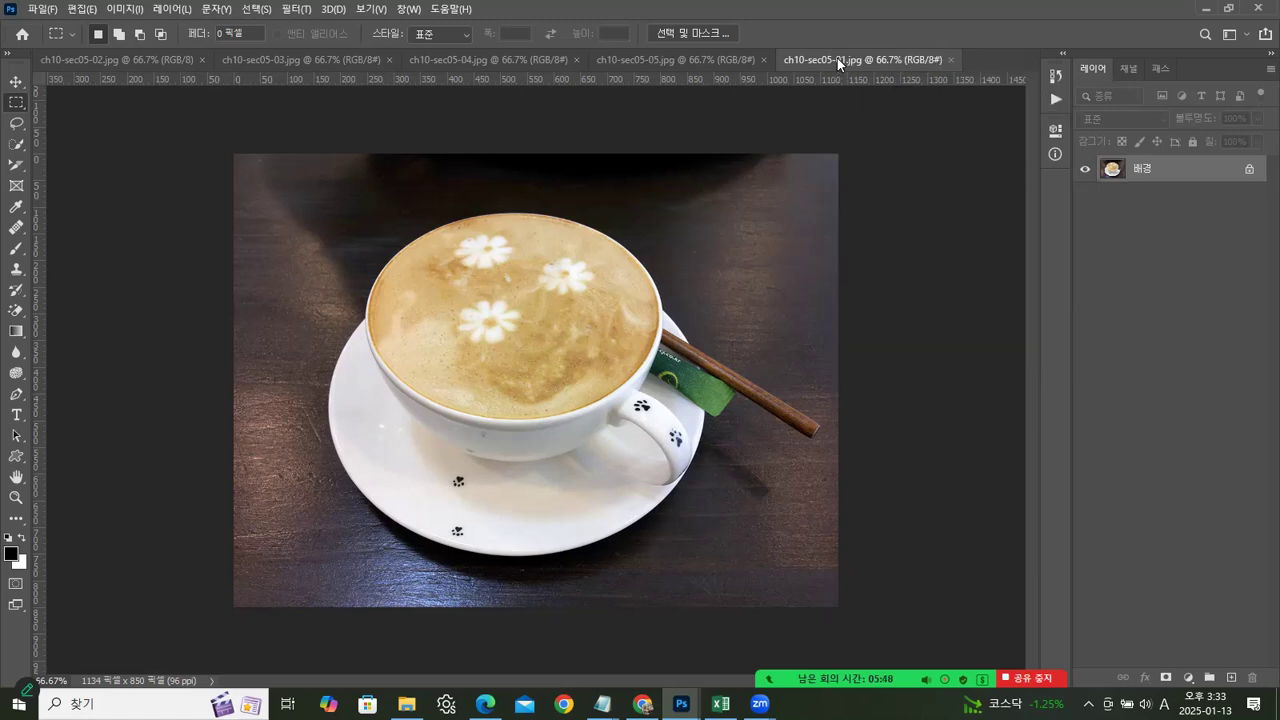
left_click_drag(837, 58, 800, 125)
left_click_drag(640, 60, 640, 102)
left_click_drag(501, 62, 495, 122)
left_click_drag(318, 62, 312, 103)
left_click_drag(168, 60, 422, 177)
Step: Check the image size of ch10-sec05-02.jpg and ch10-sec05-03.jpg without changing anything
right_click(530, 179)
left_click(579, 202)
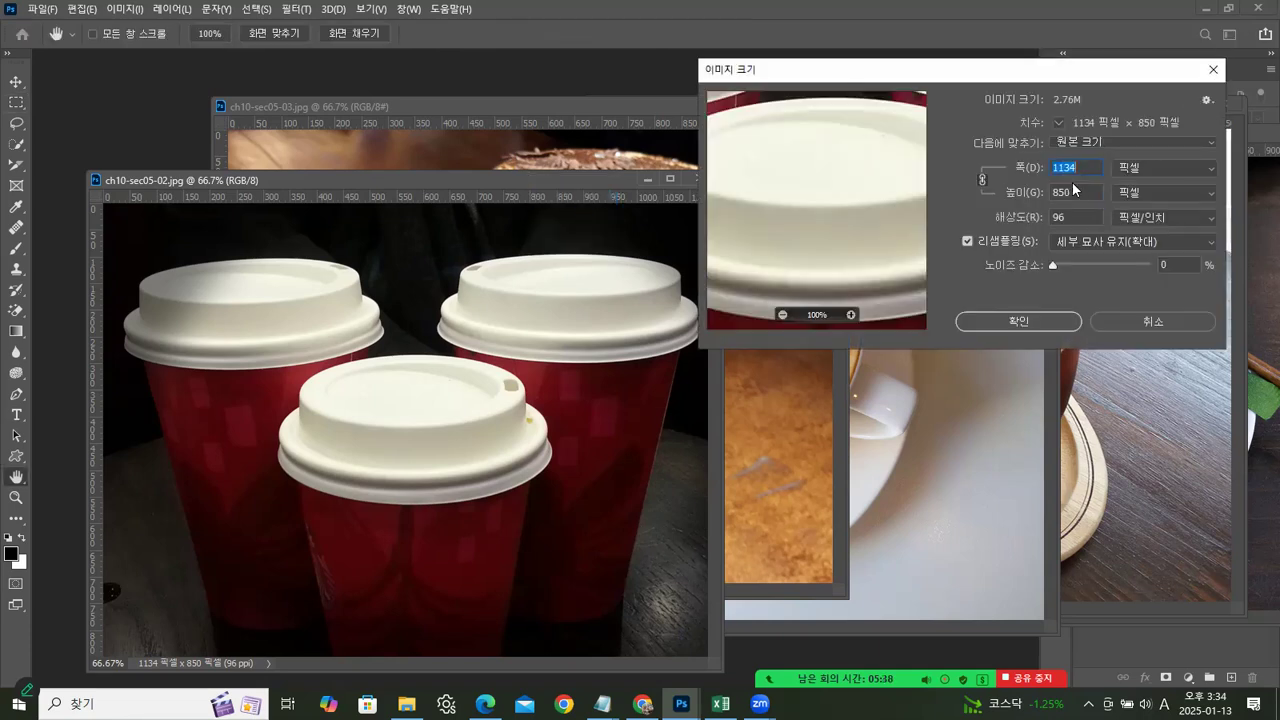
left_click(1150, 320)
left_click(544, 107)
right_click(544, 107)
left_click(590, 130)
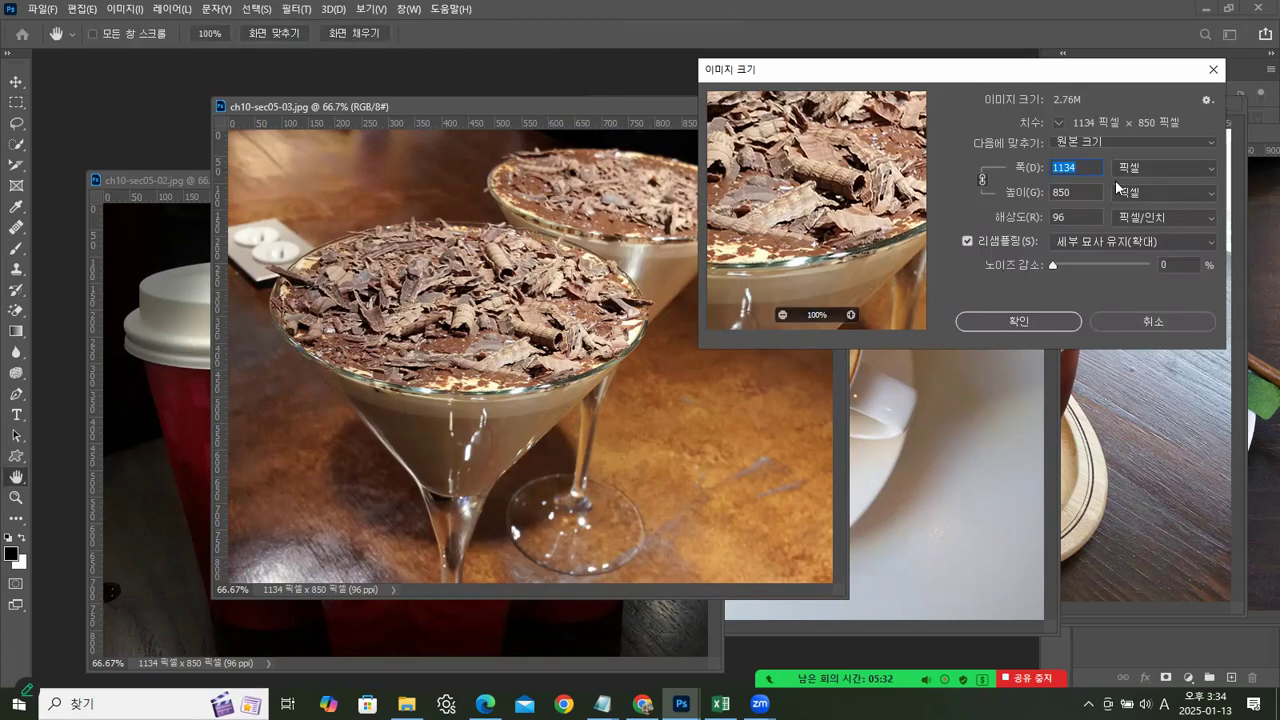
left_click(1113, 322)
Step: Check the pixel dimensions and resolution of ch10-sec05-04.jpg, leaving its image size unchanged
left_click(928, 120)
right_click(929, 119)
left_click(962, 149)
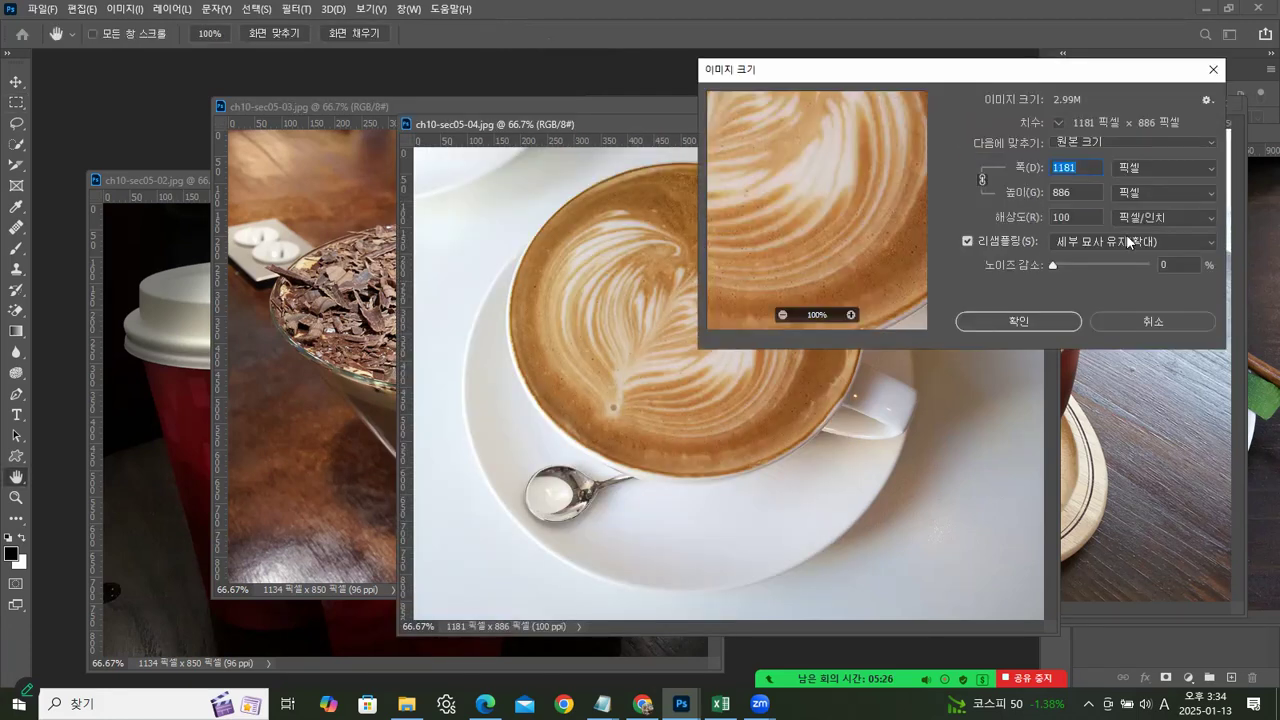
left_click(1128, 322)
right_click(873, 127)
left_click(891, 147)
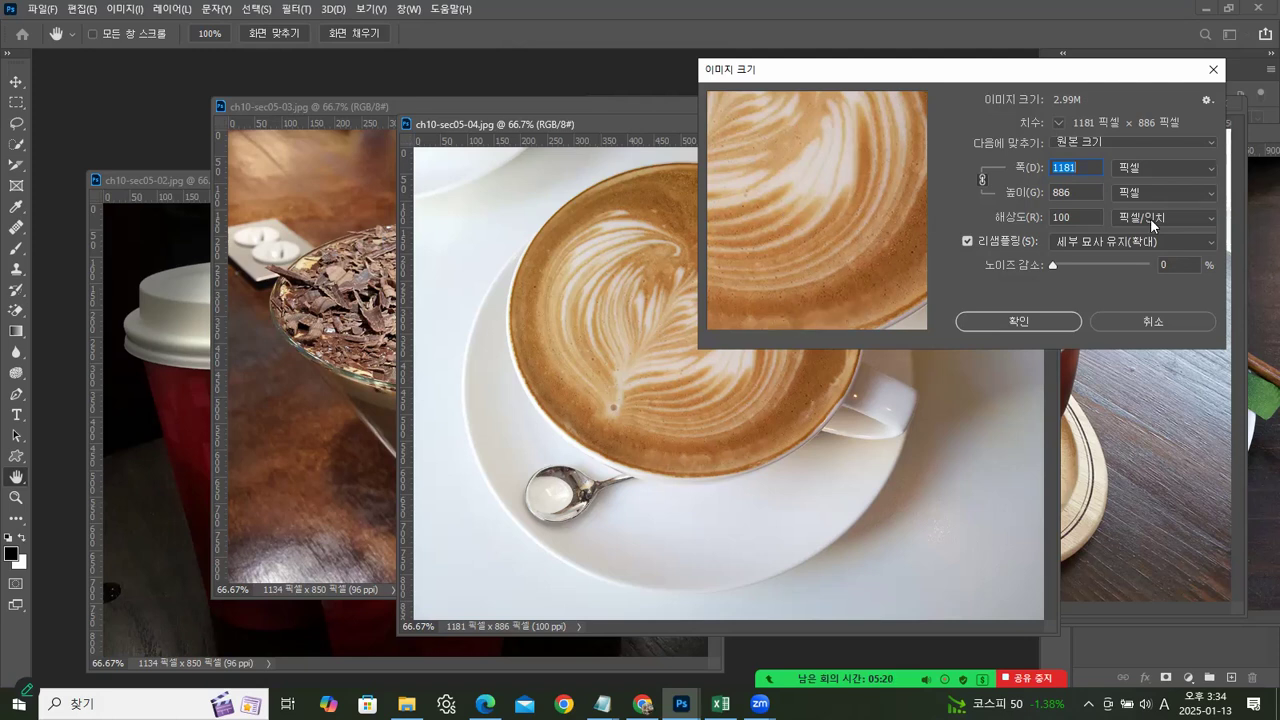
left_click_drag(971, 79, 975, 82)
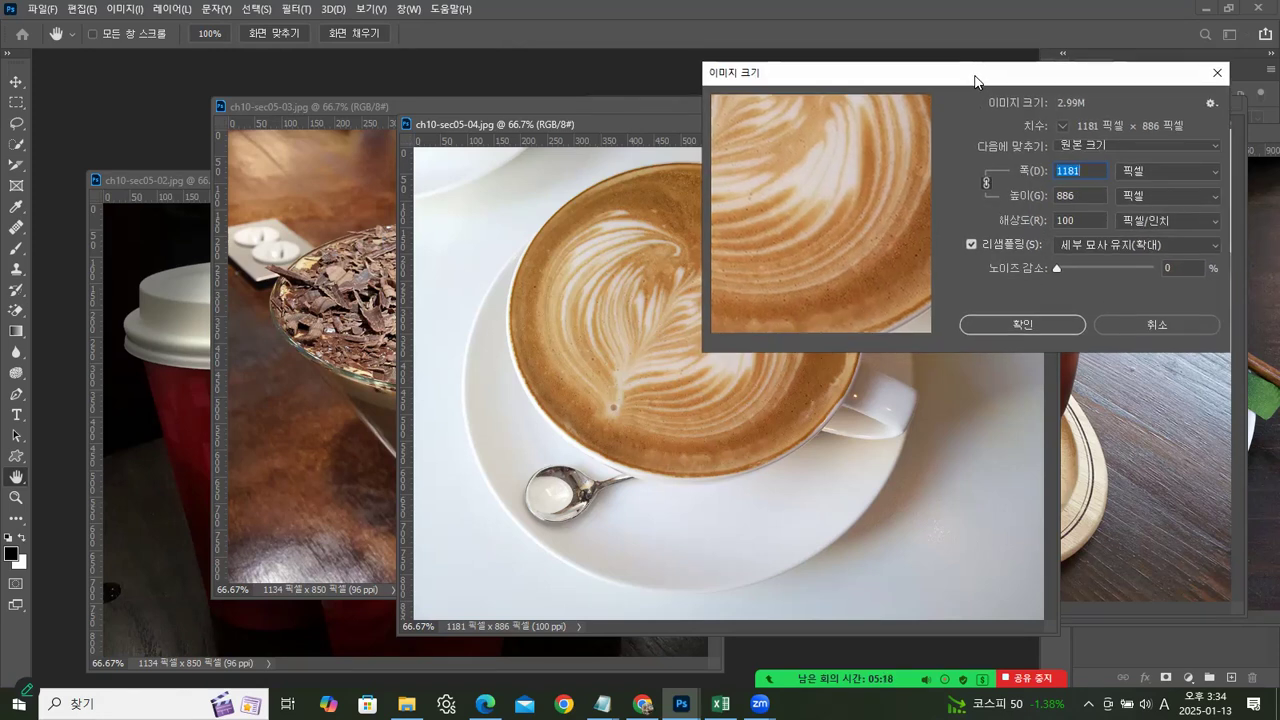
left_click_drag(938, 73, 913, 77)
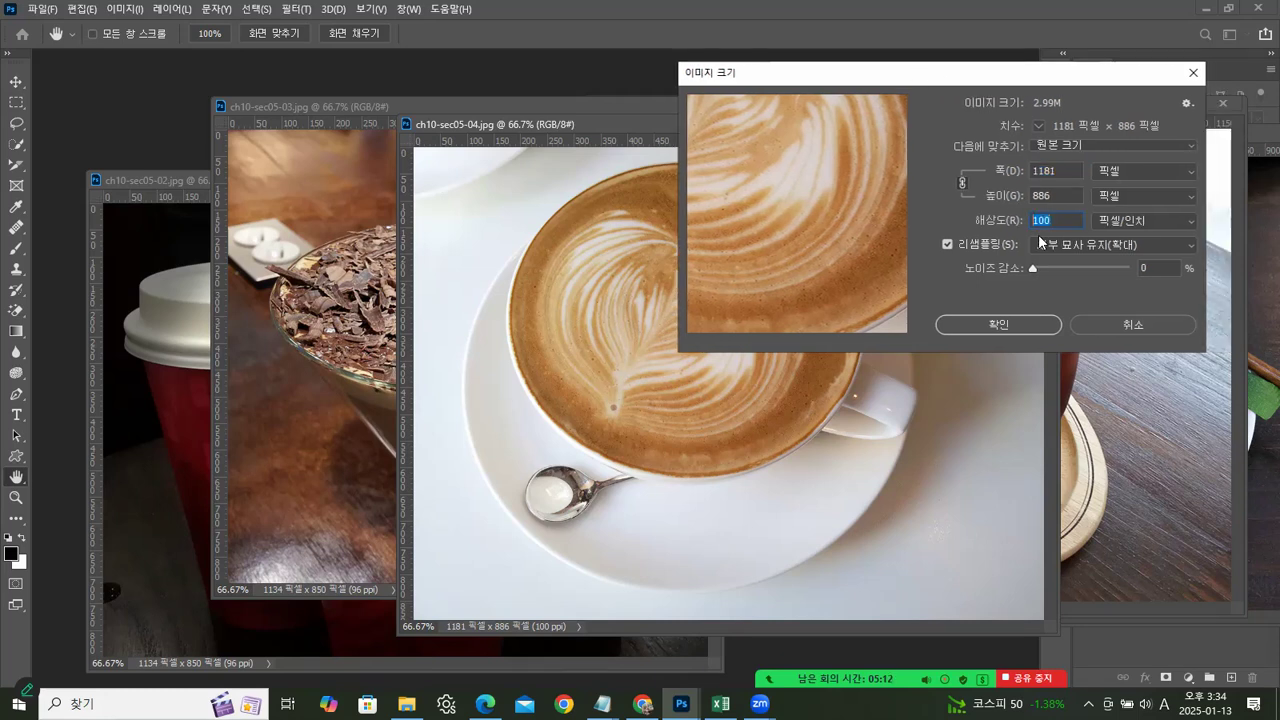
left_click(995, 169)
left_click(1110, 324)
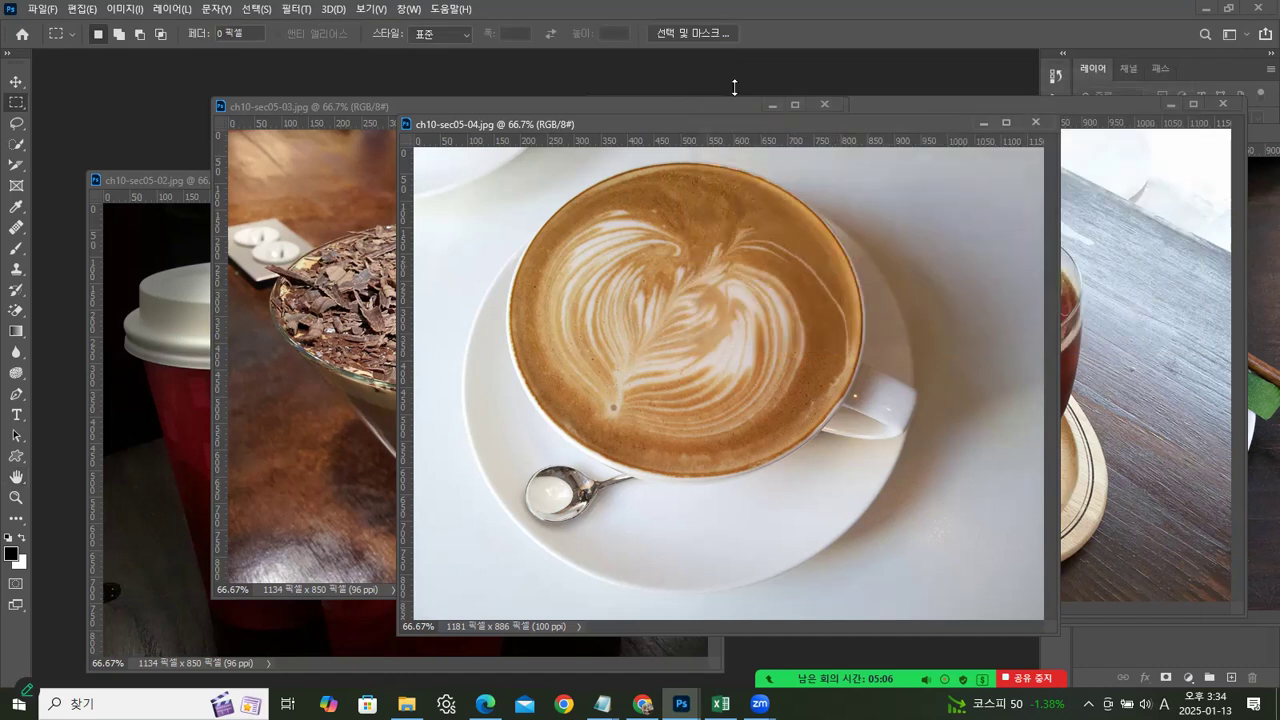
Step: Spread out the five floating image windows so that each coffee picture can be reached
left_click_drag(758, 124, 702, 188)
left_click(711, 100)
left_click_drag(711, 98, 670, 84)
left_click(992, 178)
left_click_drag(1014, 104, 874, 128)
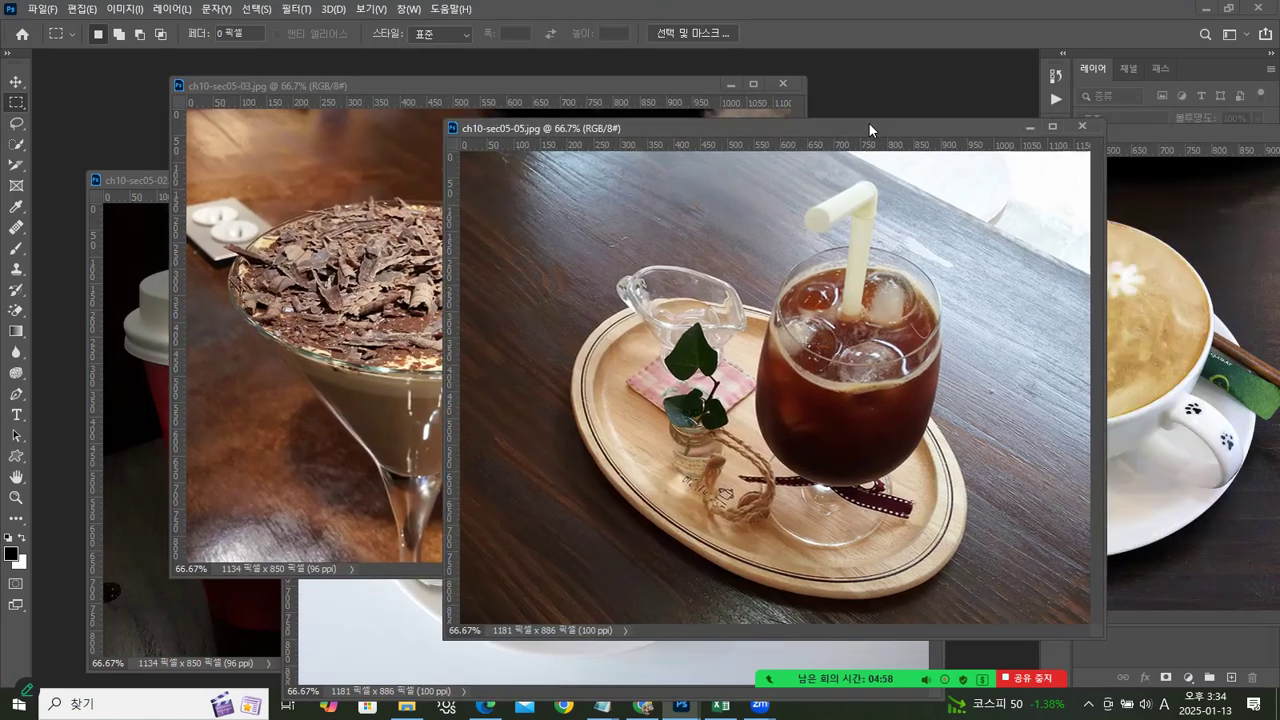
left_click(1258, 242)
left_click_drag(1145, 127, 982, 189)
left_click(158, 240)
left_click_drag(201, 178, 169, 167)
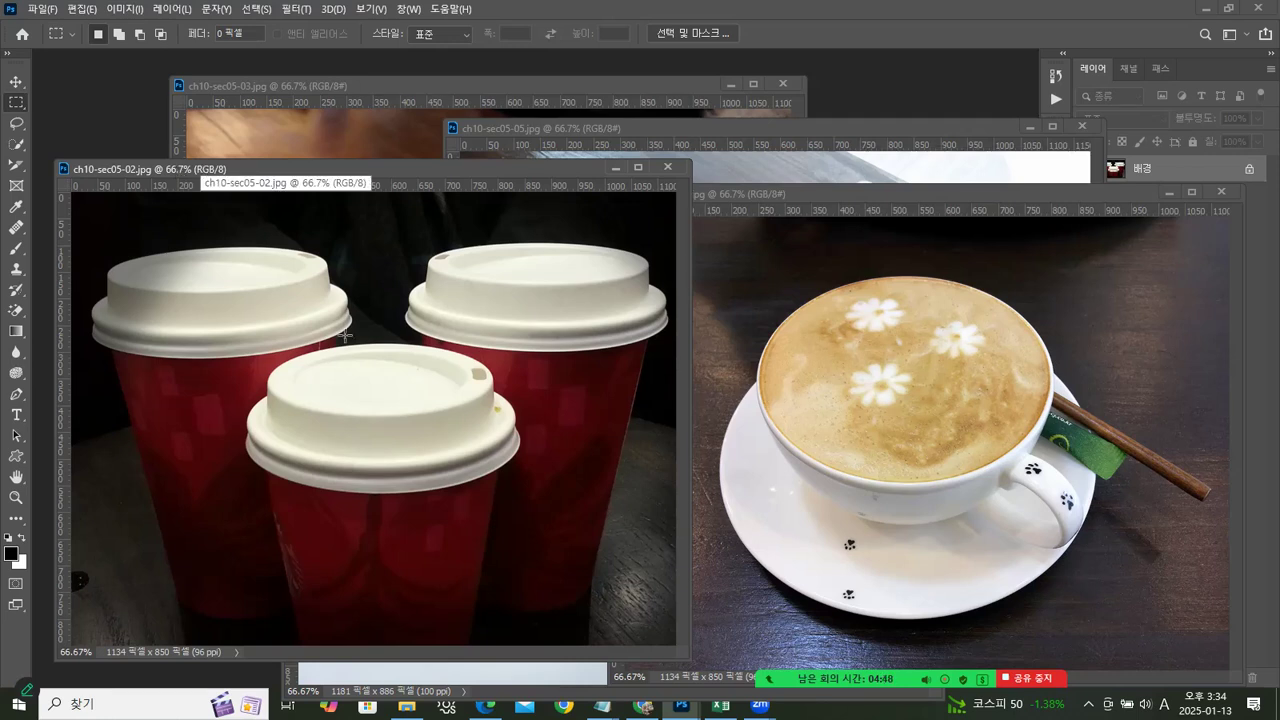
Step: Create a folder named small inside the ch10 folder in File Explorer and return to Photoshop
left_click(406, 706)
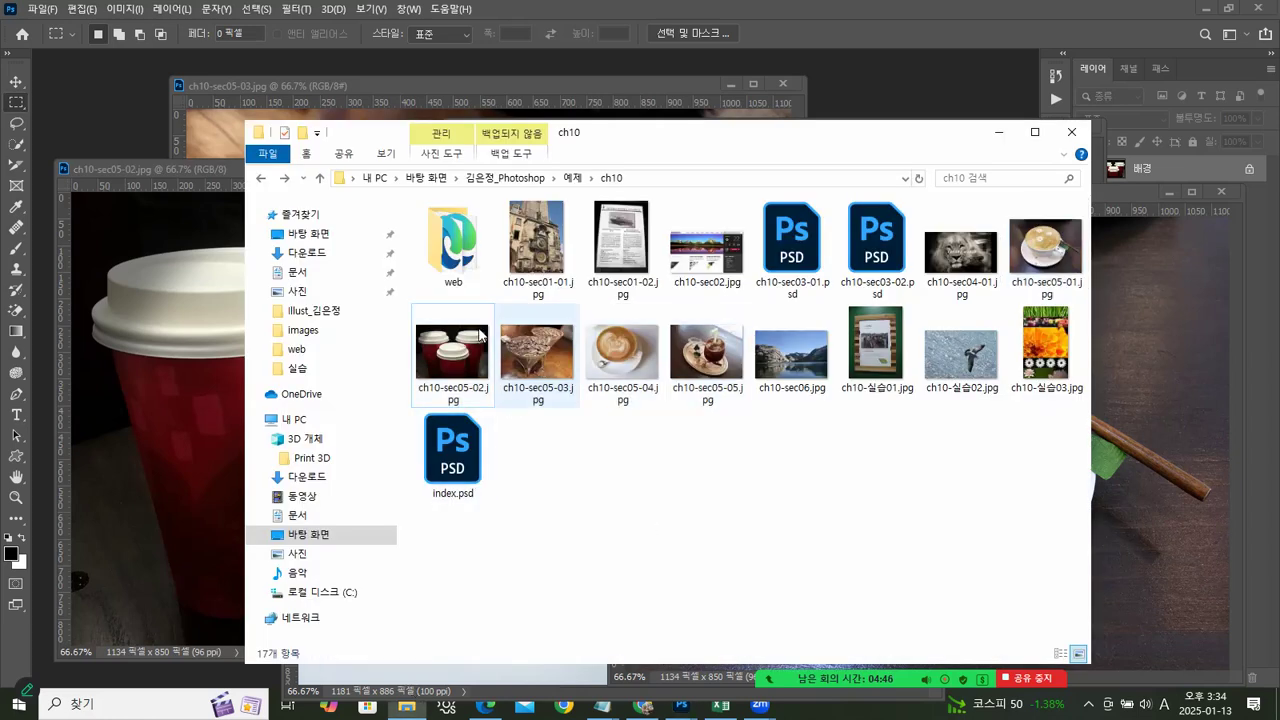
right_click(576, 434)
key("w")
key("f")
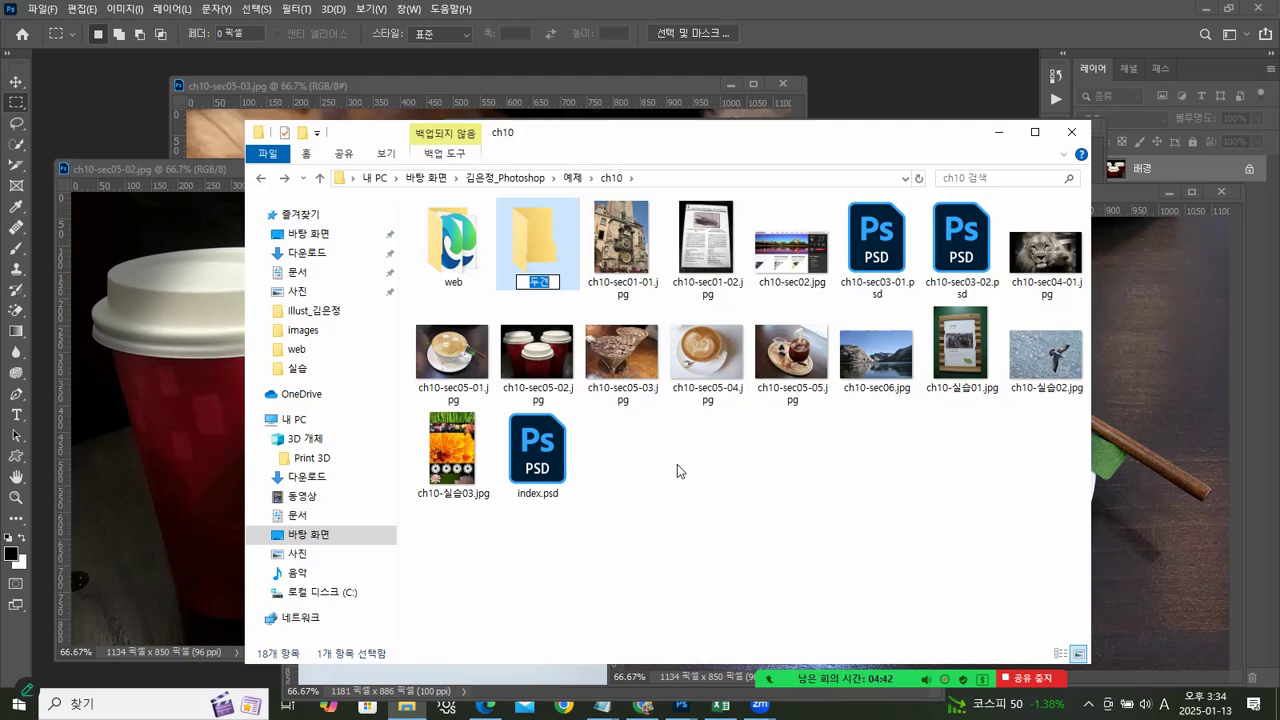
type("small")
left_click(683, 534)
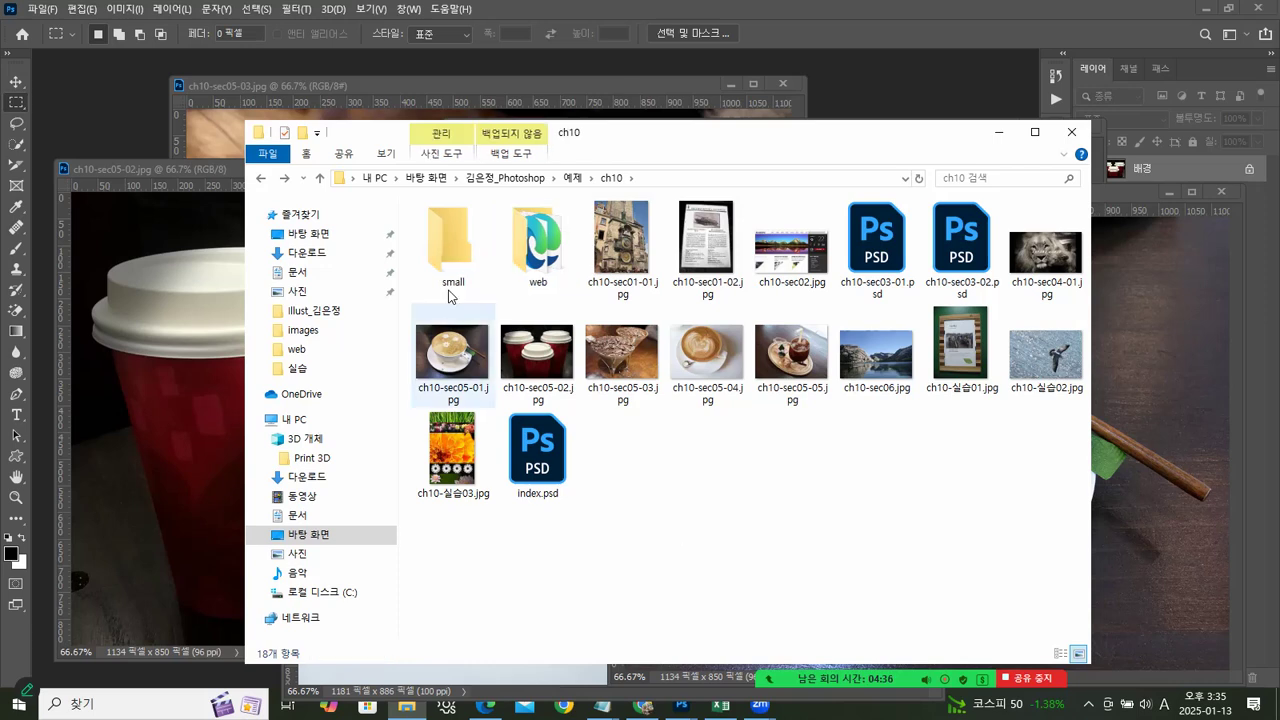
left_click(990, 138)
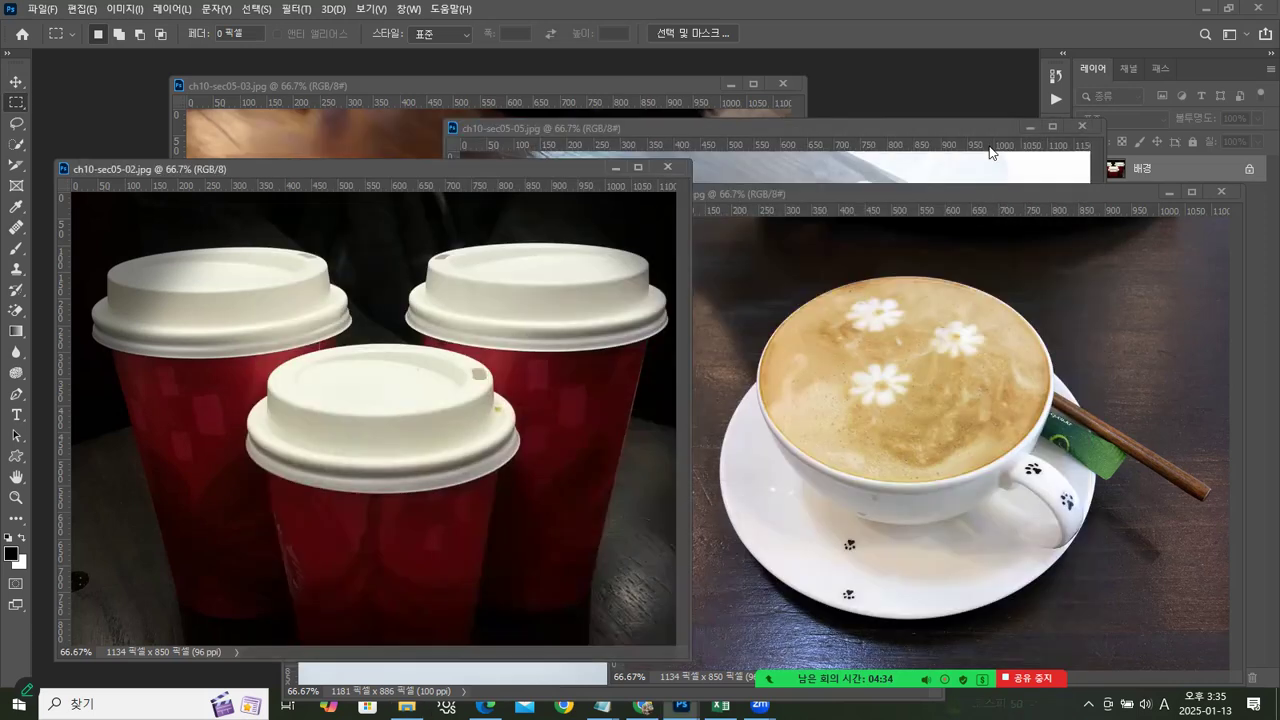
Step: Reposition the ch10-sec05-01.jpg and ch10-sec05-05.jpg windows and show the action list again
left_click_drag(981, 192, 630, 222)
left_click(777, 131)
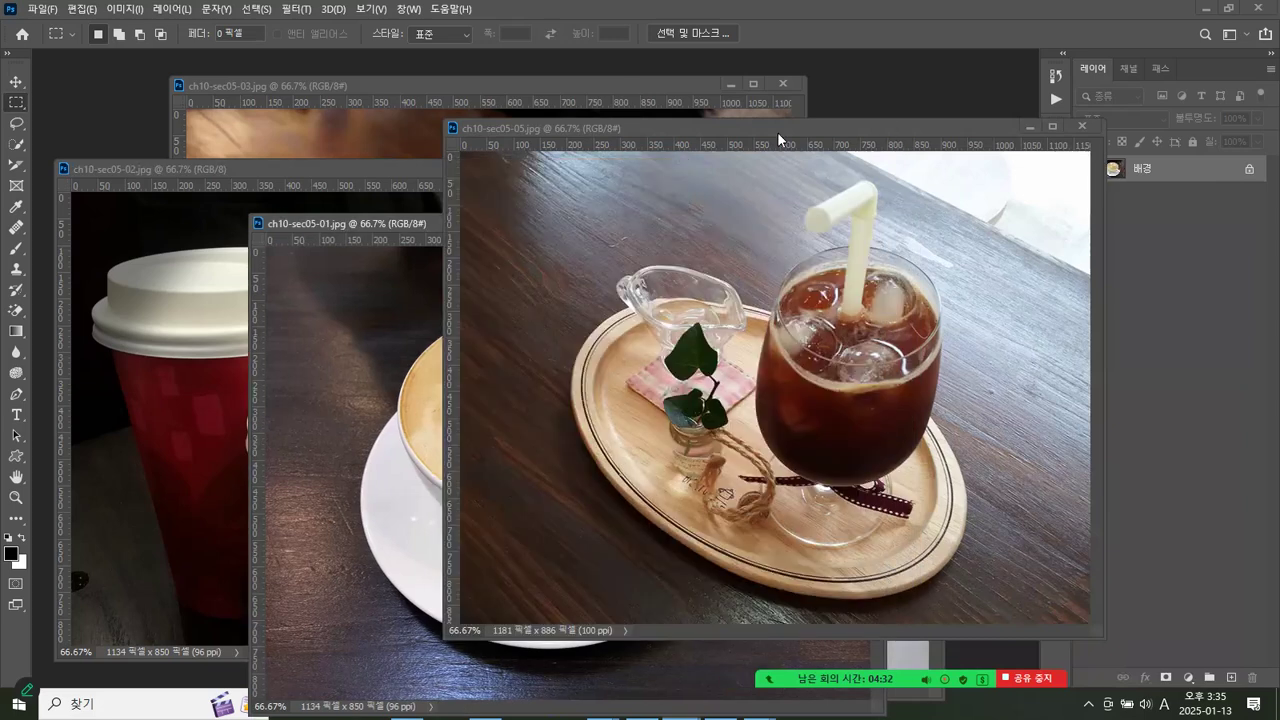
left_click_drag(777, 131, 590, 96)
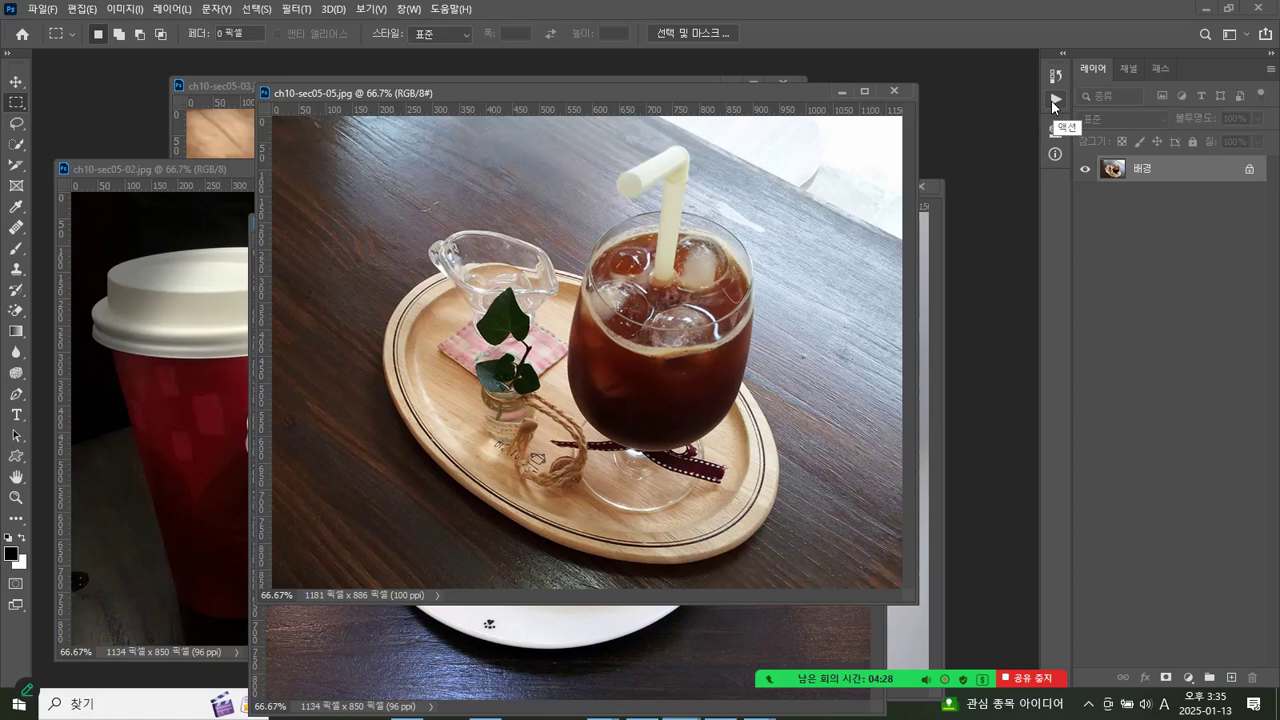
left_click(1051, 100)
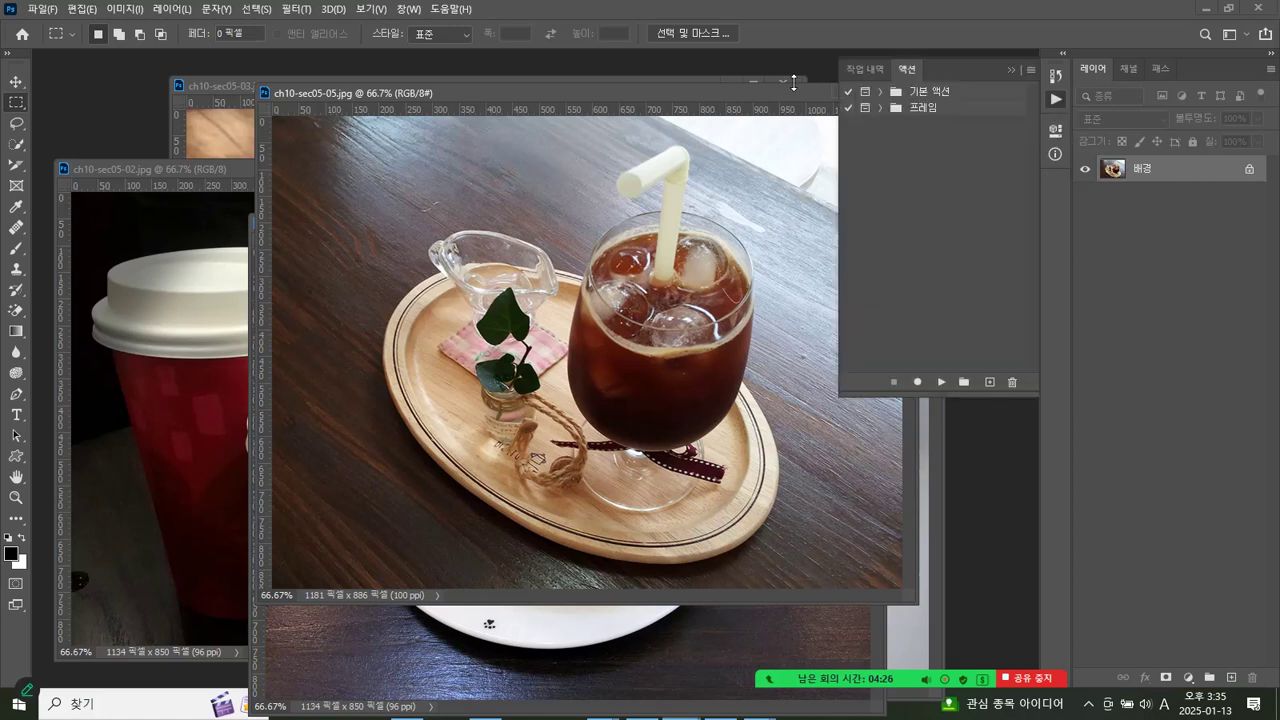
left_click_drag(784, 94, 625, 94)
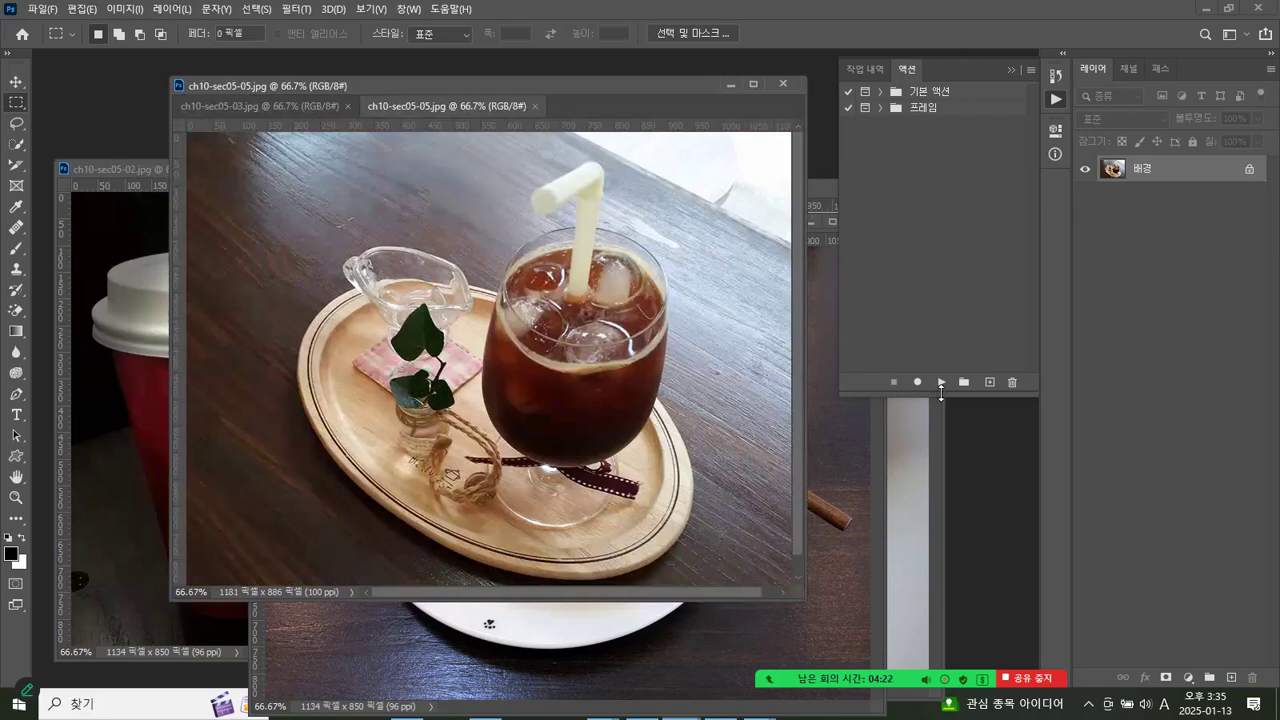
left_click(917, 384)
left_click_drag(488, 106, 480, 184)
right_click(478, 178)
left_click(515, 203)
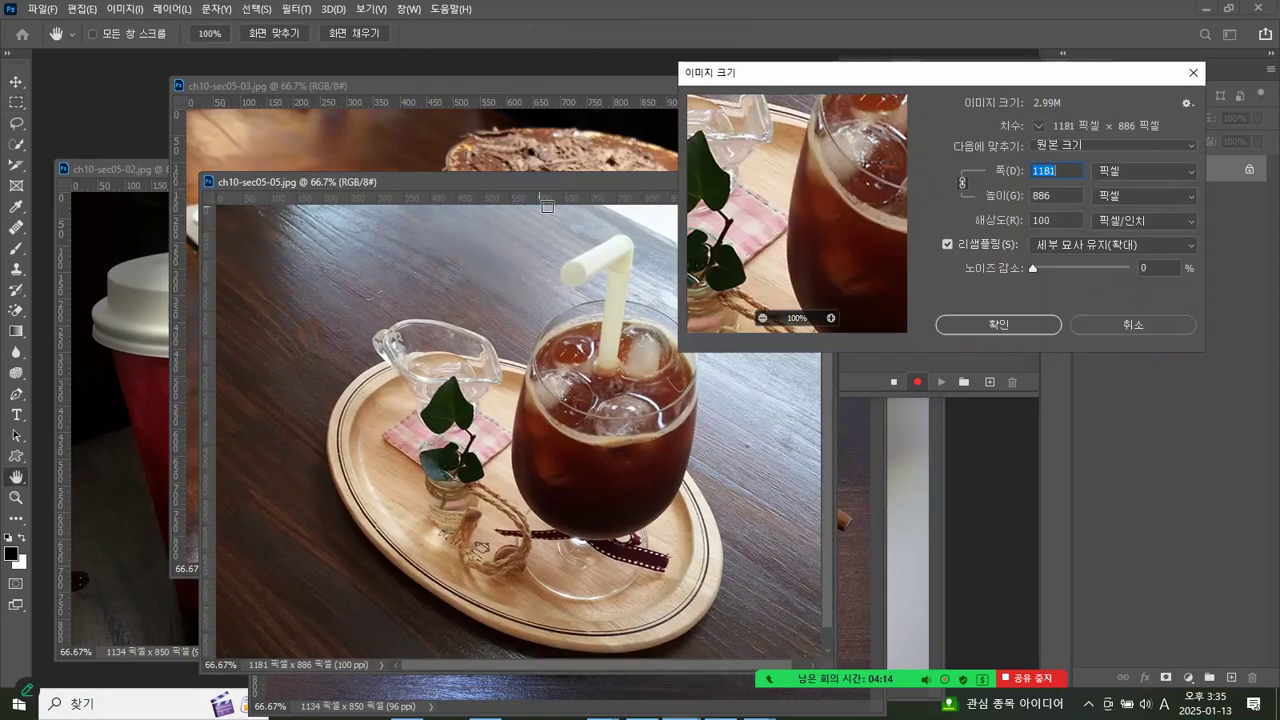
left_click_drag(877, 72, 611, 81)
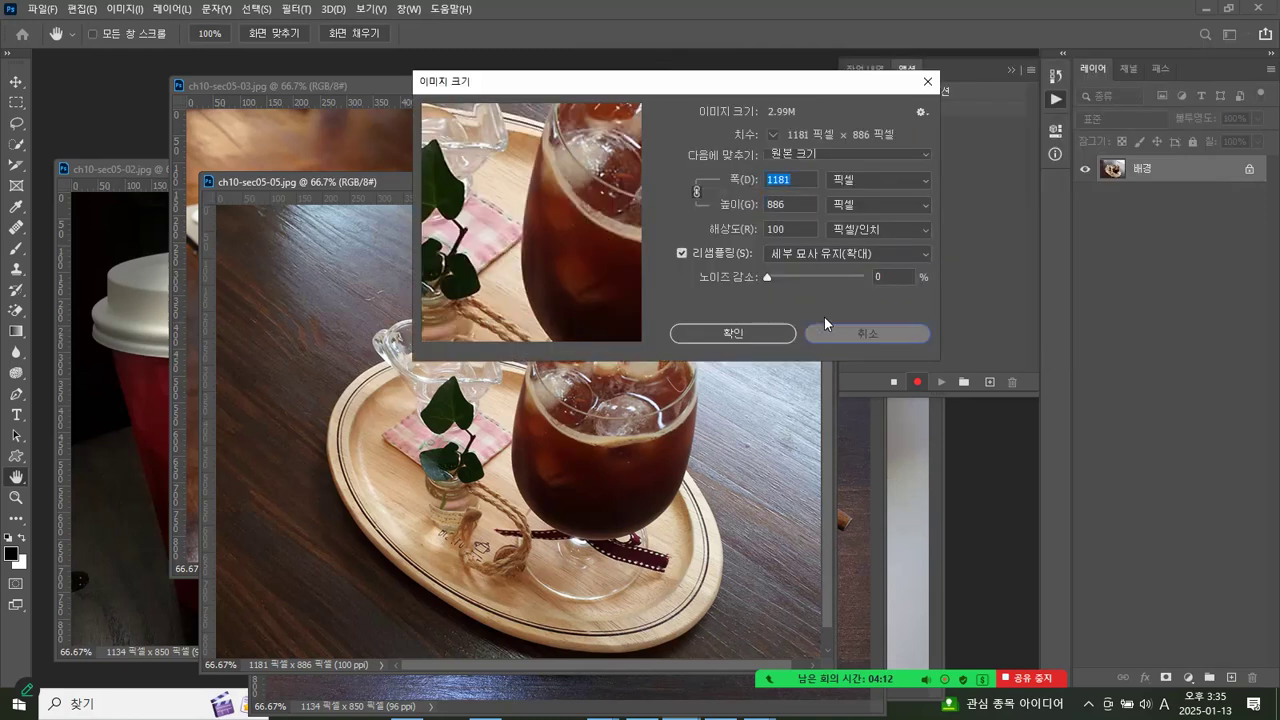
left_click(824, 317)
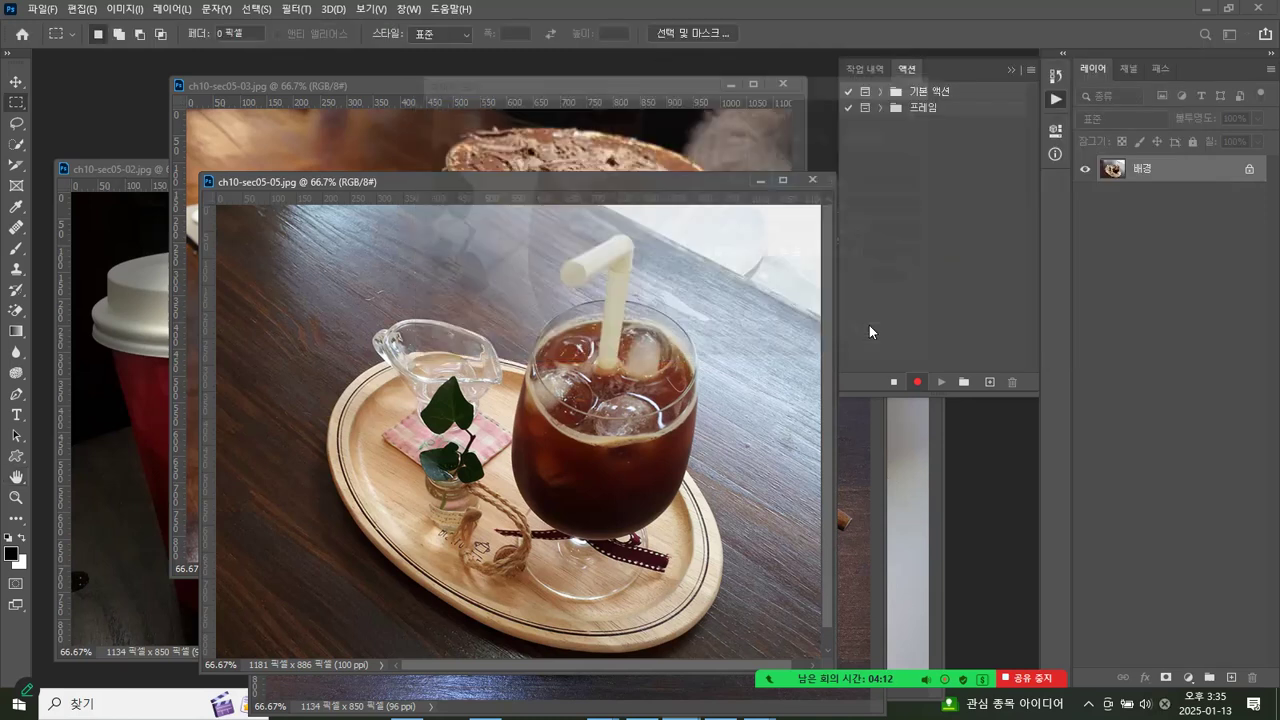
left_click(916, 382)
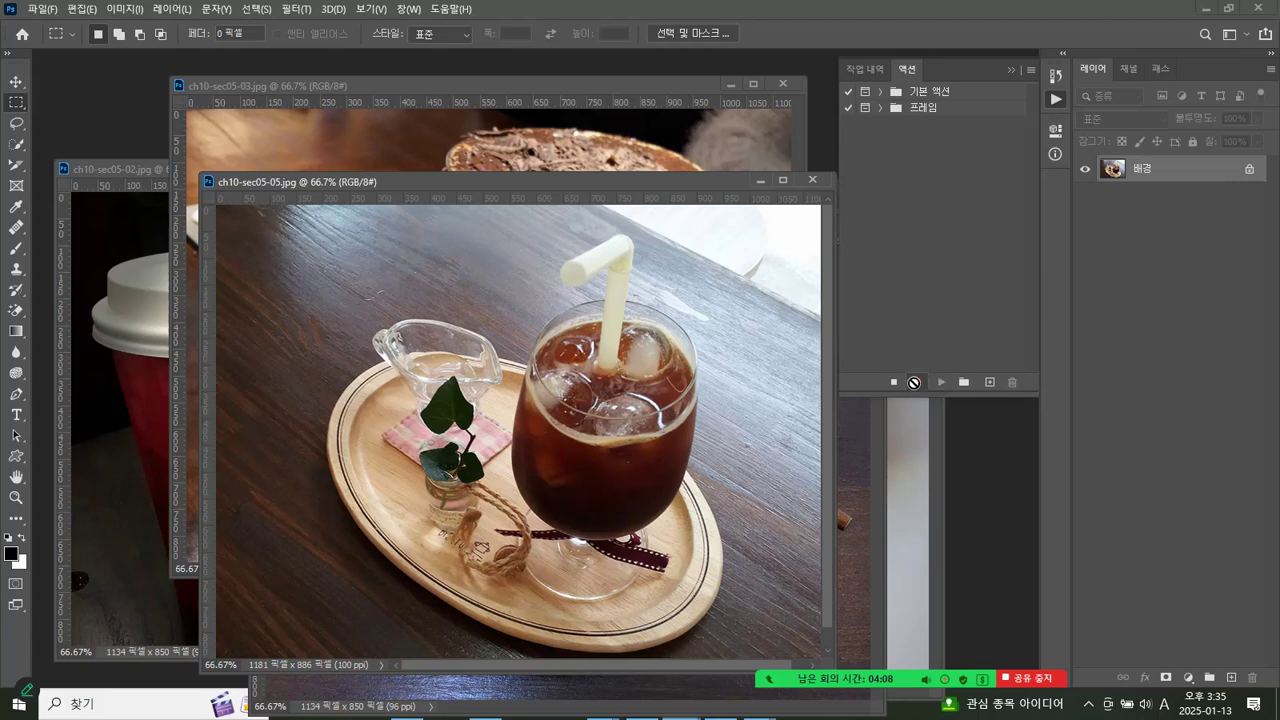
left_click(895, 382)
left_click(932, 287)
Step: Create an action named small in the 기본 액션 set with function key F2, accept the shortcut override and start recording
left_click(990, 382)
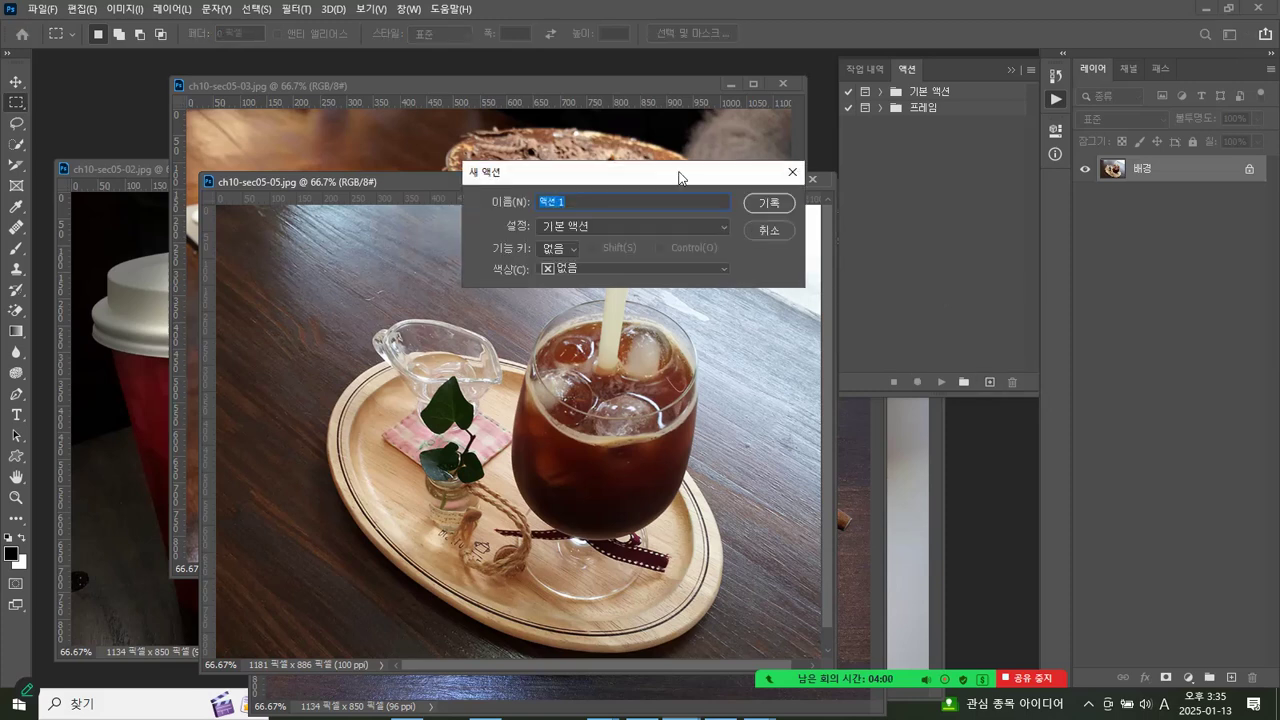
left_click_drag(678, 178, 636, 133)
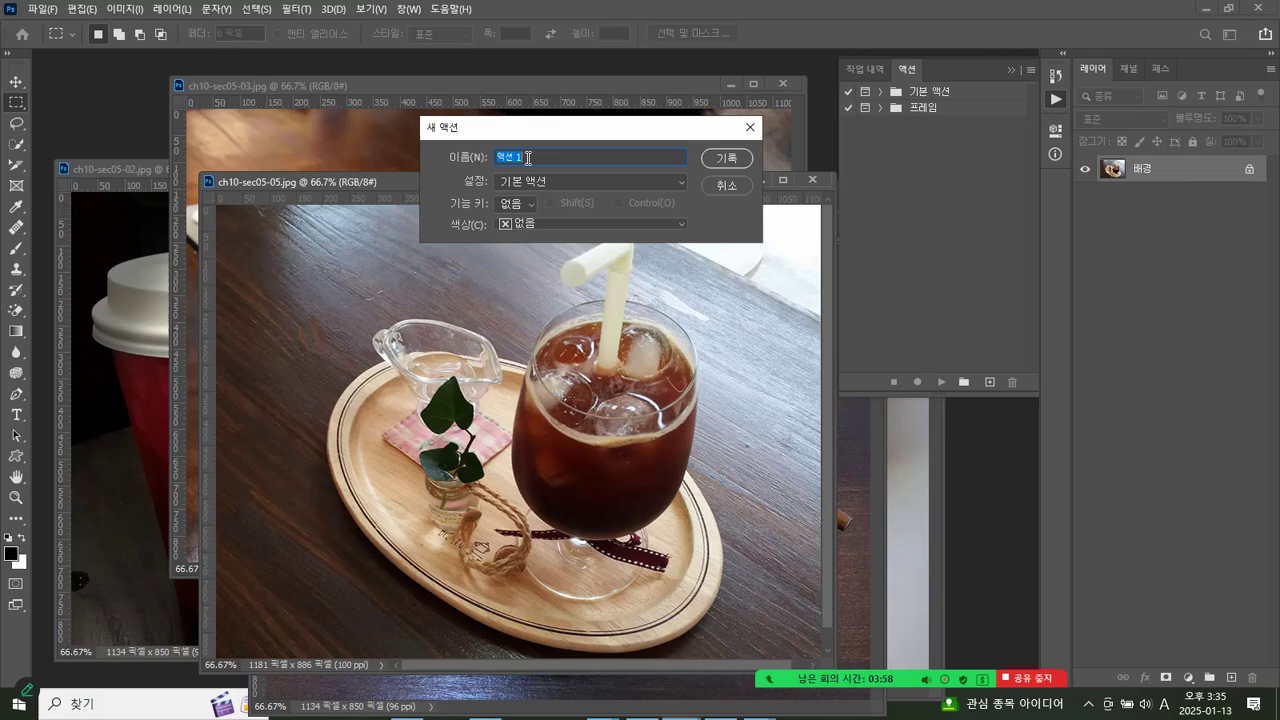
type("s")
left_click(526, 180)
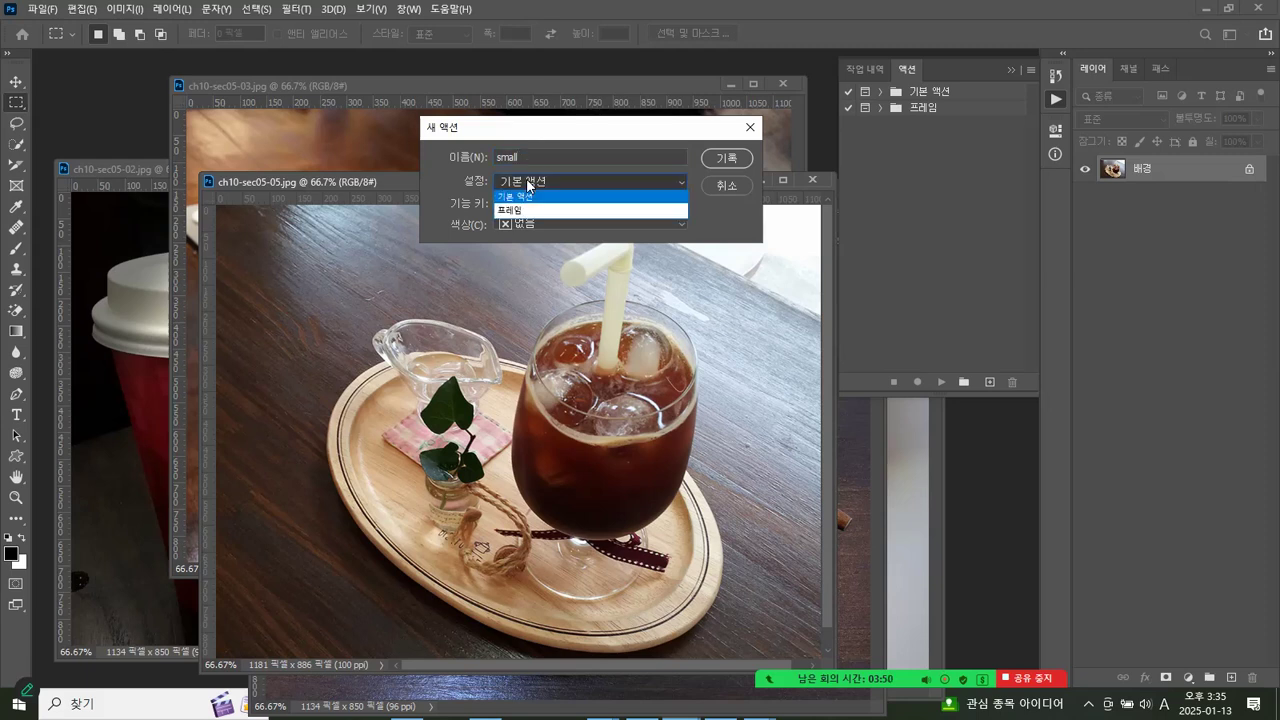
left_click(526, 180)
left_click(528, 203)
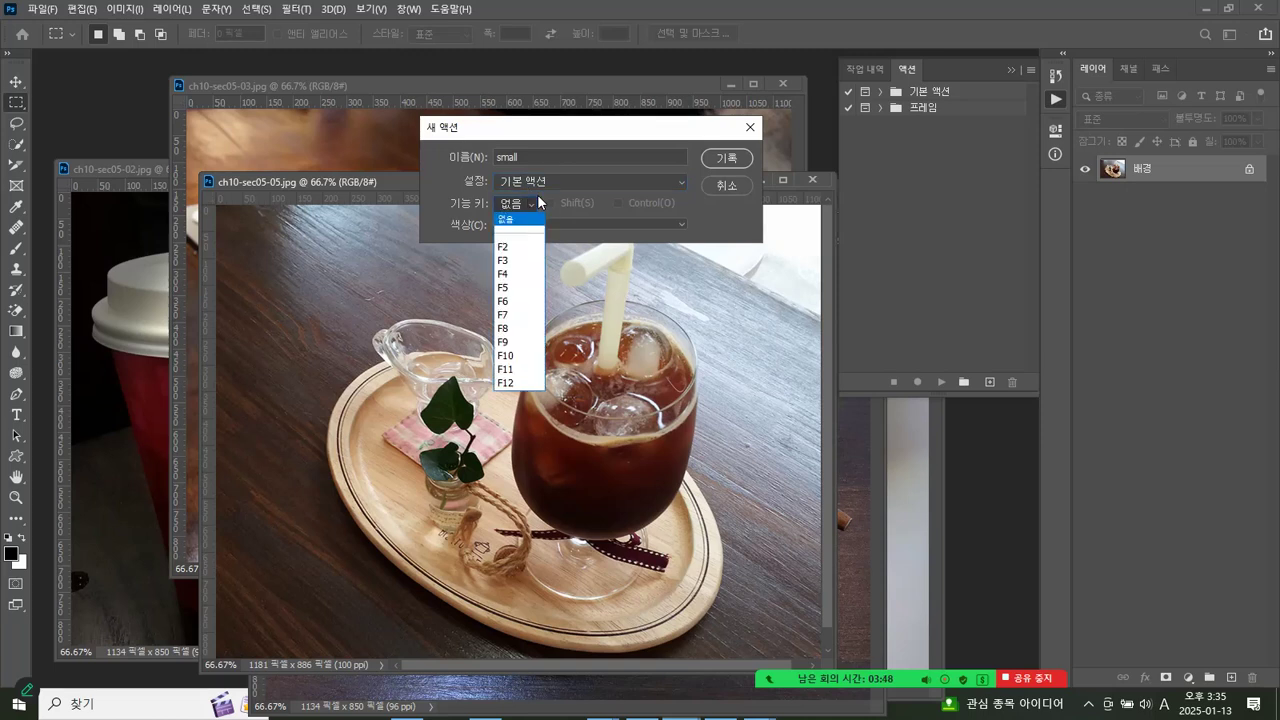
left_click(512, 240)
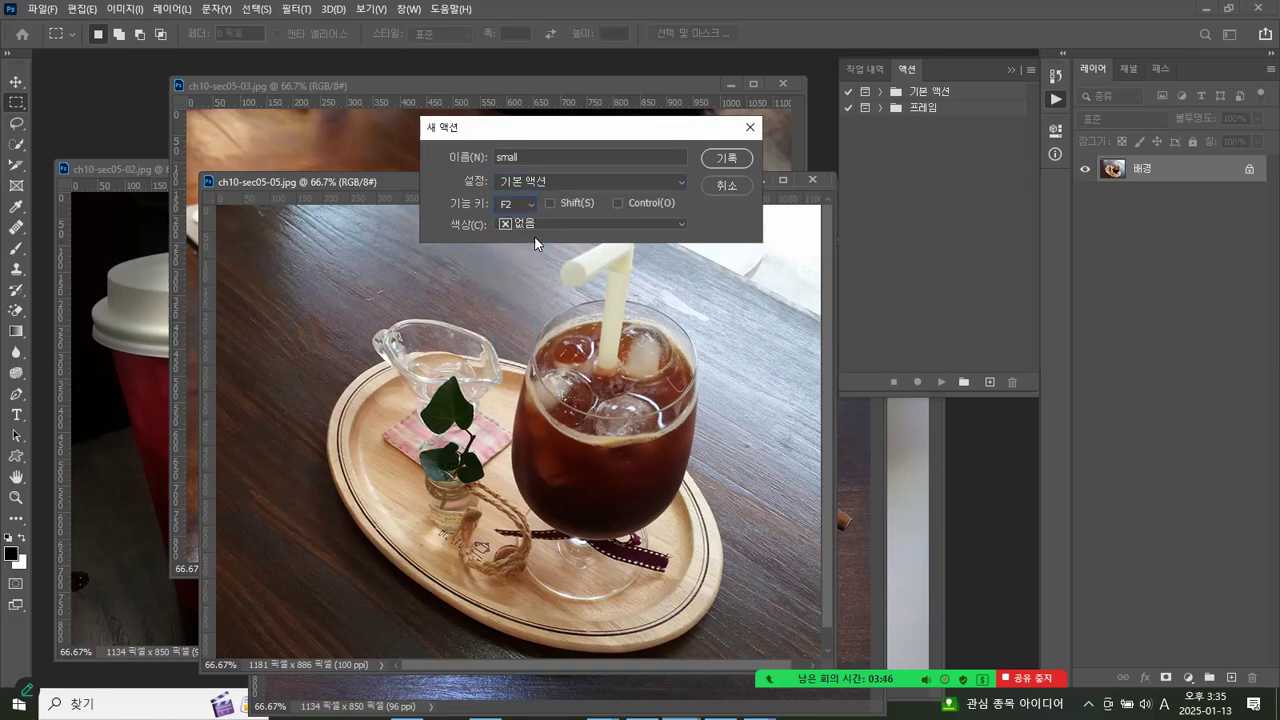
left_click(721, 163)
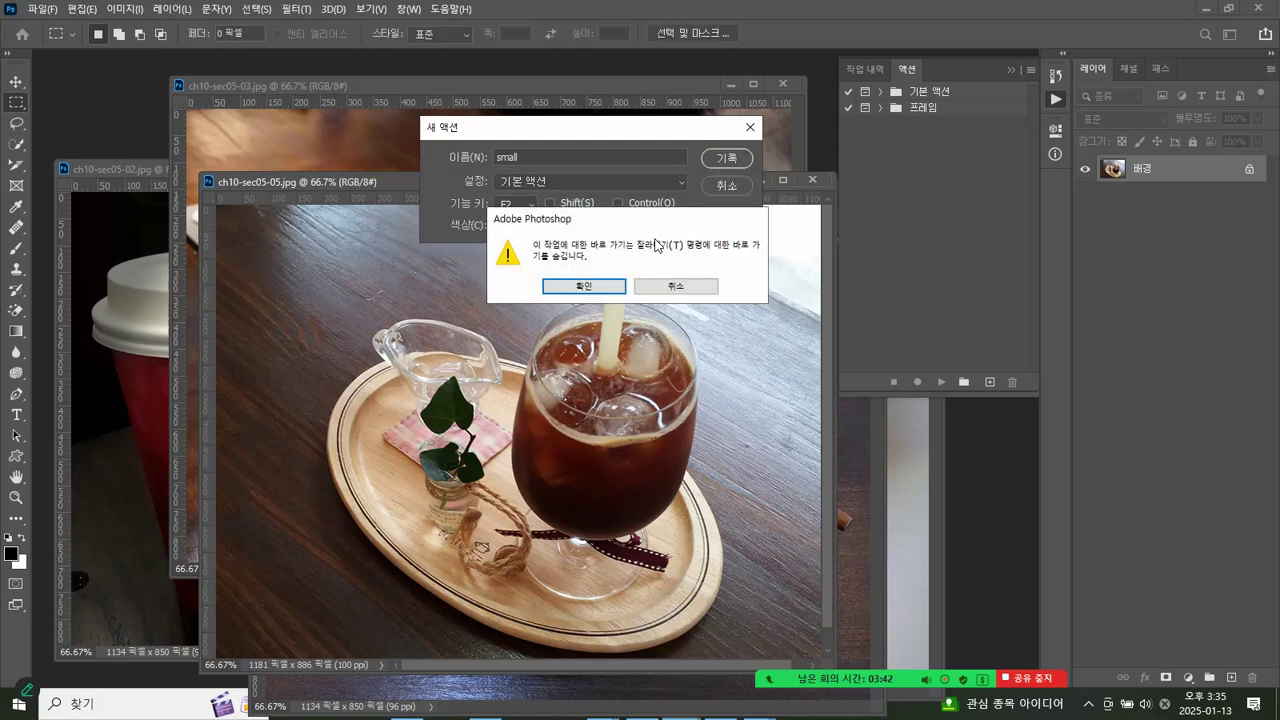
left_click(676, 287)
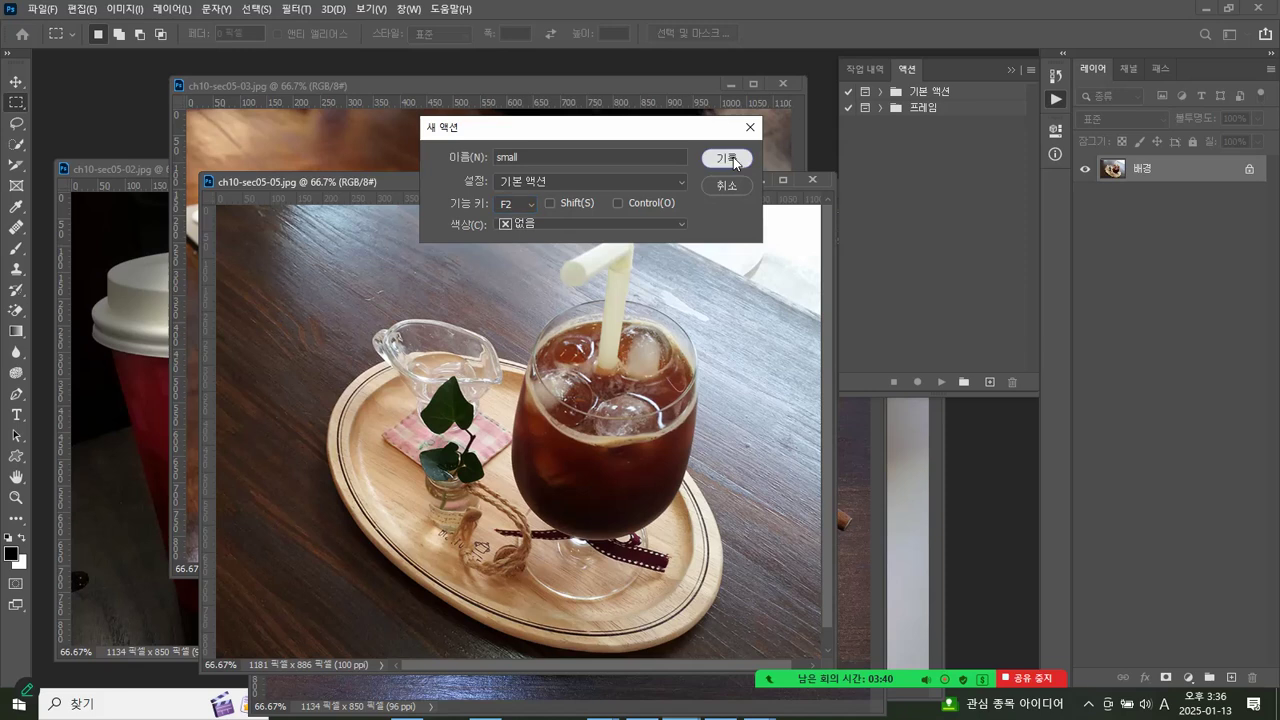
left_click(733, 160)
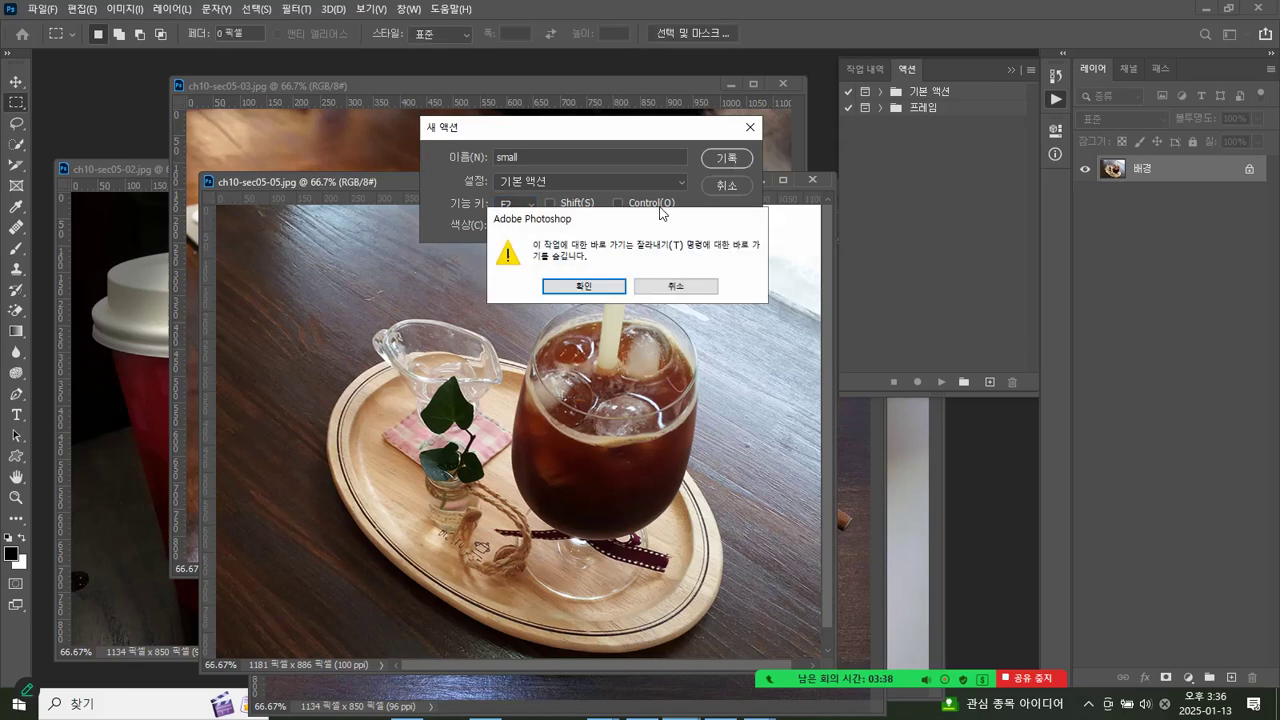
left_click(586, 287)
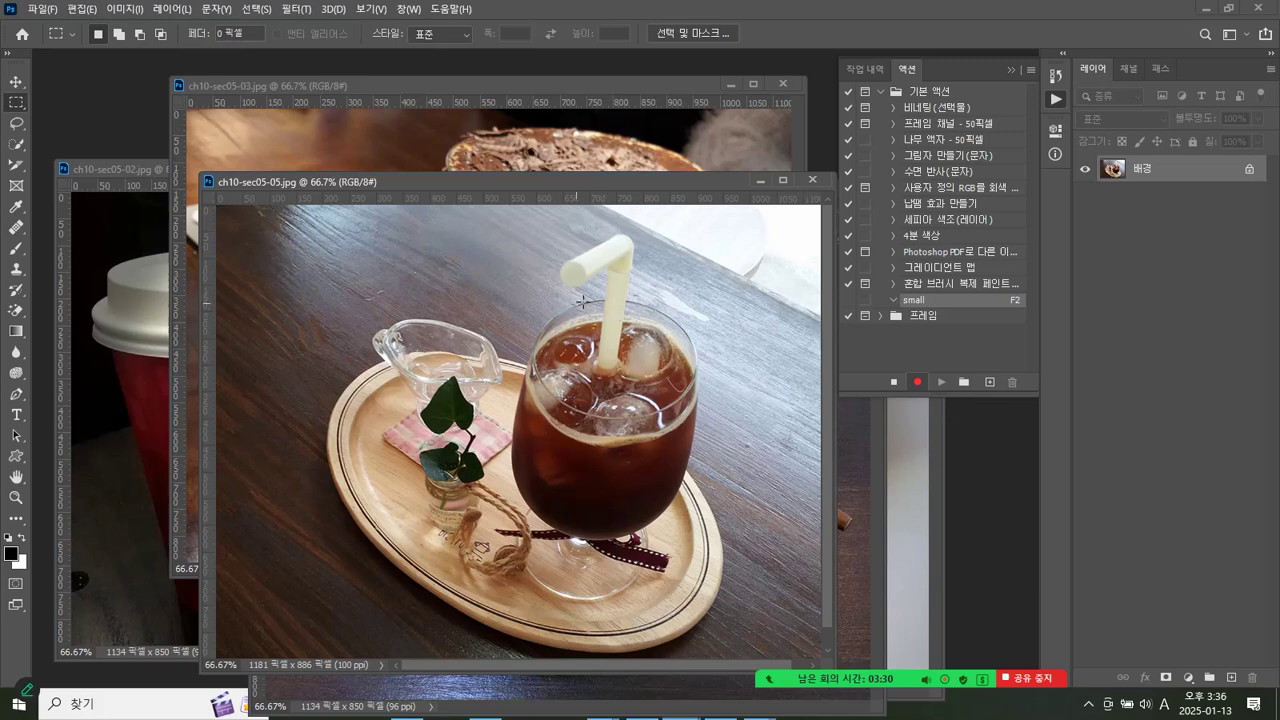
Step: Resize ch10-sec05-05.jpg to 400 pixels wide at 72 pixels per inch and reposition its window
right_click(540, 183)
left_click(555, 203)
double_click(794, 229)
type("72")
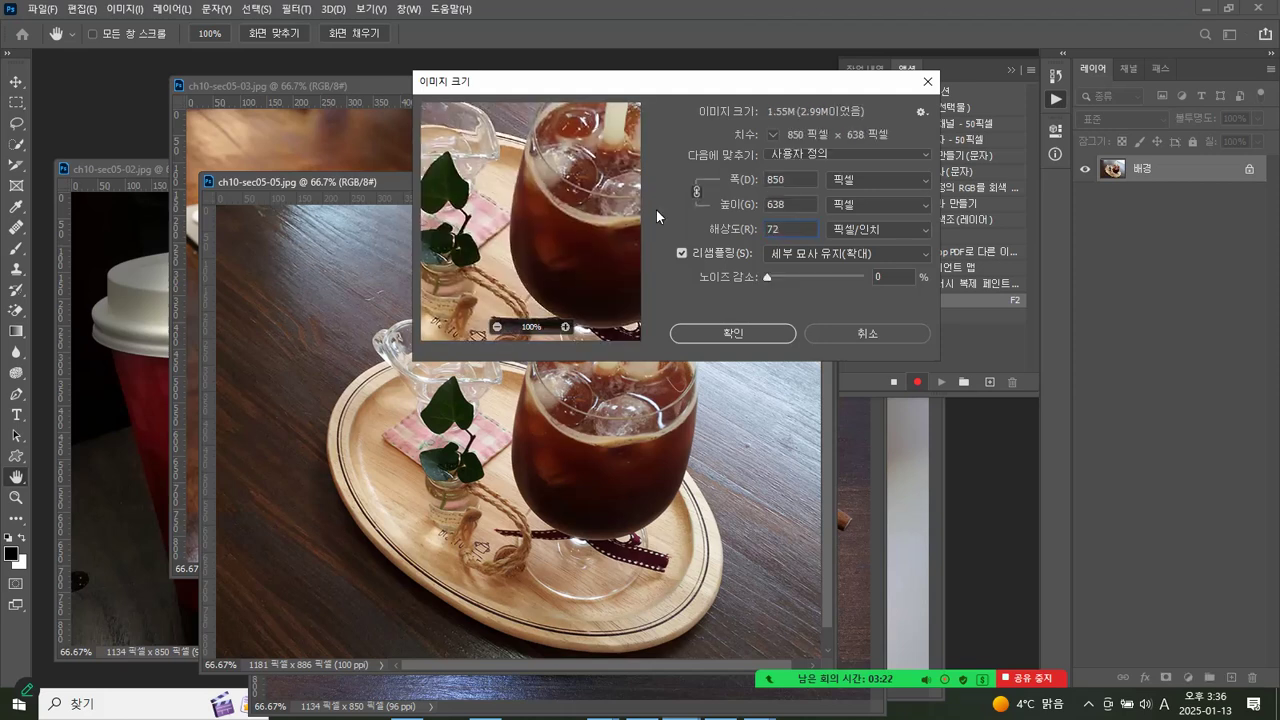
double_click(790, 179)
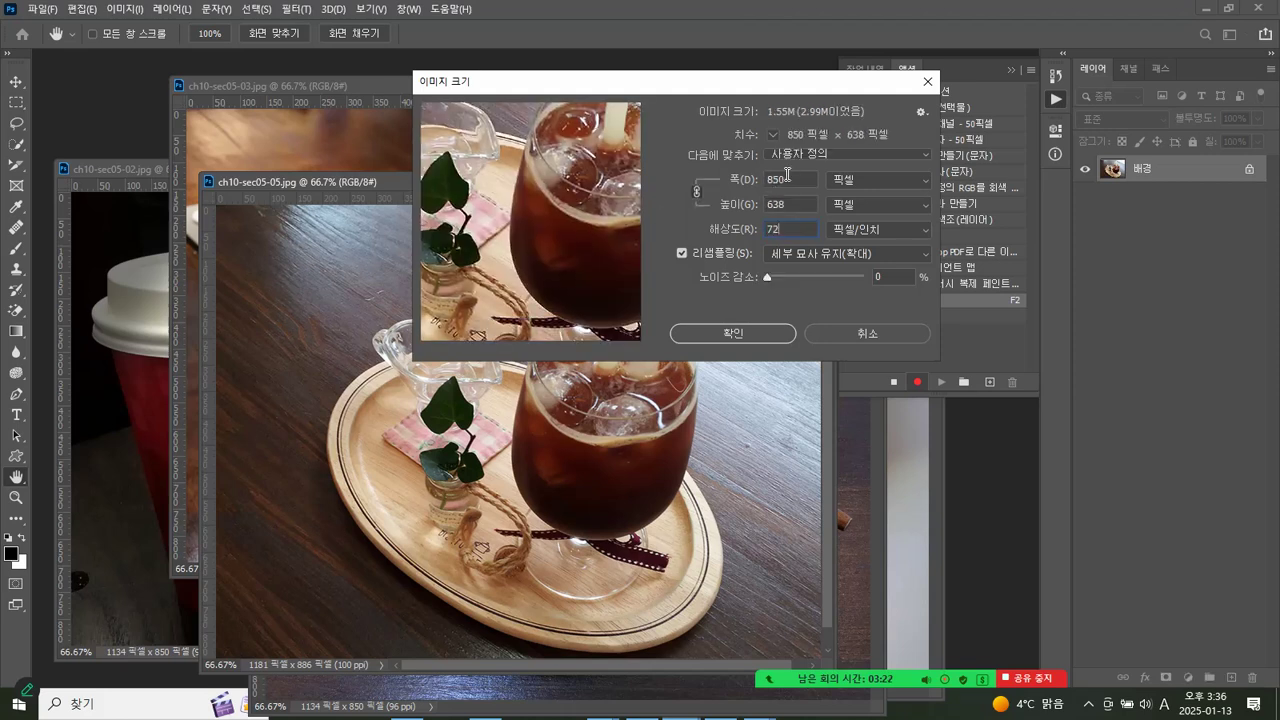
type("400")
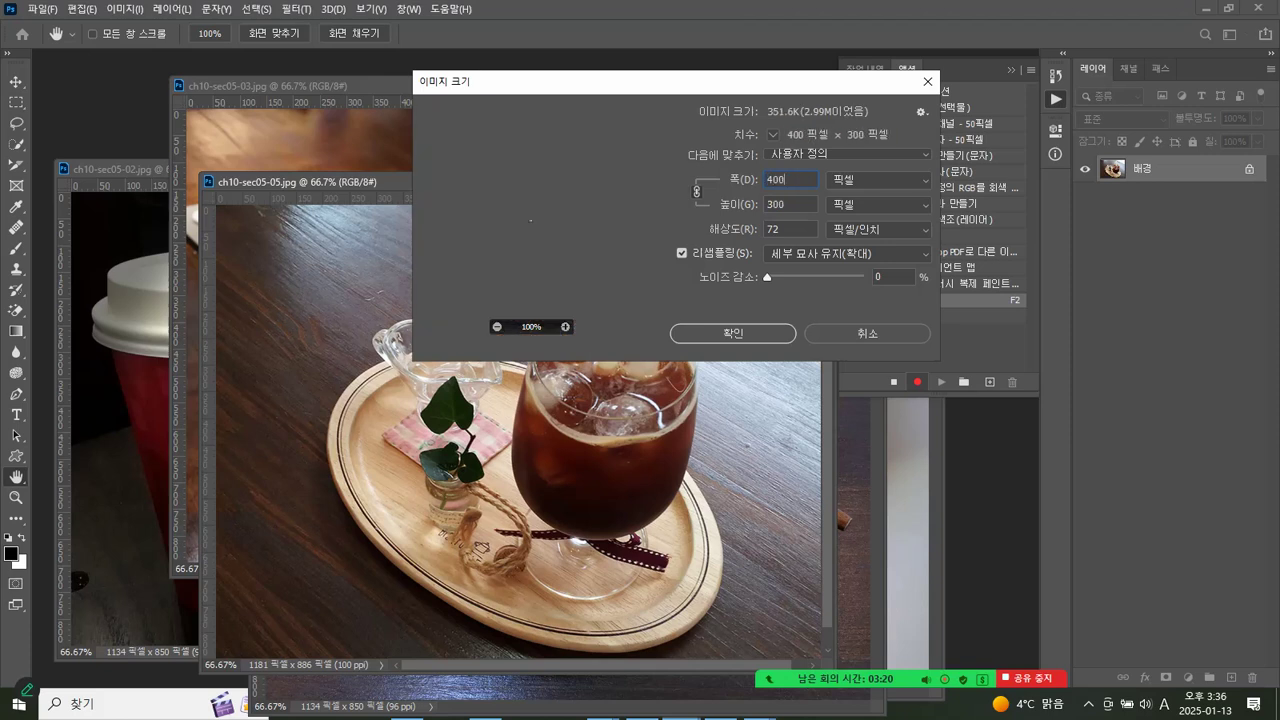
left_click(745, 333)
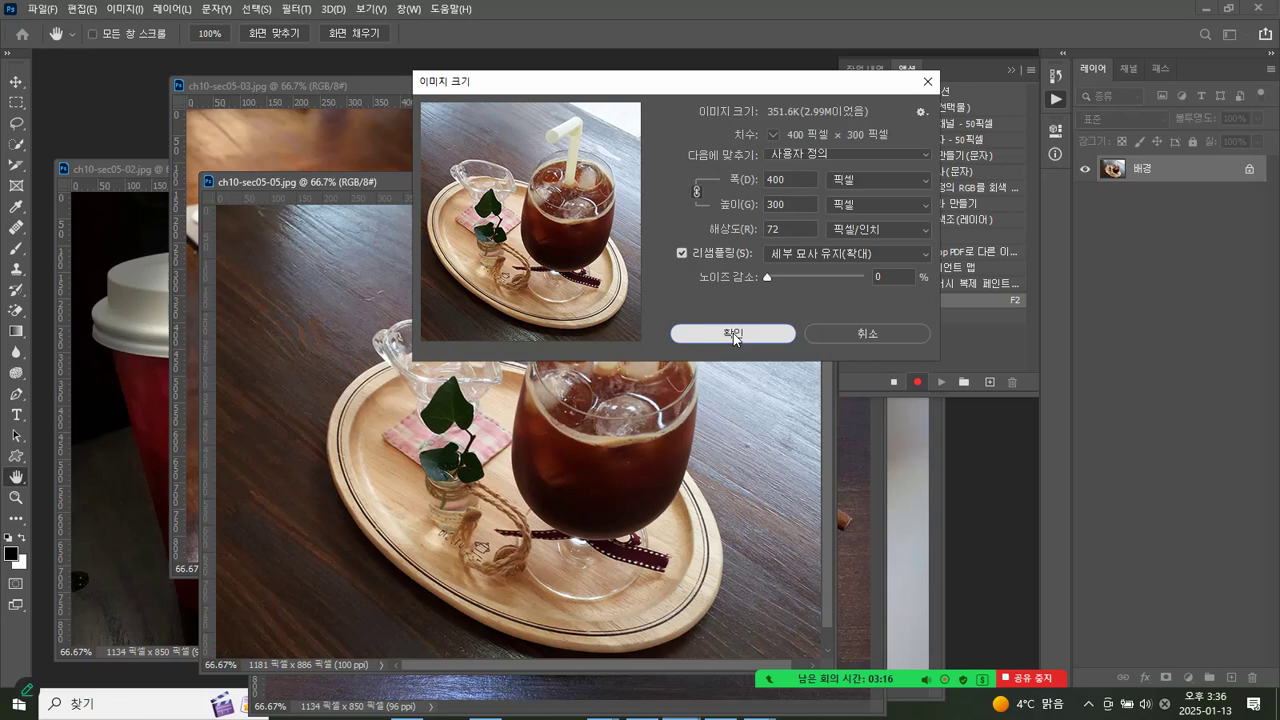
left_click(727, 337)
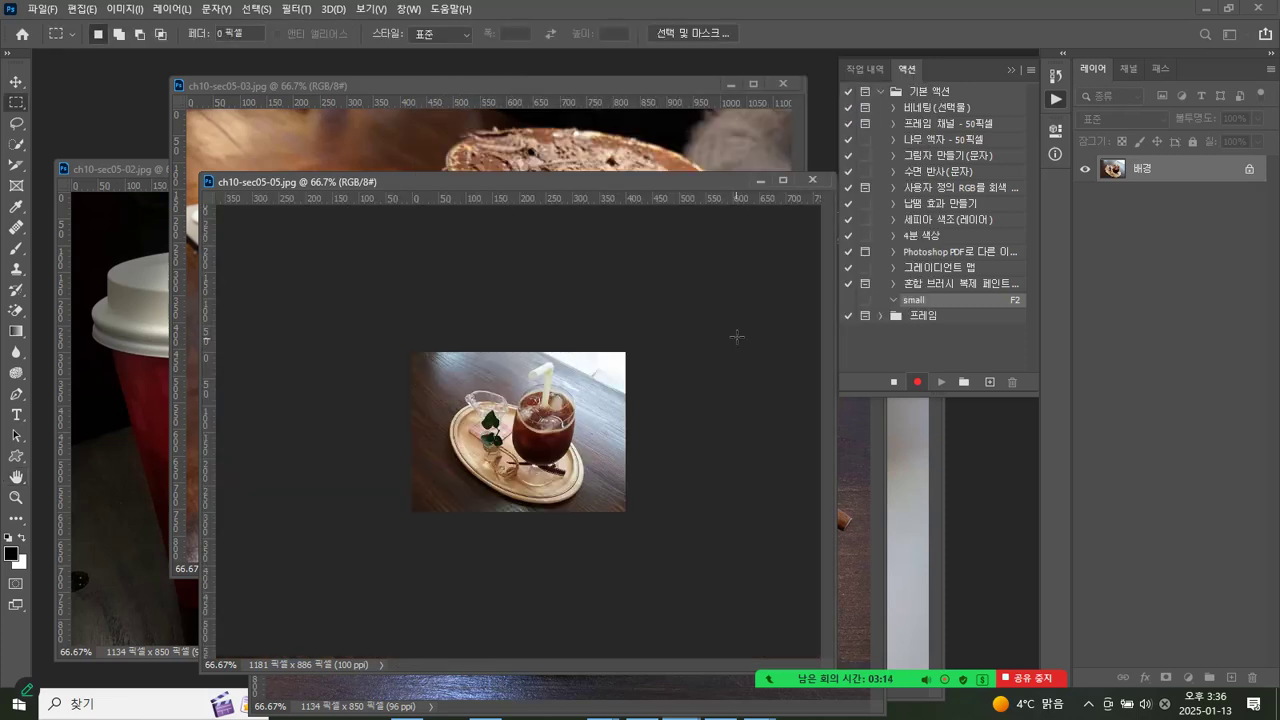
left_click_drag(560, 182, 502, 165)
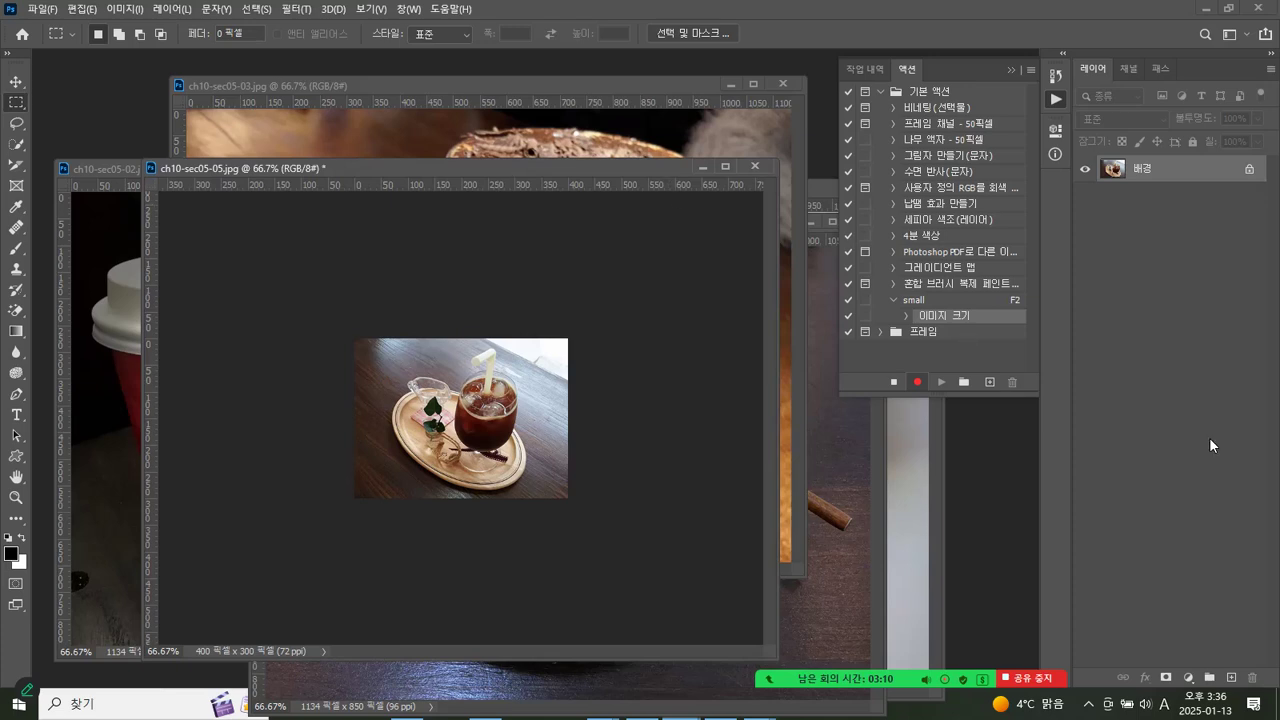
Step: Select the entire ch10-sec05-05.jpg image and convert its 배경 layer into the regular layer 레이어 0
key("ctrl+a")
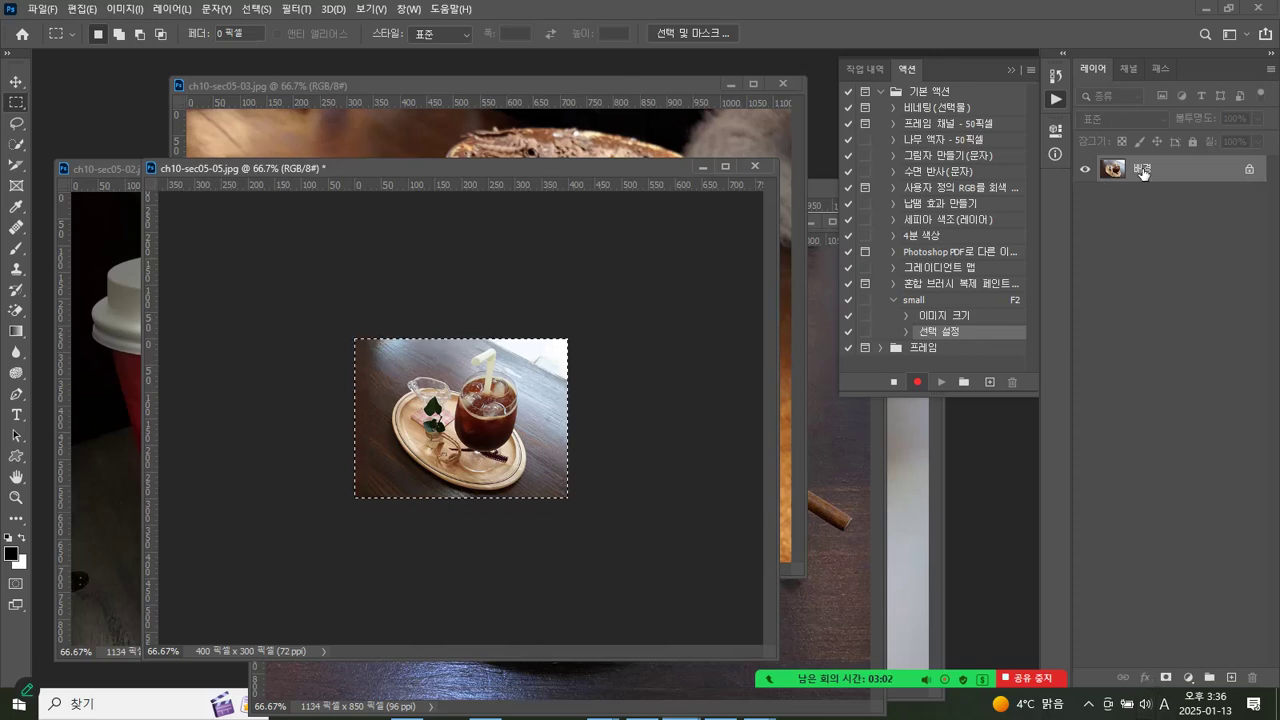
double_click(1140, 169)
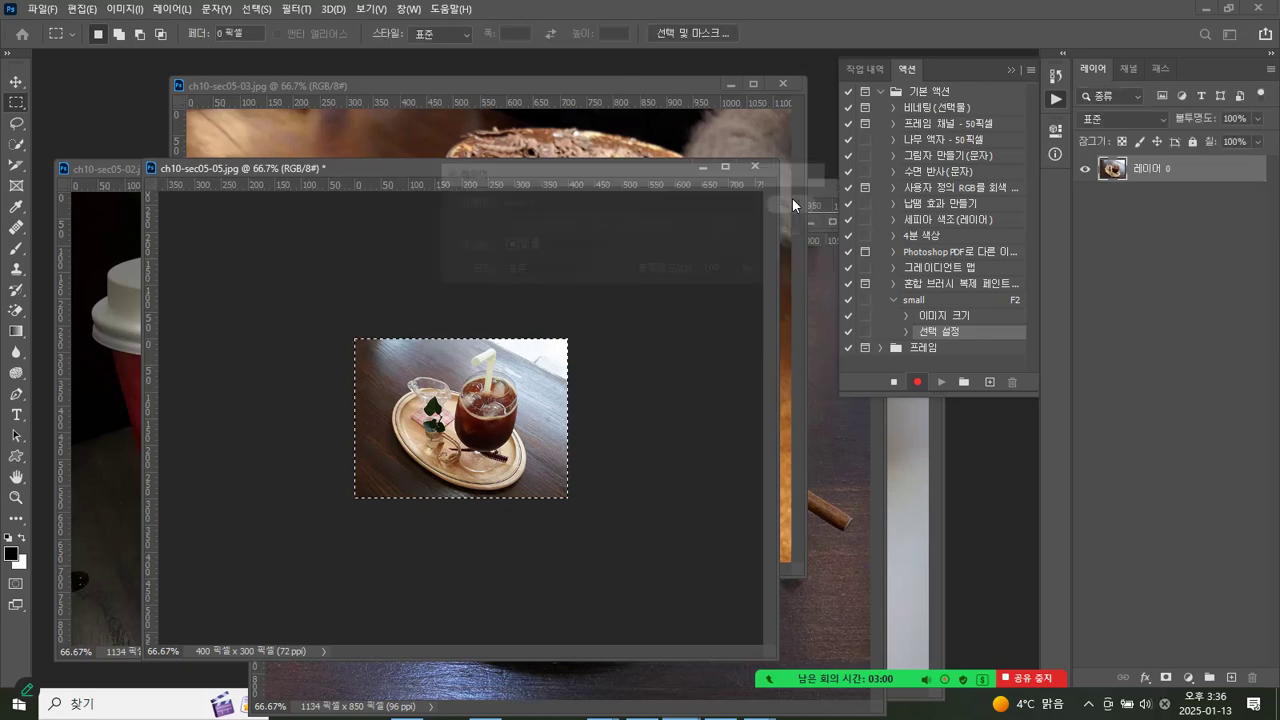
left_click(796, 203)
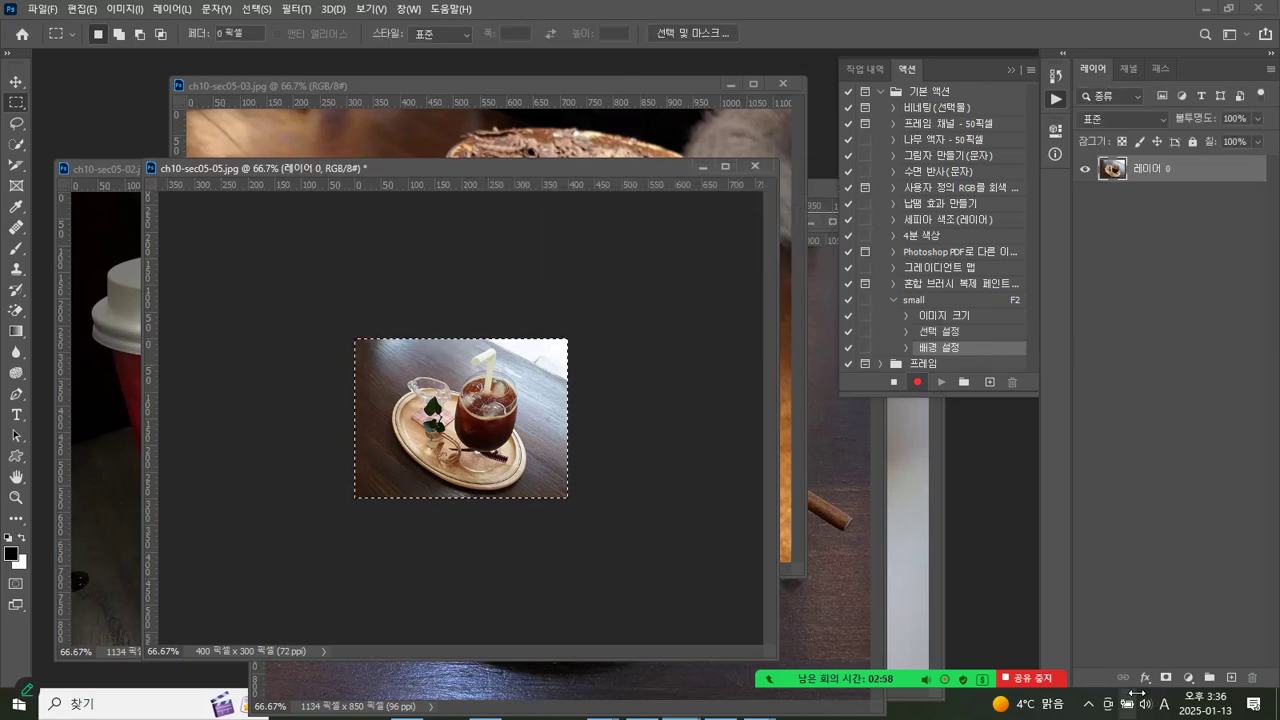
left_click(91, 12)
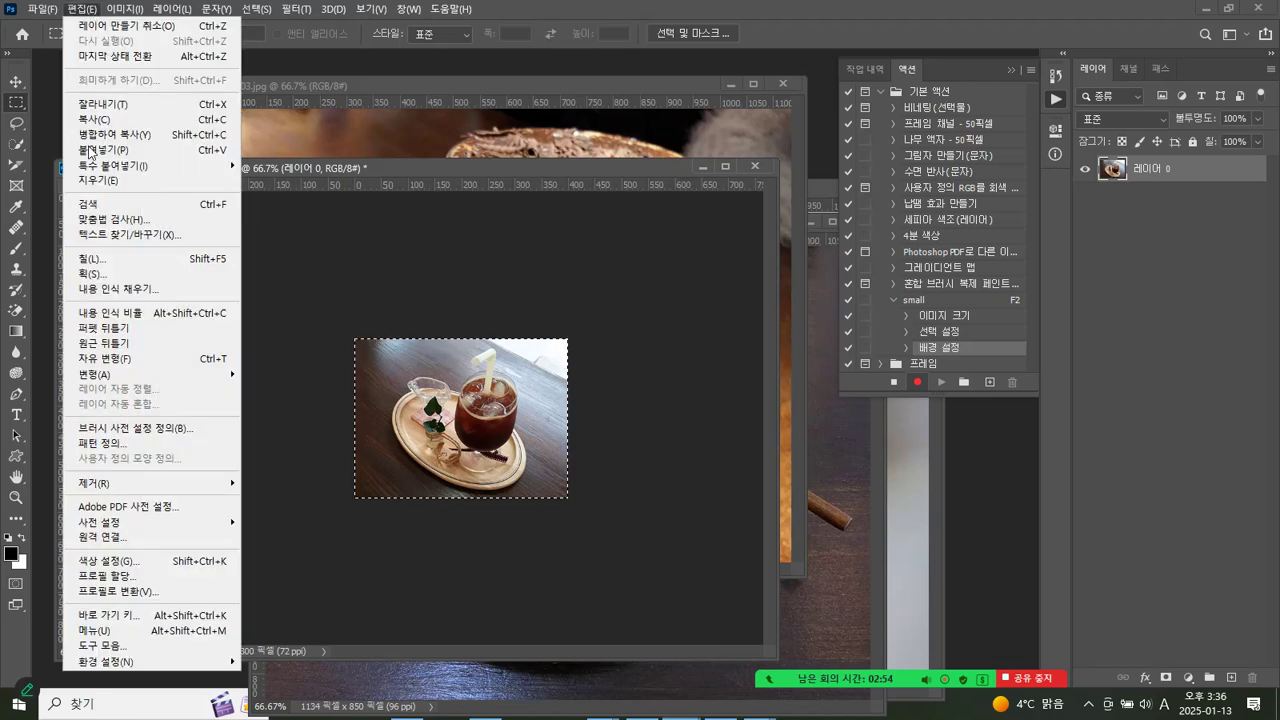
left_click(97, 262)
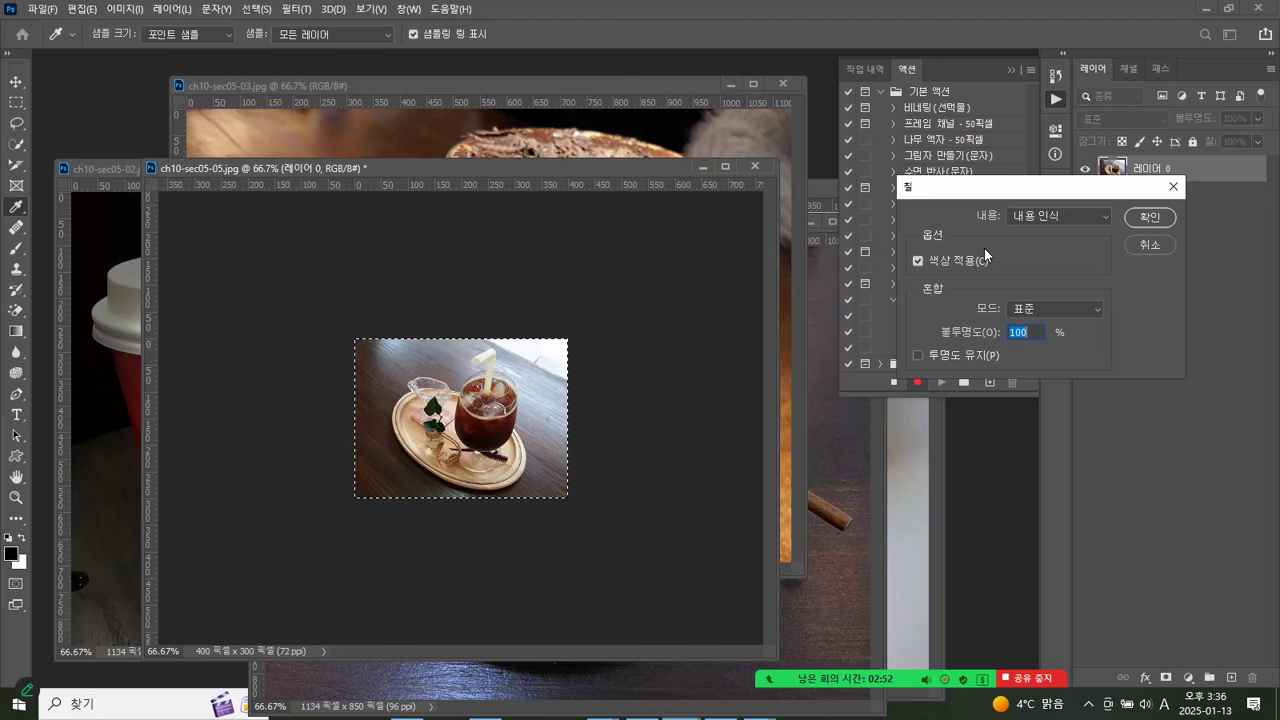
left_click(1043, 216)
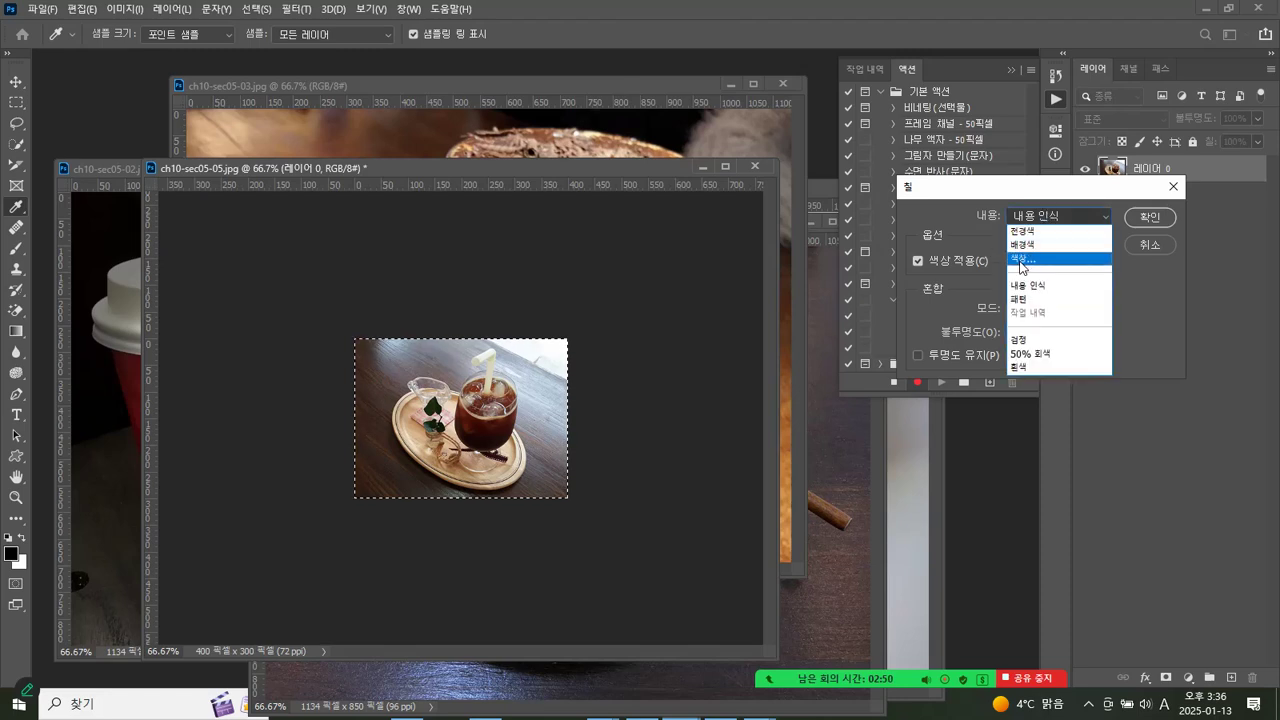
left_click(1136, 248)
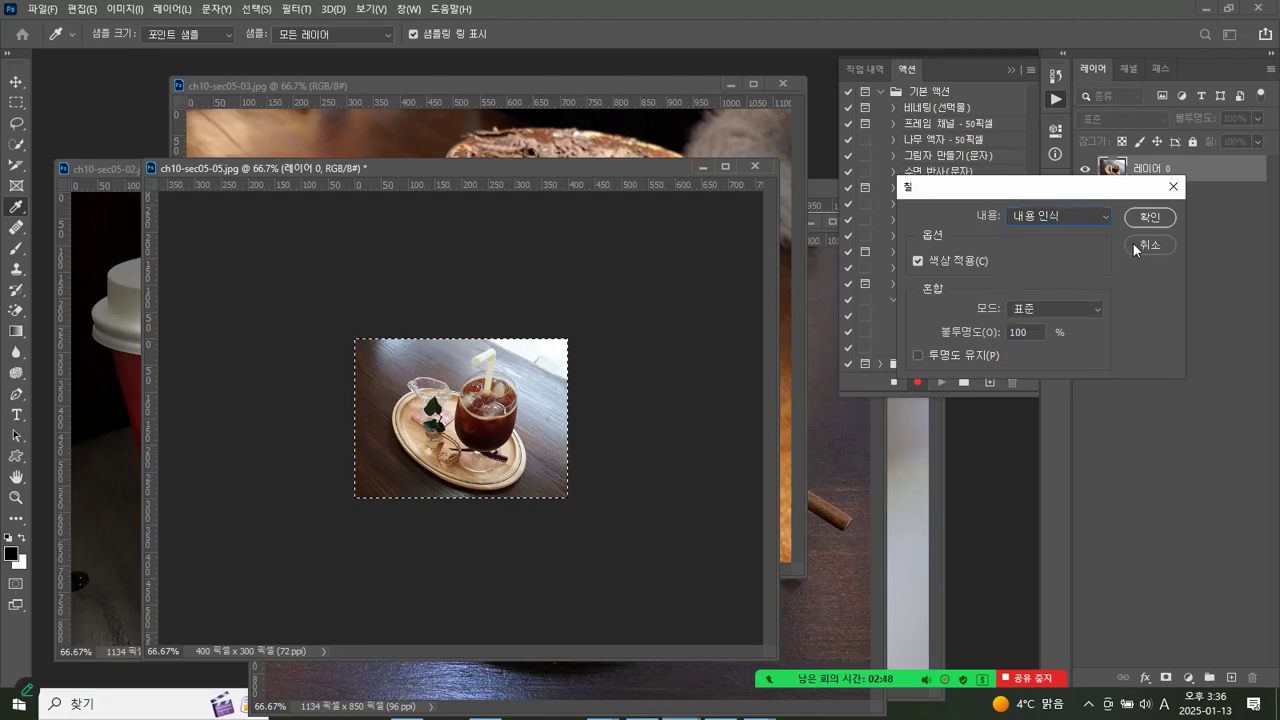
left_click(1149, 245)
key("m")
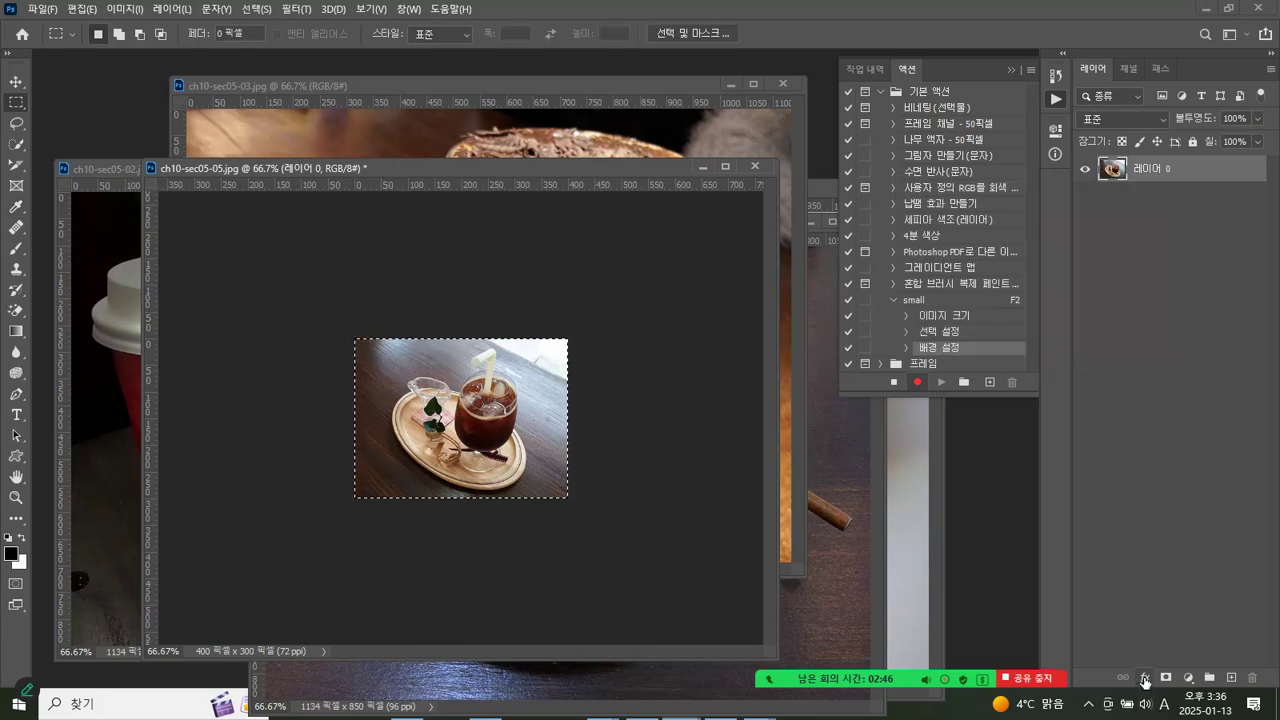
Step: Add a white 5 px 획 layer style to 레이어 0 with its position set to 안쪽
left_click(1145, 682)
left_click(1165, 562)
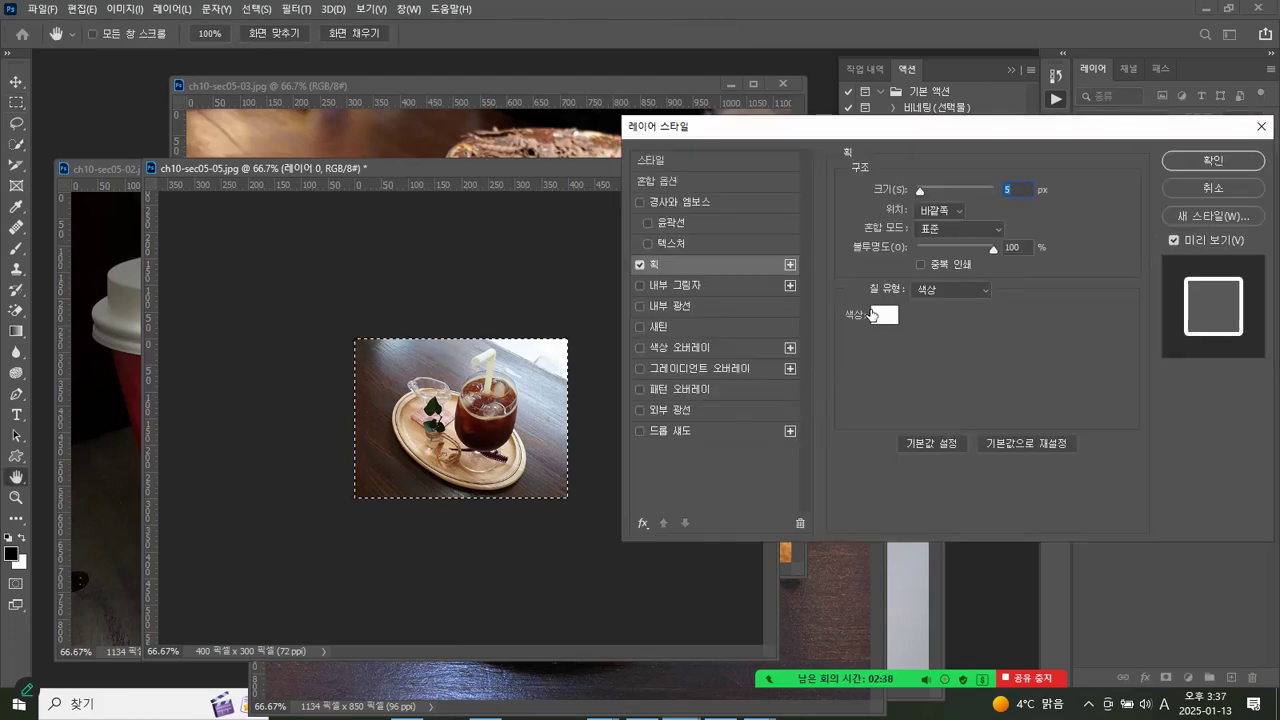
left_click(940, 211)
left_click(940, 238)
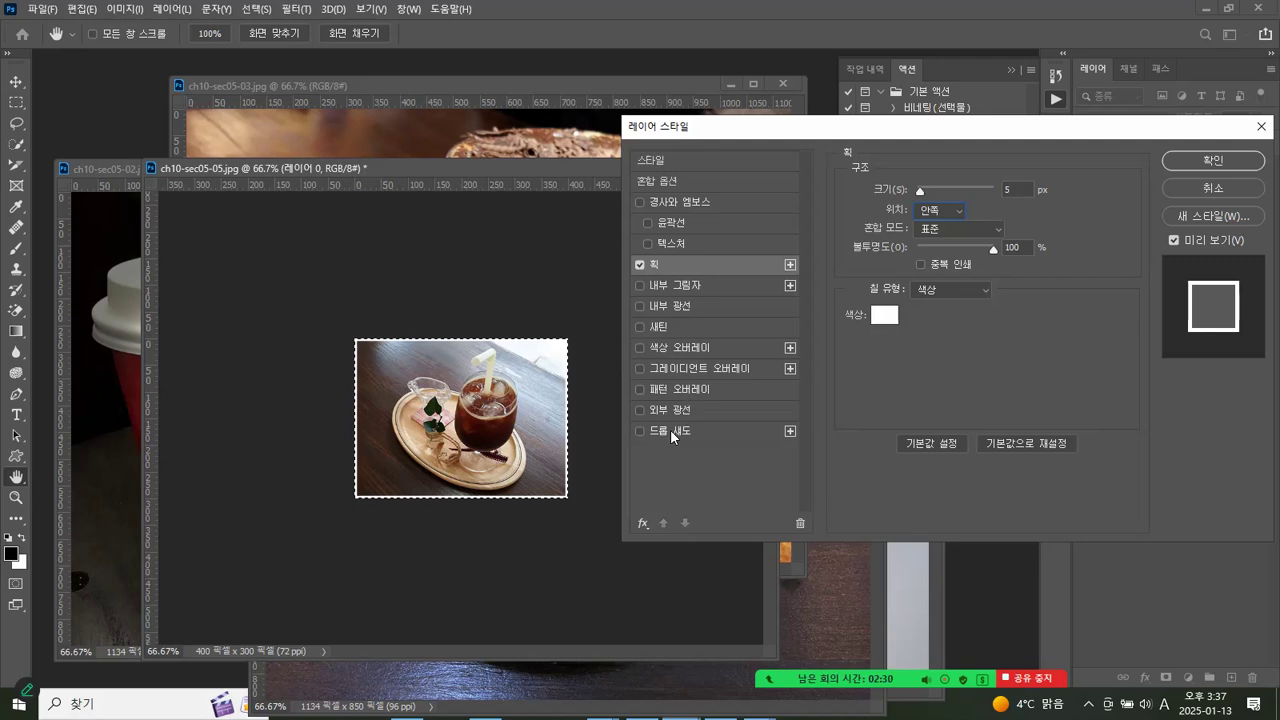
Step: Add an 내부 그림자 with distance 10 px and size 21 px, apply the layer styles and clear the selection
left_click(669, 285)
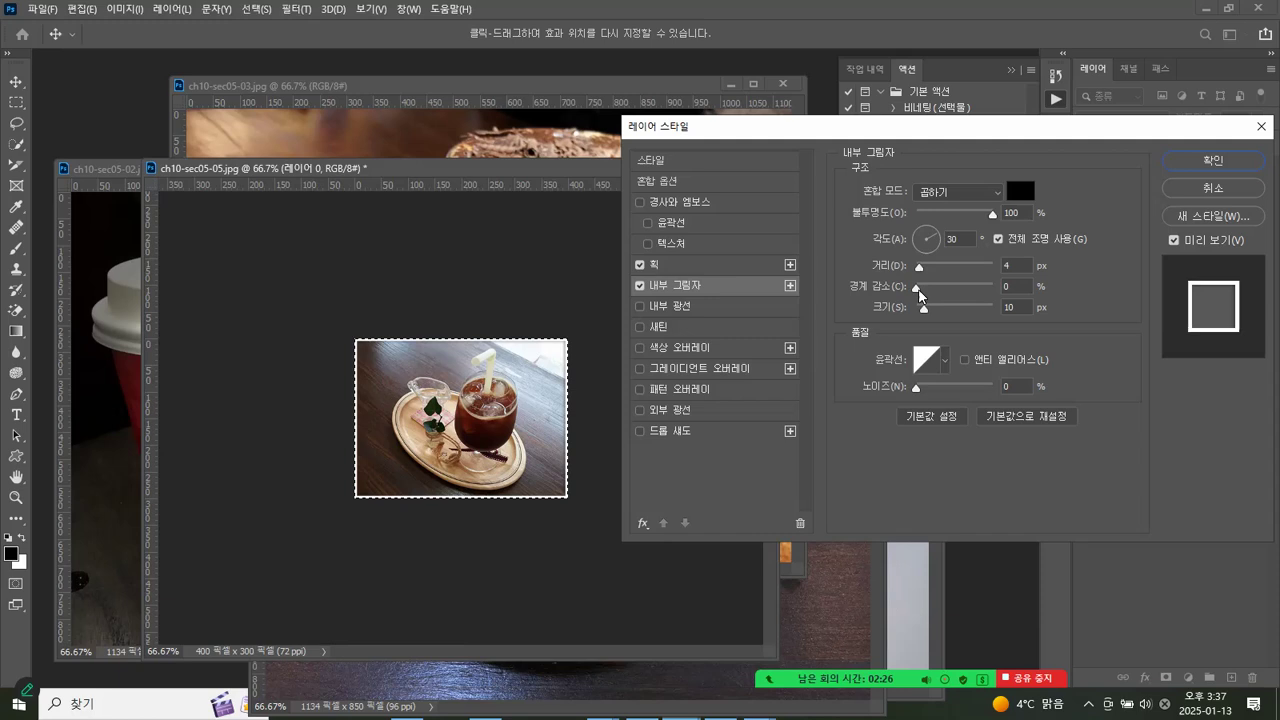
left_click_drag(923, 309, 929, 313)
left_click_drag(918, 268, 925, 269)
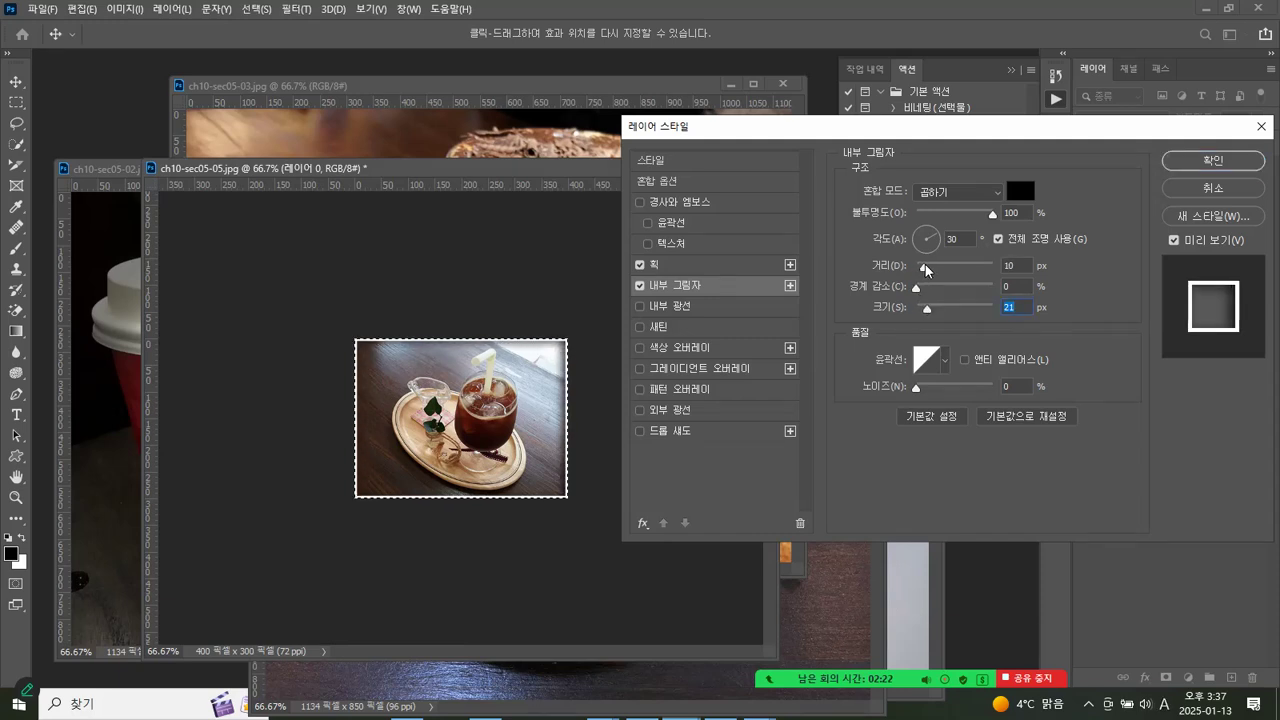
left_click(1185, 162)
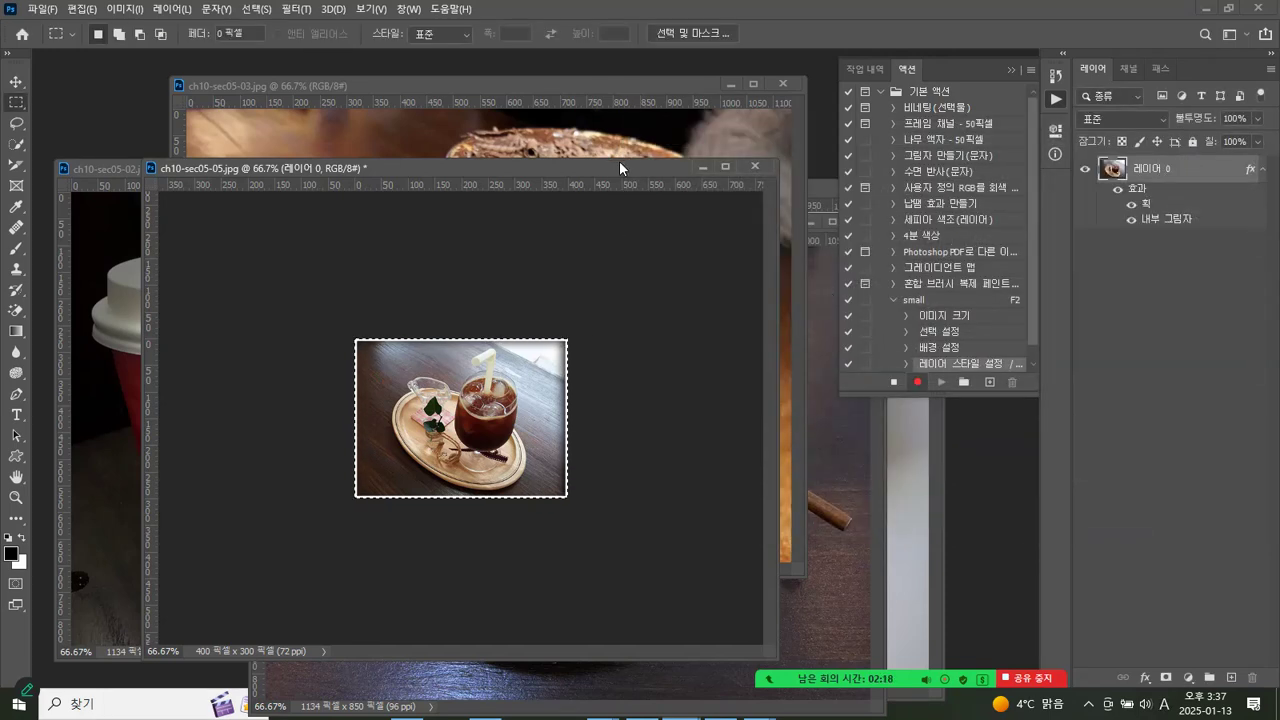
left_click(390, 272)
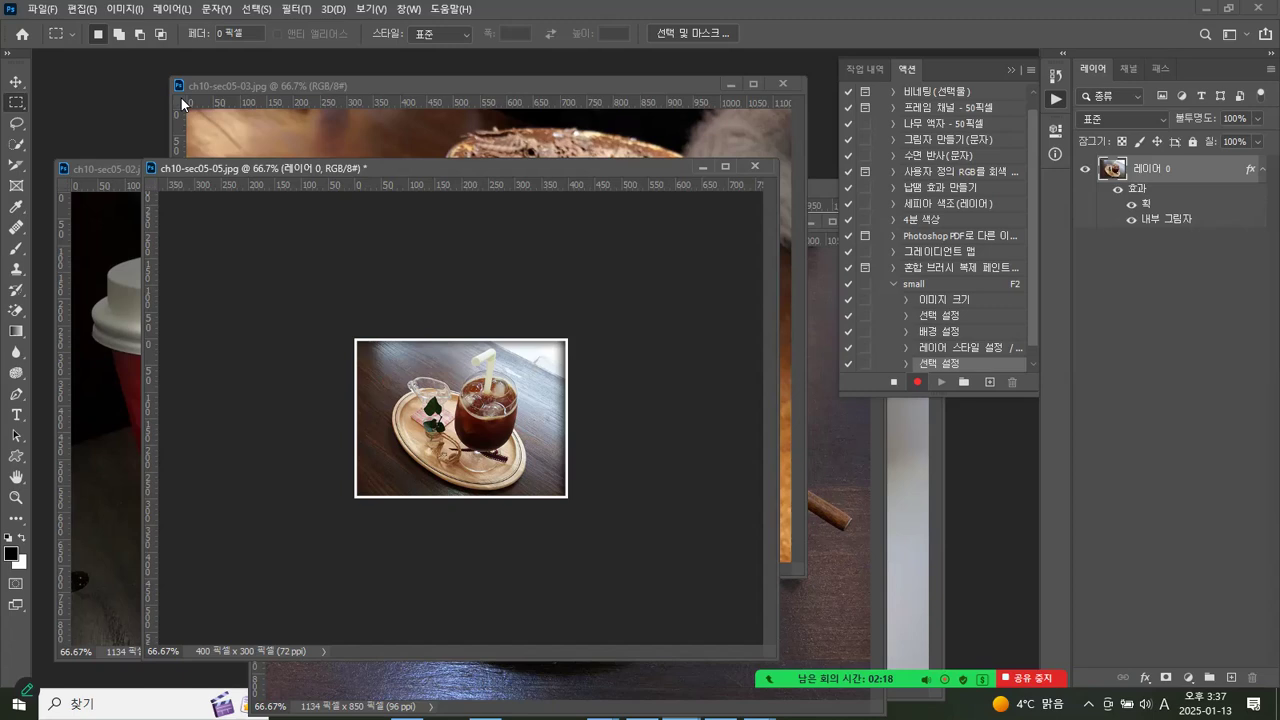
Step: Save the framed picture as the JPEG ch10-sec05-05.jpg in the ch10 small folder at quality 11
left_click(44, 9)
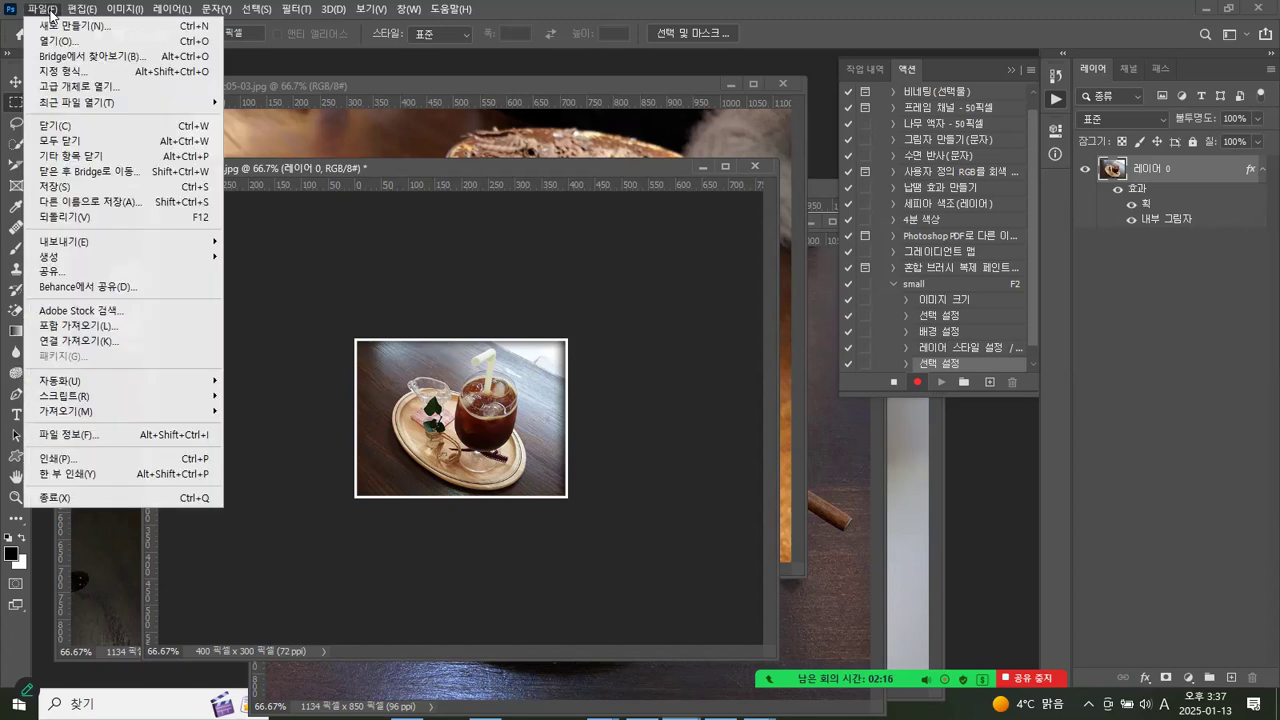
left_click(86, 203)
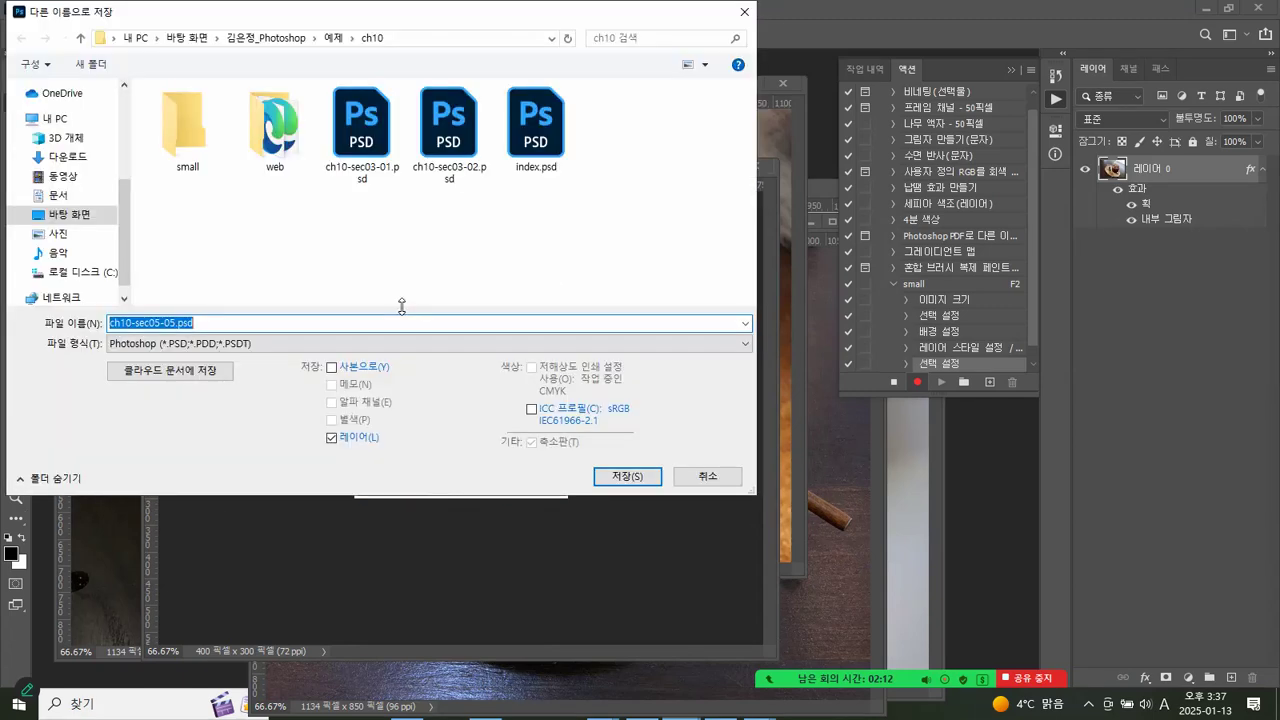
left_click(401, 343)
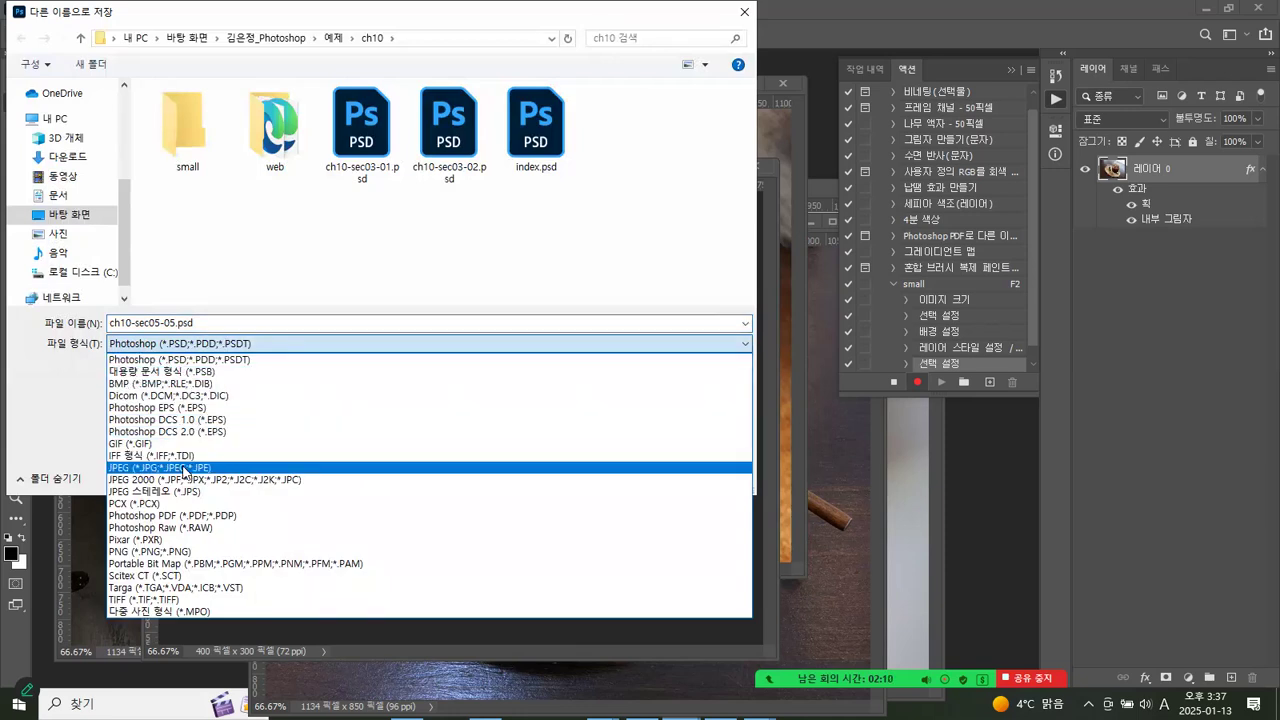
left_click(184, 468)
double_click(192, 120)
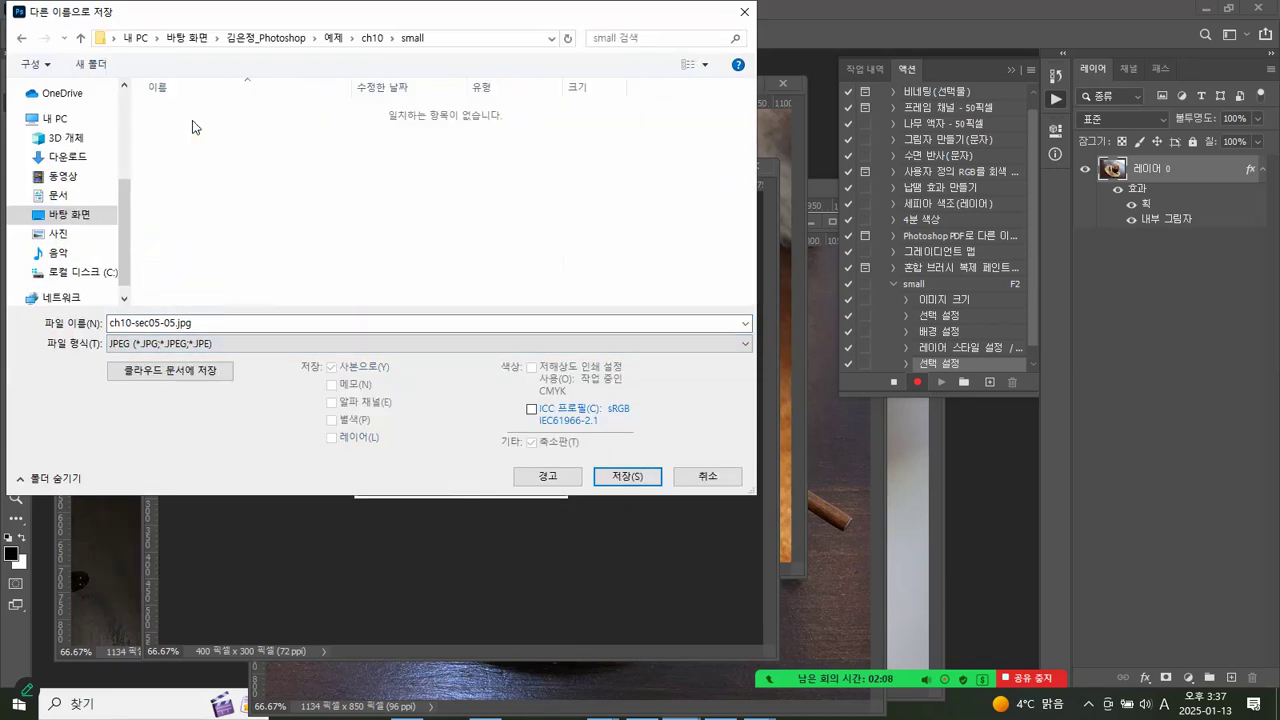
left_click(621, 476)
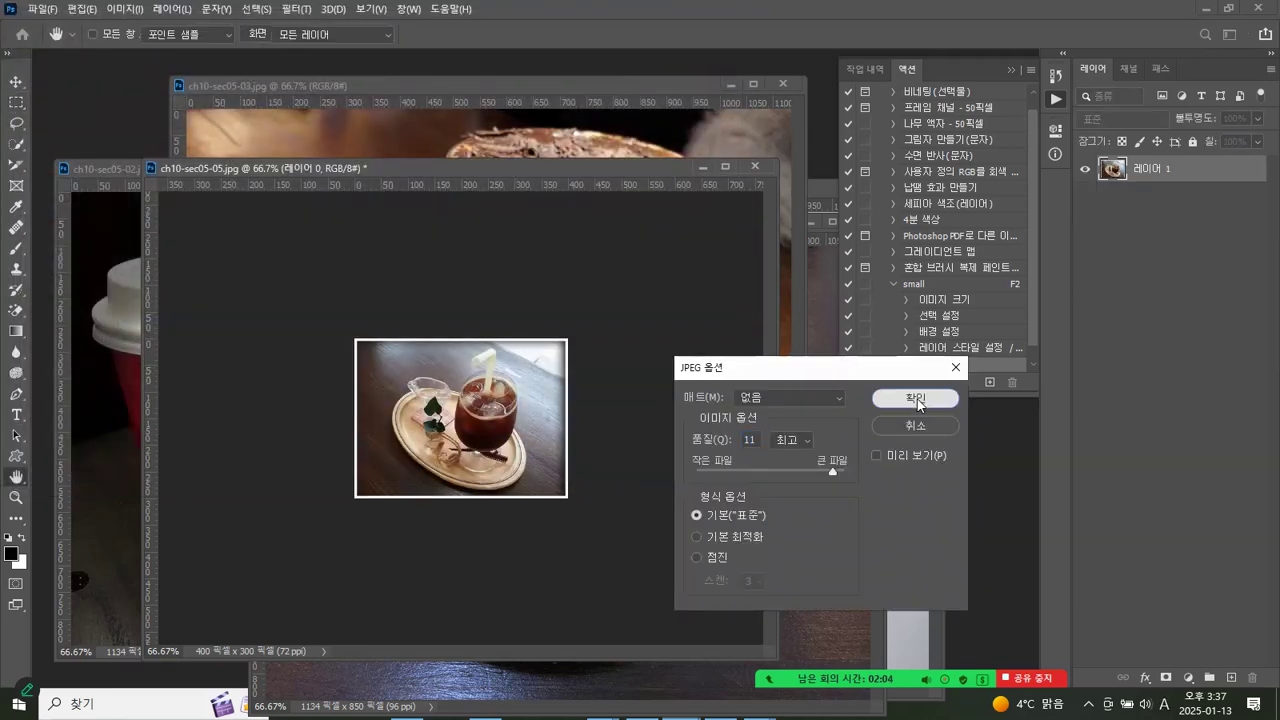
left_click(917, 399)
Step: Close the ch10-sec05-05.jpg window without saving changes and stop recording the small action
left_click(752, 167)
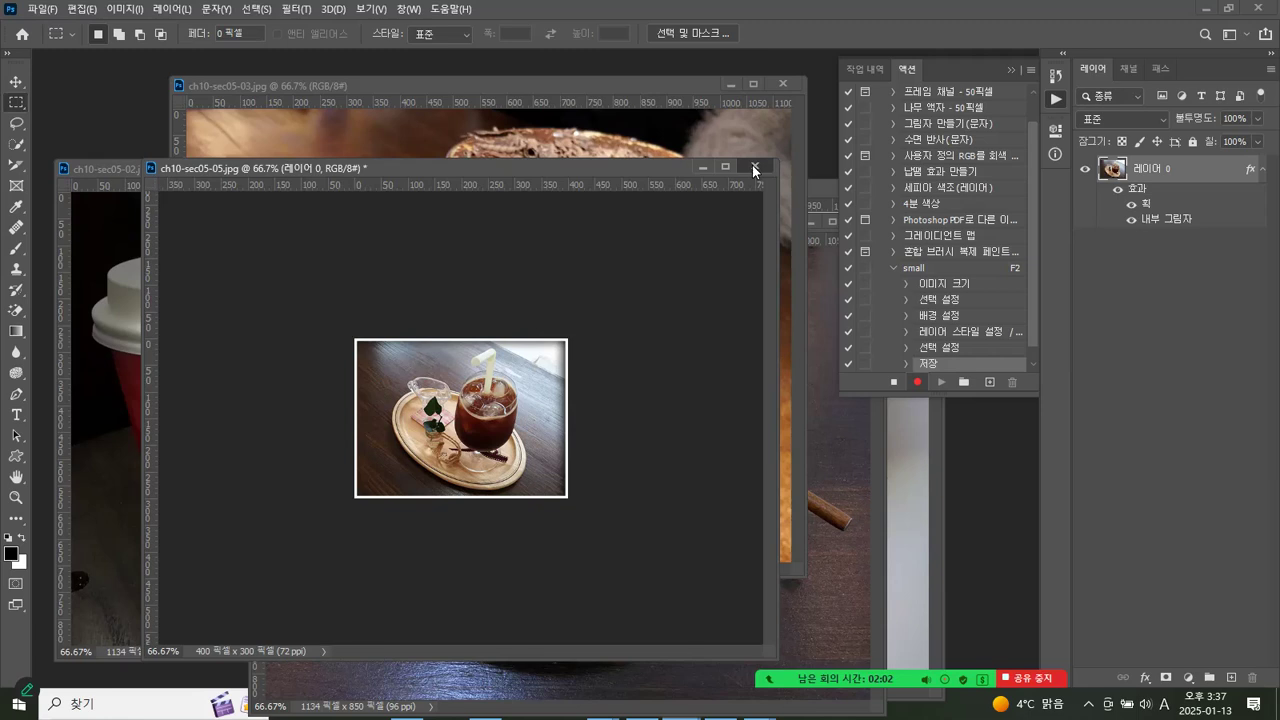
left_click(670, 291)
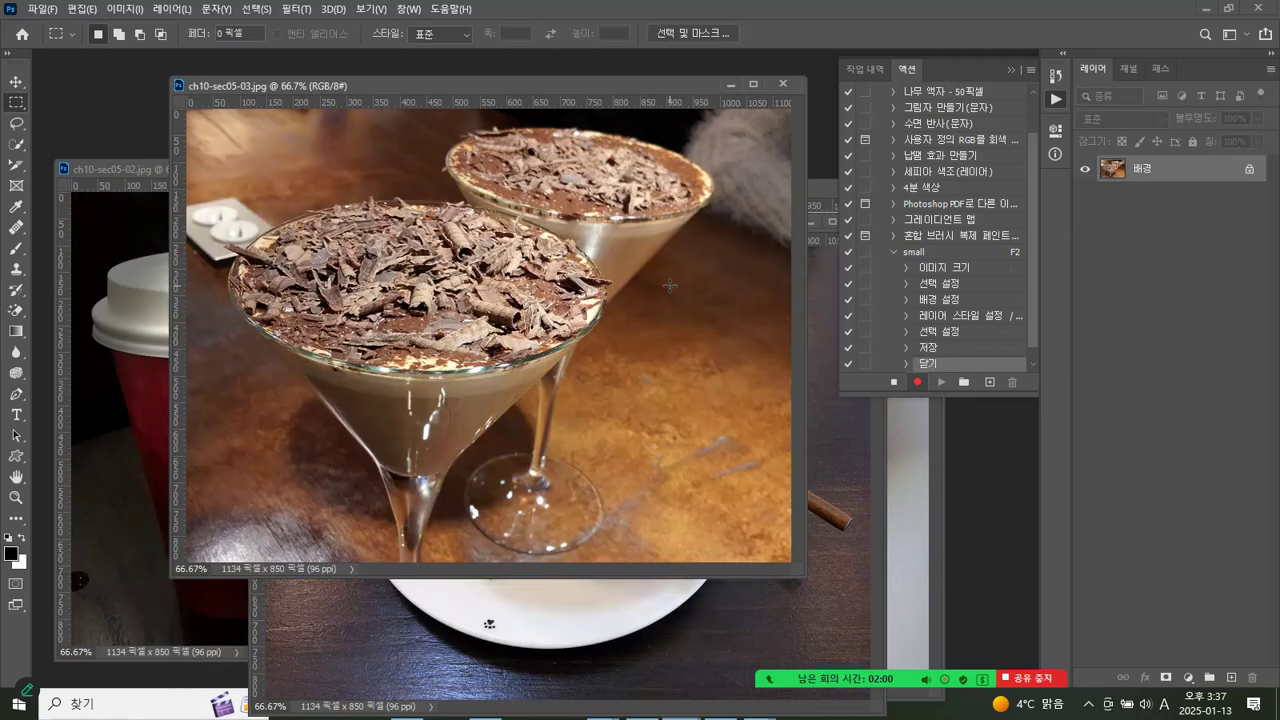
left_click(894, 382)
left_click(894, 382)
Step: Run the small action on the remaining ch10-sec05-03, 01, 02 and 04 images, one after another
key("F2")
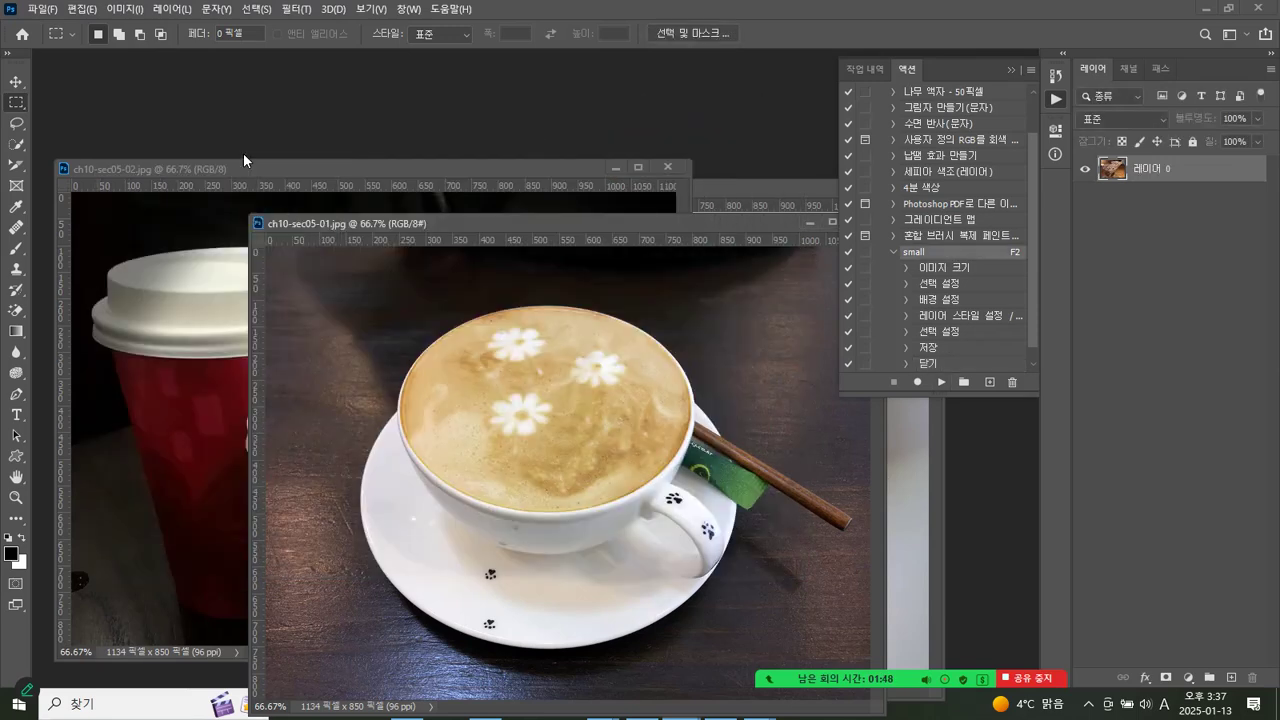
left_click_drag(504, 232, 396, 93)
key("F2")
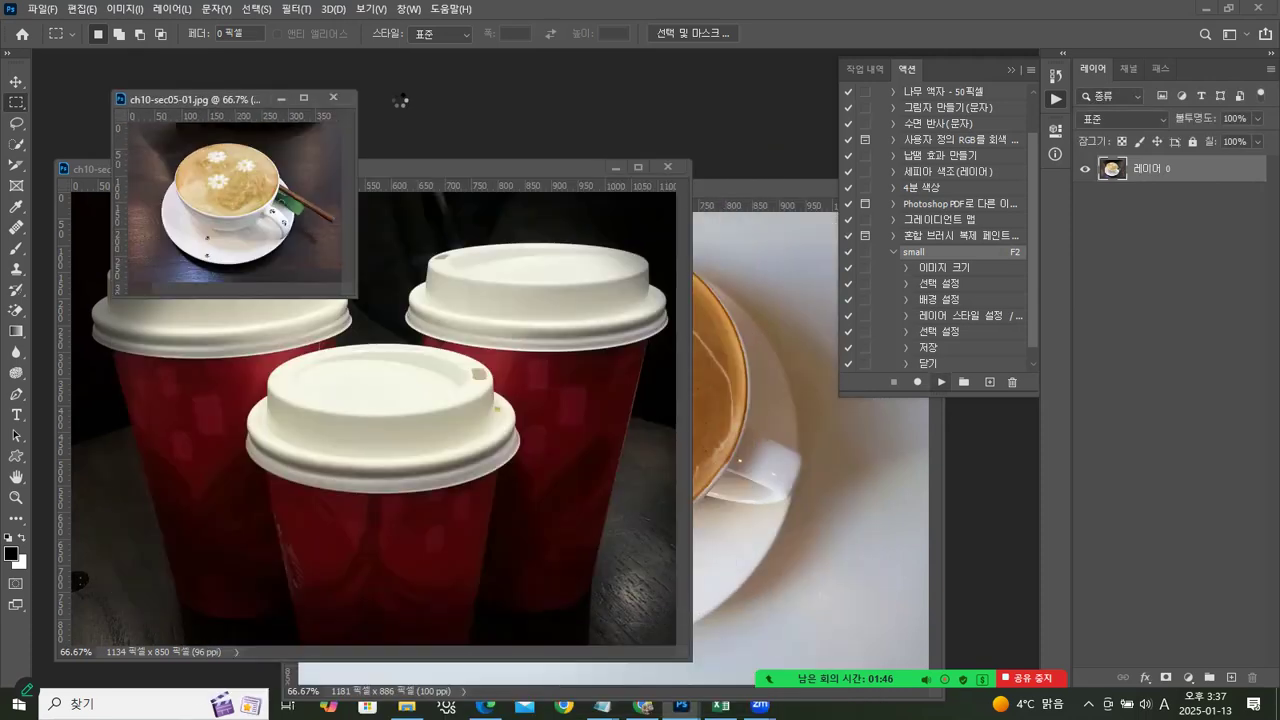
left_click_drag(412, 165, 414, 90)
key("F2")
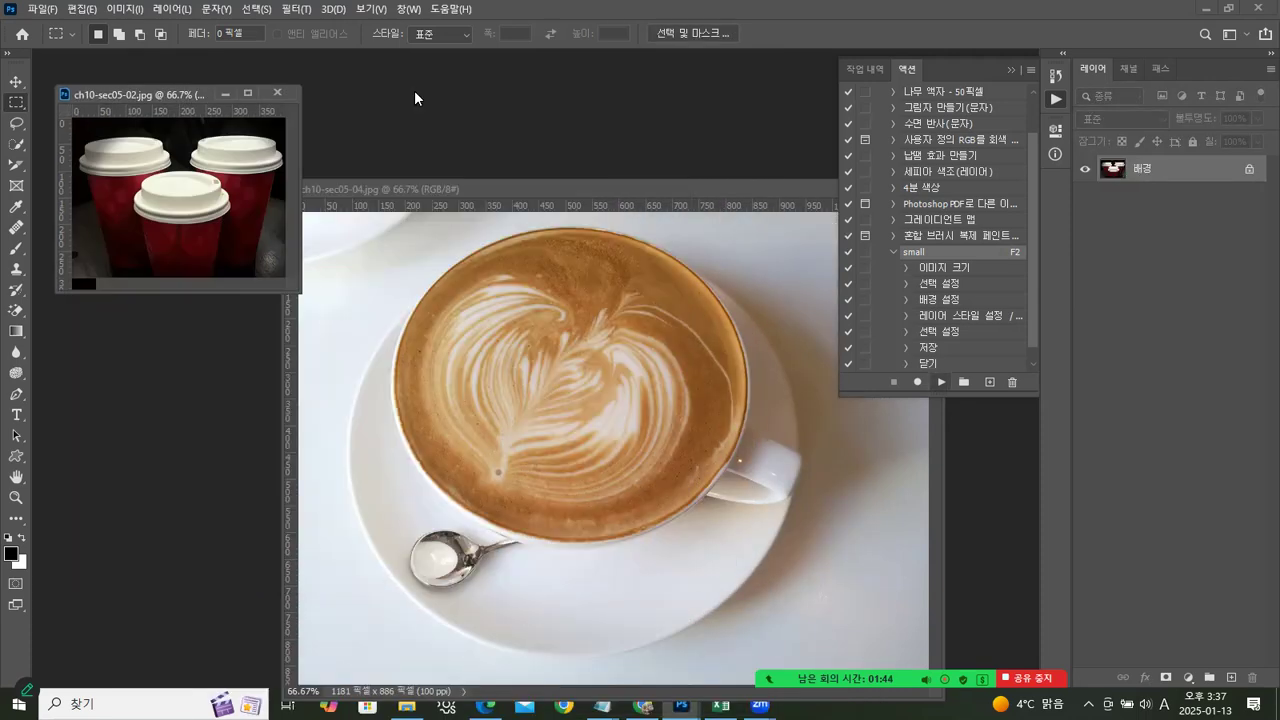
left_click_drag(571, 192, 392, 115)
key("F2")
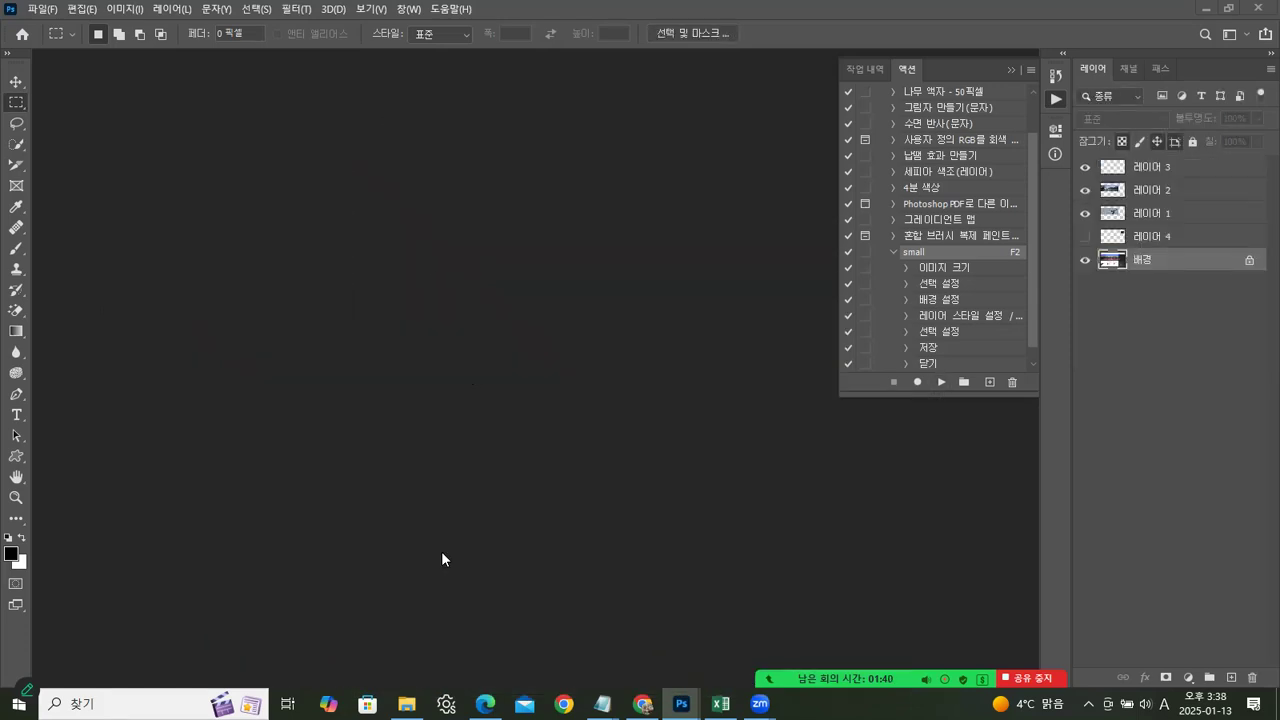
Step: Open the small folder in File Explorer and open all five resulting JPEG files in Photoshop
left_click(406, 704)
double_click(466, 240)
left_click_drag(425, 357, 844, 196)
left_click_drag(366, 282, 187, 290)
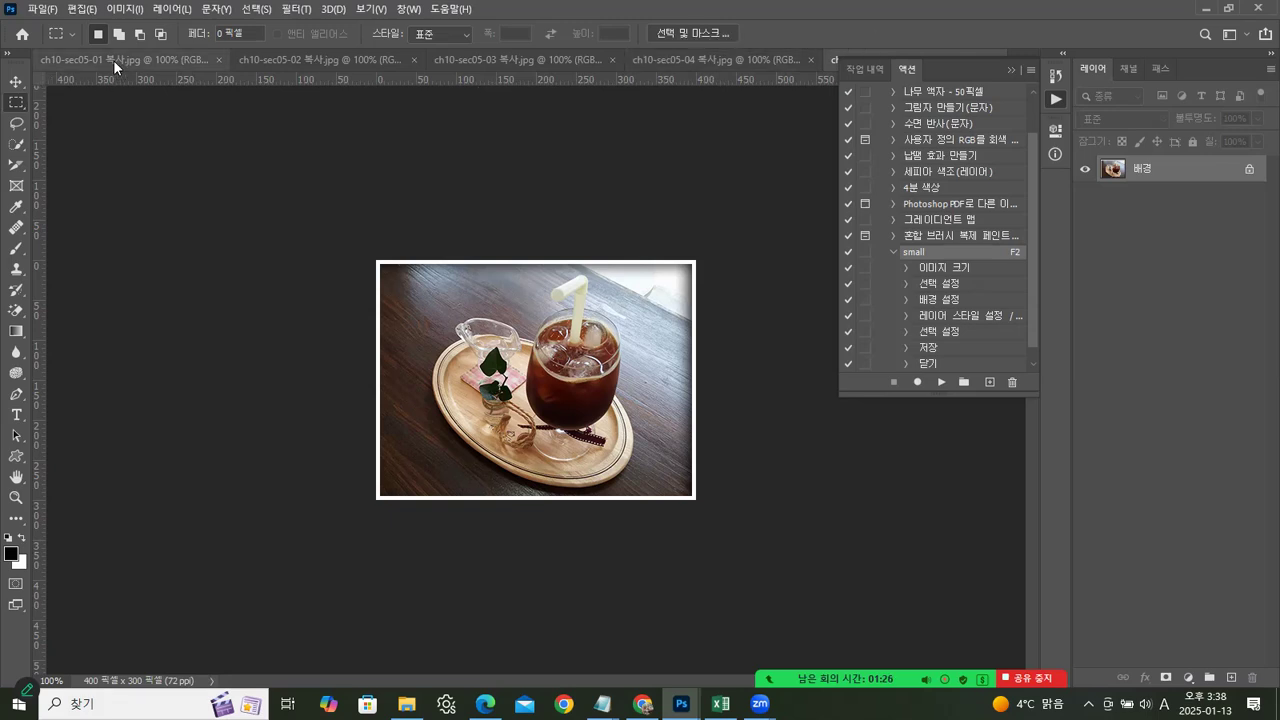
Step: Undock the five small coffee images into floating windows and spread them out for comparison
left_click_drag(118, 56, 237, 163)
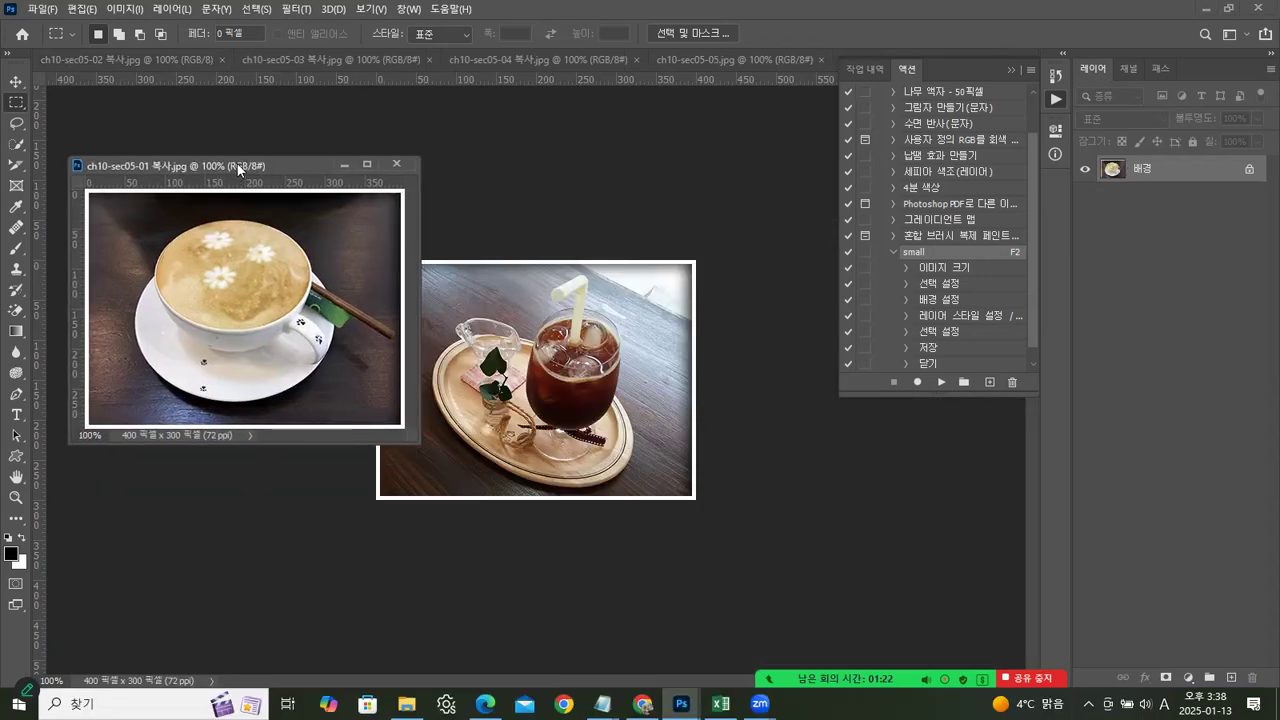
left_click_drag(182, 58, 337, 359)
left_click_drag(174, 58, 424, 113)
left_click_drag(120, 59, 626, 177)
left_click_drag(150, 56, 574, 368)
Step: Close all the floating windows of the small coffee images
left_click(713, 378)
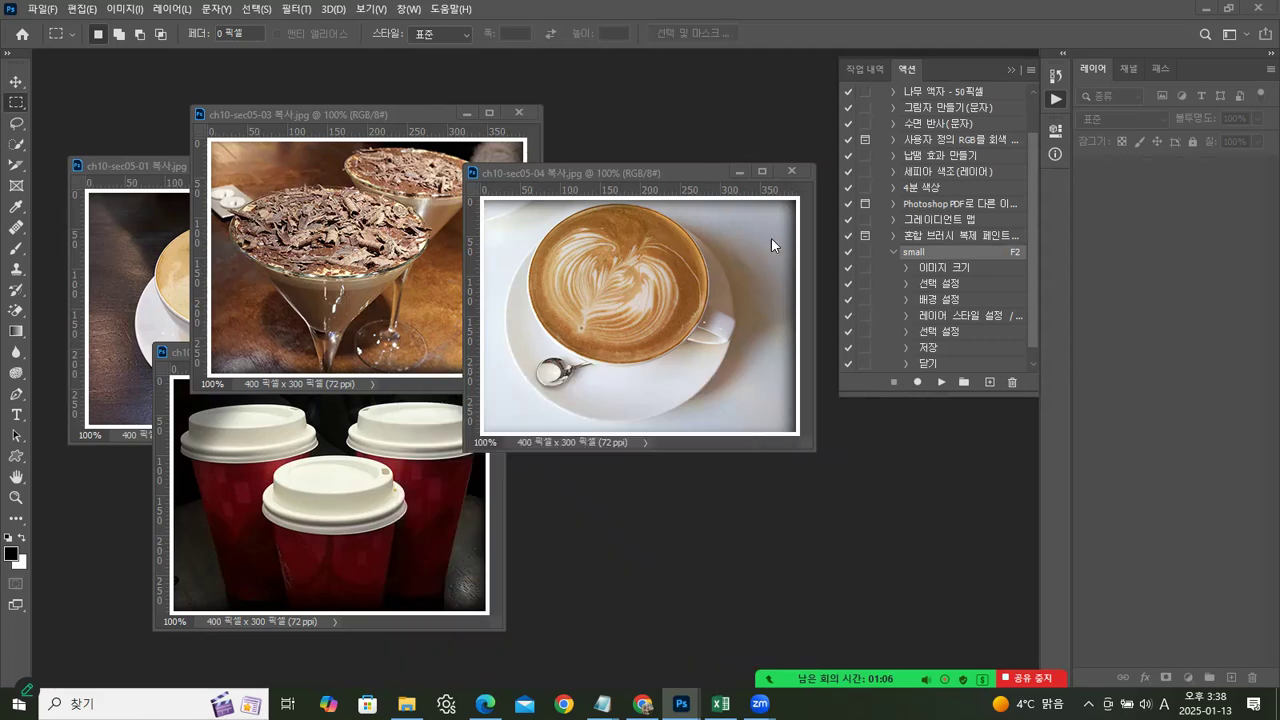
left_click(791, 171)
left_click(519, 113)
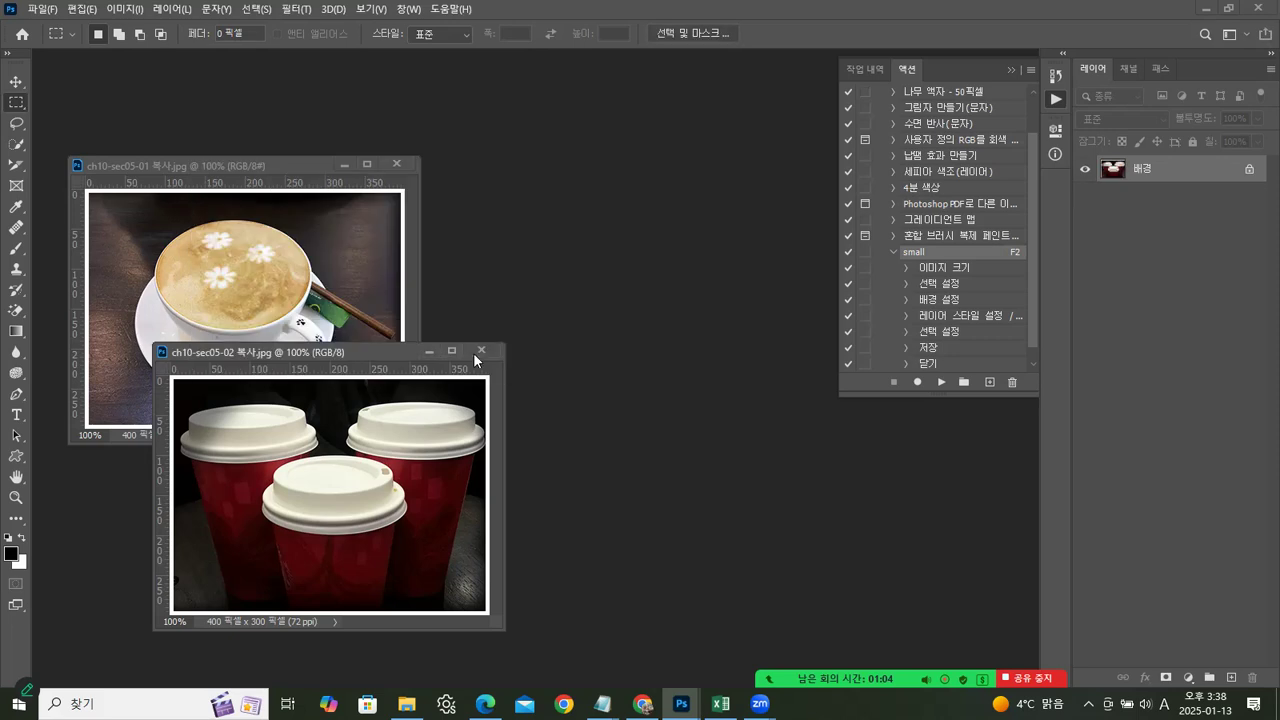
left_click(479, 350)
left_click(396, 164)
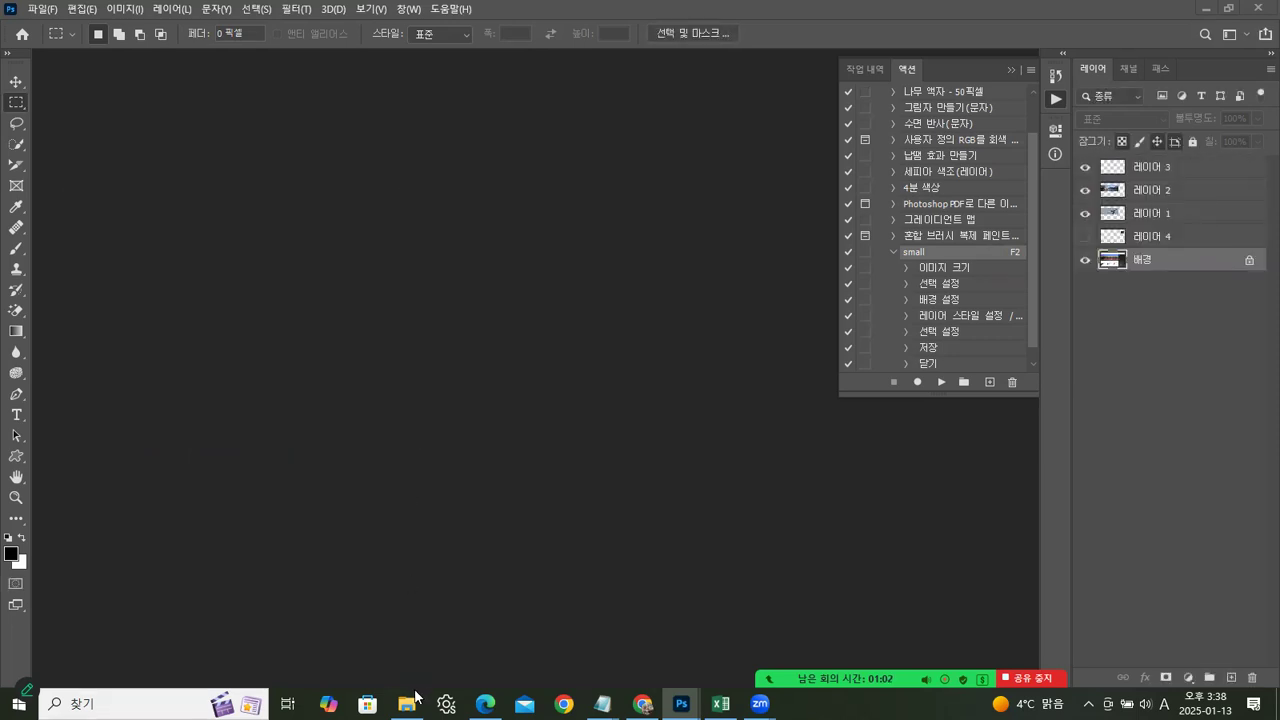
Step: Open ch10-sec06.jpg and ch10-실습02.jpg from the ch10 folder in Photoshop and run the small action on both
left_click(415, 697)
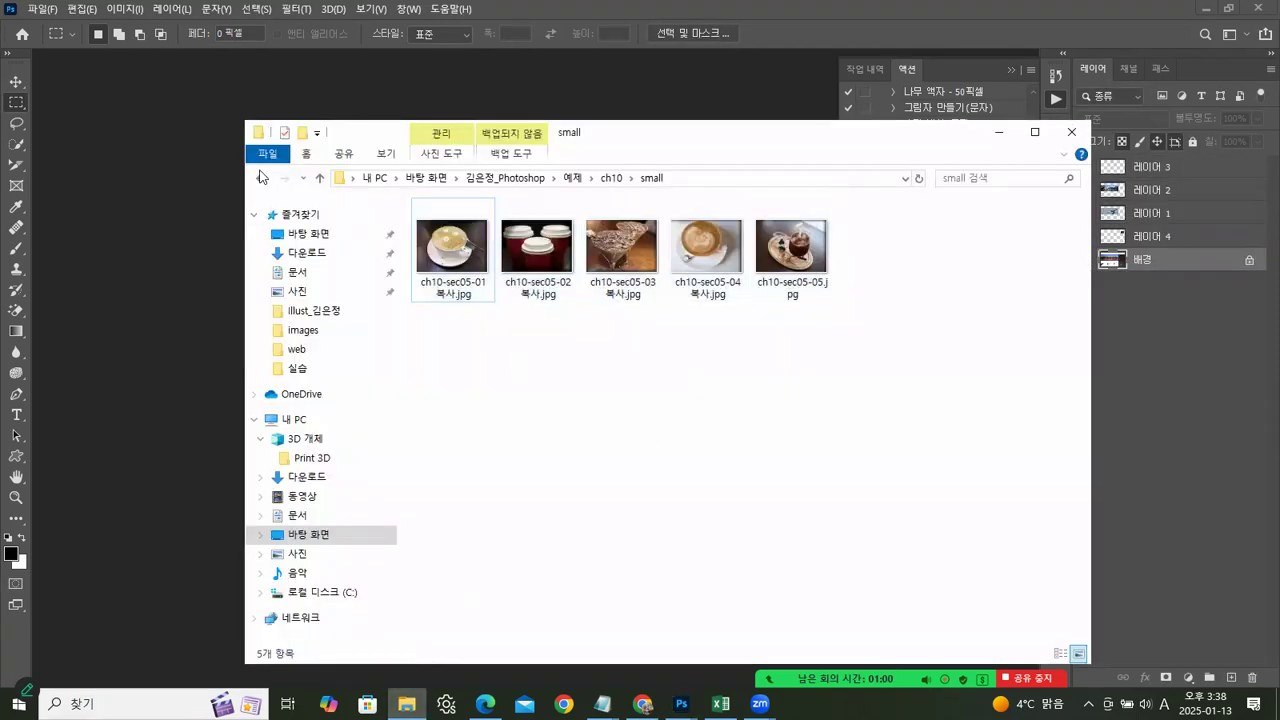
left_click(260, 177)
left_click(880, 371)
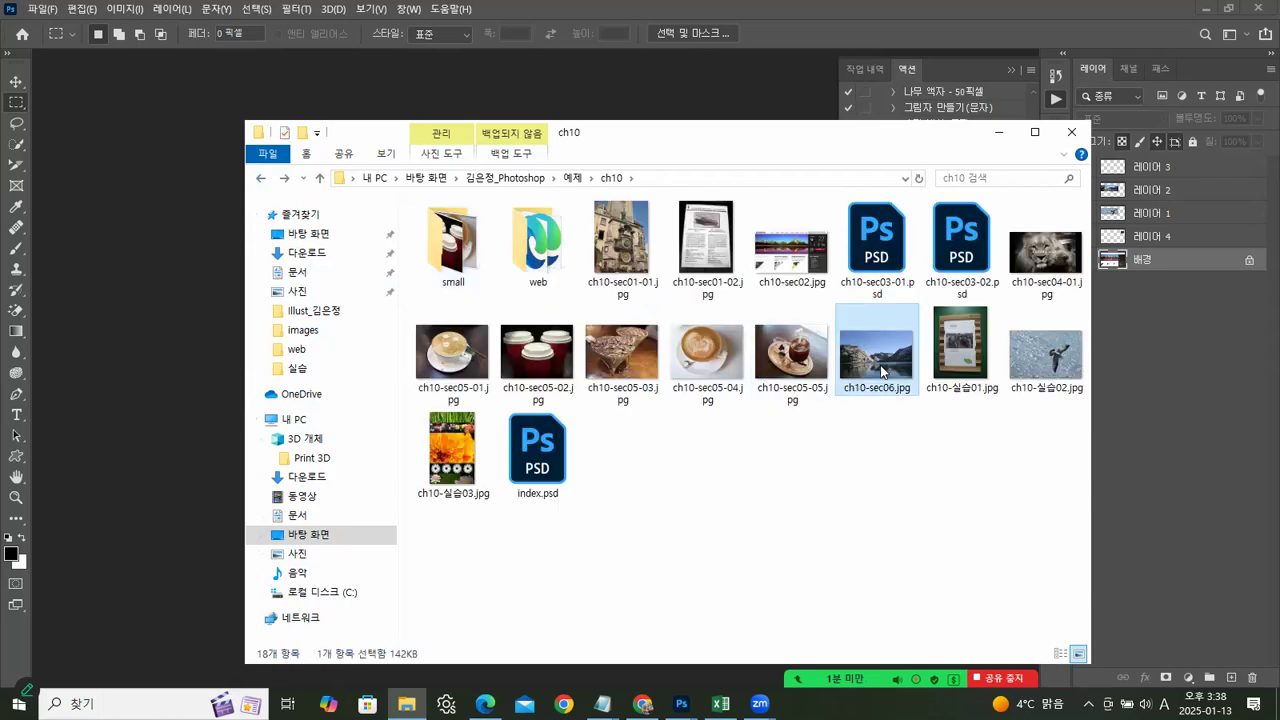
left_click(1045, 355, "ctrl")
left_click_drag(866, 366, 180, 367)
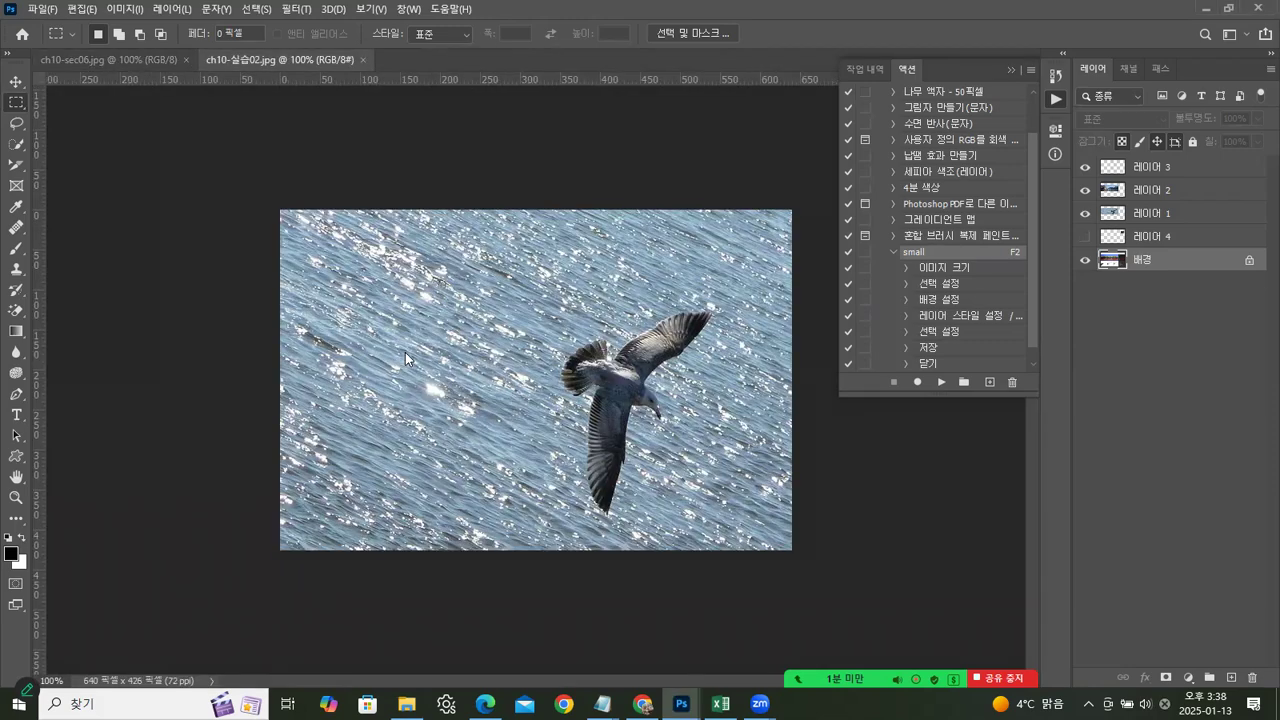
key("F2")
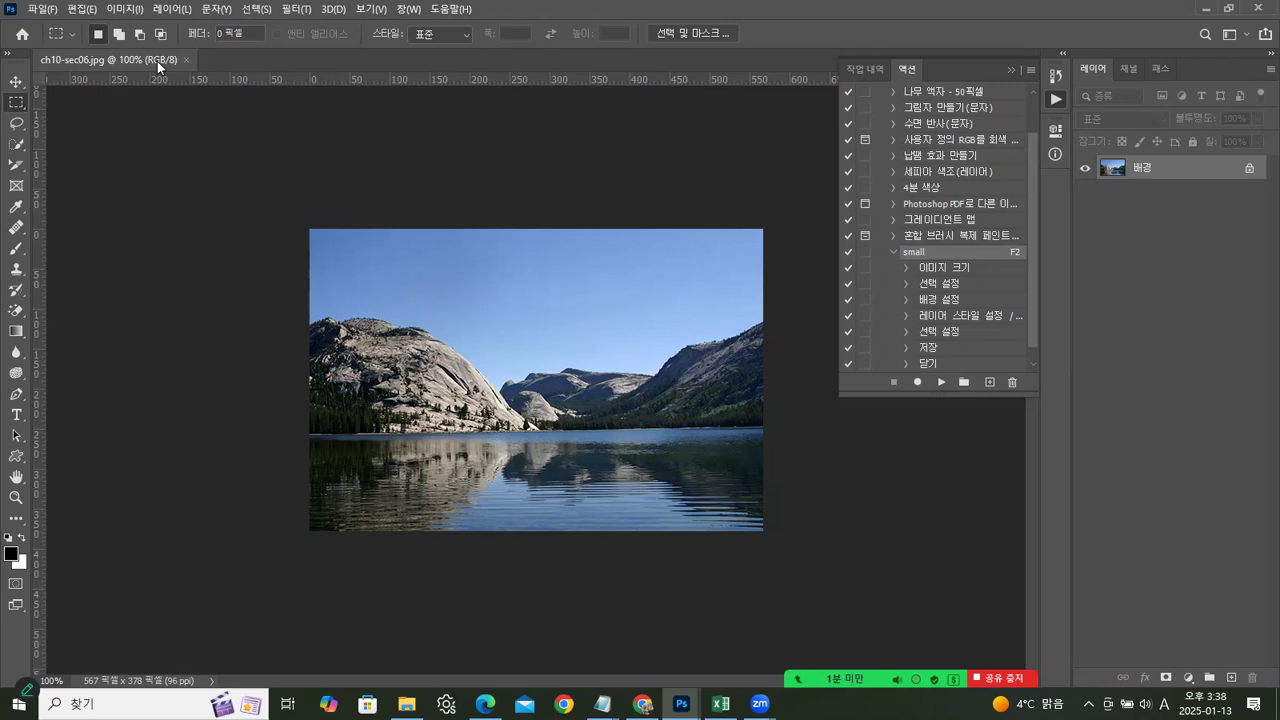
key("F2")
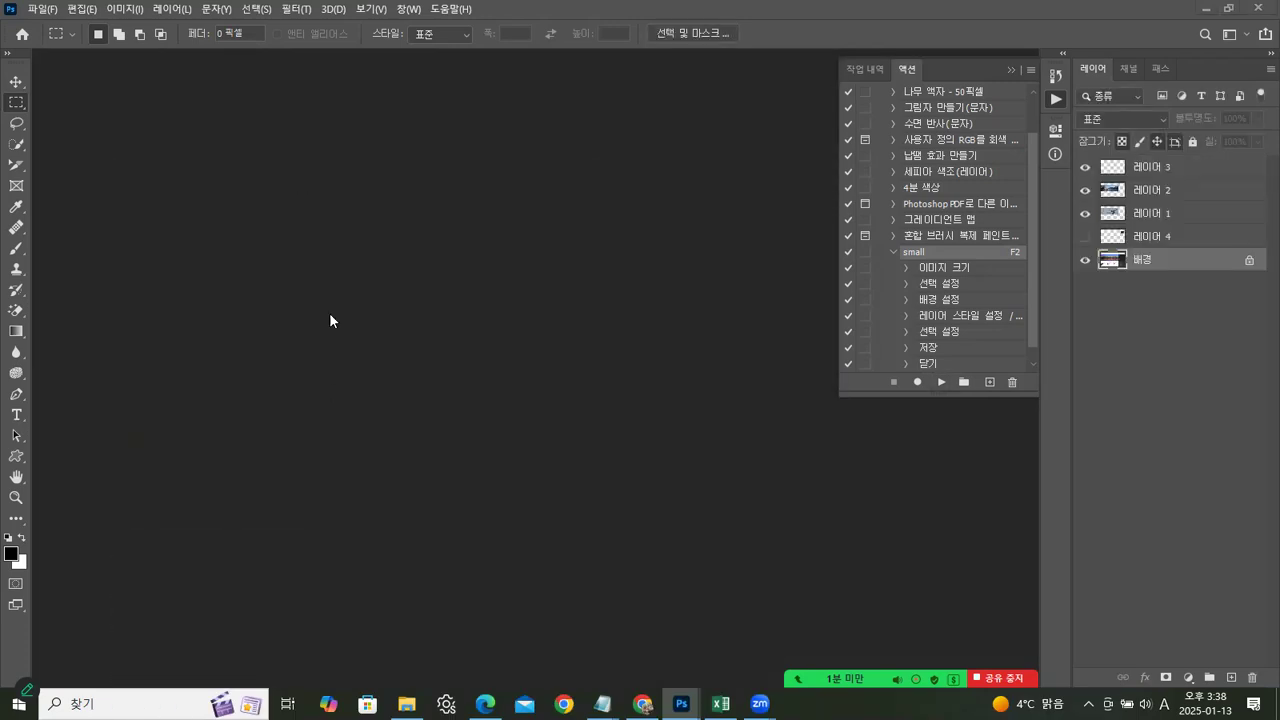
Step: Open ch10-sec06 복사.jpg and ch10-실습02 복사.jpg from the small folder in Photoshop and undock both into floating windows
left_click(406, 704)
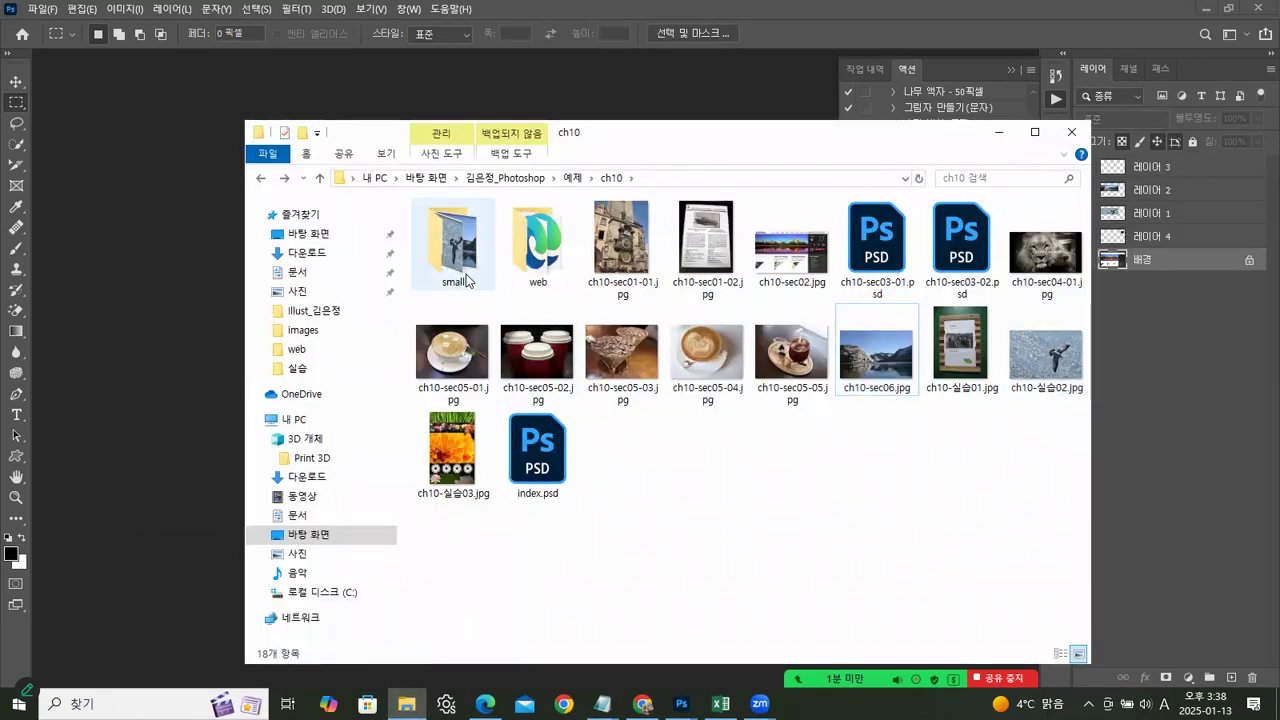
double_click(466, 276)
left_click_drag(853, 348, 998, 256)
left_click_drag(901, 253, 132, 279)
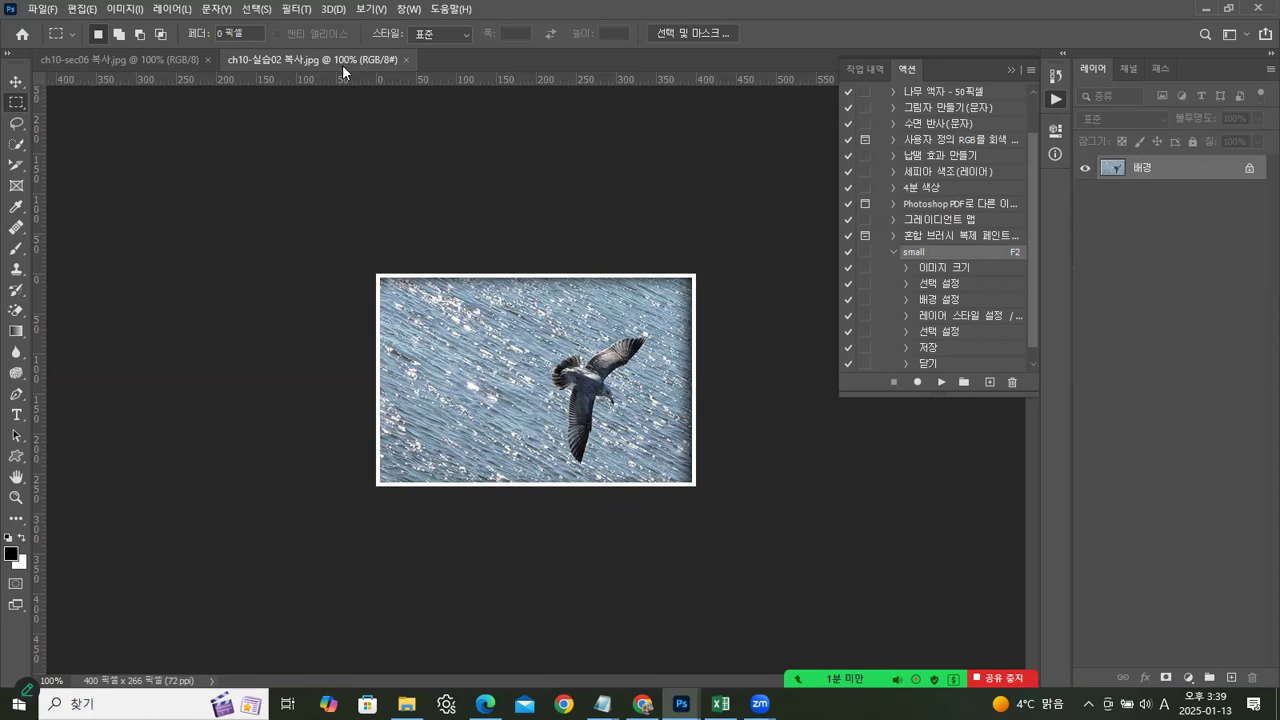
left_click_drag(342, 64, 377, 141)
left_click_drag(113, 61, 298, 343)
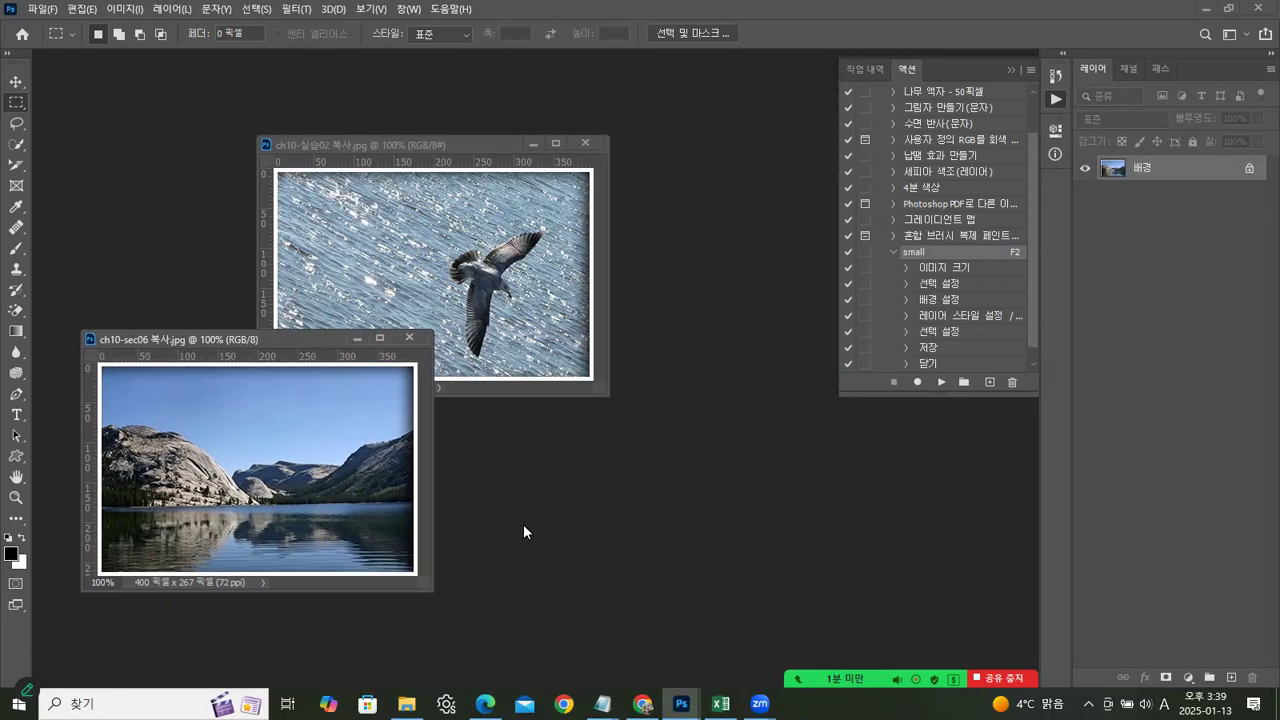
Step: Collapse the small action, delete it from the default action set, and clear the action selection
left_click(892, 256)
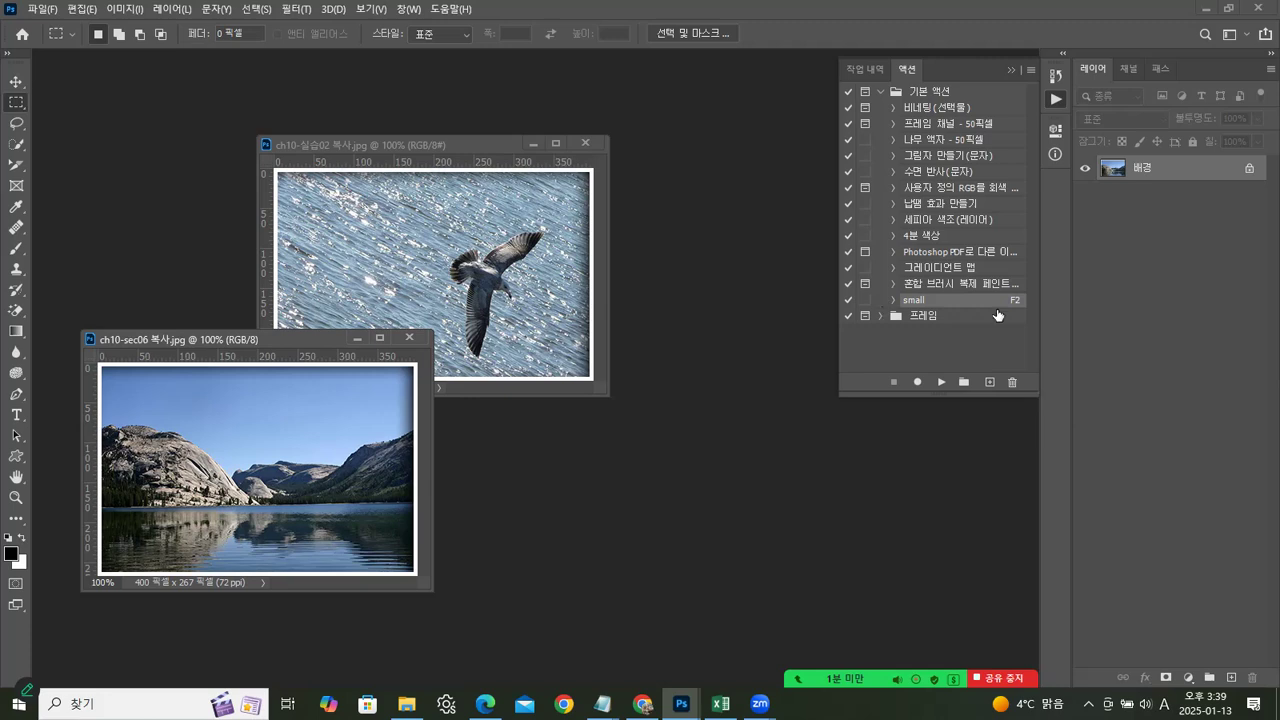
left_click_drag(1001, 303, 1016, 384)
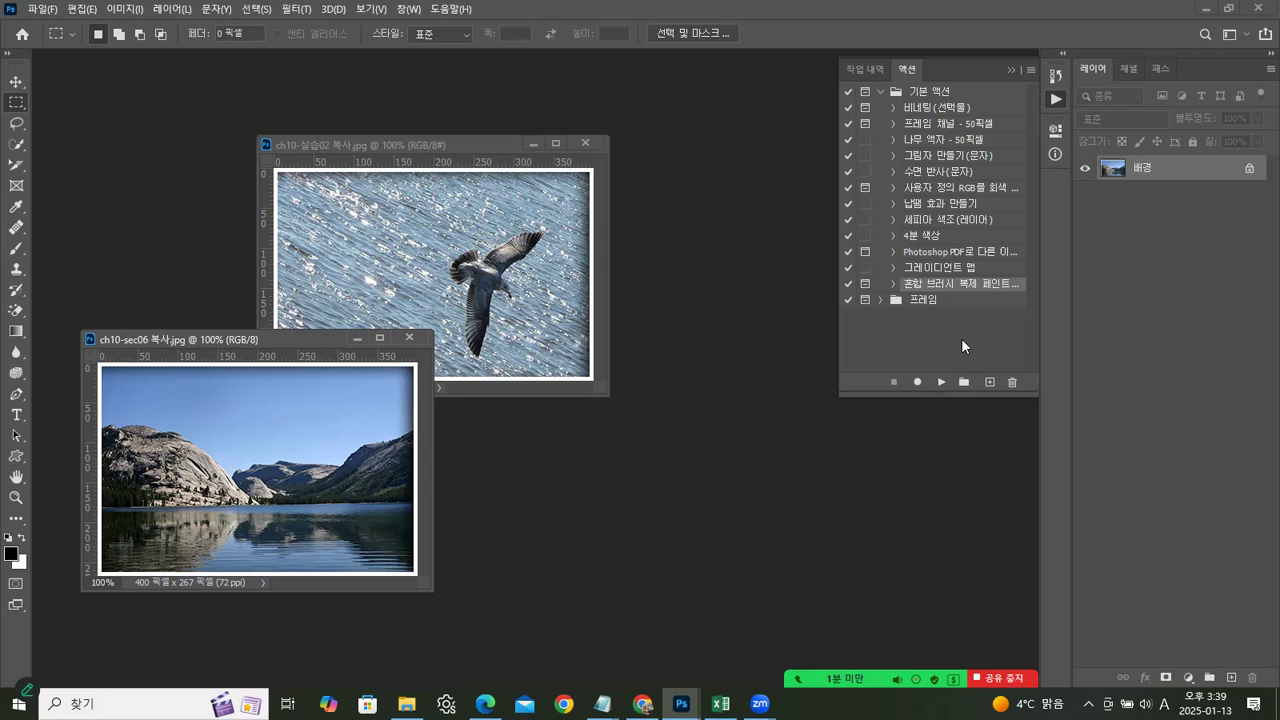
left_click(962, 340)
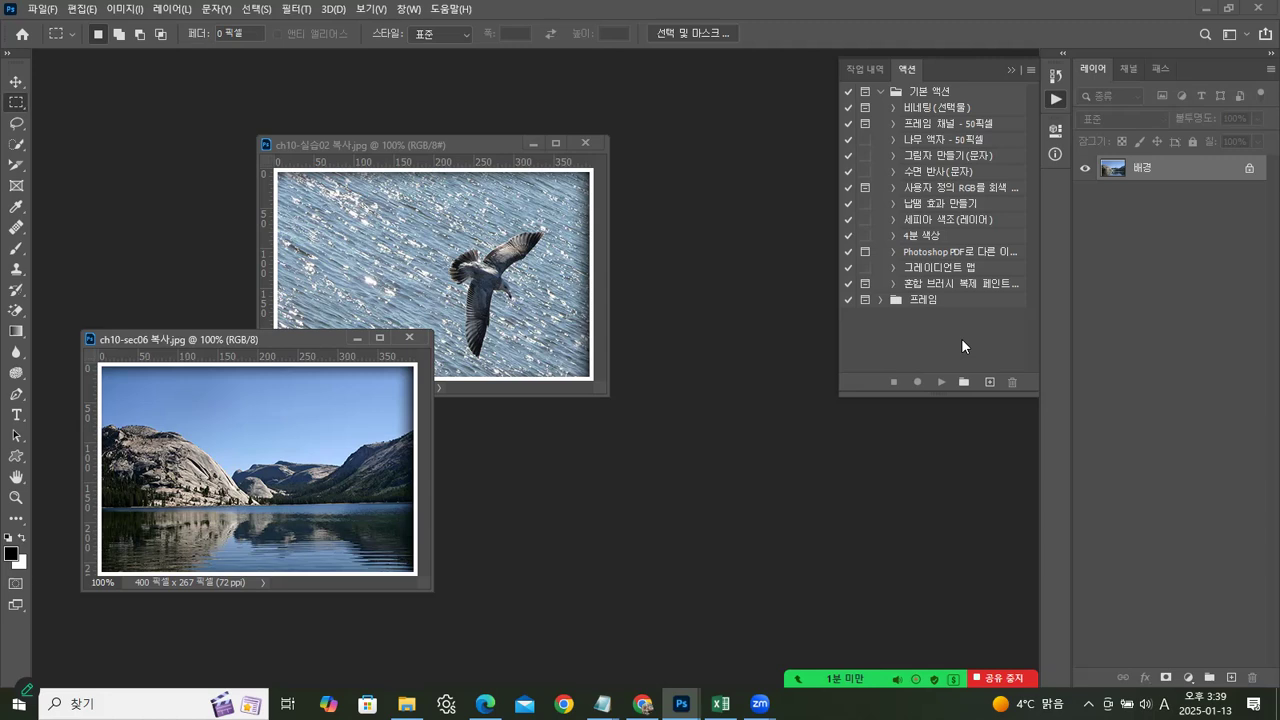
left_click(1005, 678)
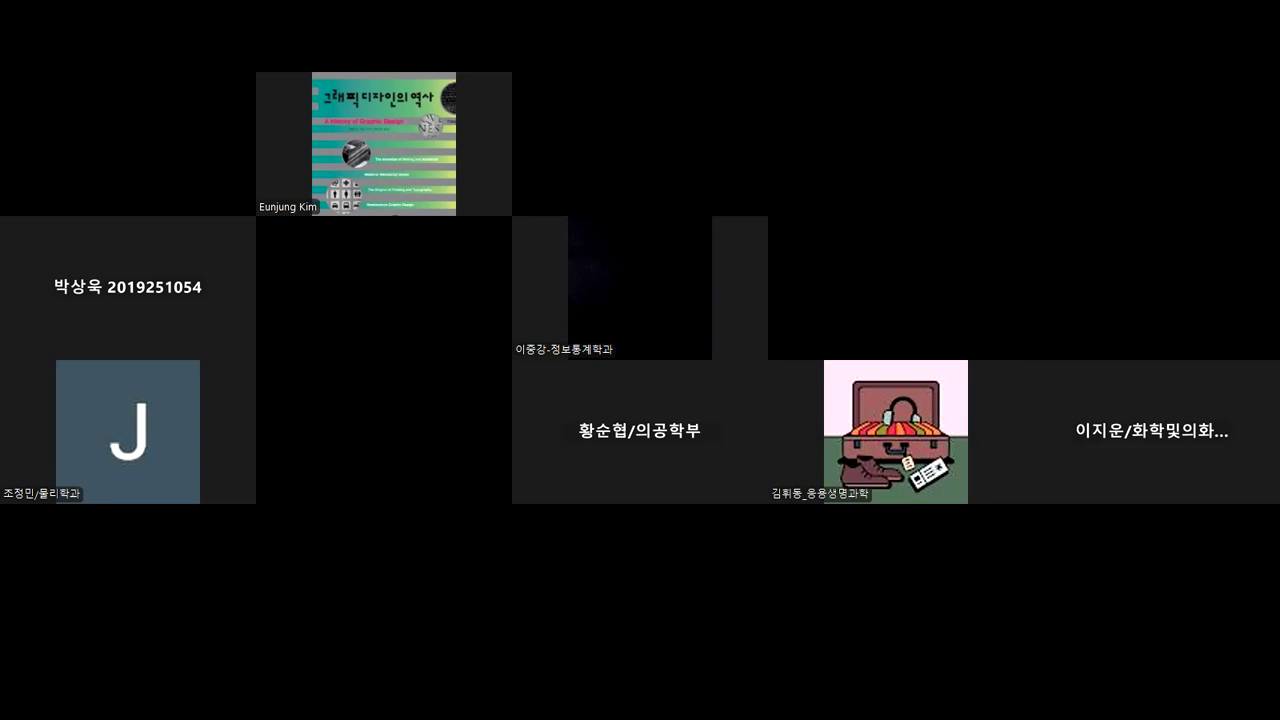